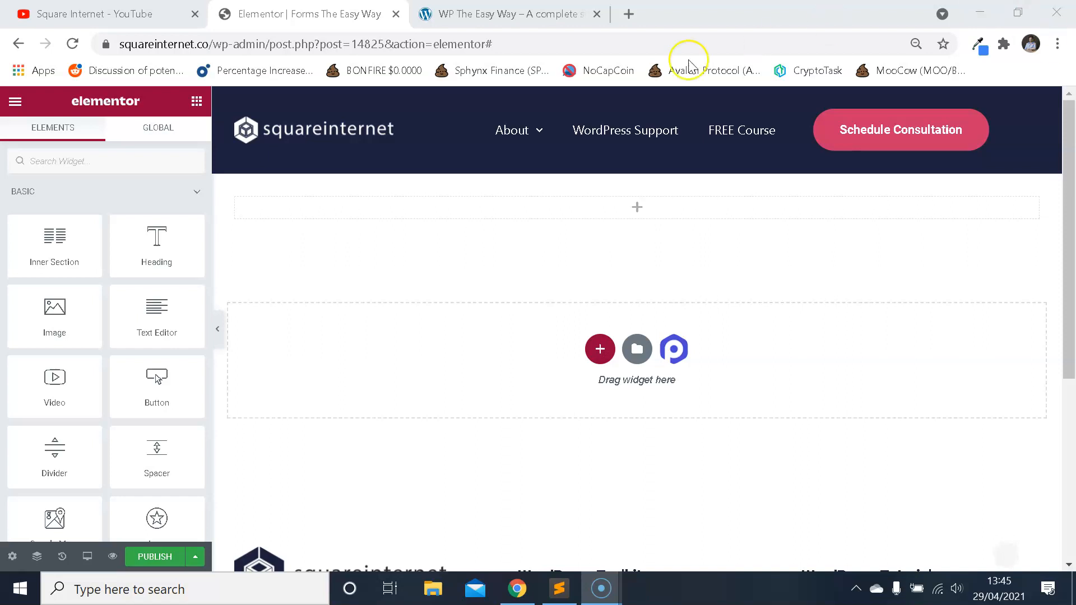
# - Look over the WP The Easy Way home page and return to the Elementor page editor
pyautogui.click(536, 14)
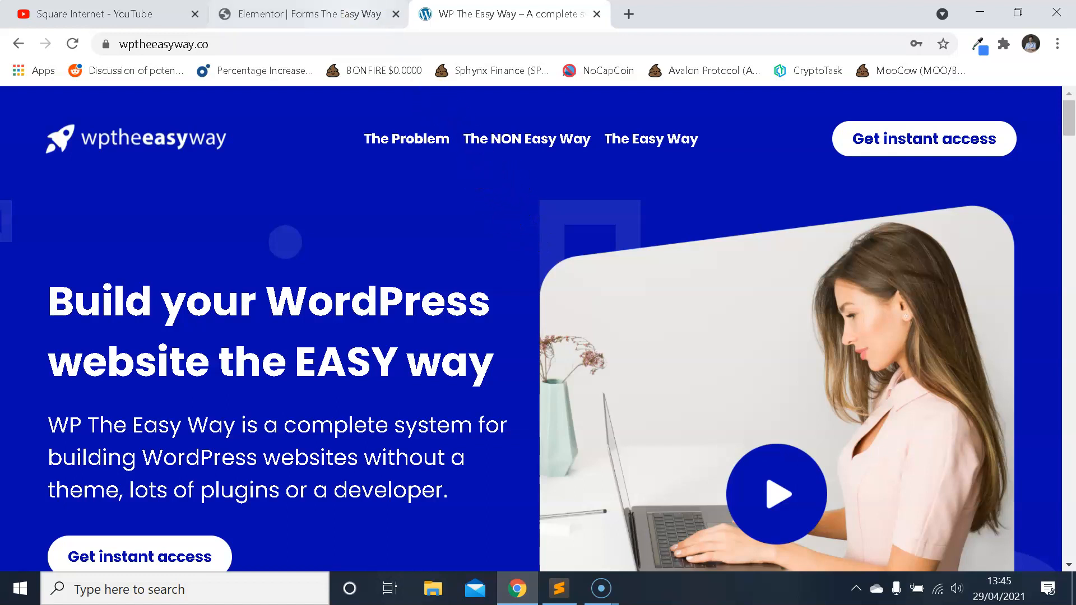
pyautogui.click(308, 14)
pyautogui.click(493, 14)
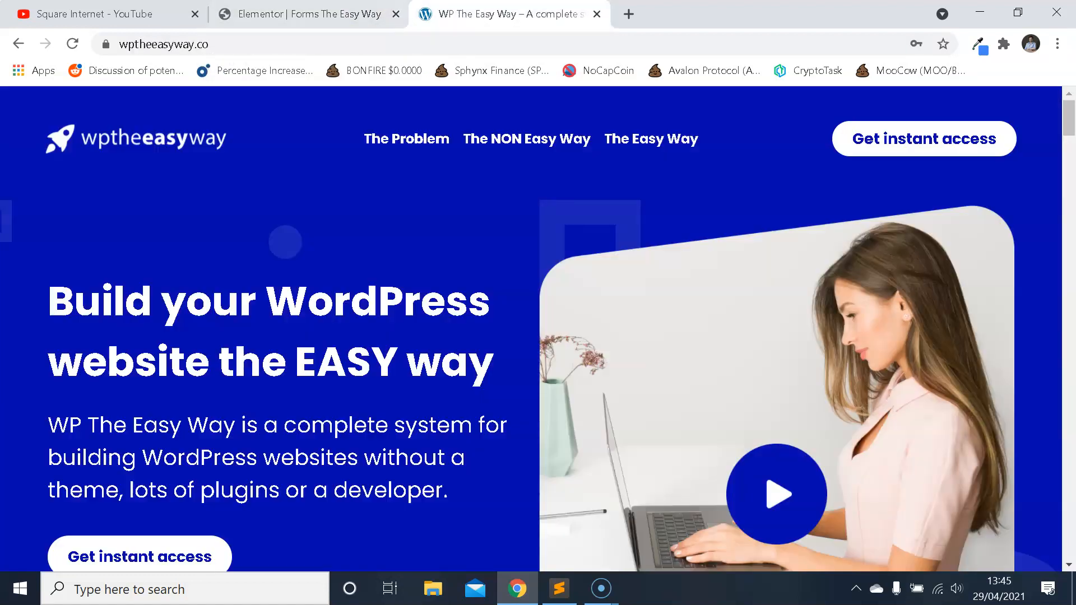
pyautogui.scroll(-1, 367, 365)
pyautogui.scroll(1, 367, 361)
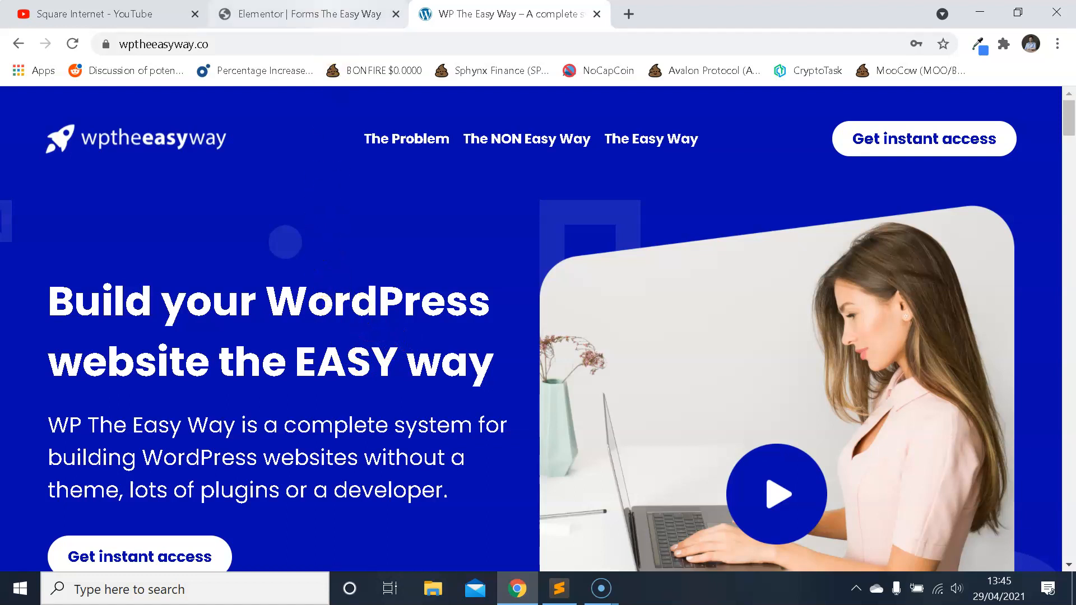
pyautogui.click(328, 13)
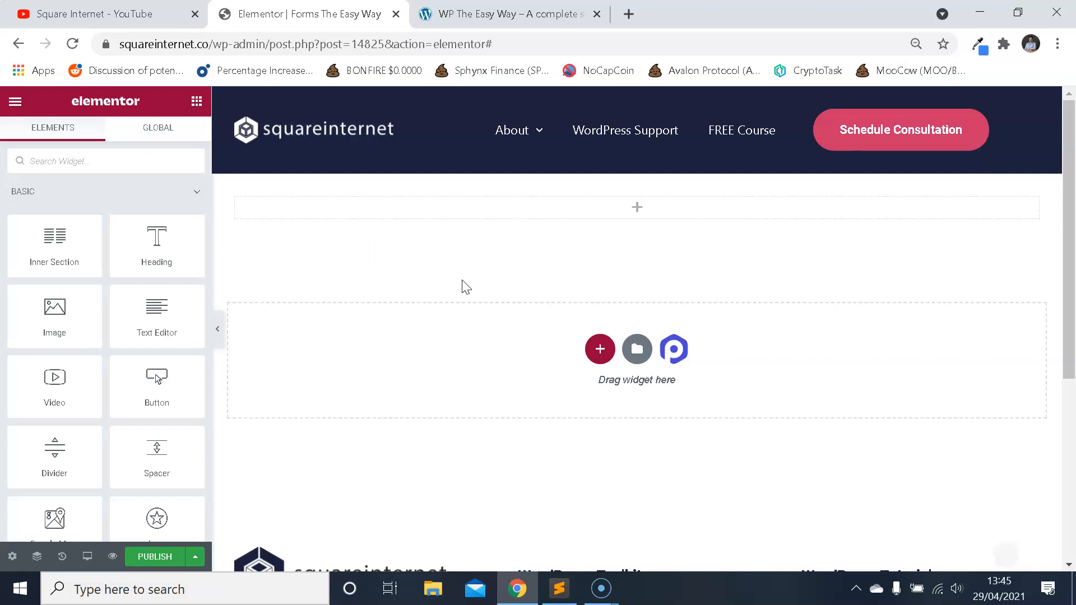
# - Search the widgets for "form" and place a Form widget in the empty section below the header
pyautogui.moveTo(469, 232)
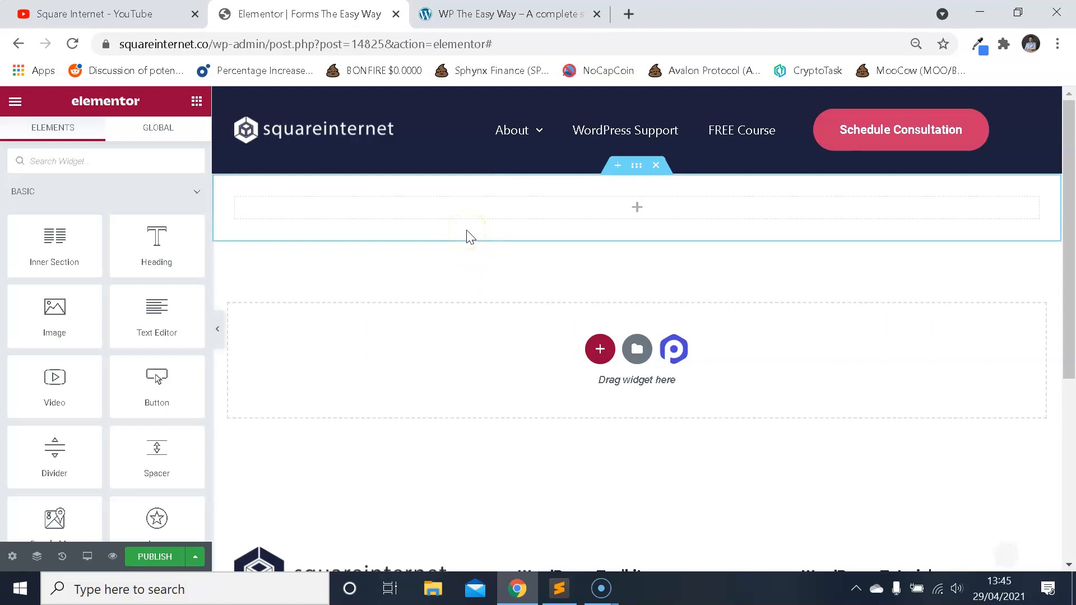
pyautogui.moveTo(348, 197)
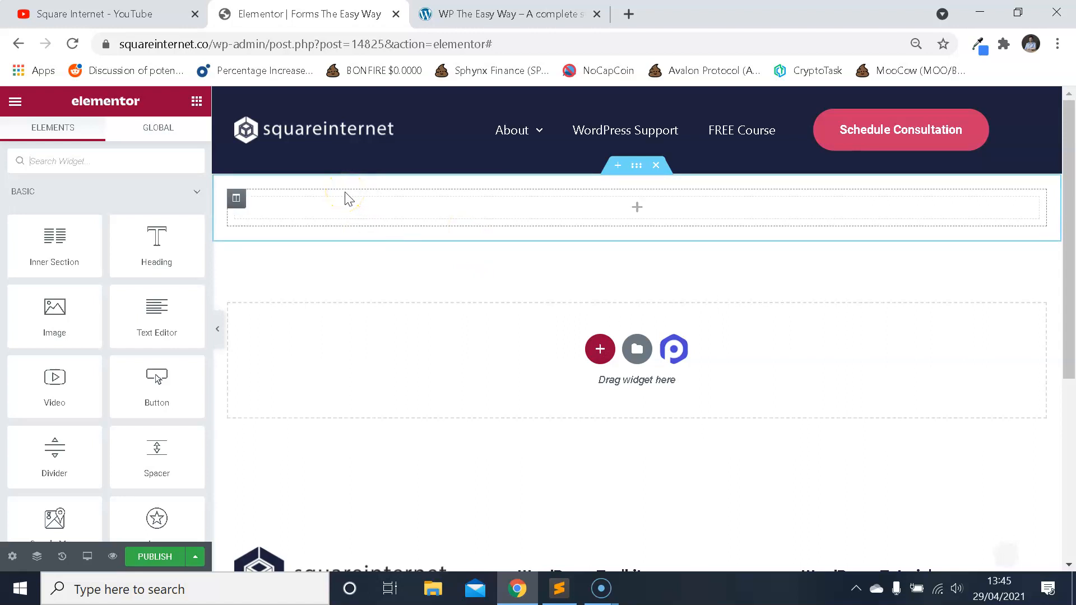
pyautogui.write('form')
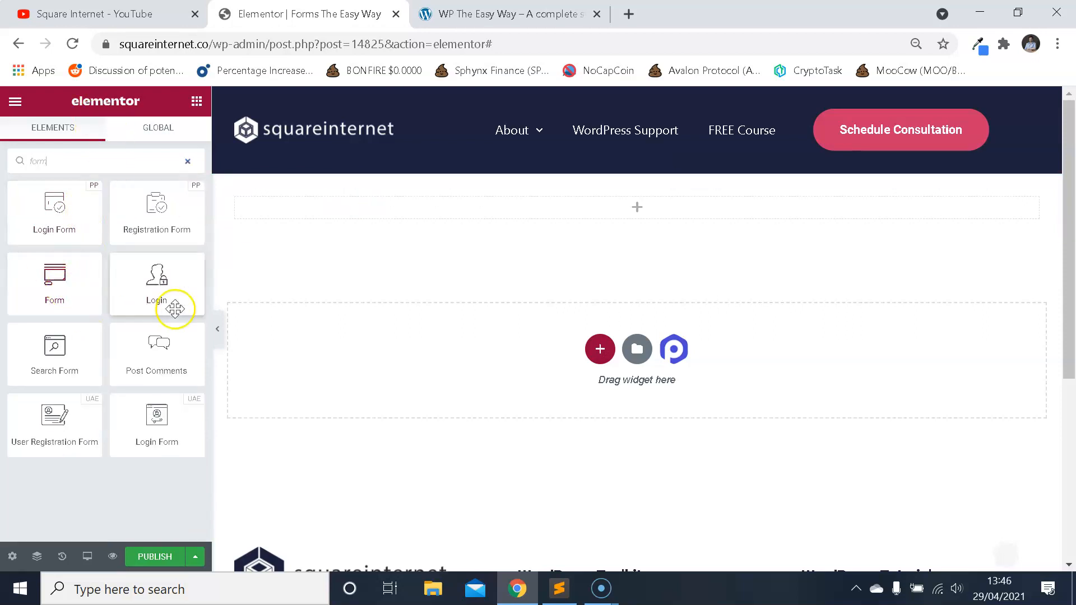
pyautogui.moveTo(77, 297); pyautogui.dragTo(433, 218)
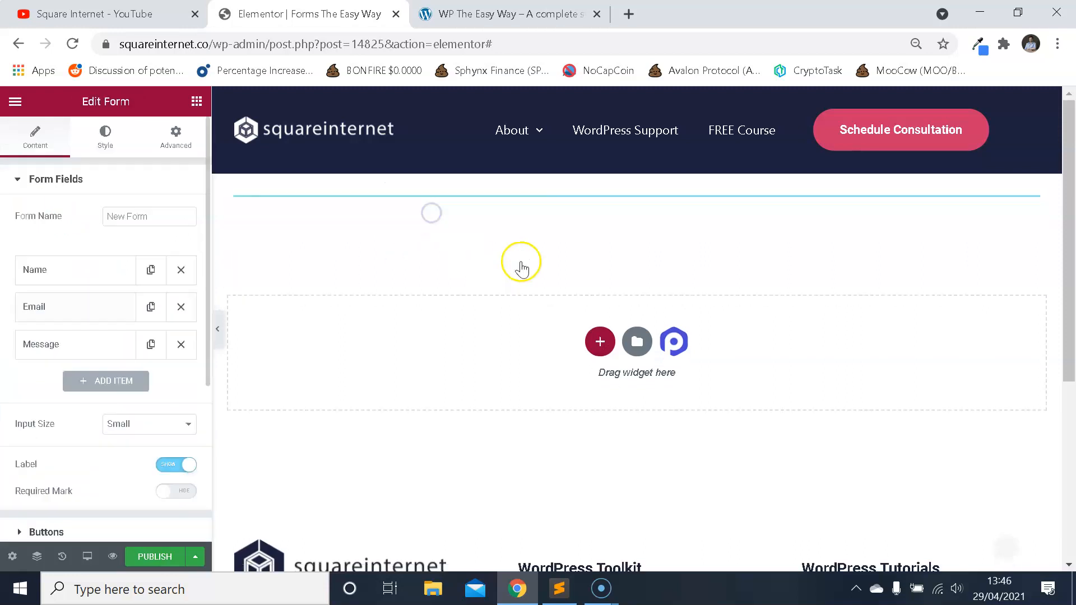
pyautogui.scroll(-1, 556, 287)
pyautogui.scroll(1, 558, 290)
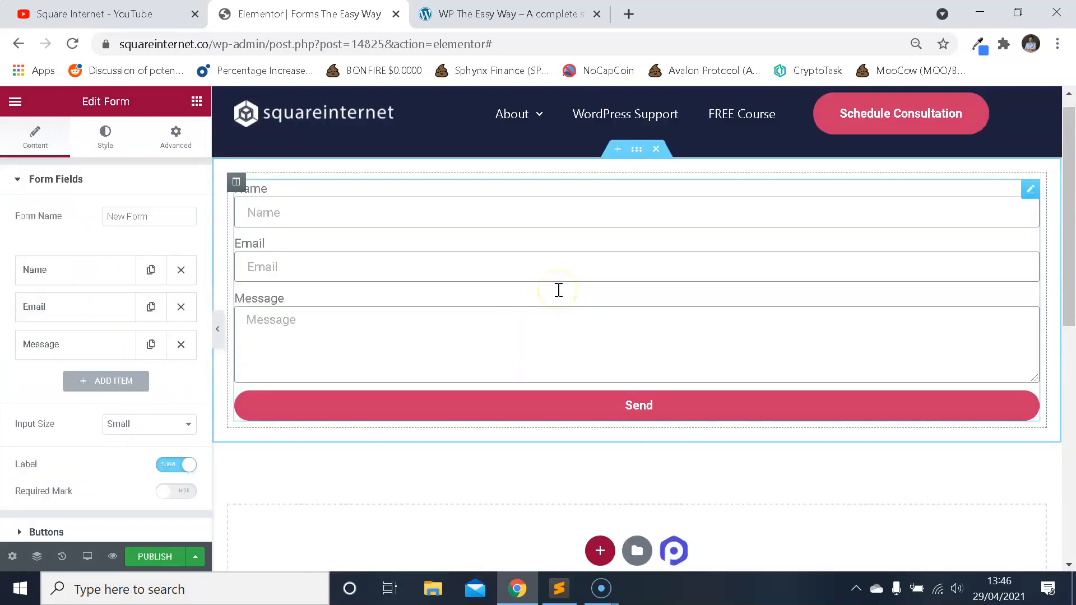
pyautogui.scroll(1, 559, 290)
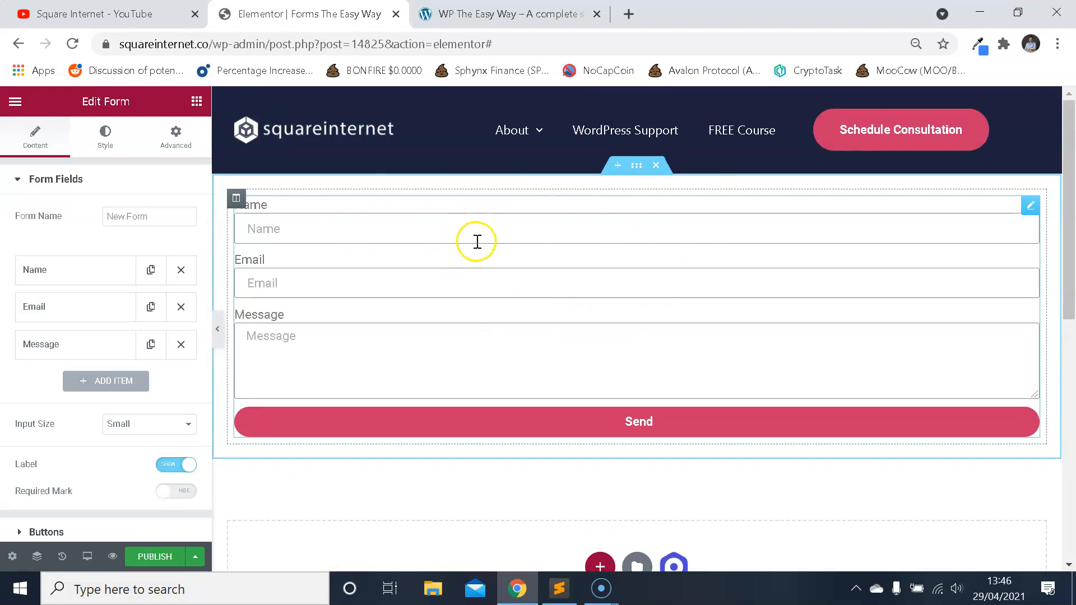
# - Examine the form's default fields on the page and its form field settings
pyautogui.scroll(-5, 561, 255)
pyautogui.scroll(5, 571, 269)
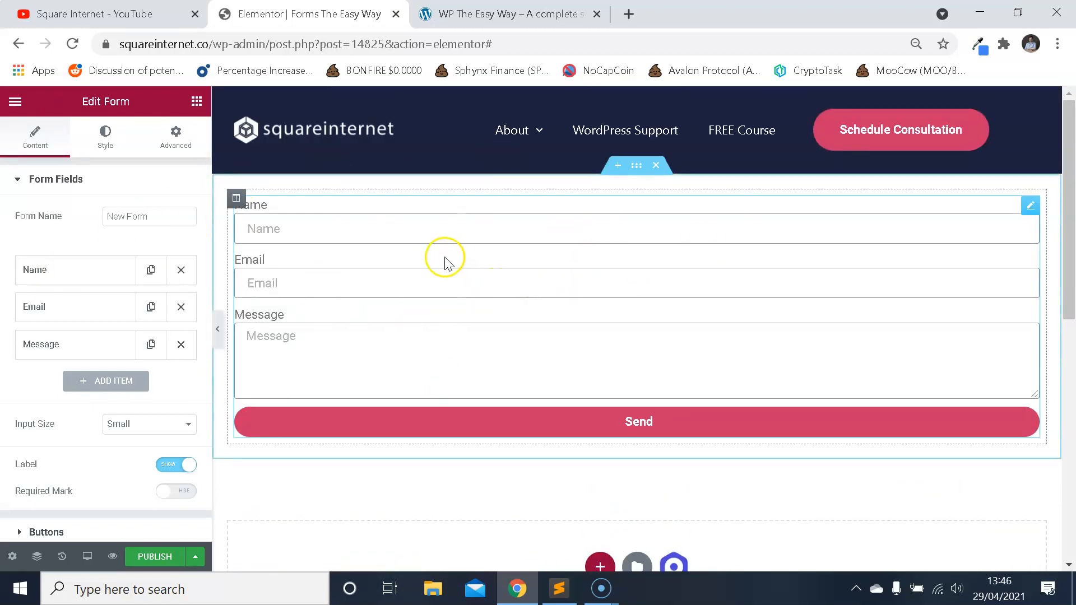
pyautogui.scroll(-5, 586, 269)
pyautogui.scroll(5, 583, 283)
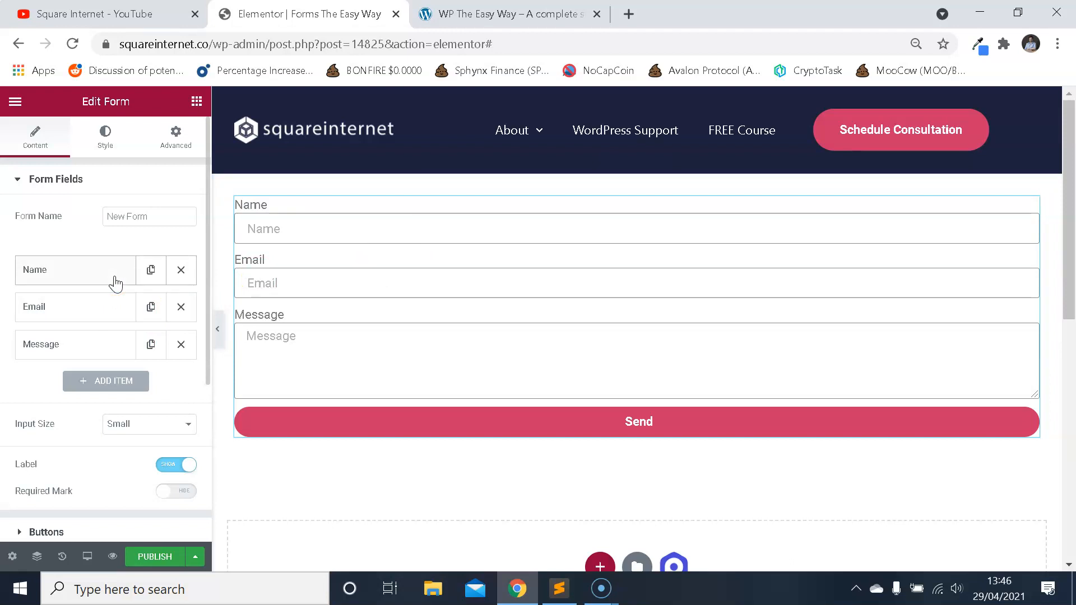
pyautogui.scroll(-5, 115, 283)
pyautogui.scroll(5, 115, 282)
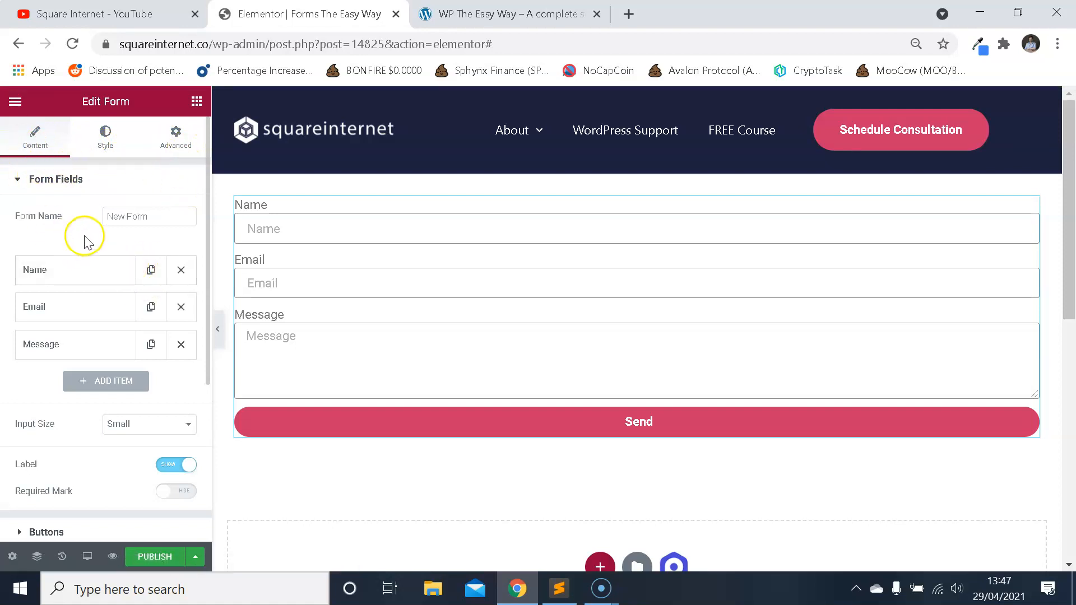
pyautogui.scroll(-2, 98, 255)
pyautogui.scroll(2, 104, 275)
pyautogui.scroll(-2, 118, 236)
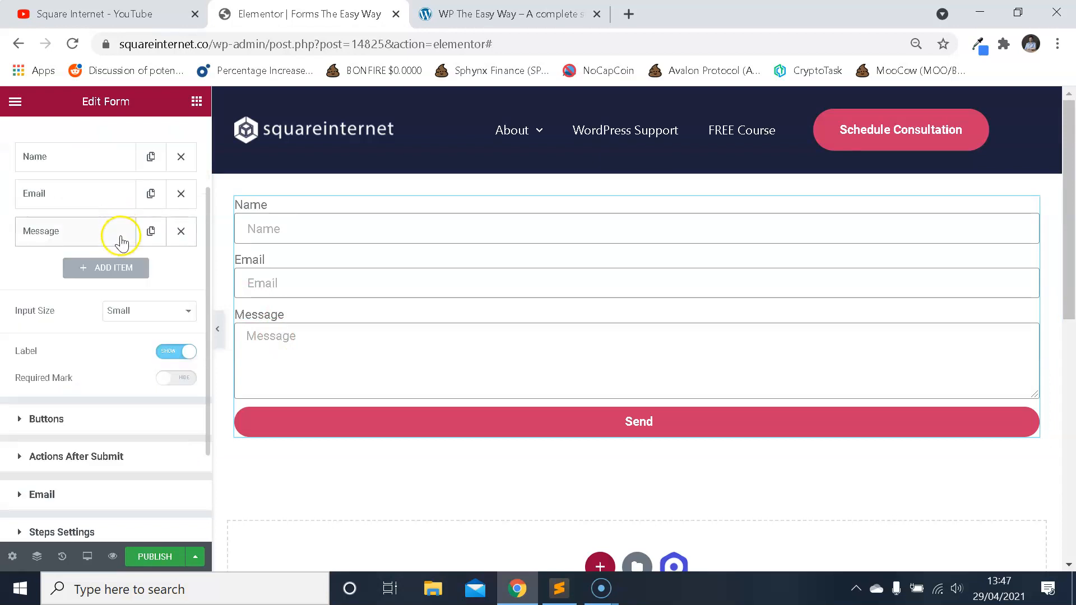
pyautogui.scroll(2, 120, 241)
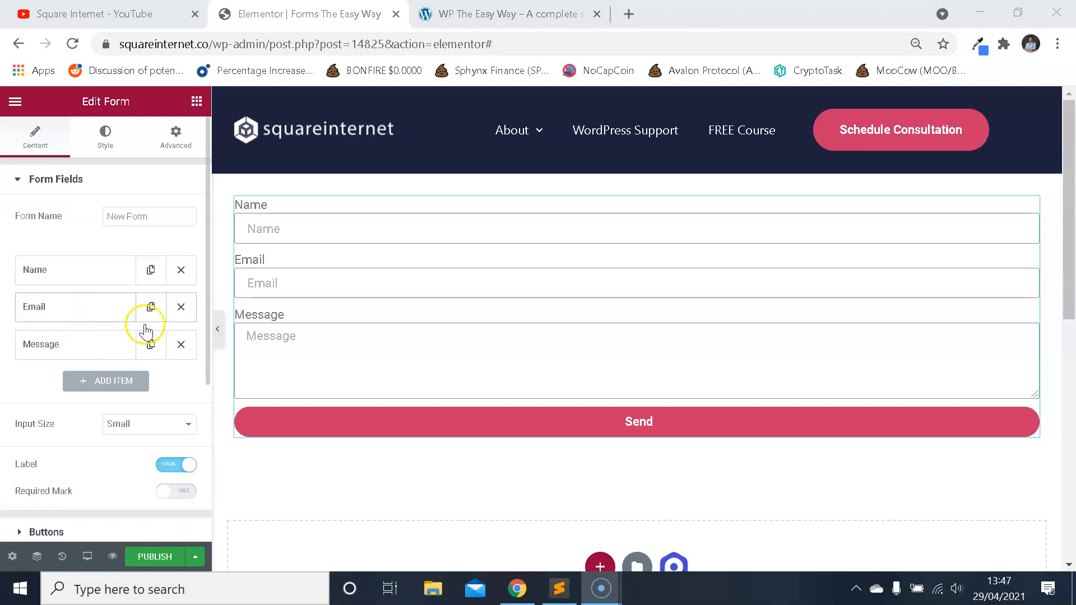
pyautogui.scroll(-1, 358, 311)
pyautogui.scroll(1, 374, 321)
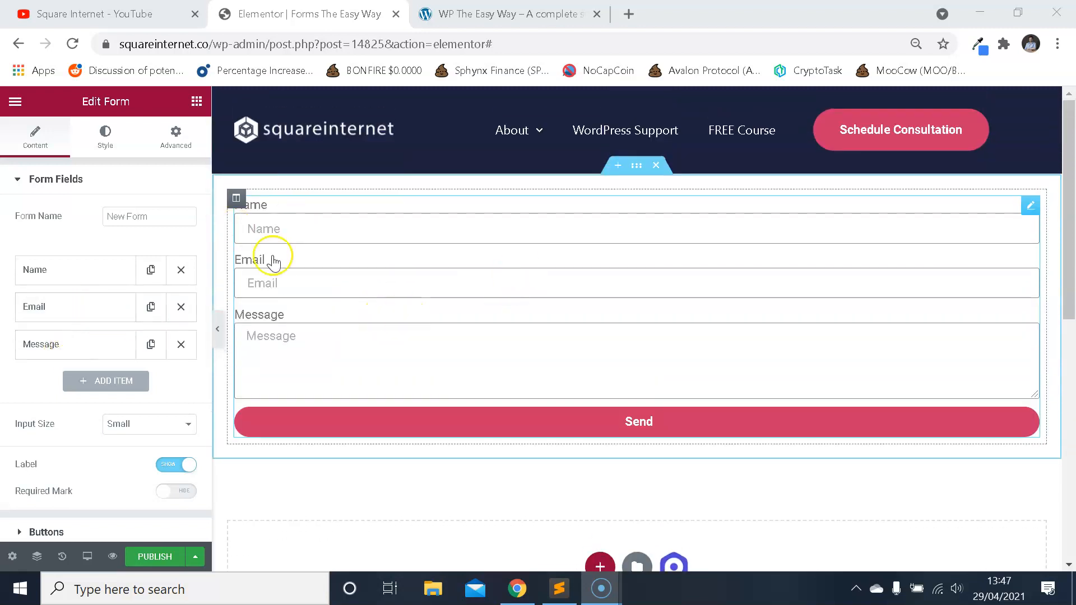
# - Open the Name field's settings, review the available field types and choose Text
pyautogui.click(96, 277)
pyautogui.scroll(-2, 134, 252)
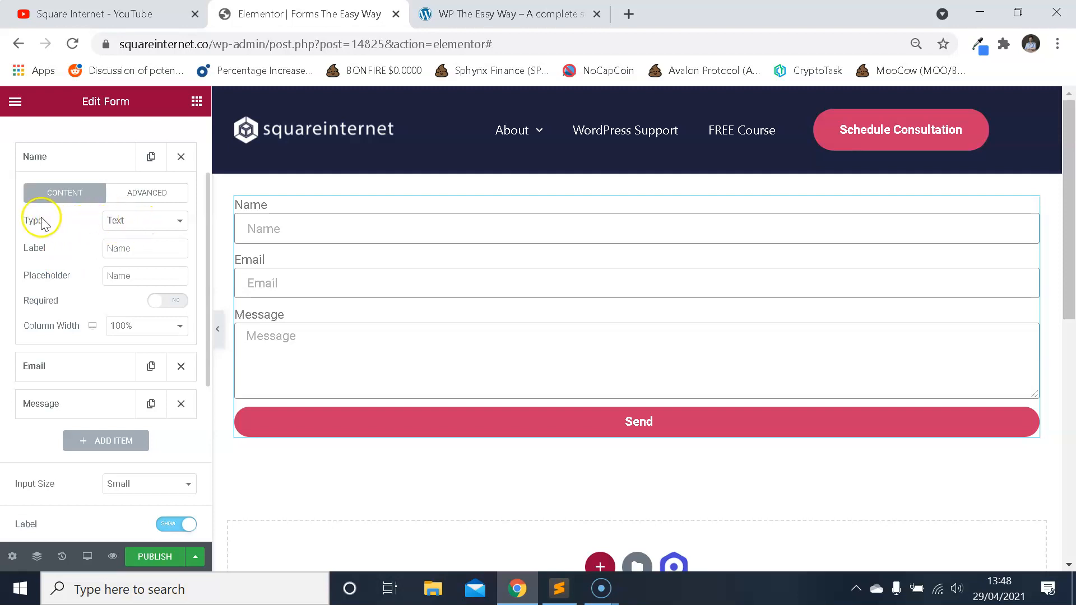
pyautogui.click(177, 221)
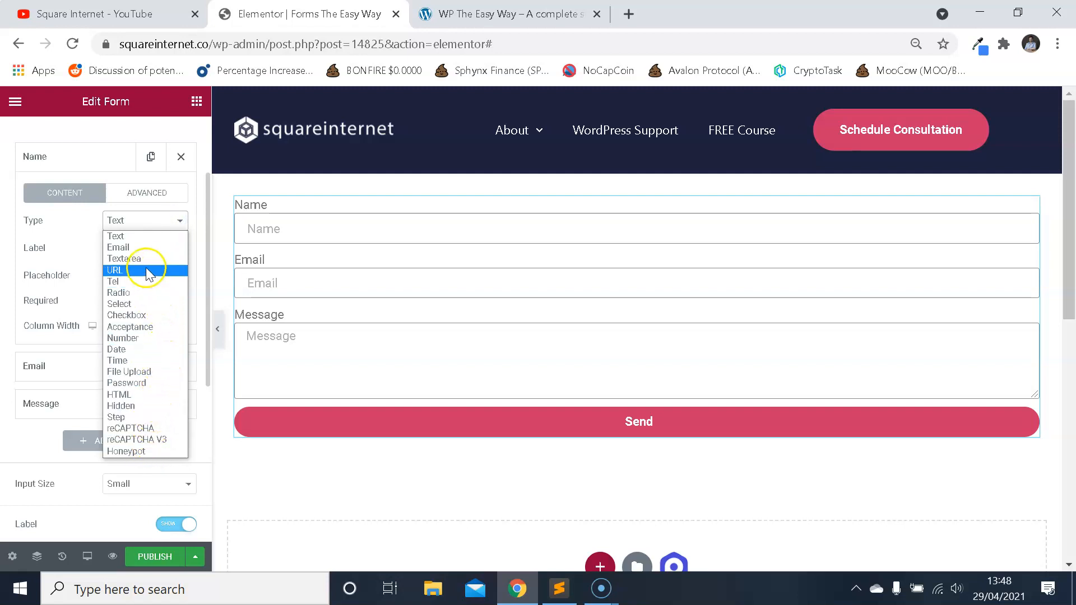
pyautogui.click(73, 225)
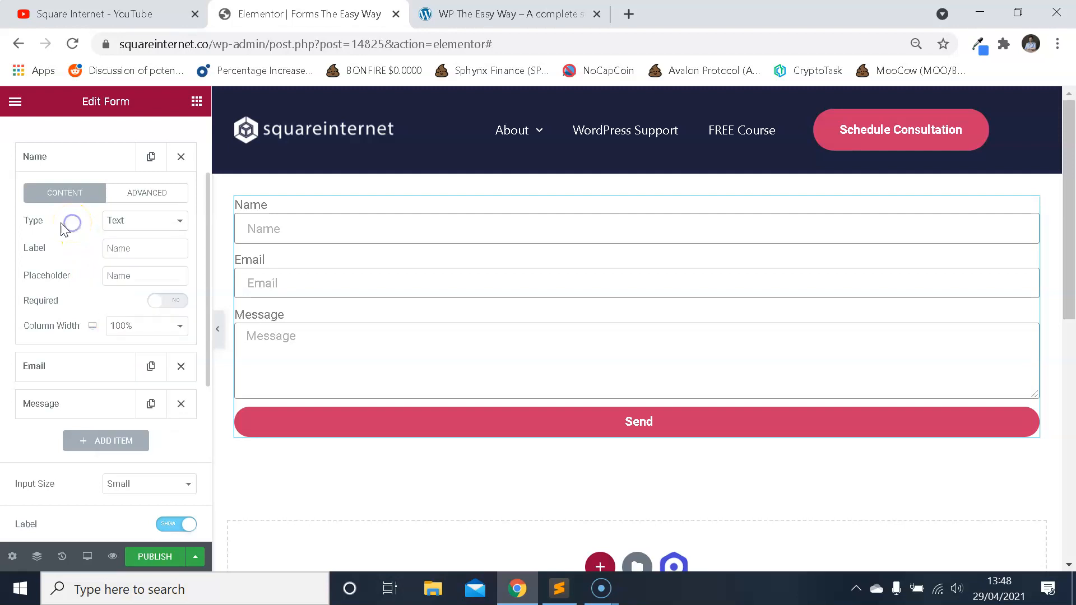
pyautogui.click(124, 222)
pyautogui.click(128, 235)
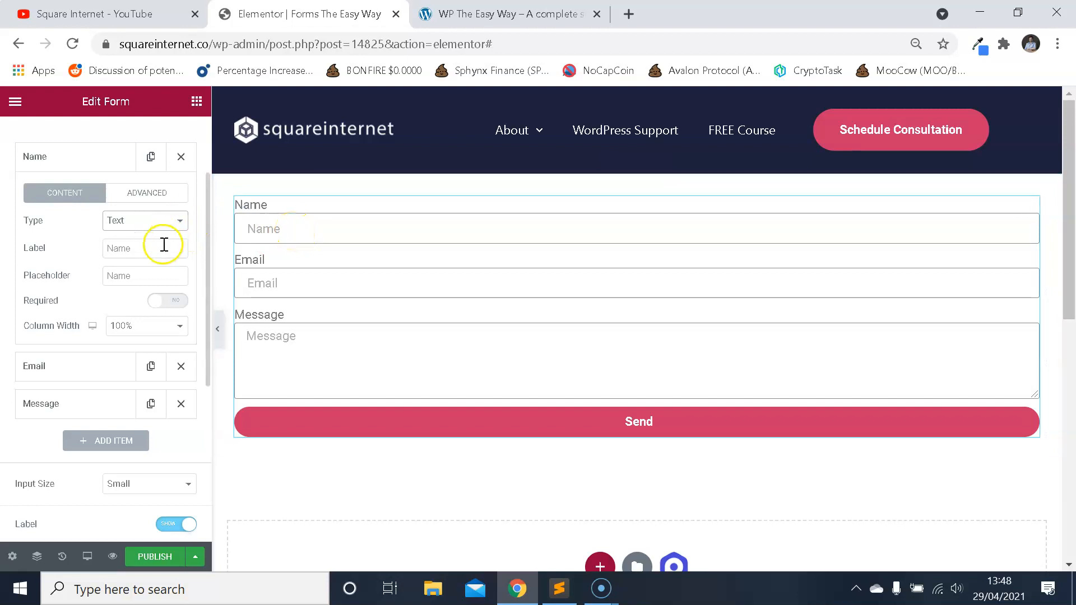
# - Compare the Name field's label and placeholder settings with the field shown on the page
pyautogui.moveTo(140, 249); pyautogui.dragTo(93, 246)
pyautogui.click(143, 267)
pyautogui.click(292, 228)
pyautogui.click(289, 211)
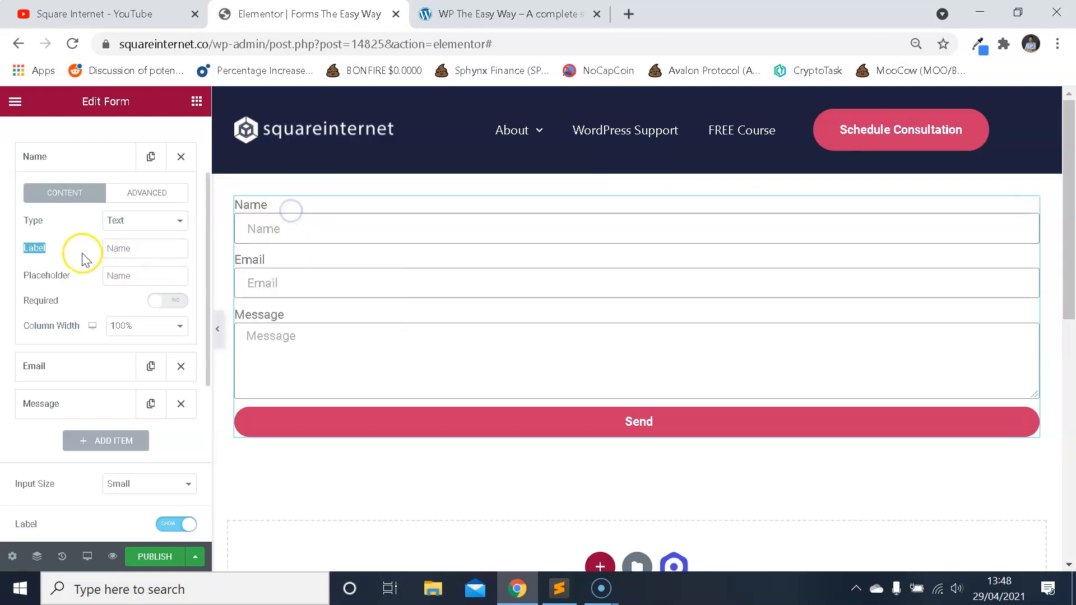
pyautogui.click(283, 228)
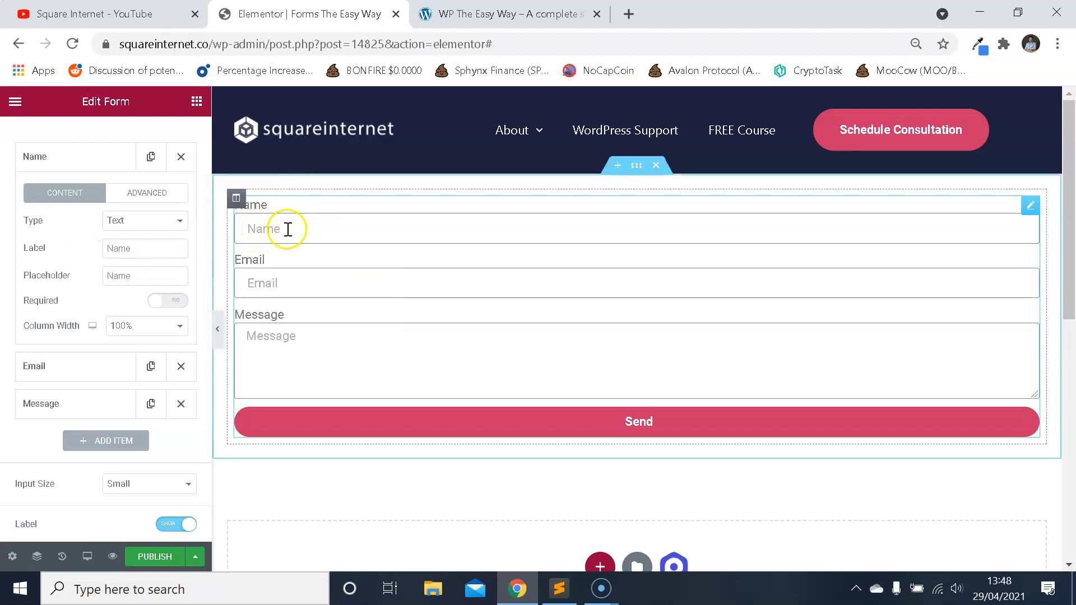
pyautogui.click(252, 212)
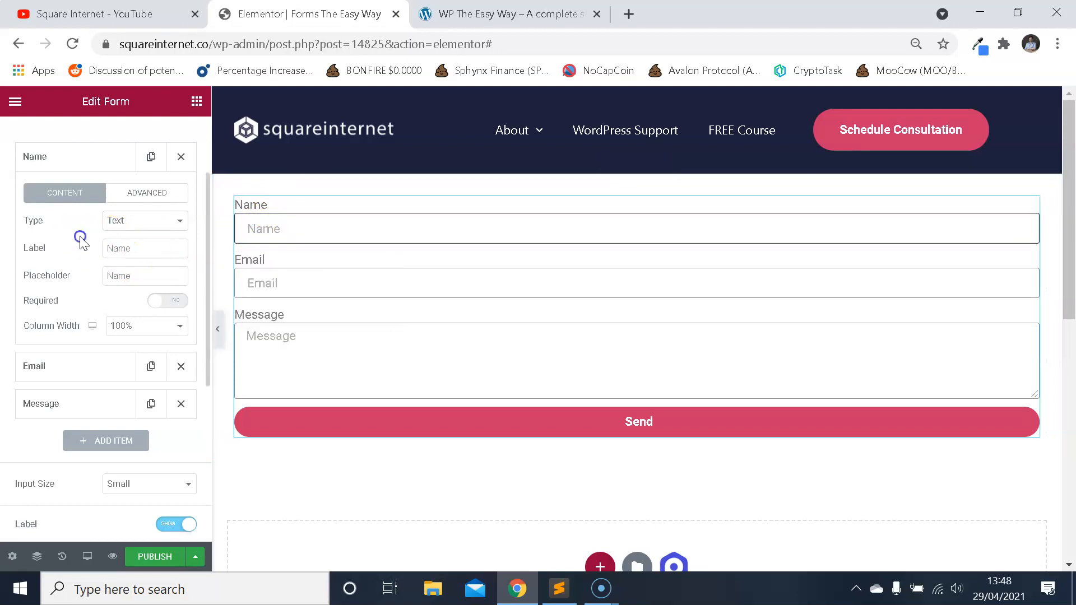
pyautogui.click(280, 229)
# - Set the Name field's placeholder to "This is the placeholder" and its label to "This is the label", and collapse its settings
pyautogui.click(157, 279)
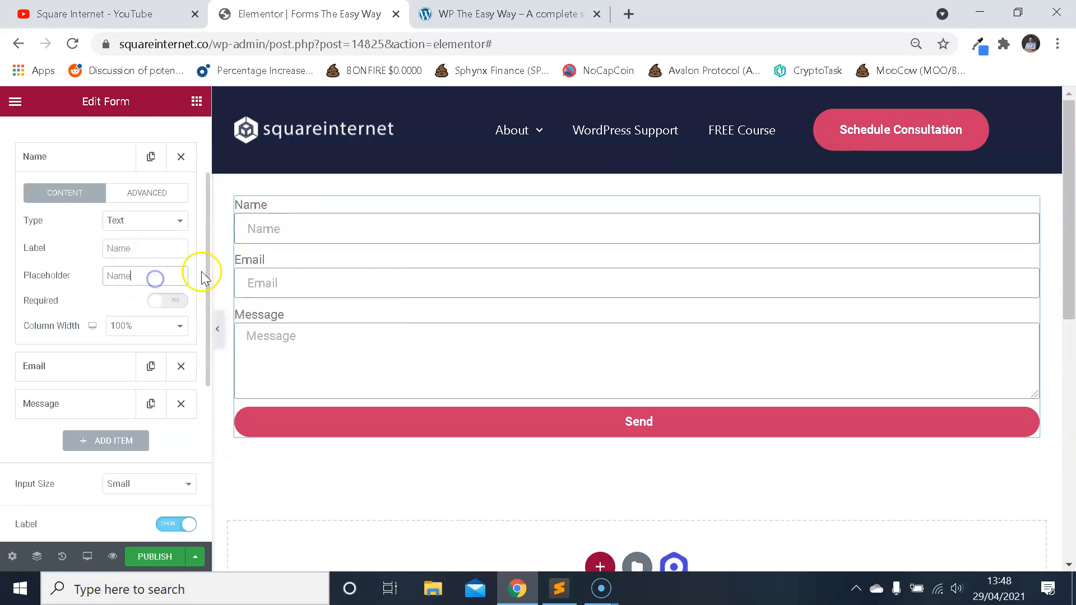
pyautogui.moveTo(149, 276); pyautogui.dragTo(63, 274)
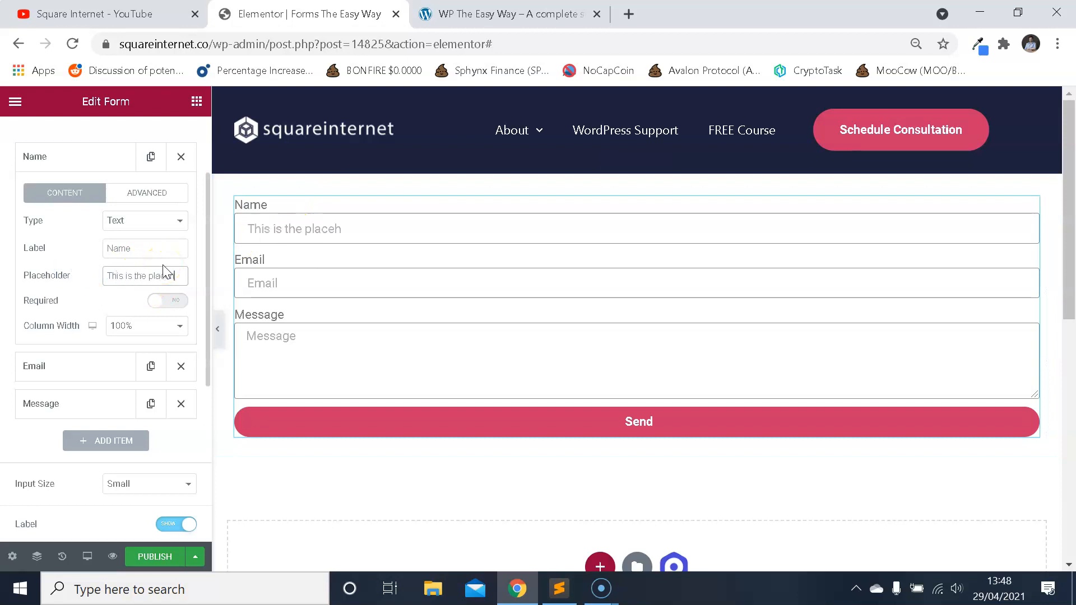
pyautogui.moveTo(160, 256); pyautogui.dragTo(56, 251)
pyautogui.write('This is the label')
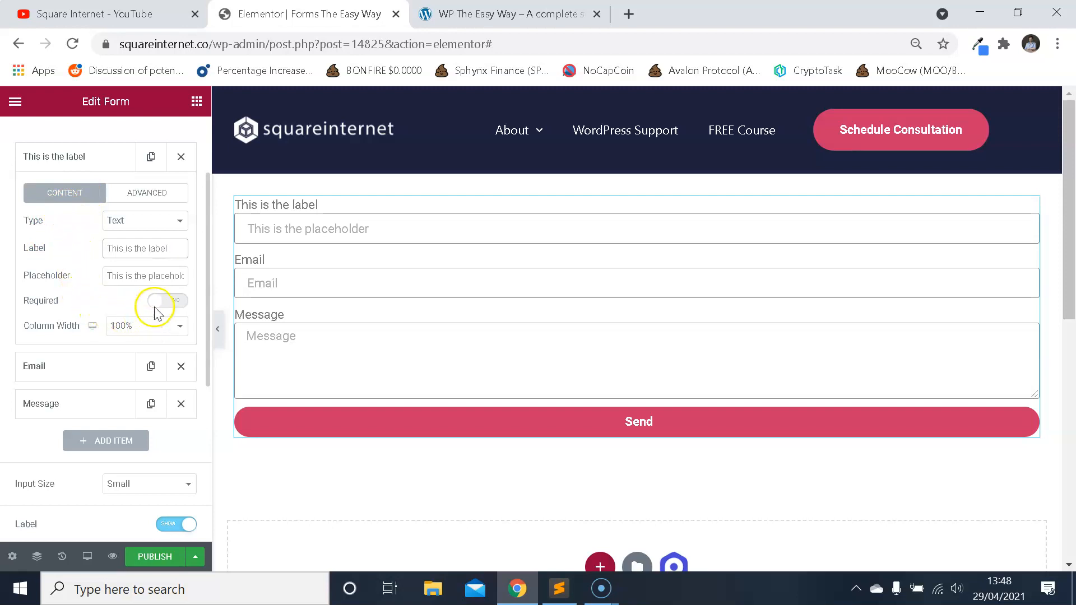
pyautogui.click(86, 158)
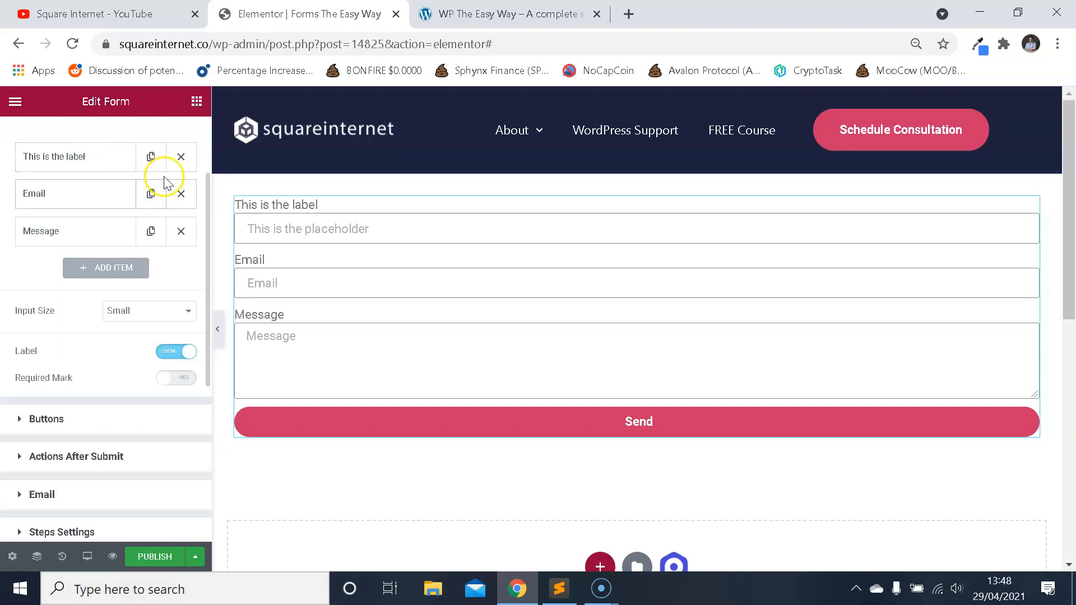
# - Add a fourth field to the form with the type File Upload, and collapse its settings
pyautogui.scroll(2, 125, 219)
pyautogui.scroll(-2, 128, 233)
pyautogui.scroll(2, 131, 236)
pyautogui.scroll(-2, 133, 229)
pyautogui.scroll(2, 129, 246)
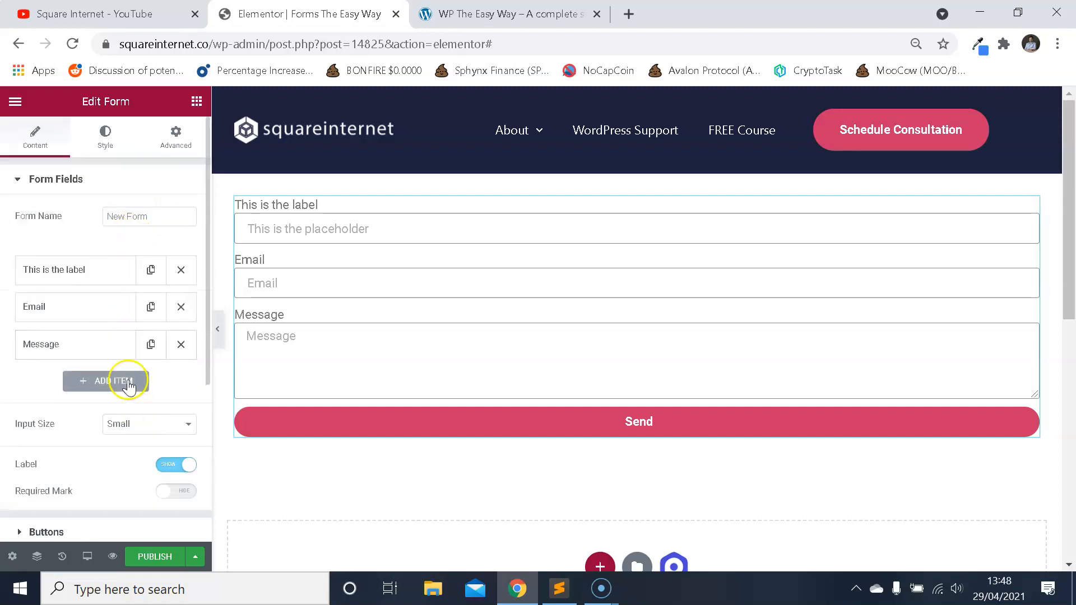
pyautogui.click(104, 388)
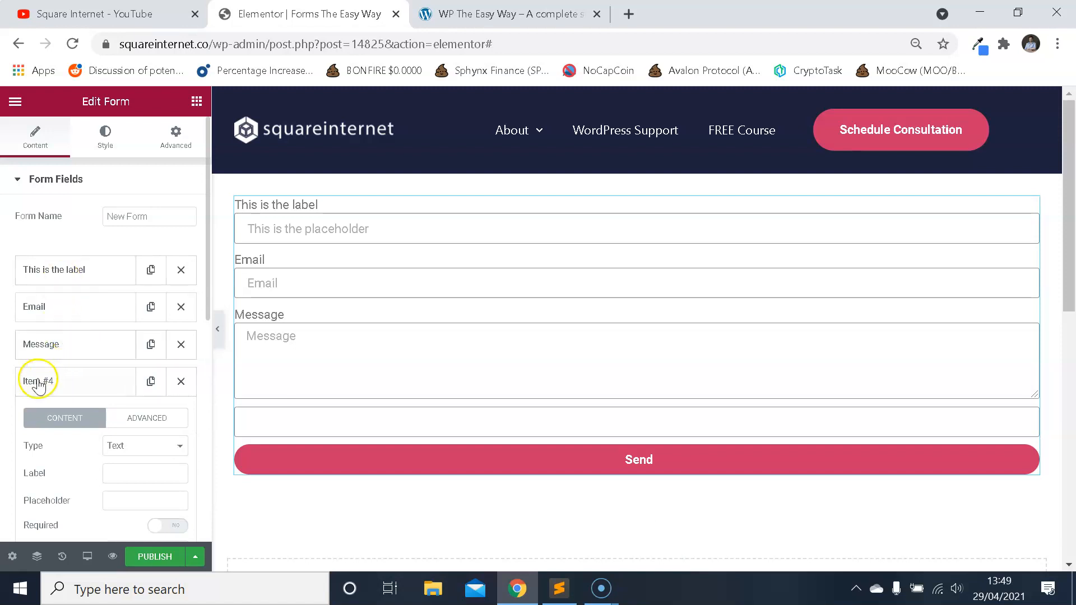
pyautogui.scroll(-4, 81, 272)
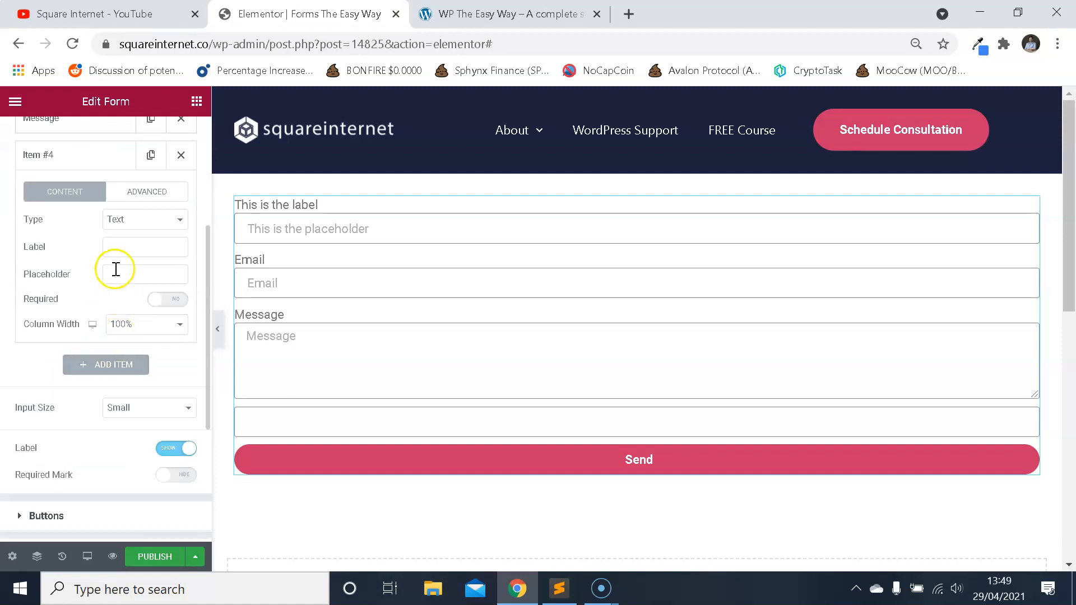
pyautogui.click(152, 221)
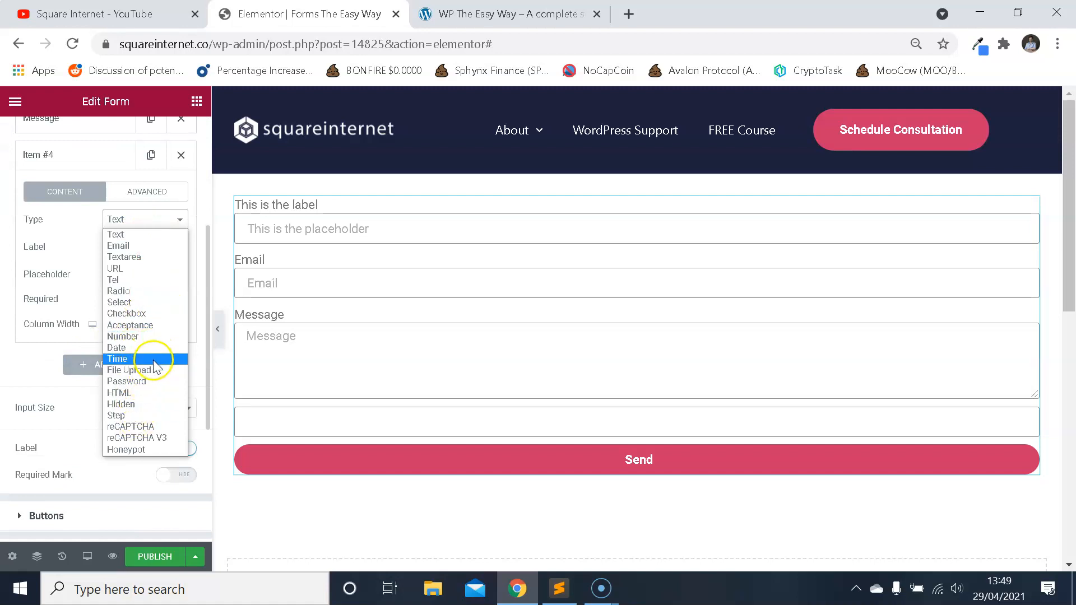
pyautogui.click(129, 370)
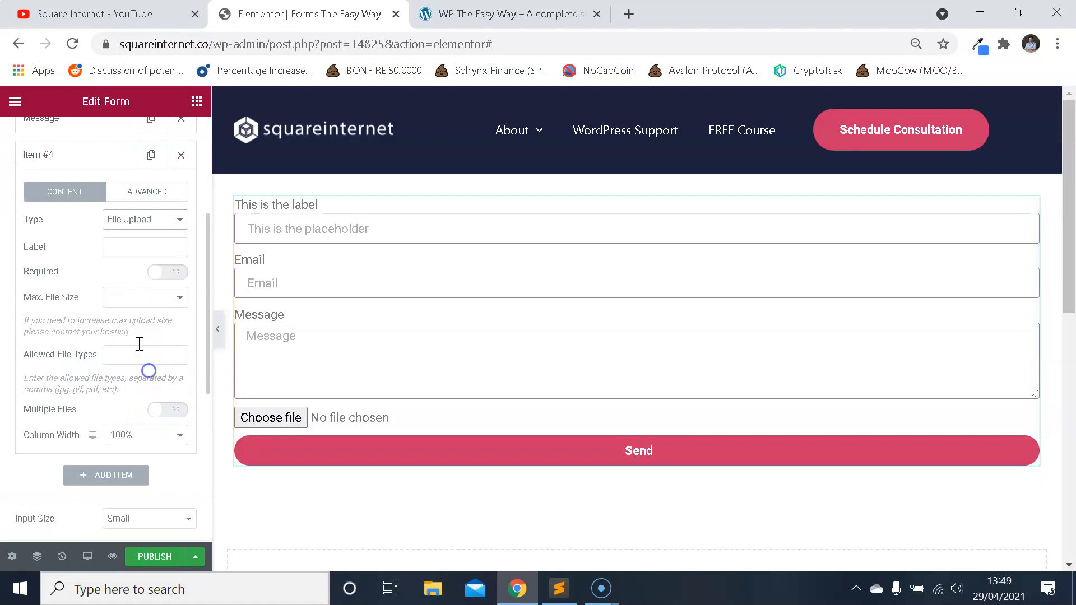
pyautogui.scroll(3, 91, 283)
pyautogui.click(78, 269)
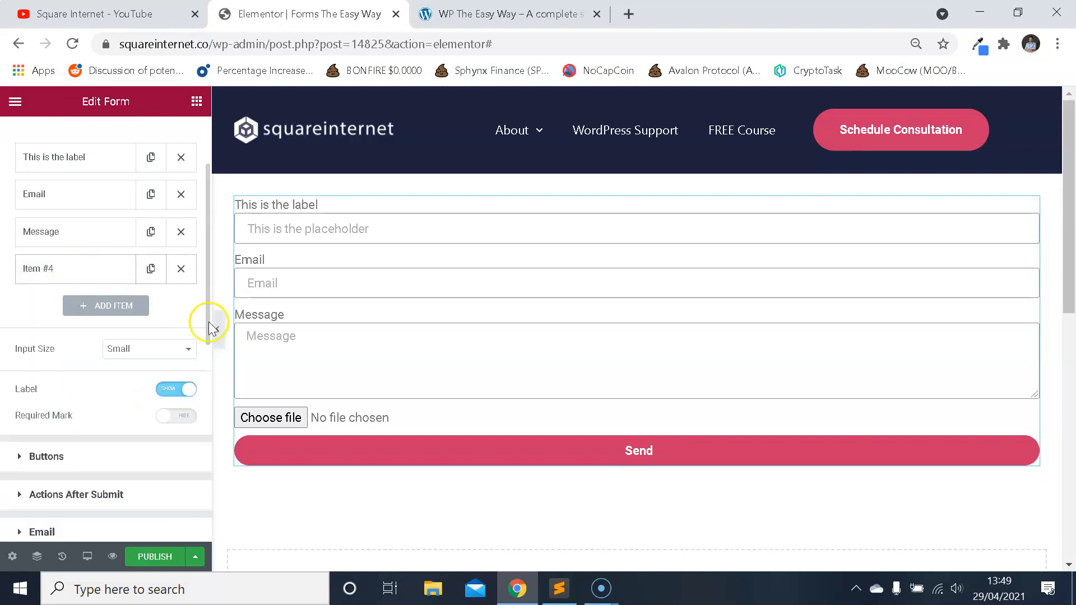
# - Label the file upload field "Upload your CV and cover letter here" and make it required
pyautogui.click(91, 268)
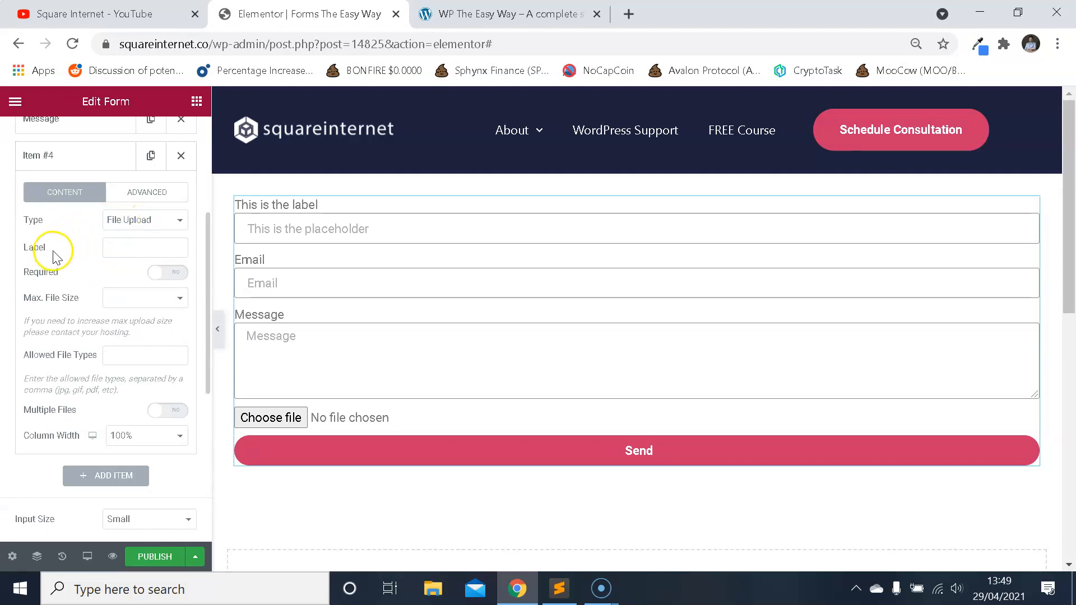
pyautogui.click(120, 250)
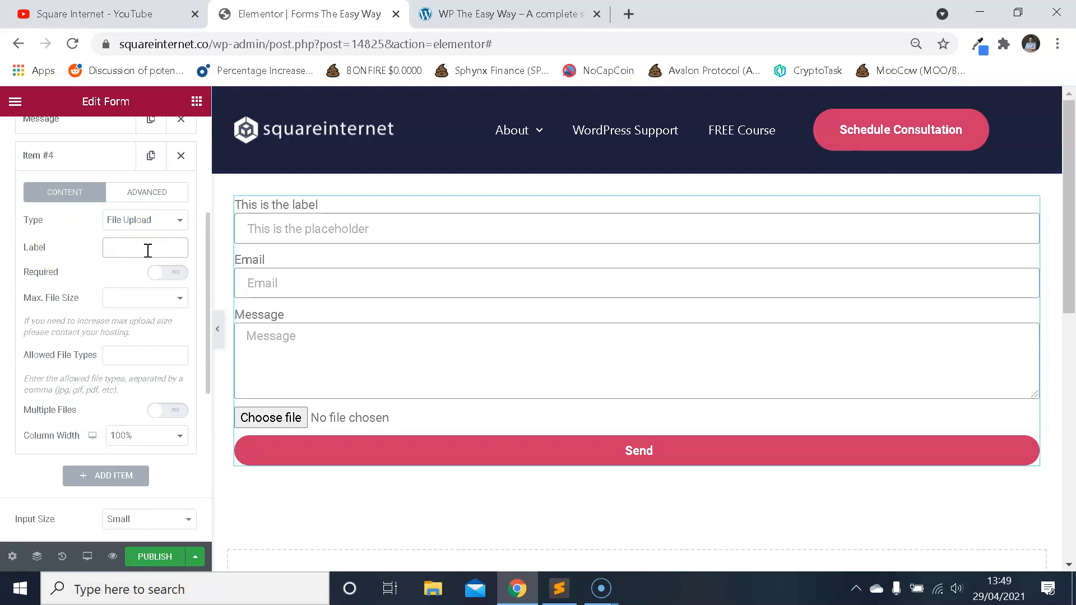
pyautogui.write('Upload your CV')
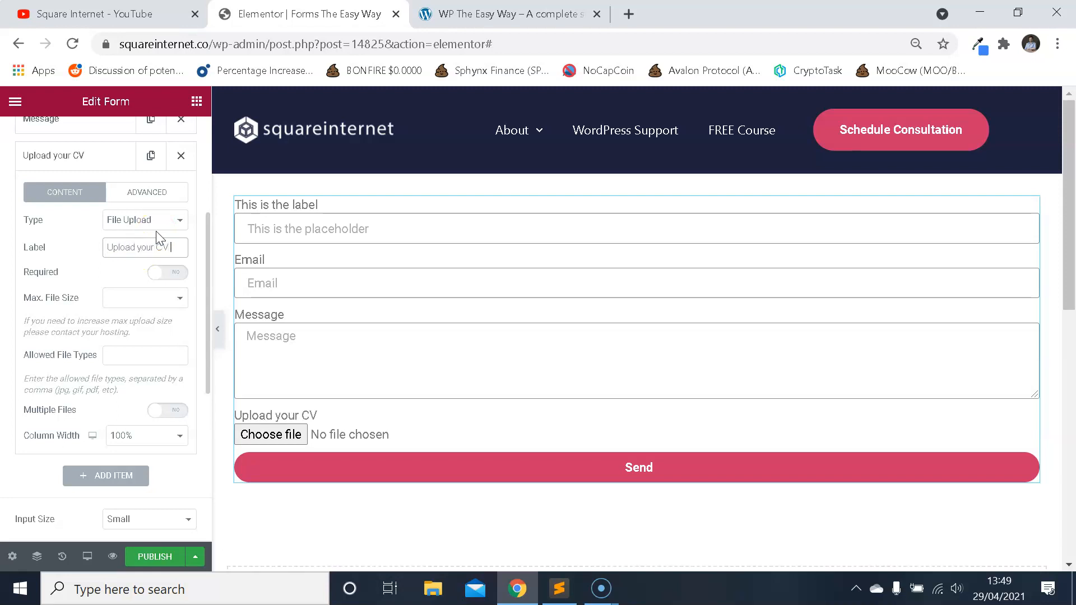
pyautogui.write(' and cover letter here')
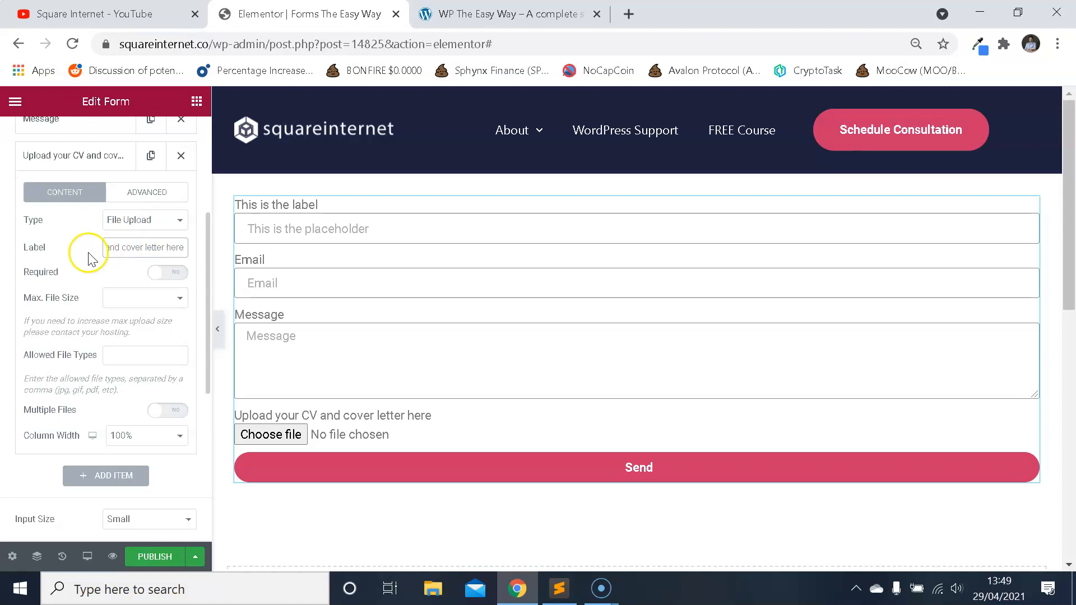
pyautogui.click(167, 273)
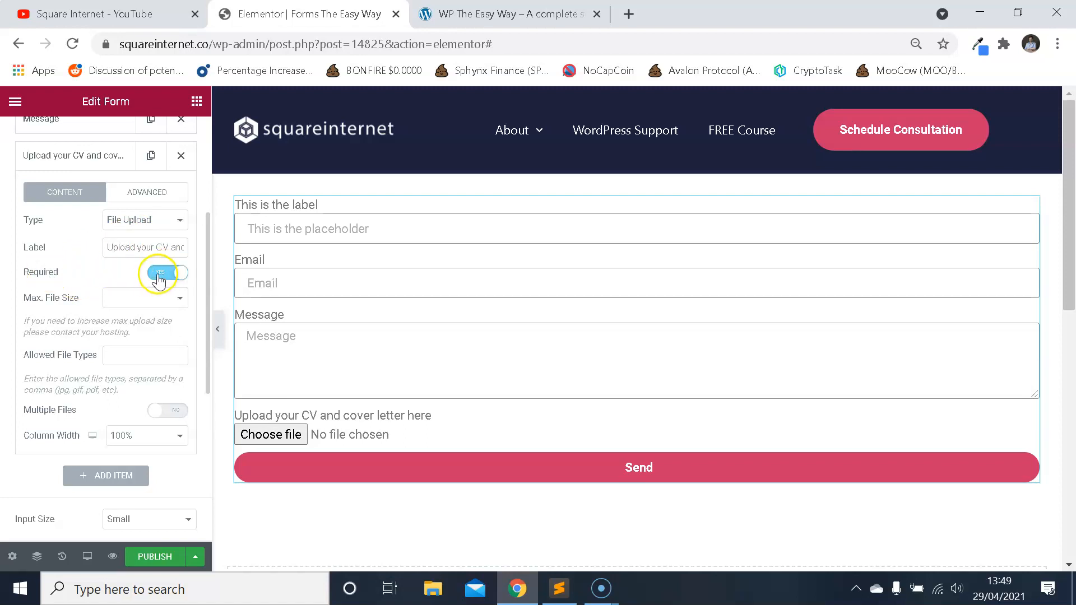
# - Examine the upload field's maximum file size and allowed file types settings, including the hint on comma-separated file types
pyautogui.scroll(-4, 132, 297)
pyautogui.scroll(4, 135, 299)
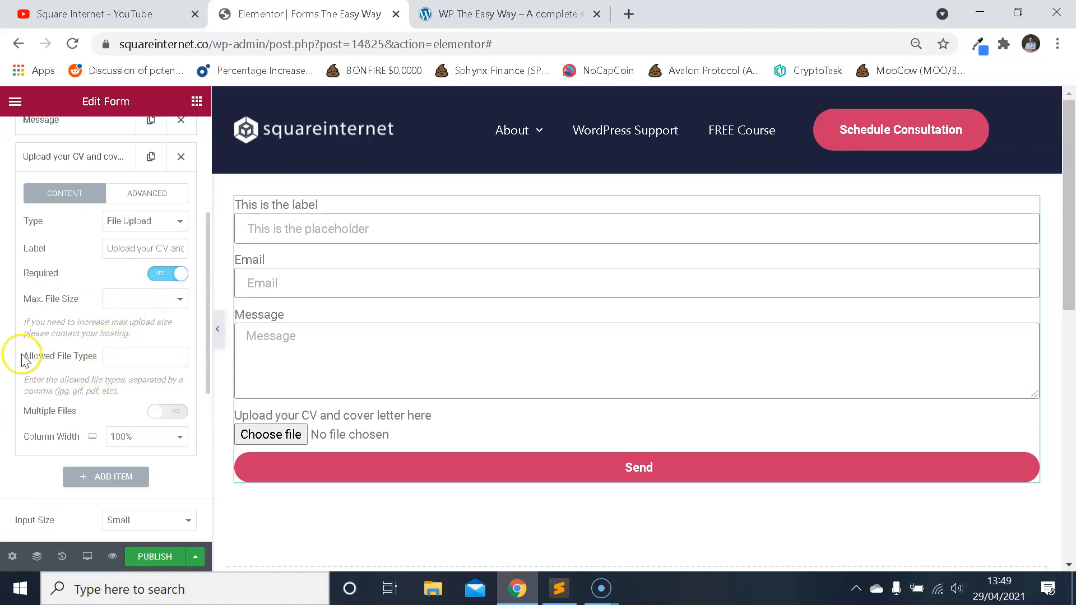
pyautogui.moveTo(98, 359); pyautogui.dragTo(41, 359)
pyautogui.click(86, 369)
pyautogui.moveTo(101, 391); pyautogui.dragTo(72, 386)
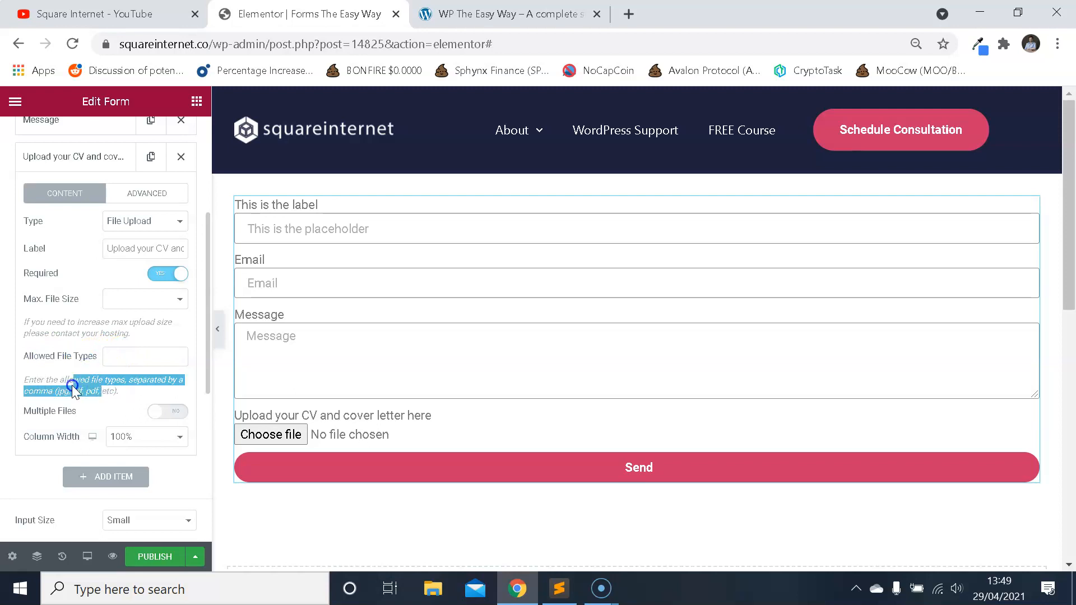
pyautogui.click(63, 386)
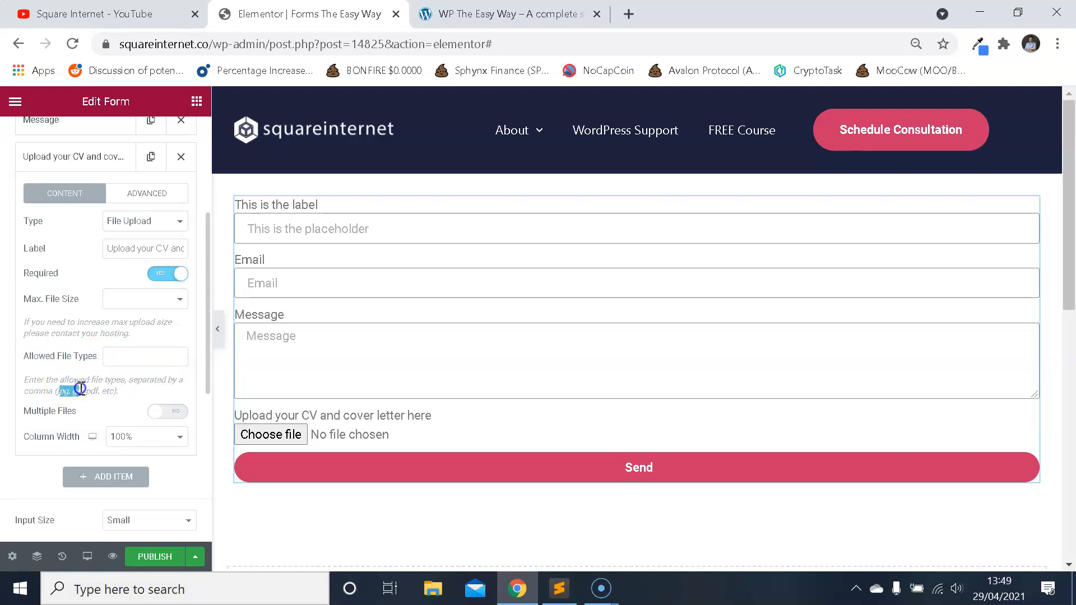
pyautogui.scroll(-2, 129, 348)
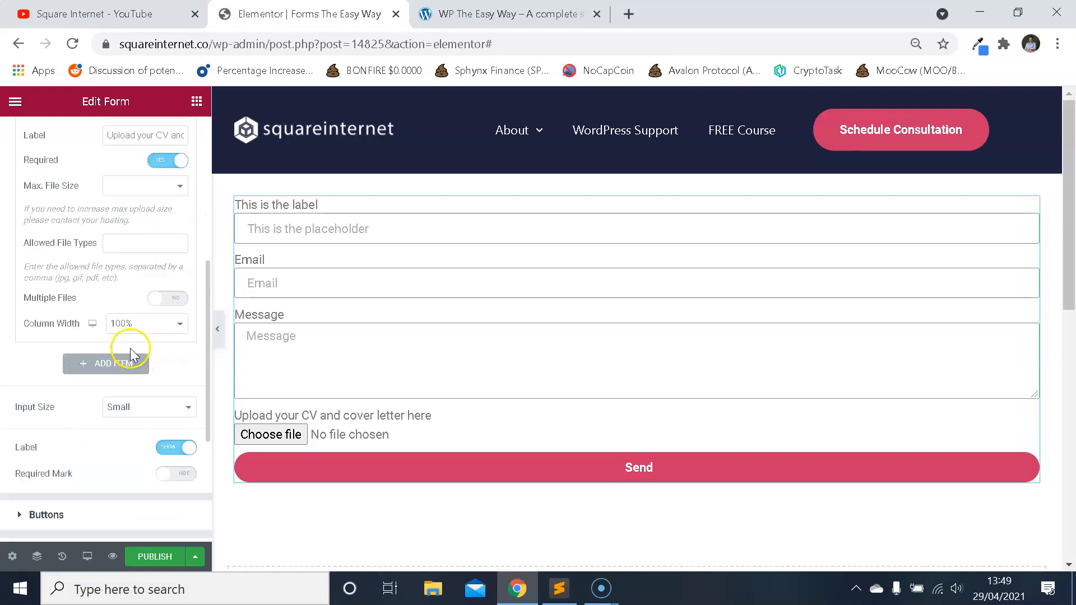
pyautogui.scroll(2, 129, 341)
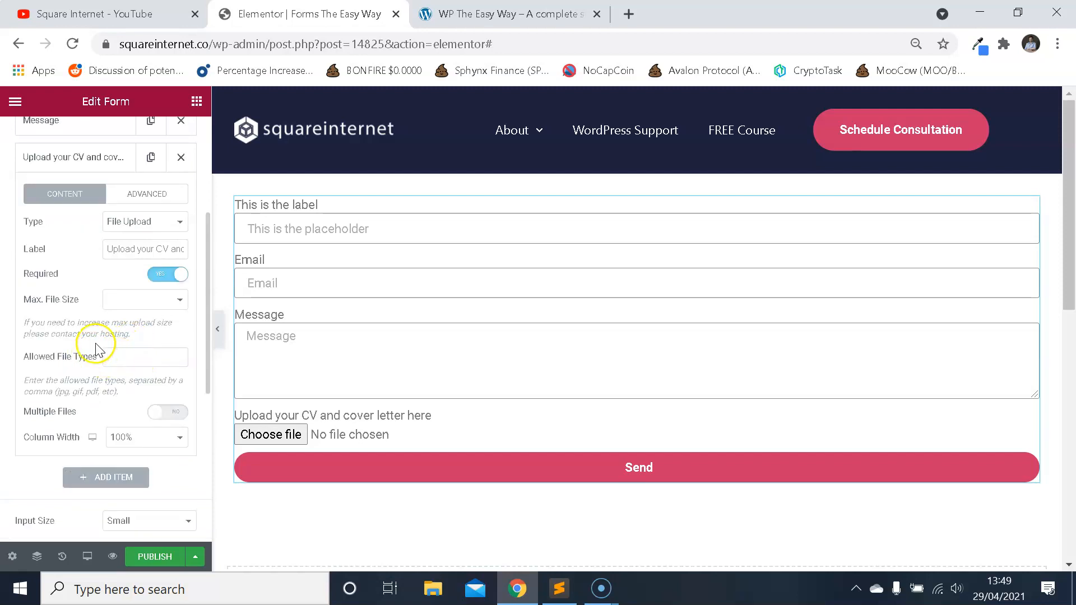
pyautogui.scroll(-2, 96, 348)
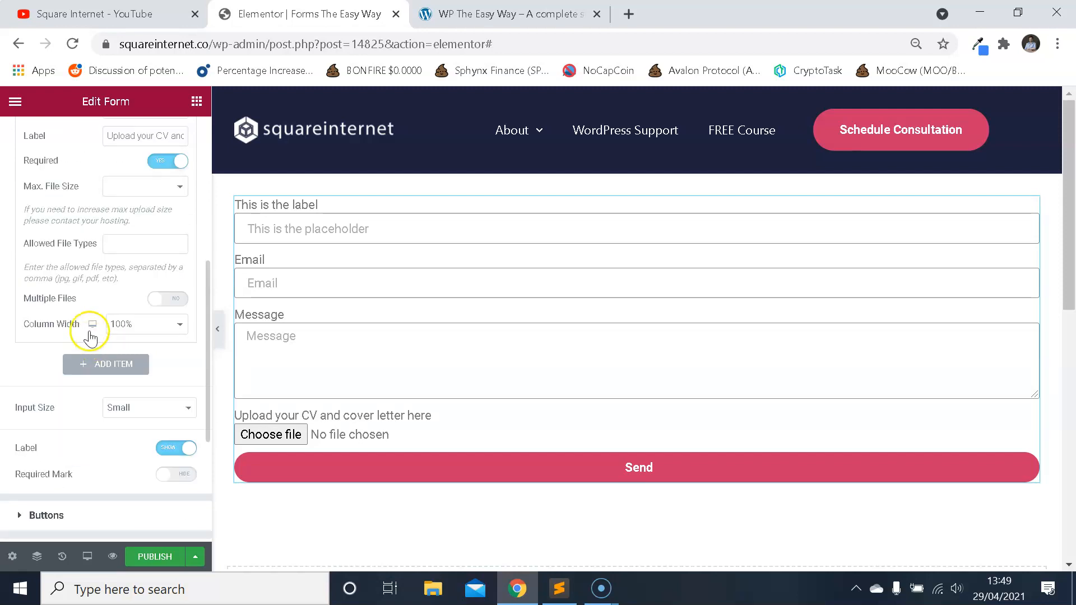
# - Allow multiple files in the upload field with a maximum of 2, and collapse its settings
pyautogui.click(170, 300)
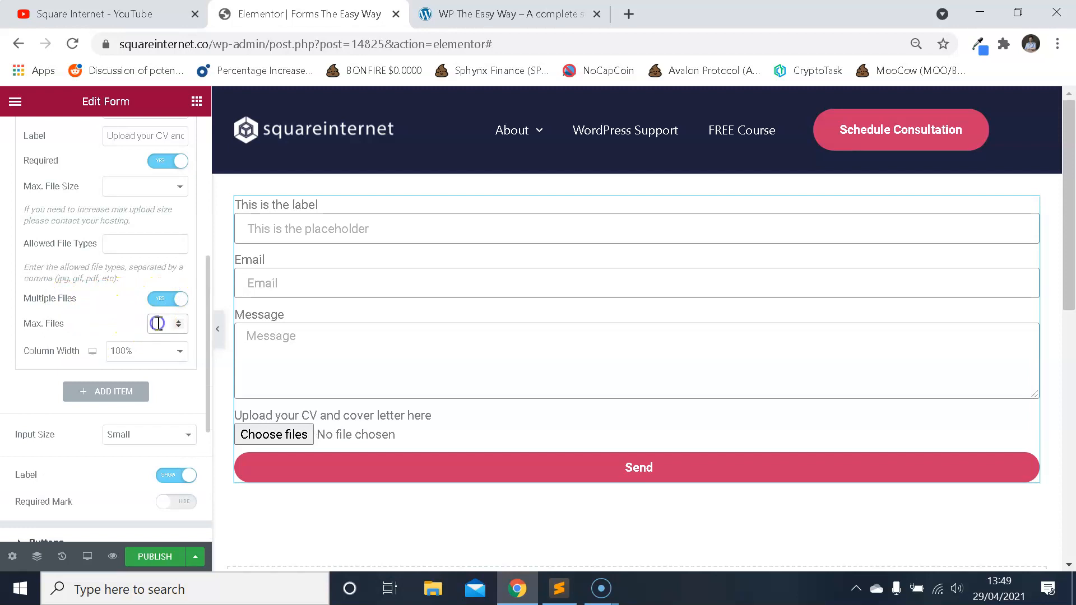
pyautogui.write('2')
pyautogui.click(108, 325)
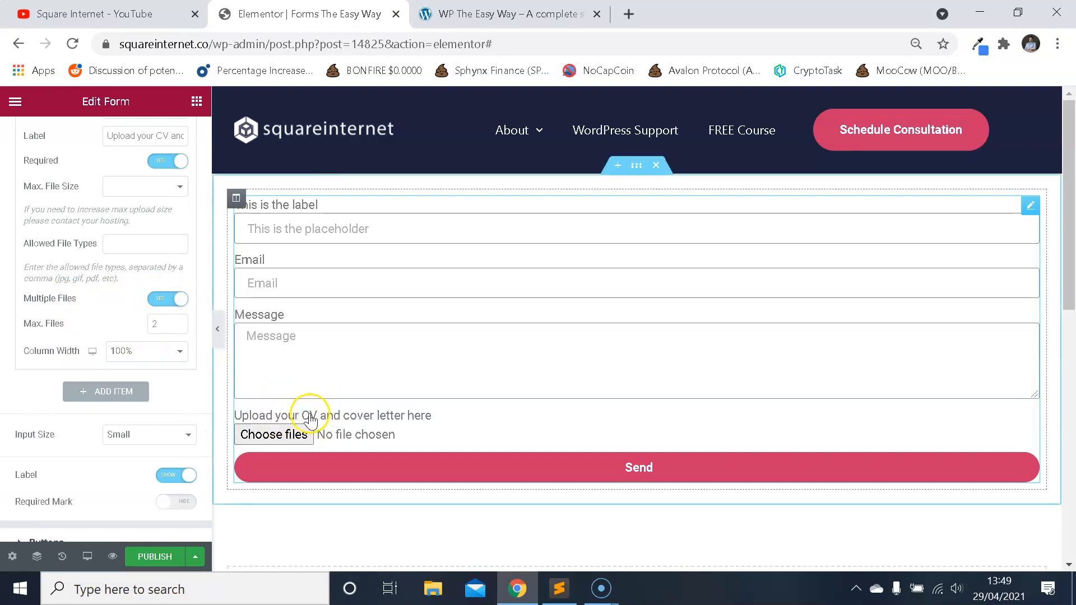
pyautogui.scroll(-2, 140, 281)
pyautogui.scroll(5, 140, 288)
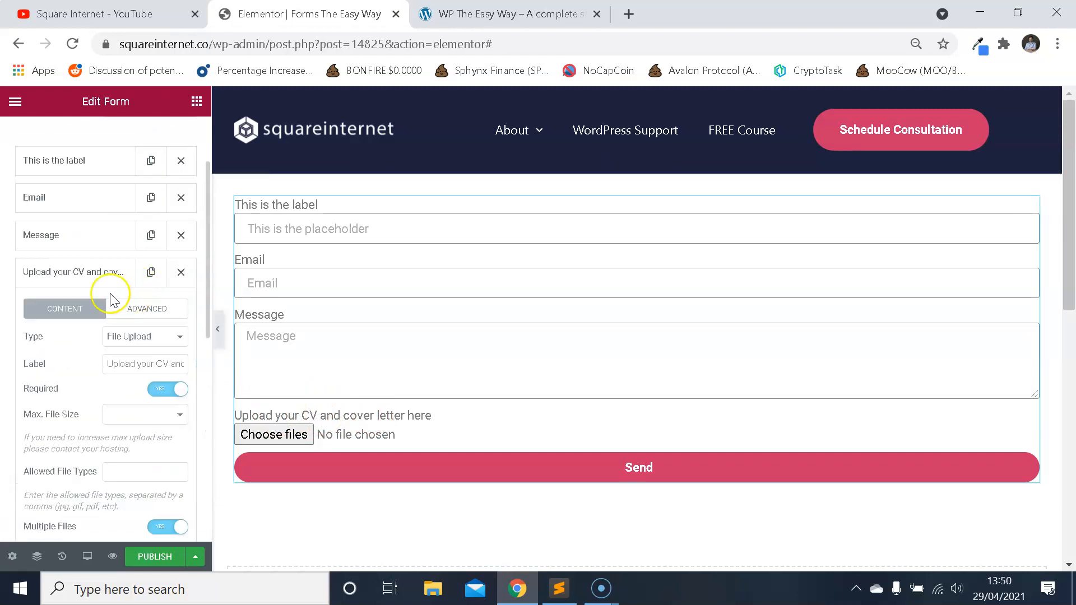
pyautogui.click(90, 273)
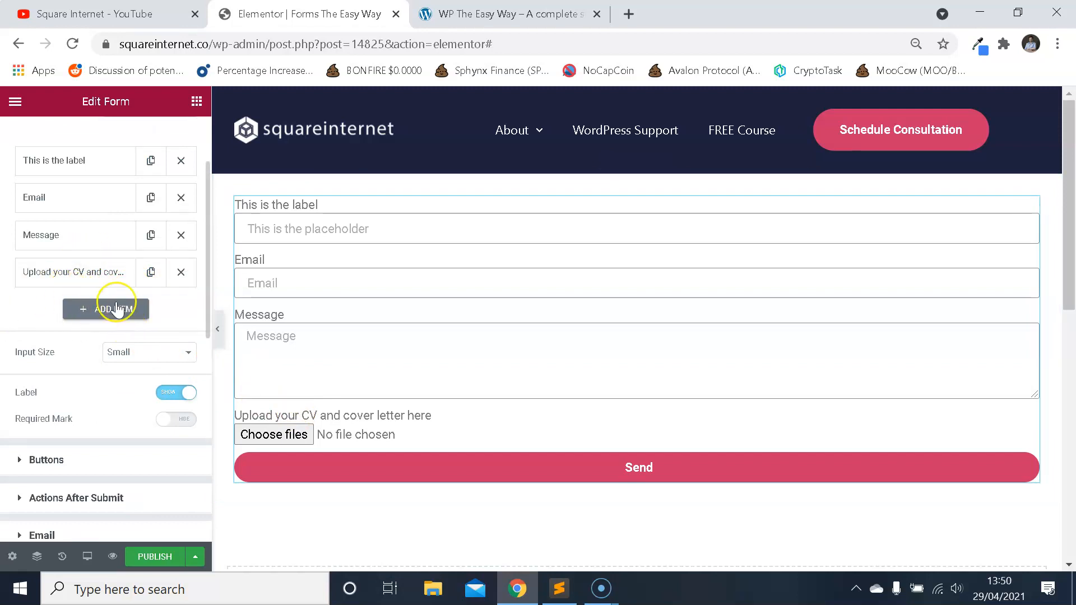
# - Reopen the upload field's settings, compare its type, label and options with the field on the page, and collapse them
pyautogui.click(98, 272)
pyautogui.click(148, 337)
pyautogui.click(146, 338)
pyautogui.click(107, 364)
pyautogui.moveTo(185, 359); pyautogui.dragTo(209, 355)
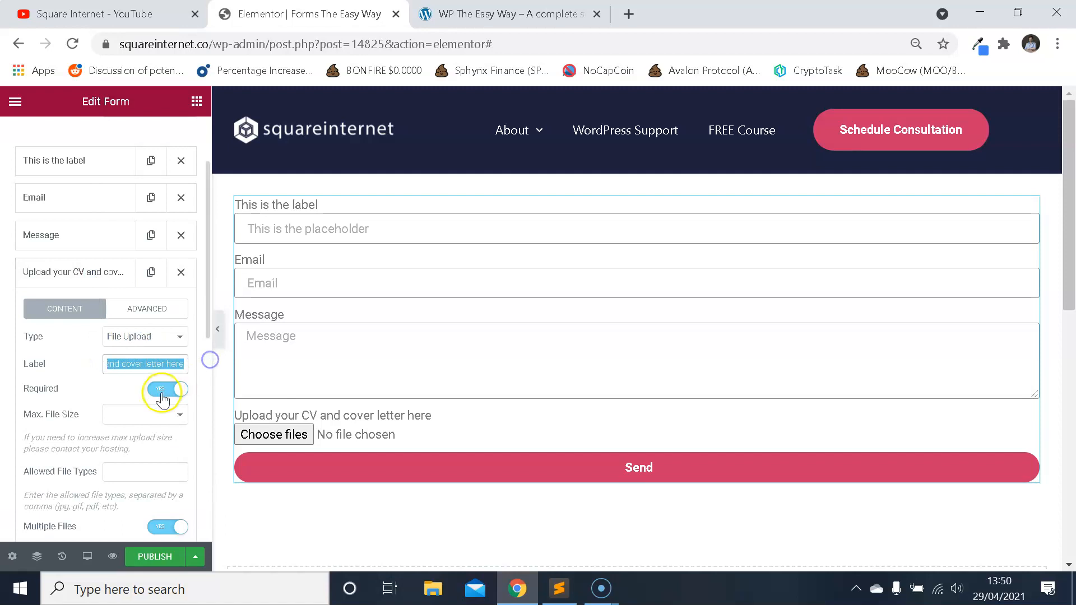
pyautogui.scroll(-2, 145, 361)
pyautogui.scroll(2, 140, 408)
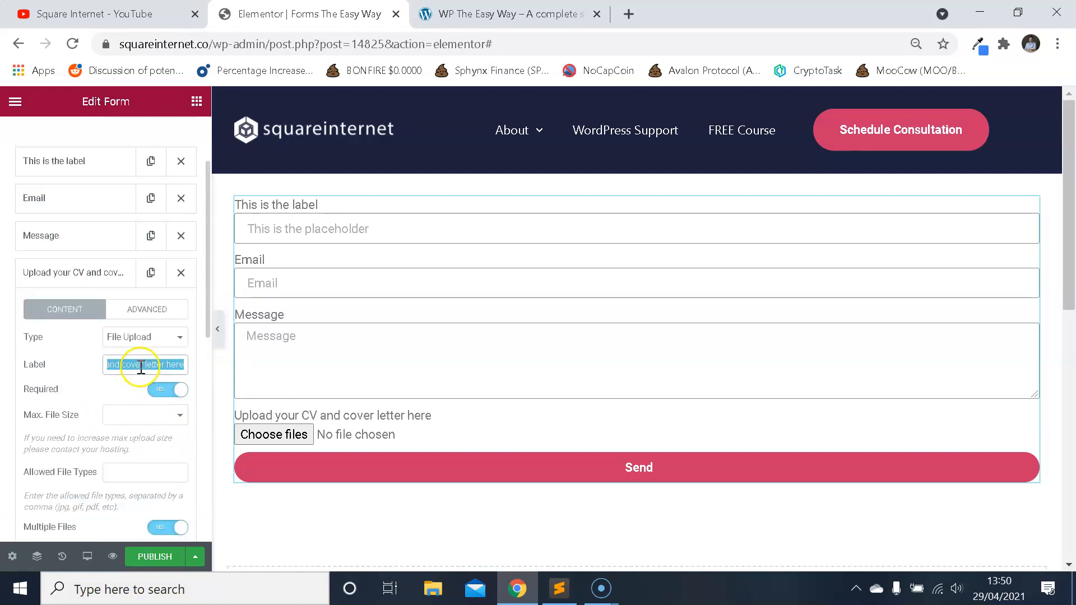
pyautogui.scroll(-2, 253, 375)
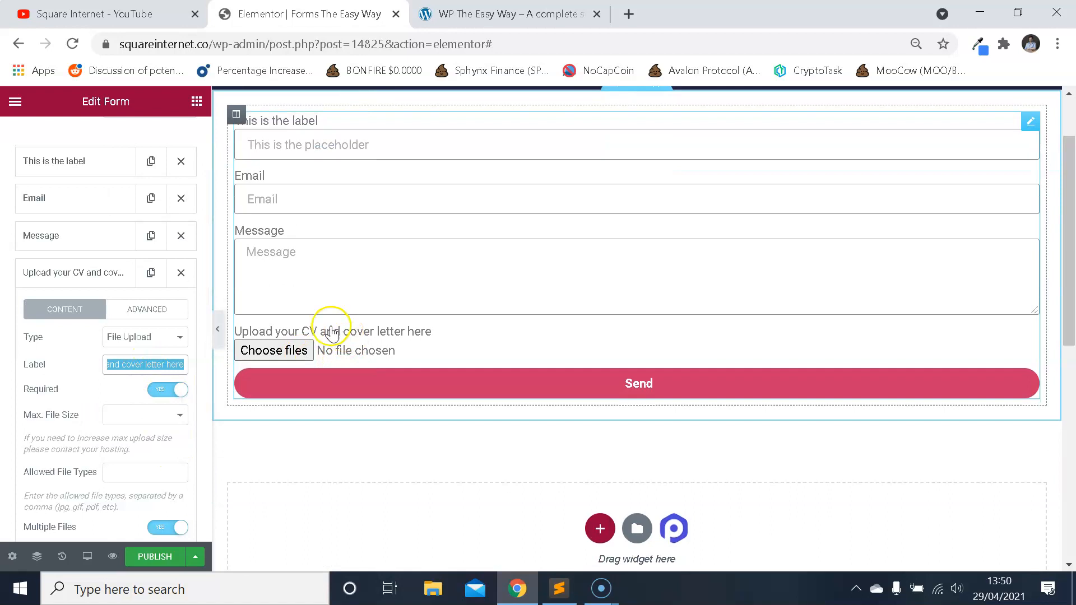
pyautogui.scroll(2, 409, 309)
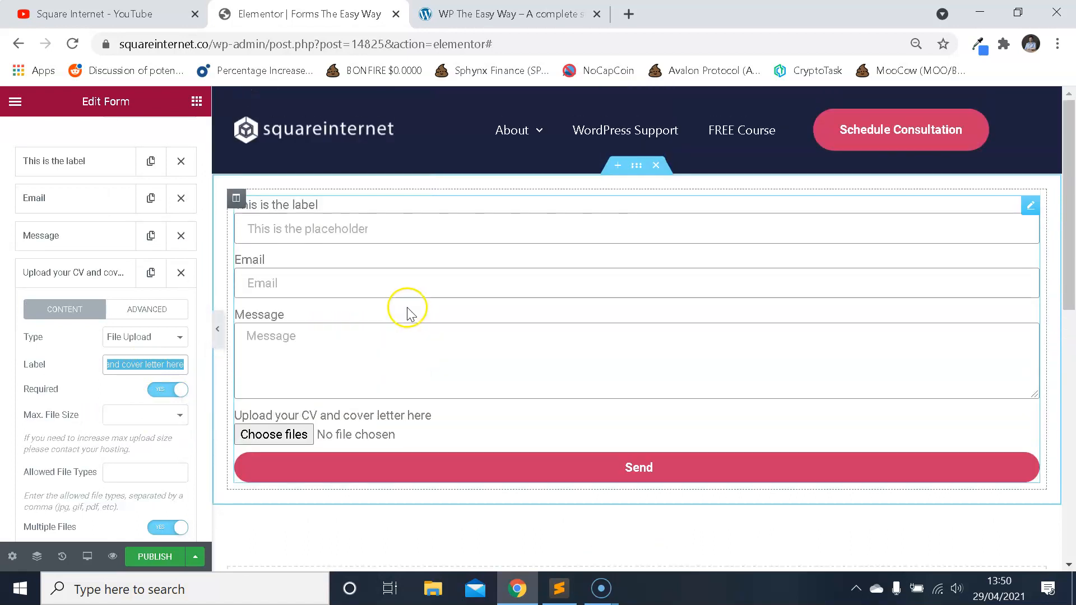
pyautogui.click(99, 280)
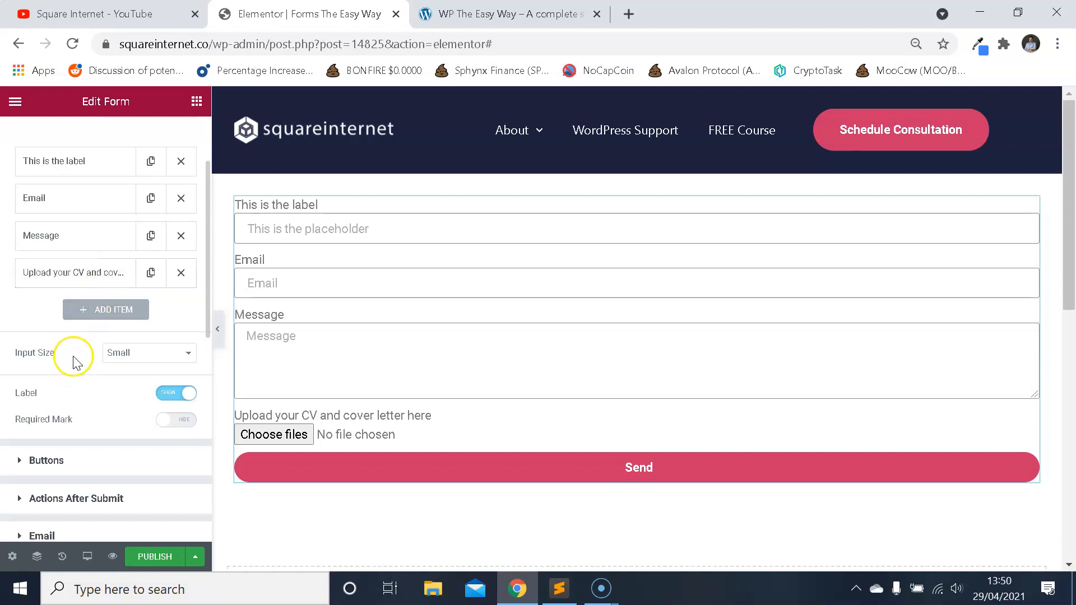
# - Add a fifth field to the form with the type Honeypot, and collapse its settings
pyautogui.scroll(-2, 76, 363)
pyautogui.scroll(2, 76, 363)
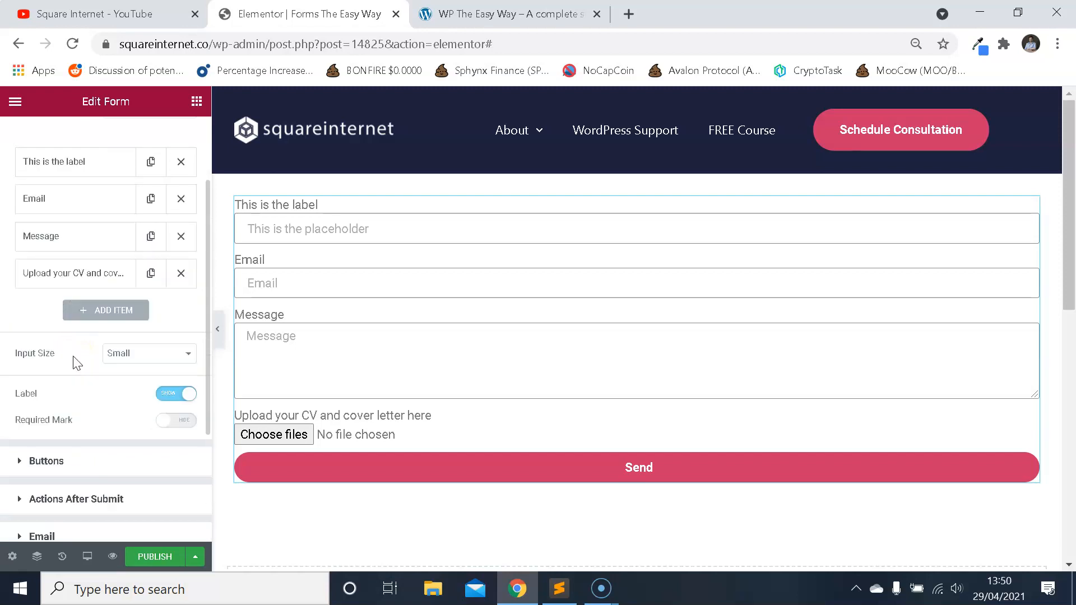
pyautogui.scroll(2, 77, 363)
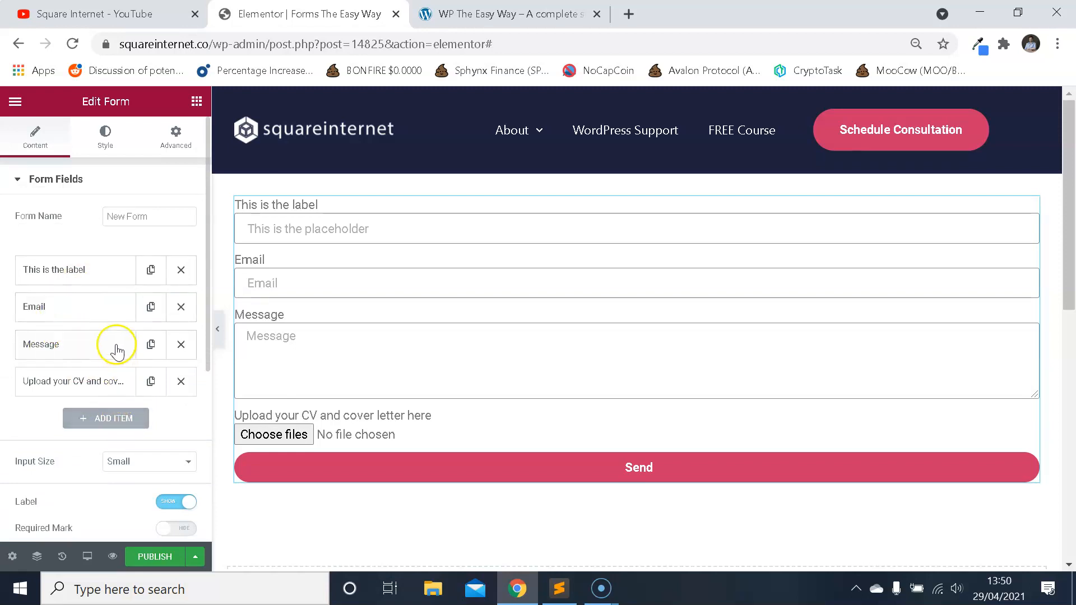
pyautogui.click(109, 420)
pyautogui.scroll(-2, 114, 299)
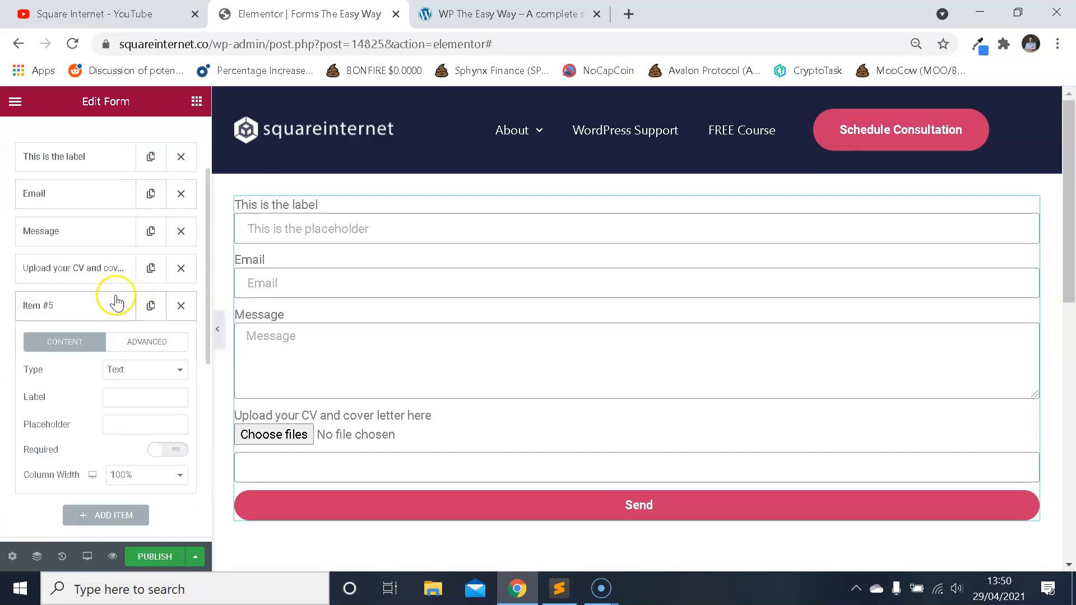
pyautogui.scroll(-2, 109, 283)
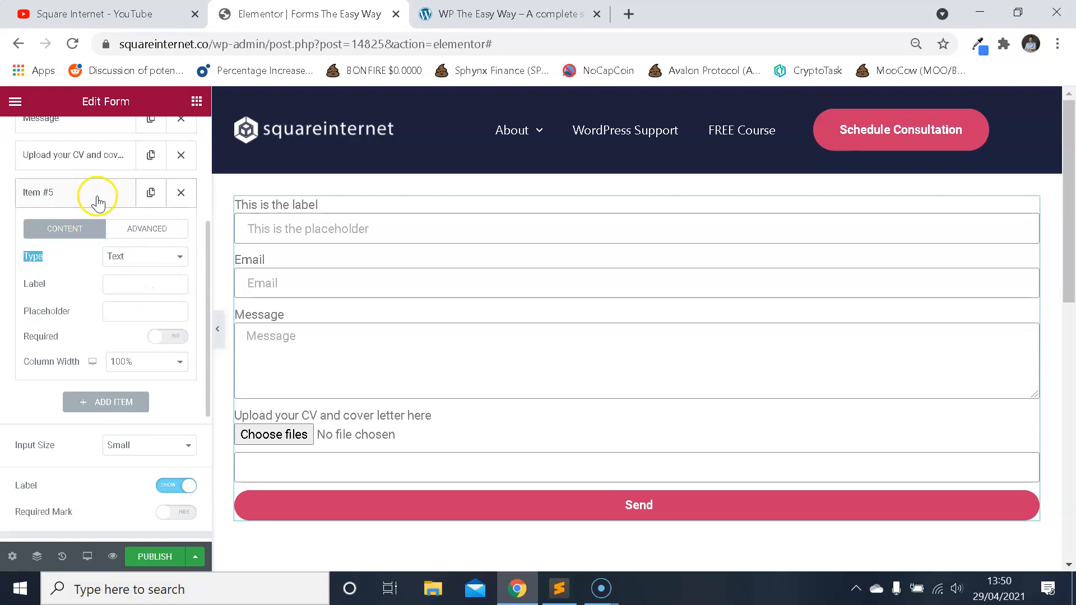
pyautogui.click(73, 257)
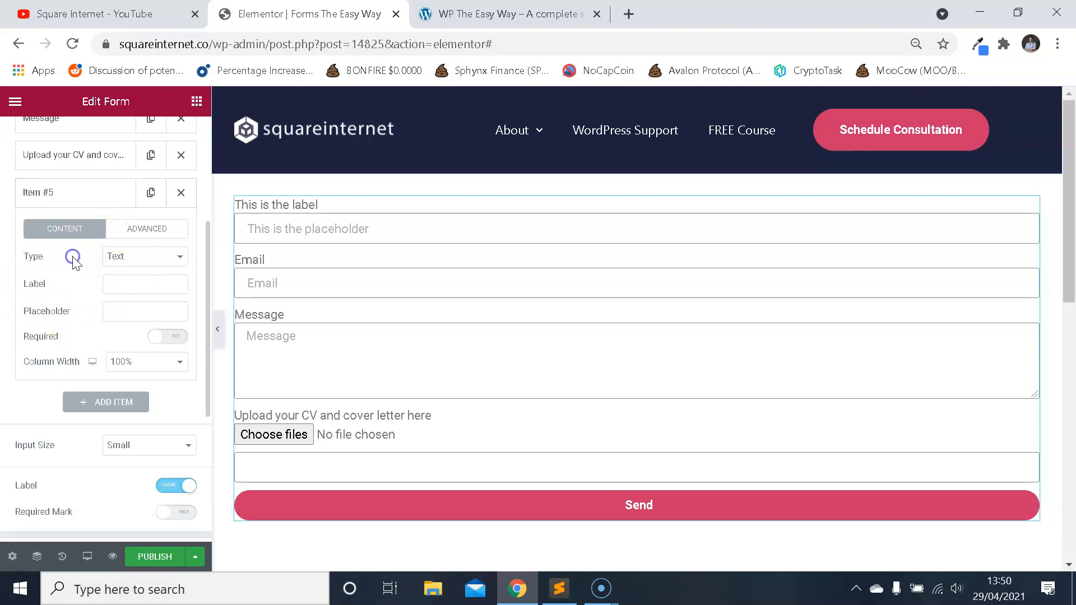
pyautogui.click(141, 258)
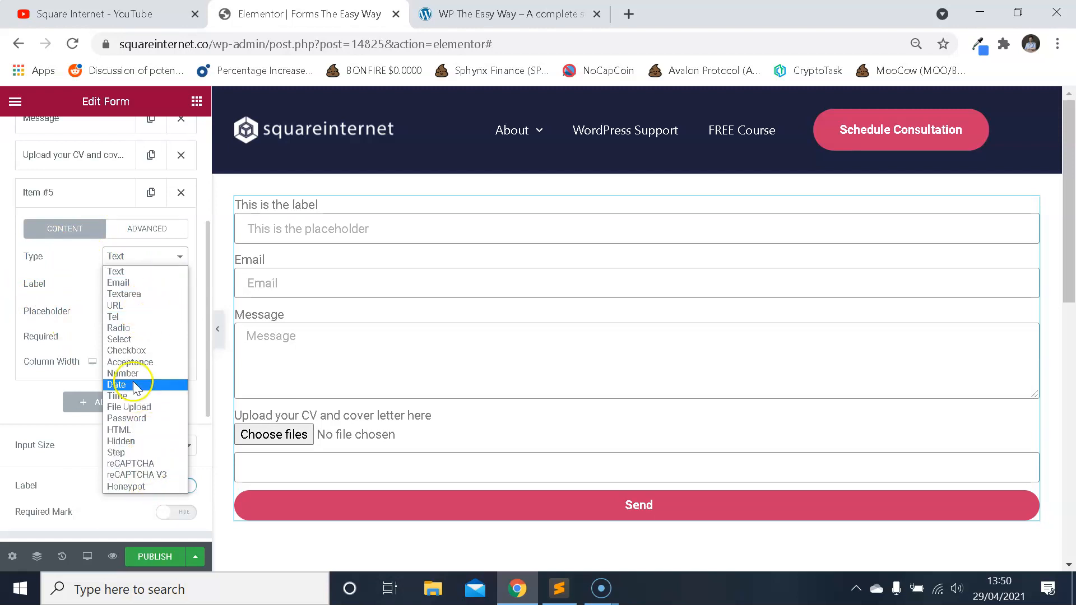
pyautogui.click(144, 487)
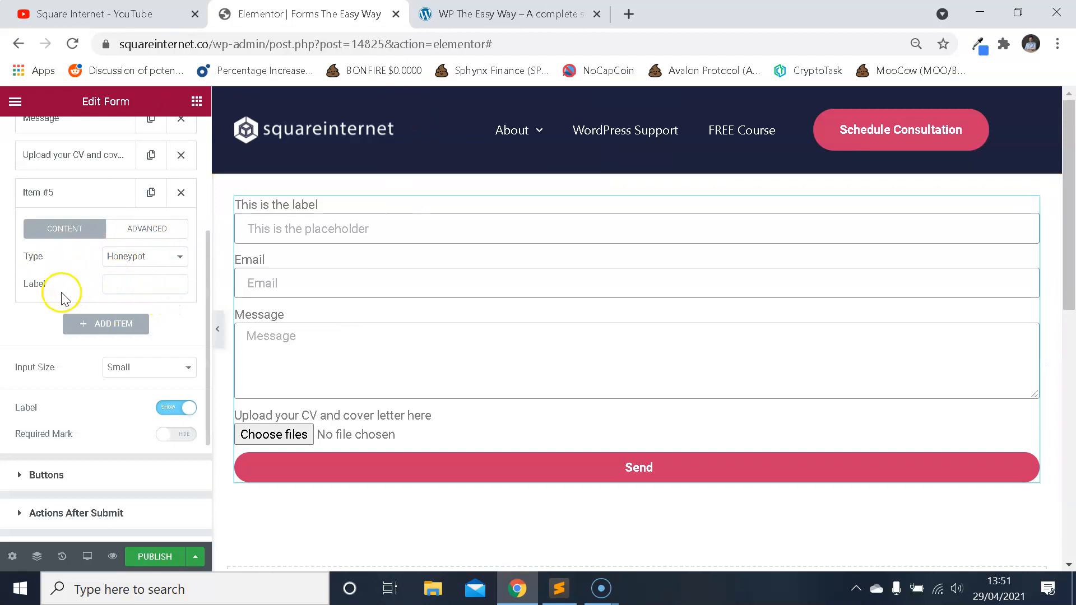
pyautogui.scroll(2, 70, 292)
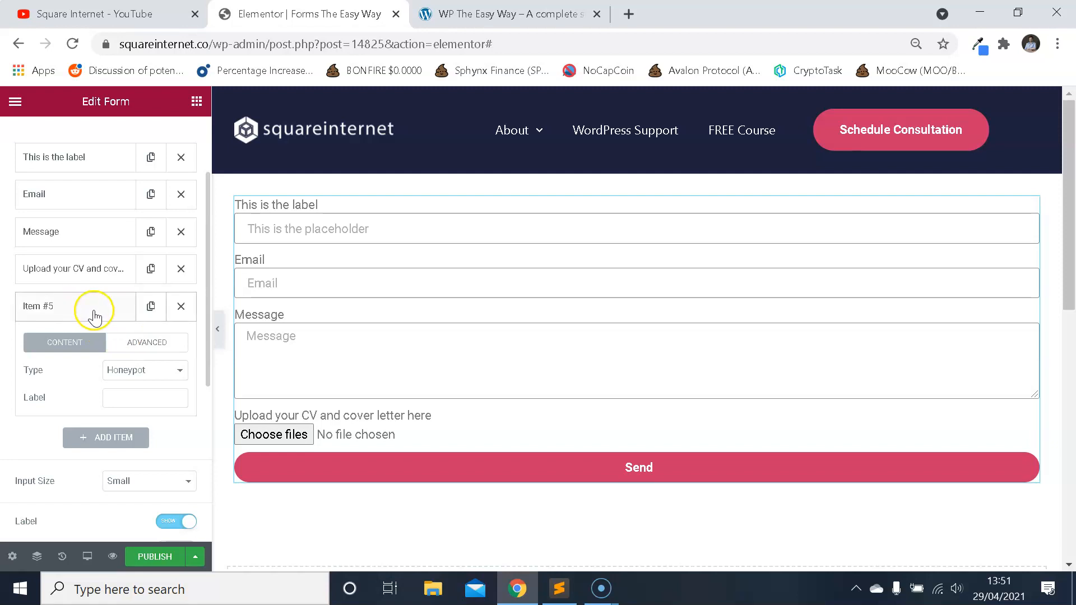
pyautogui.click(126, 312)
# - Examine the first field's content settings and its advanced settings for default value, ID and shortcode
pyautogui.click(84, 166)
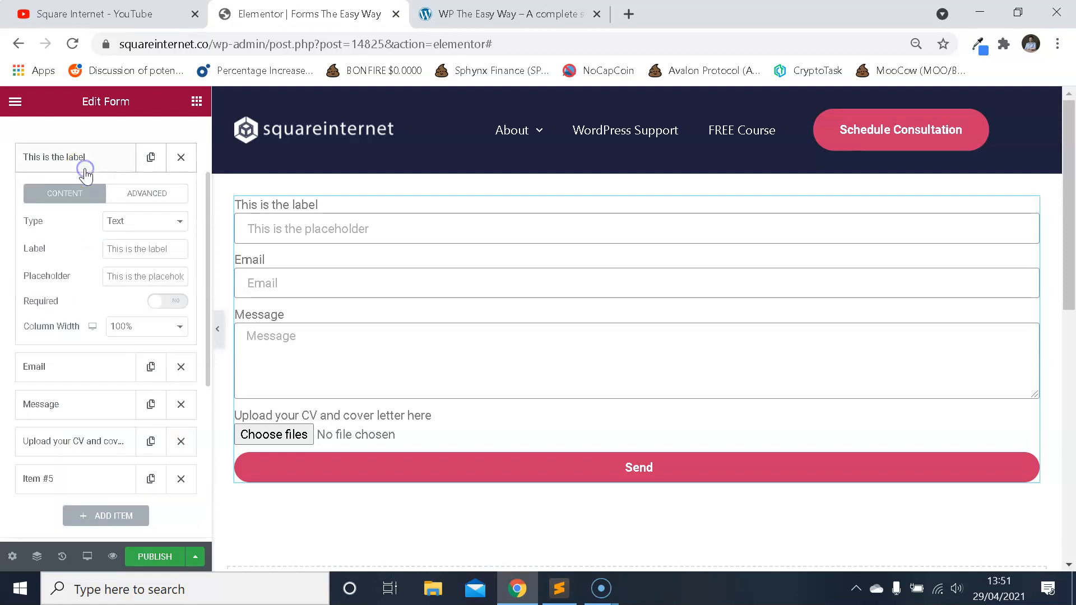
pyautogui.scroll(-2, 125, 241)
pyautogui.scroll(4, 115, 247)
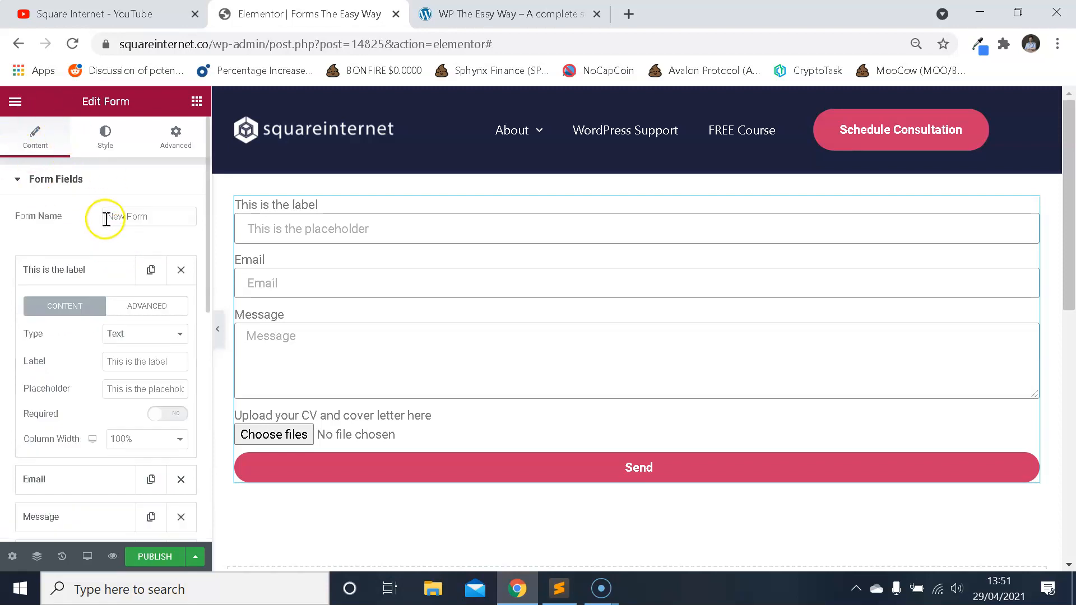
pyautogui.scroll(-2, 106, 218)
pyautogui.click(157, 193)
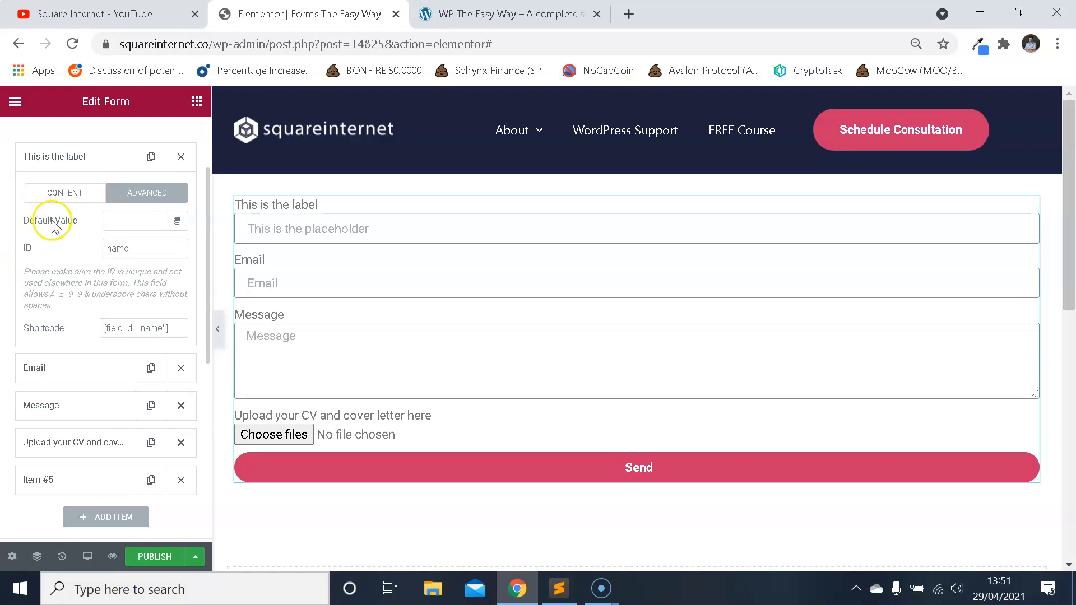
pyautogui.scroll(-2, 96, 252)
pyautogui.scroll(2, 96, 274)
pyautogui.moveTo(143, 252); pyautogui.dragTo(122, 252)
pyautogui.click(29, 250)
pyautogui.scroll(-2, 113, 253)
pyautogui.scroll(2, 118, 247)
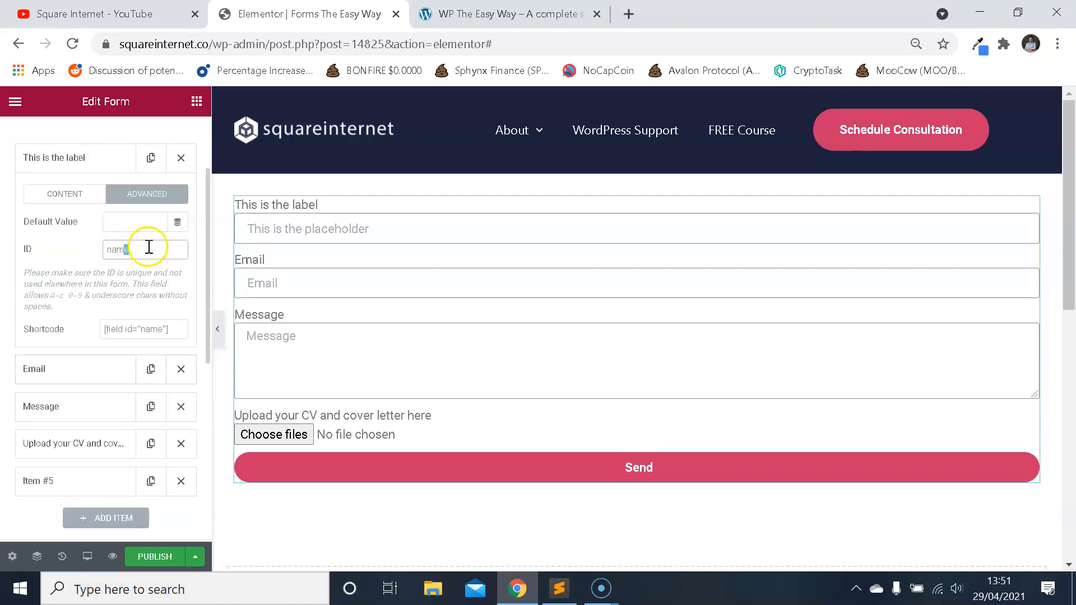
# - Review the form's Actions After Submit and the Email notification settings
pyautogui.scroll(-6, 89, 308)
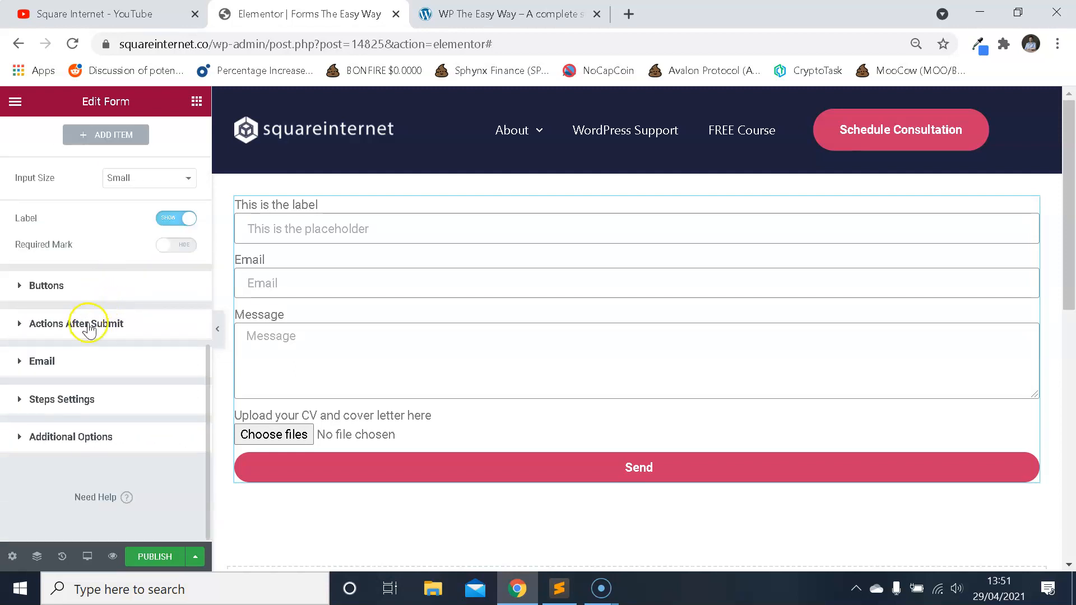
pyautogui.click(116, 325)
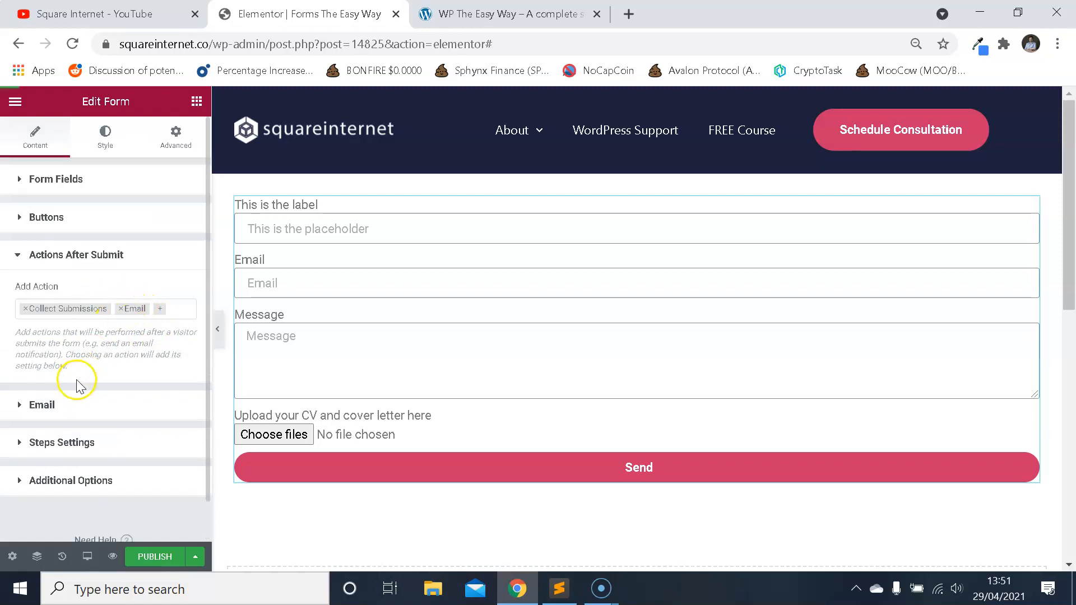
pyautogui.click(82, 401)
pyautogui.scroll(-2, 134, 305)
pyautogui.scroll(2, 134, 305)
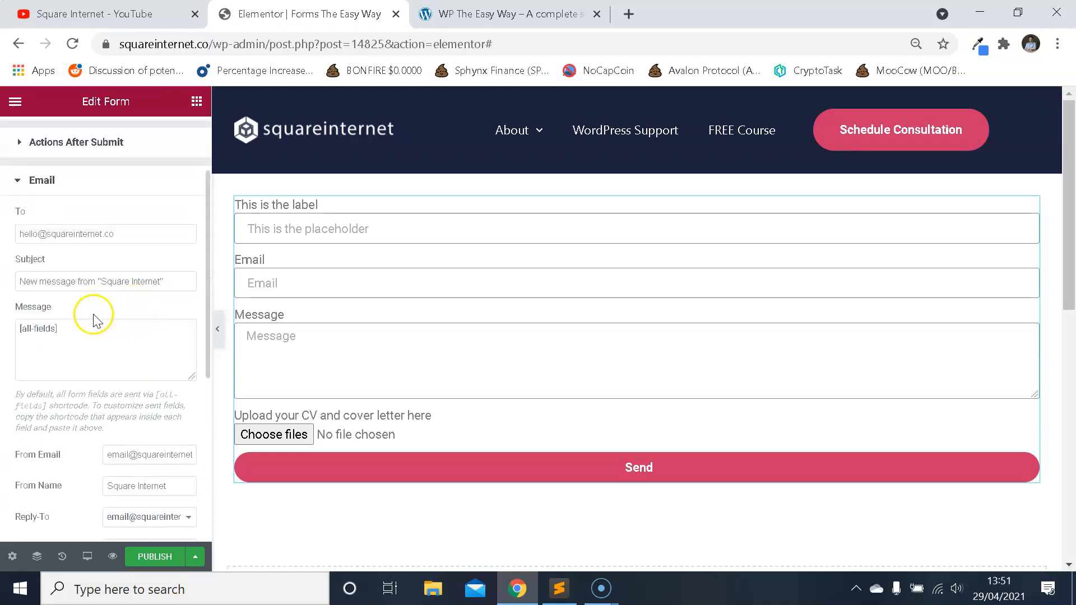
# - Examine the Email notification's message content and the note about customizing the sent fields with shortcodes
pyautogui.doubleClick(26, 308)
pyautogui.click(91, 335)
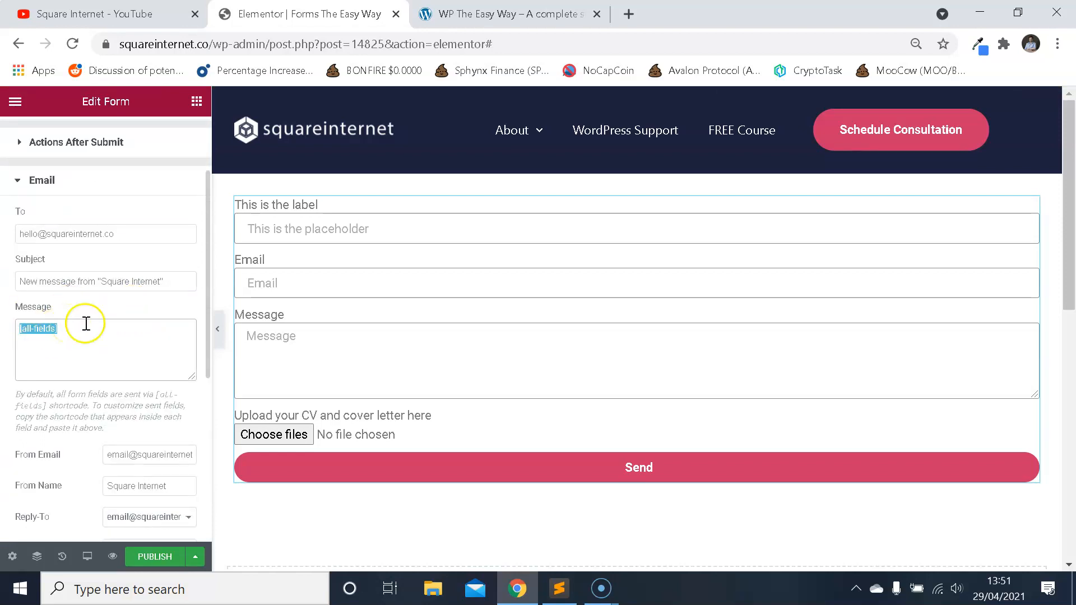
pyautogui.click(108, 329)
pyautogui.moveTo(36, 332); pyautogui.dragTo(27, 327)
pyautogui.click(70, 345)
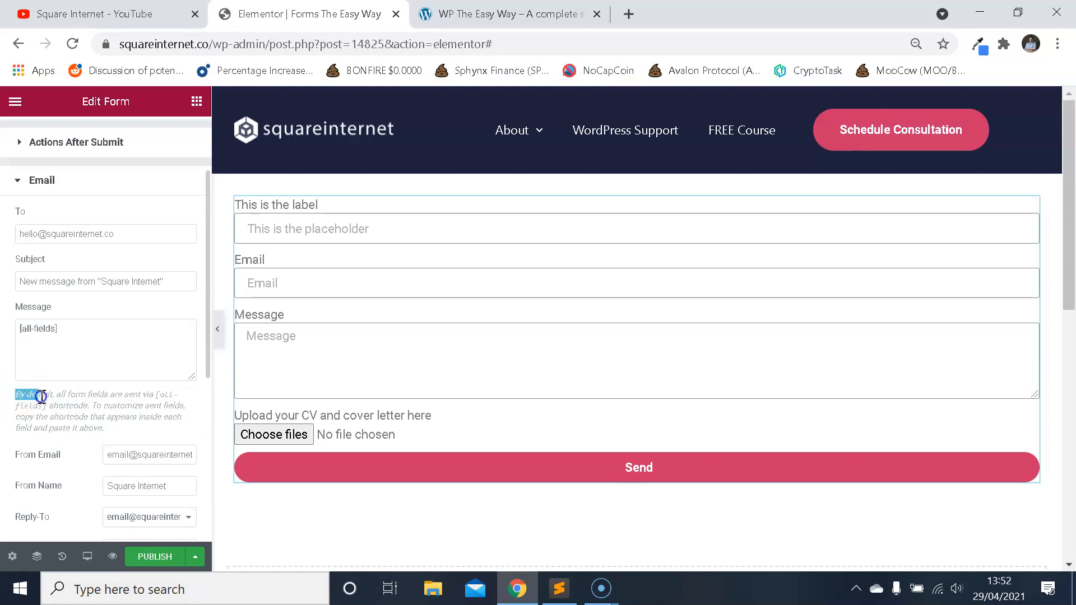
pyautogui.moveTo(41, 396); pyautogui.dragTo(54, 395)
pyautogui.scroll(2, 78, 370)
pyautogui.scroll(-2, 107, 277)
pyautogui.scroll(2, 124, 292)
pyautogui.scroll(-2, 129, 266)
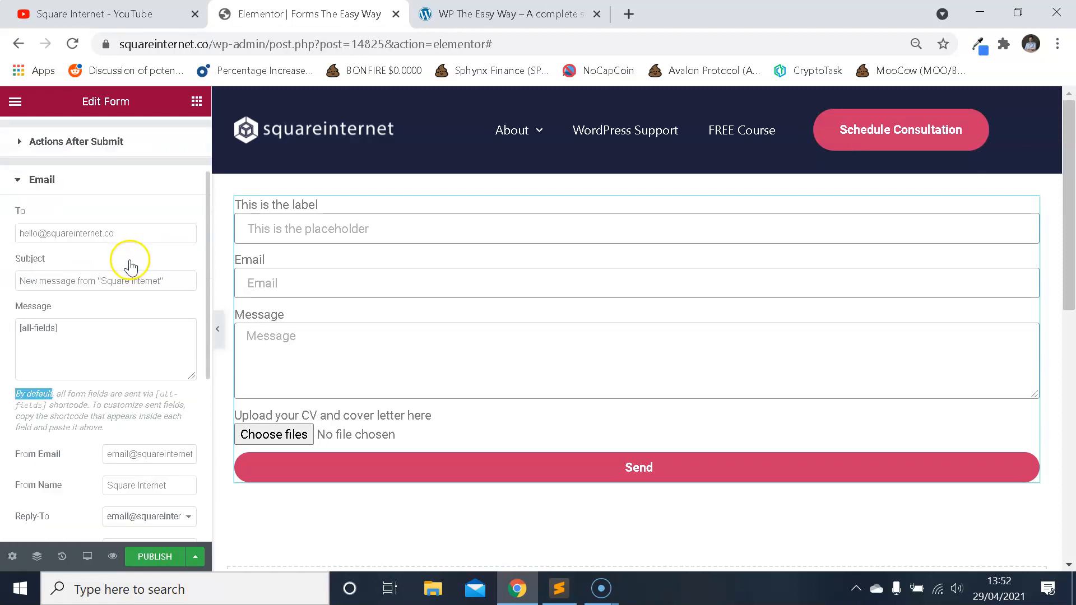
pyautogui.click(90, 331)
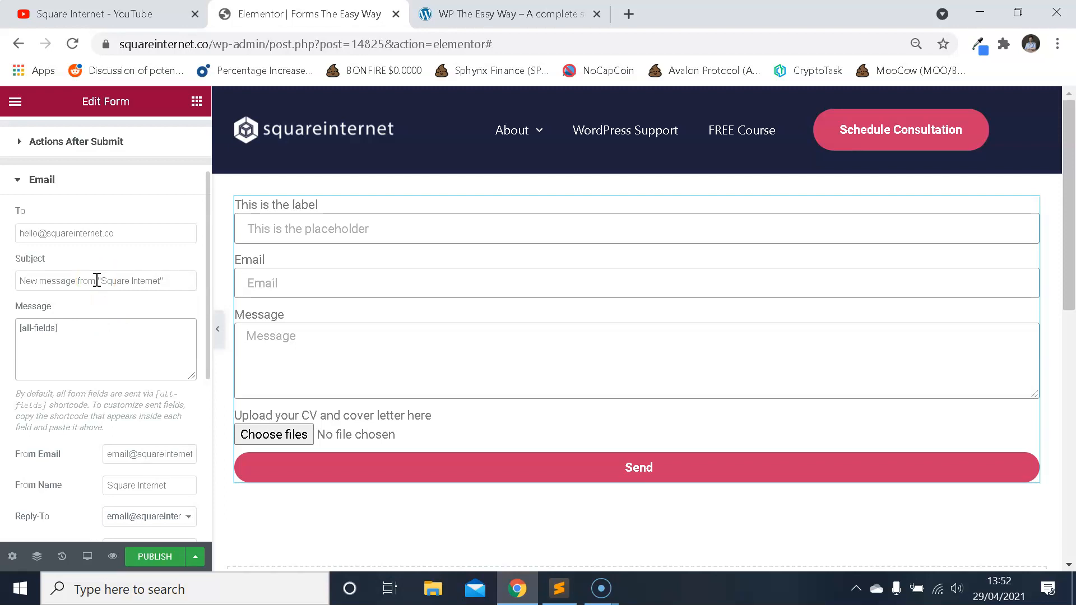
pyautogui.scroll(2, 121, 286)
pyautogui.scroll(-2, 120, 291)
pyautogui.scroll(-2, 116, 295)
pyautogui.scroll(2, 118, 295)
# - Add Email 2 to the form's Actions After Submit
pyautogui.click(49, 180)
pyautogui.click(76, 255)
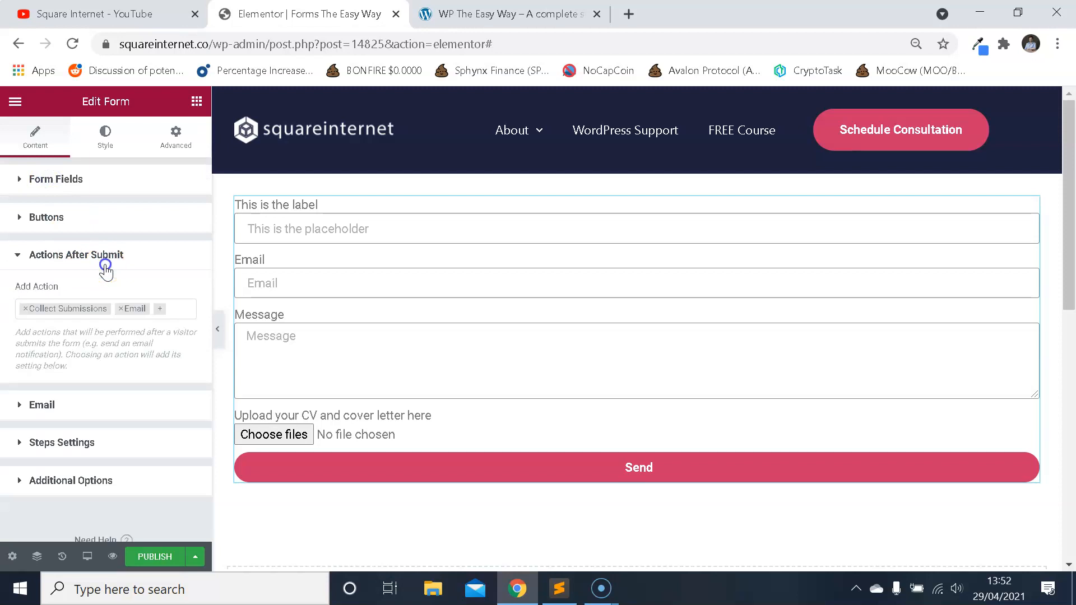
pyautogui.click(161, 307)
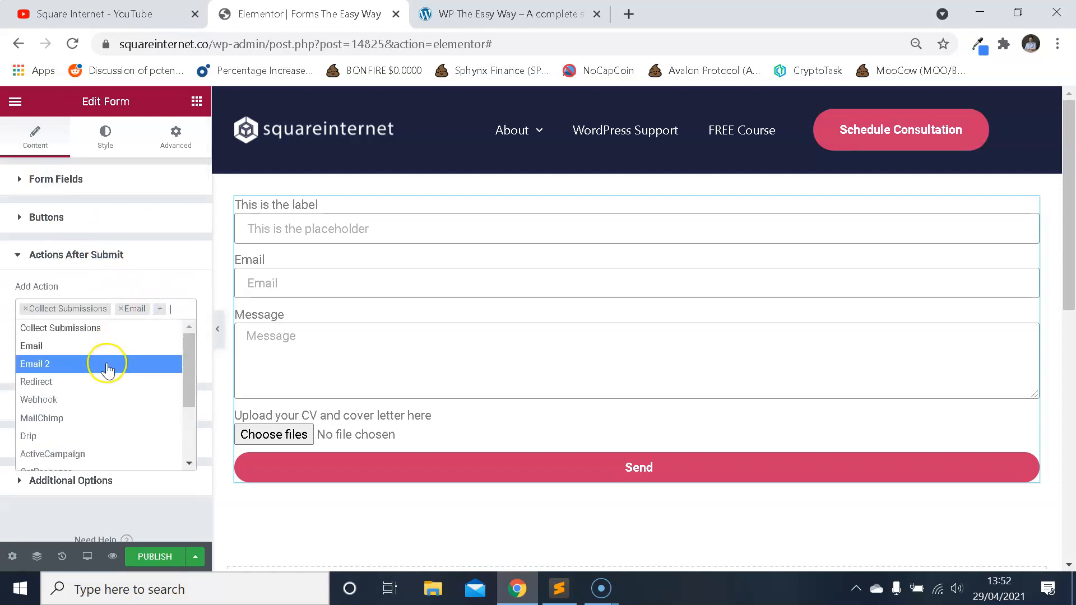
pyautogui.click(105, 363)
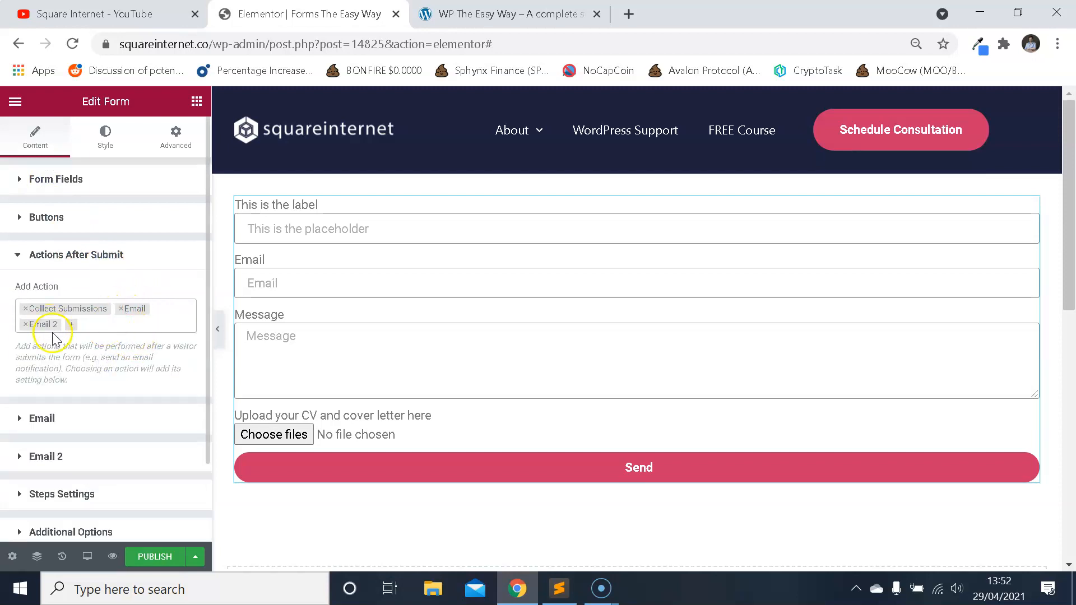
# - Open the Email 2 settings and inspect the shortcode in its message
pyautogui.click(81, 459)
pyautogui.click(87, 367)
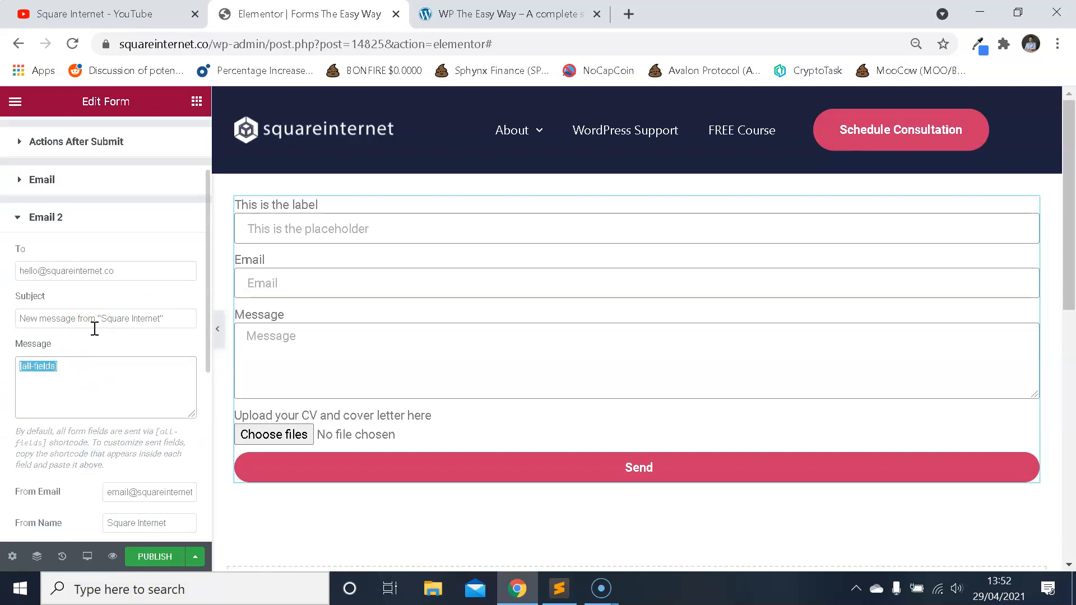
pyautogui.click(86, 384)
pyautogui.moveTo(108, 363); pyautogui.dragTo(14, 367)
pyautogui.scroll(3, 90, 330)
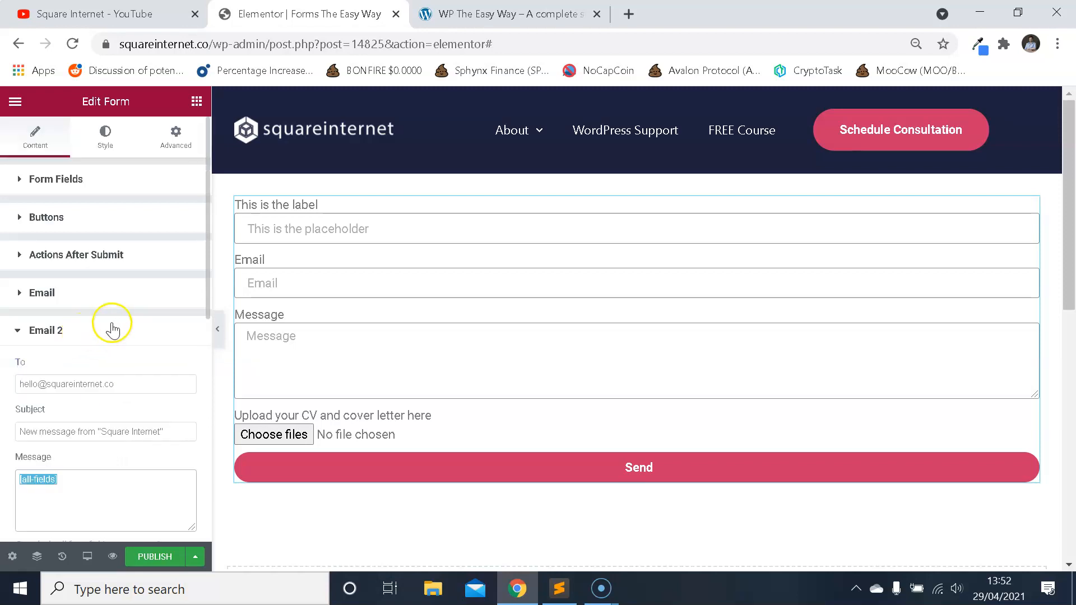
# - Set the ID of the form's first field to "names" in its advanced settings
pyautogui.click(87, 180)
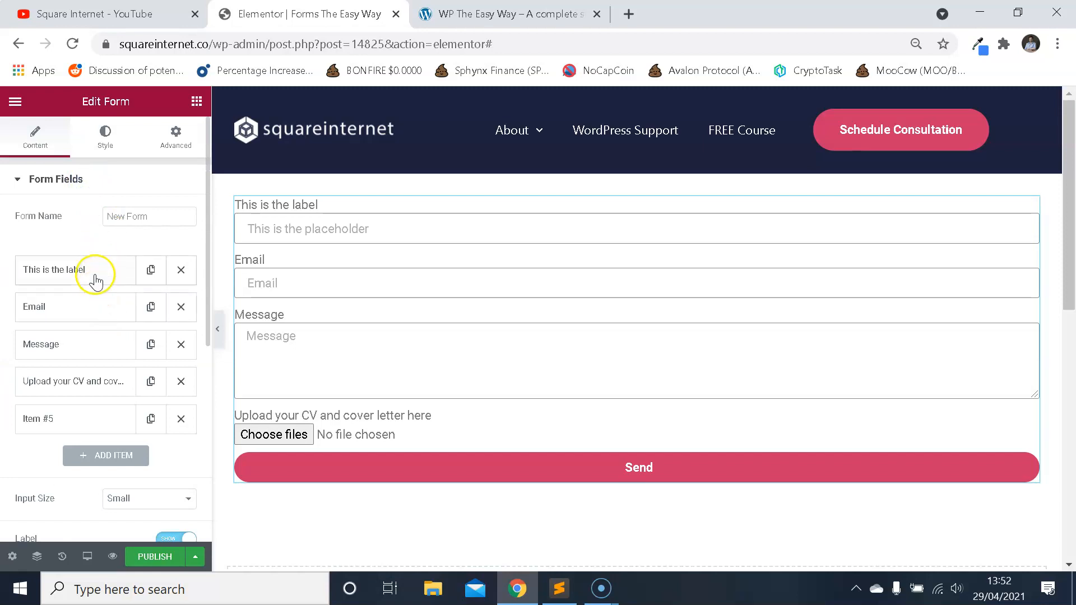
pyautogui.click(93, 271)
pyautogui.click(157, 309)
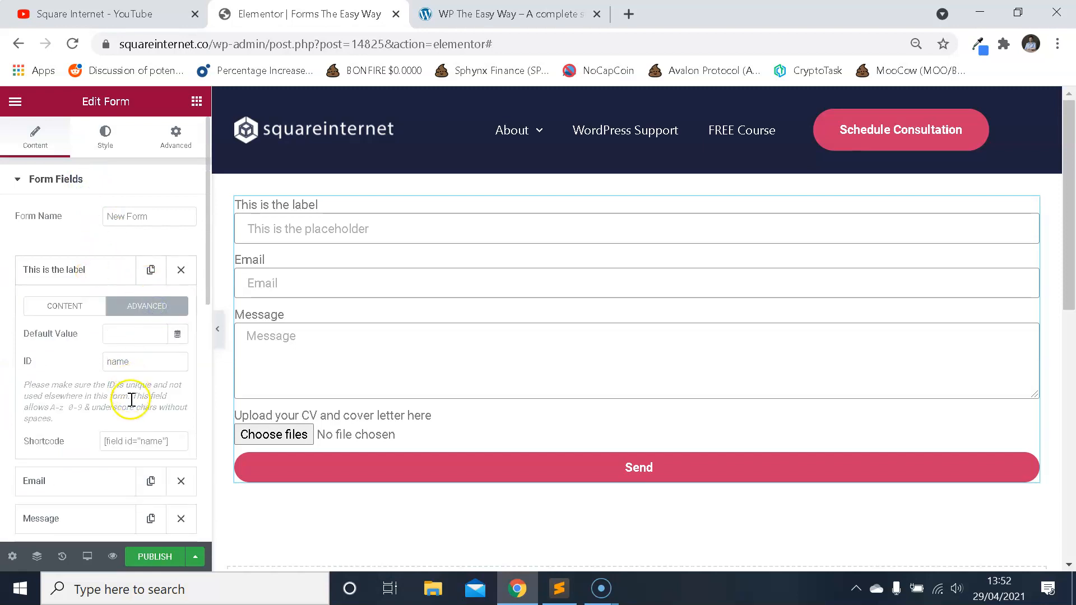
pyautogui.moveTo(169, 444); pyautogui.dragTo(101, 447)
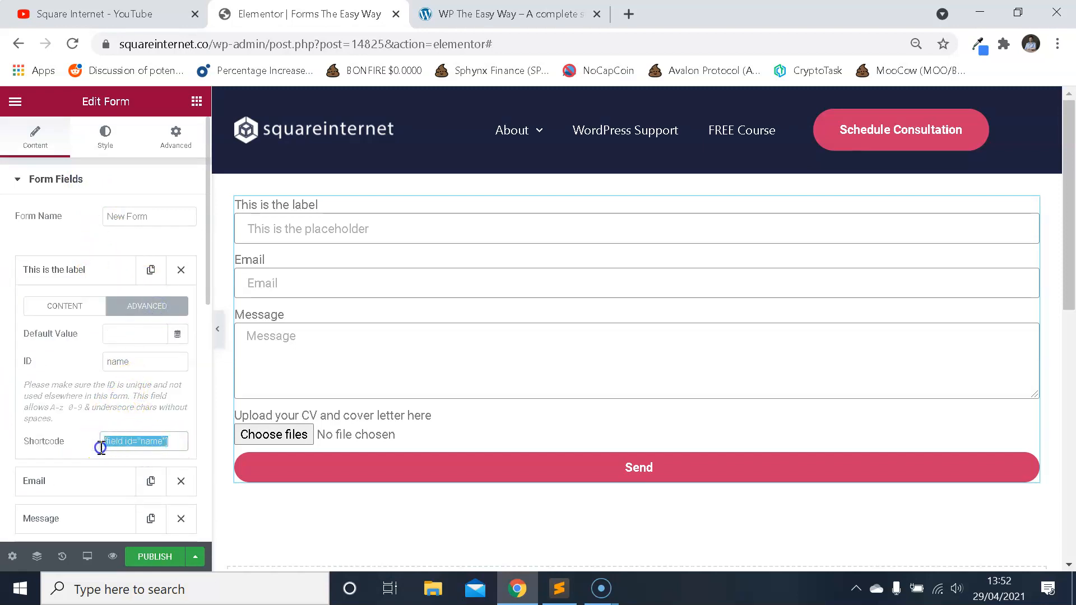
pyautogui.moveTo(145, 364); pyautogui.dragTo(104, 361)
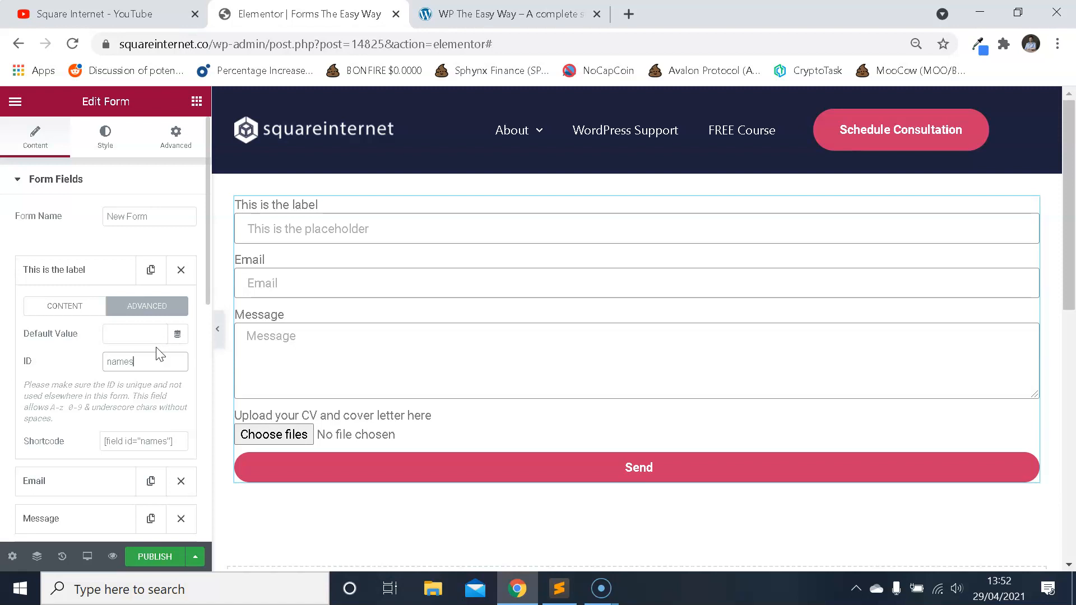
# - Copy the first field's shortcode and replace the Email 2 message content with [field id="names"]
pyautogui.moveTo(174, 442); pyautogui.dragTo(90, 426)
pyautogui.hotkey('ctrl', 'c')
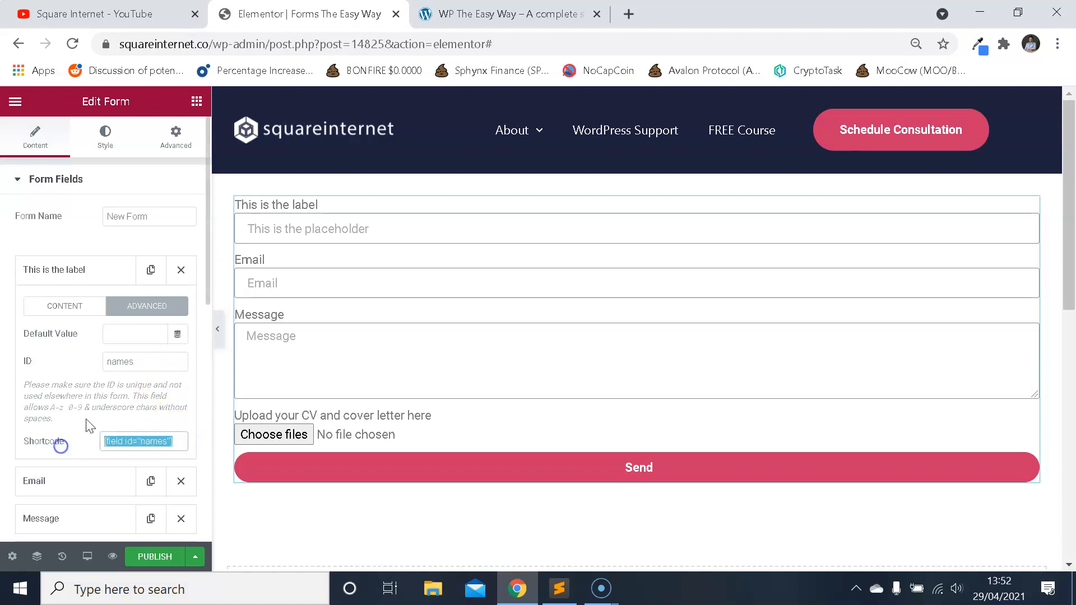
pyautogui.scroll(-7, 120, 319)
pyautogui.click(67, 442)
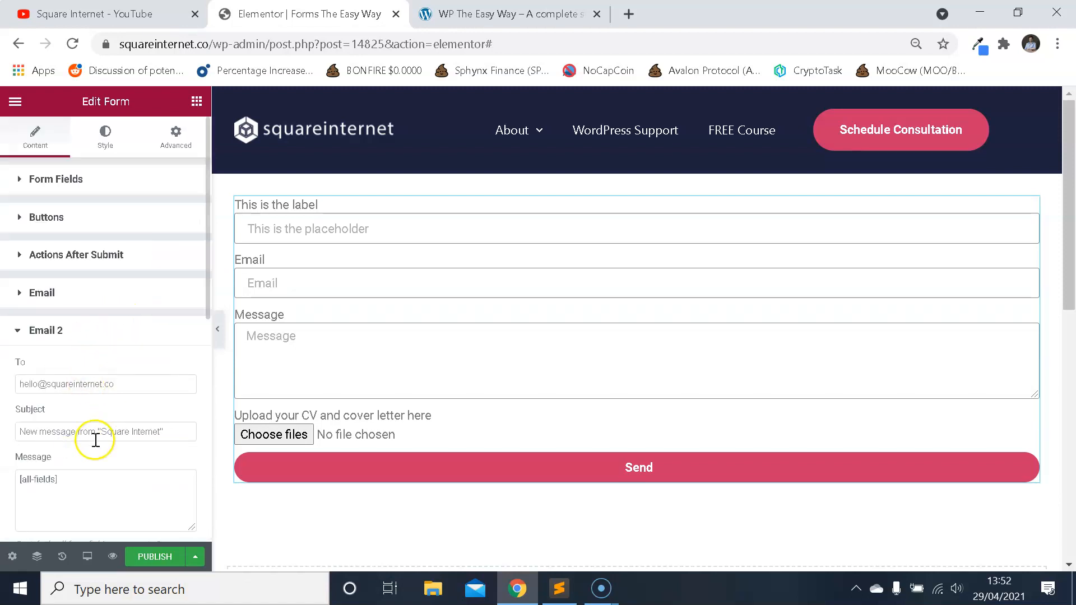
pyautogui.scroll(-2, 96, 441)
pyautogui.tripleClick(75, 372)
pyautogui.hotkey('ctrl', 'v')
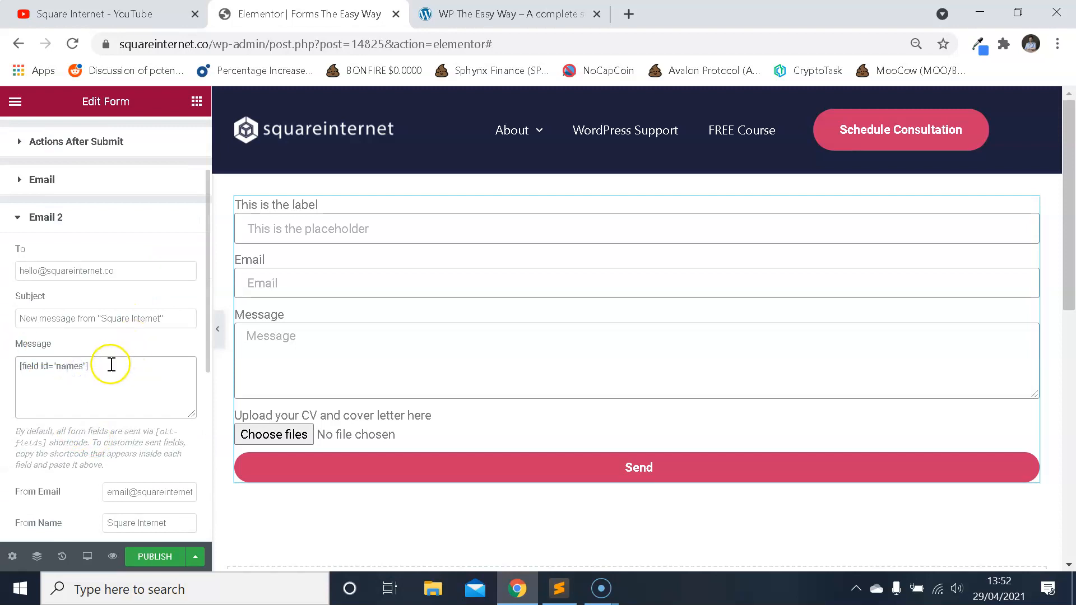
# - Return to the form's field list, review the first field's content settings and collapse them
pyautogui.scroll(2, 111, 365)
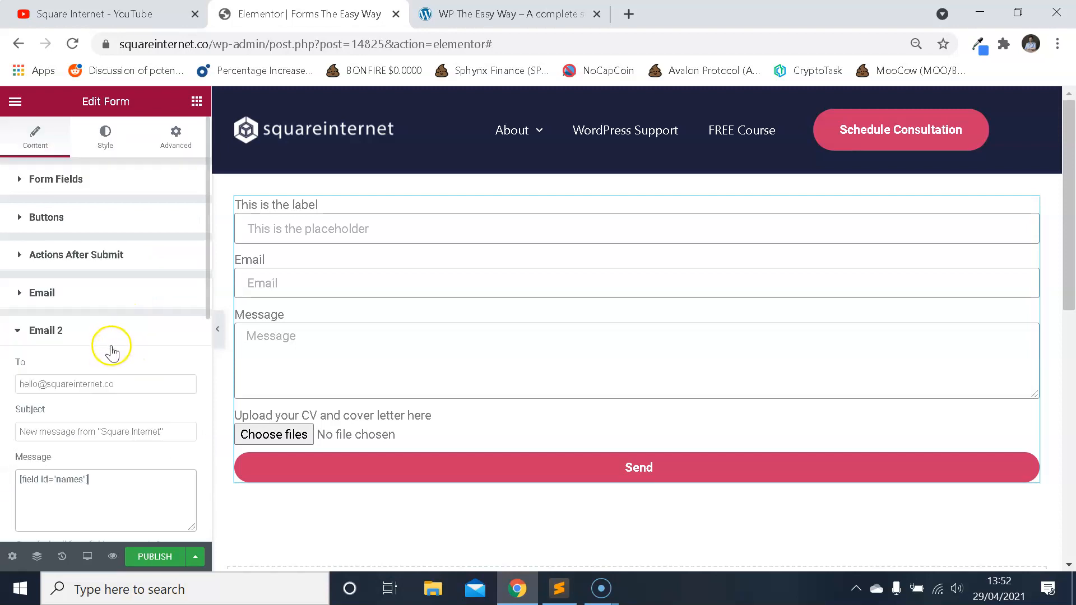
pyautogui.click(90, 183)
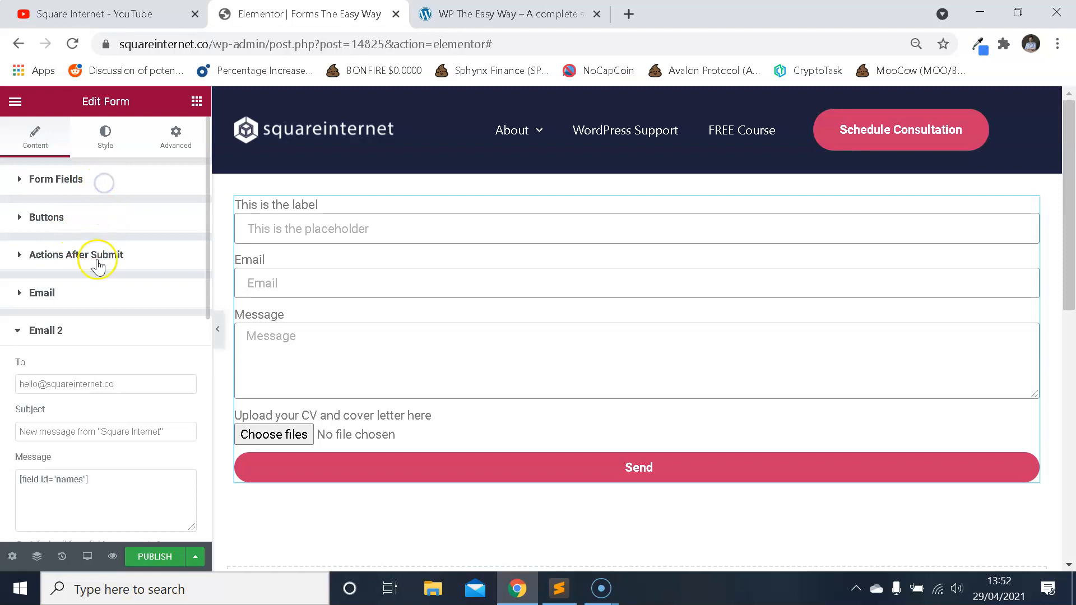
pyautogui.scroll(-2, 92, 258)
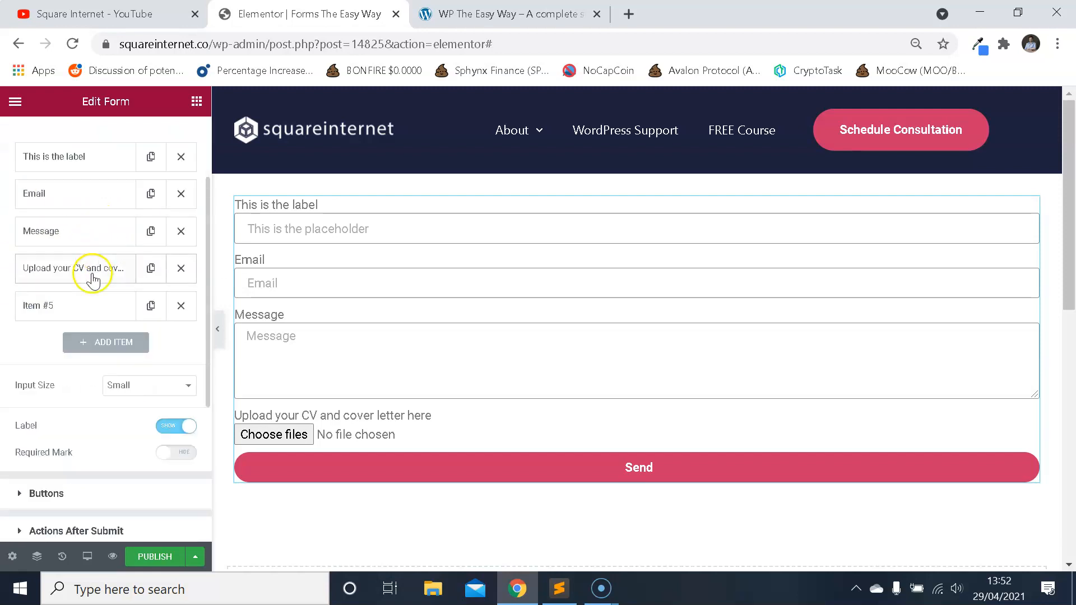
pyautogui.scroll(2, 93, 278)
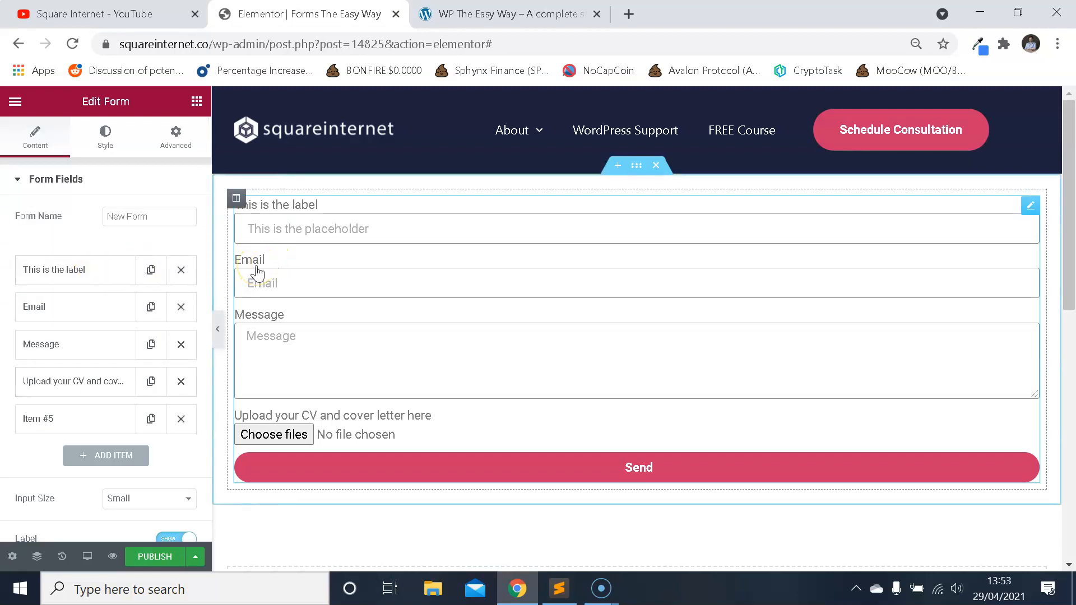
pyautogui.click(92, 271)
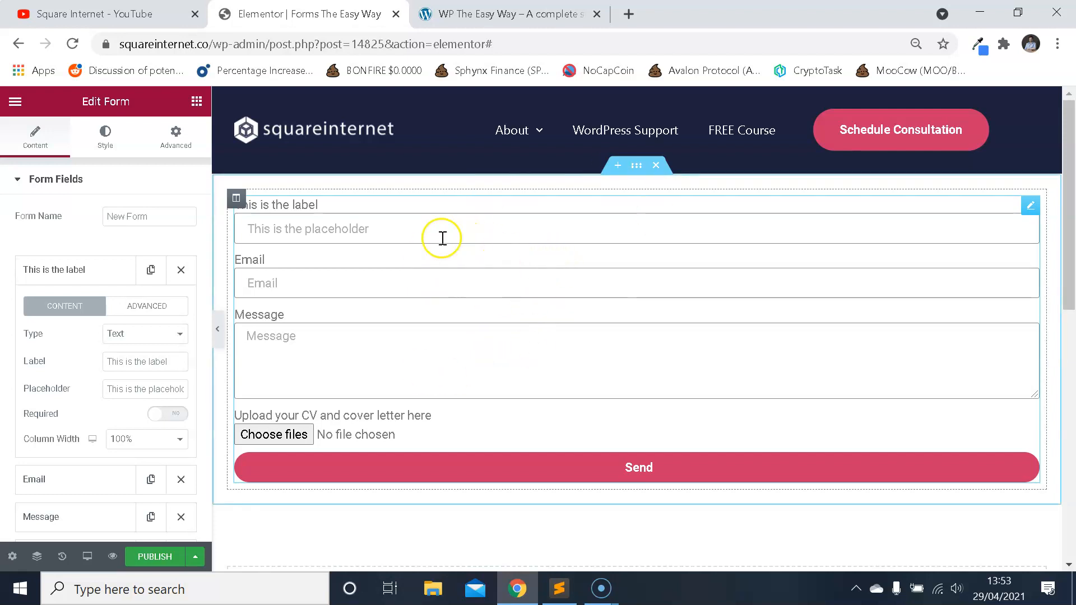
pyautogui.click(112, 269)
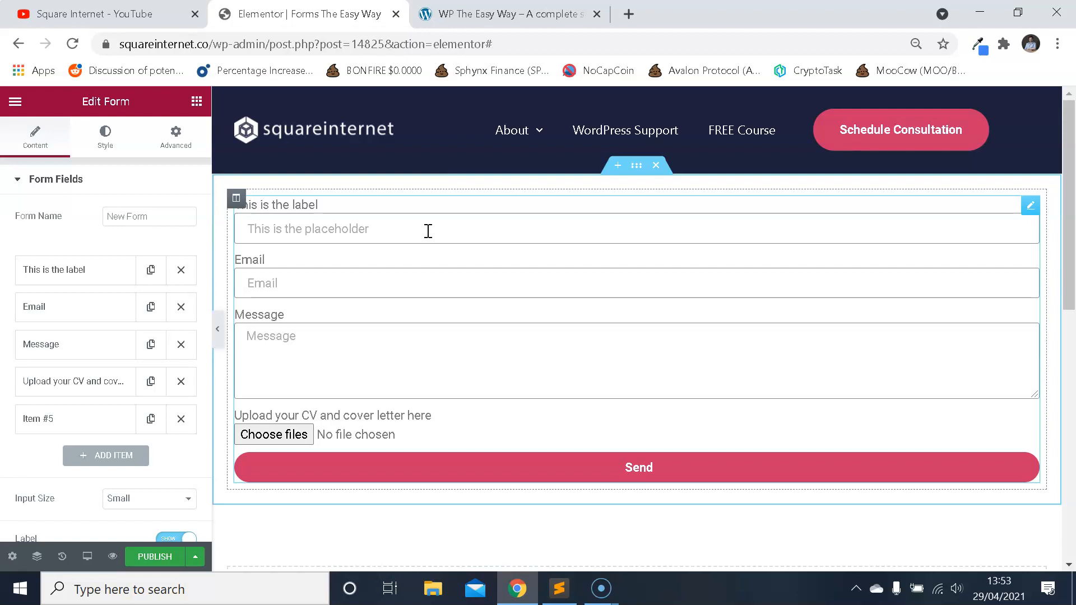
# - Change the first field's label and placeholder to "Firstname" and collapse its settings
pyautogui.click(92, 270)
pyautogui.moveTo(178, 361); pyautogui.dragTo(59, 353)
pyautogui.write('Firstname')
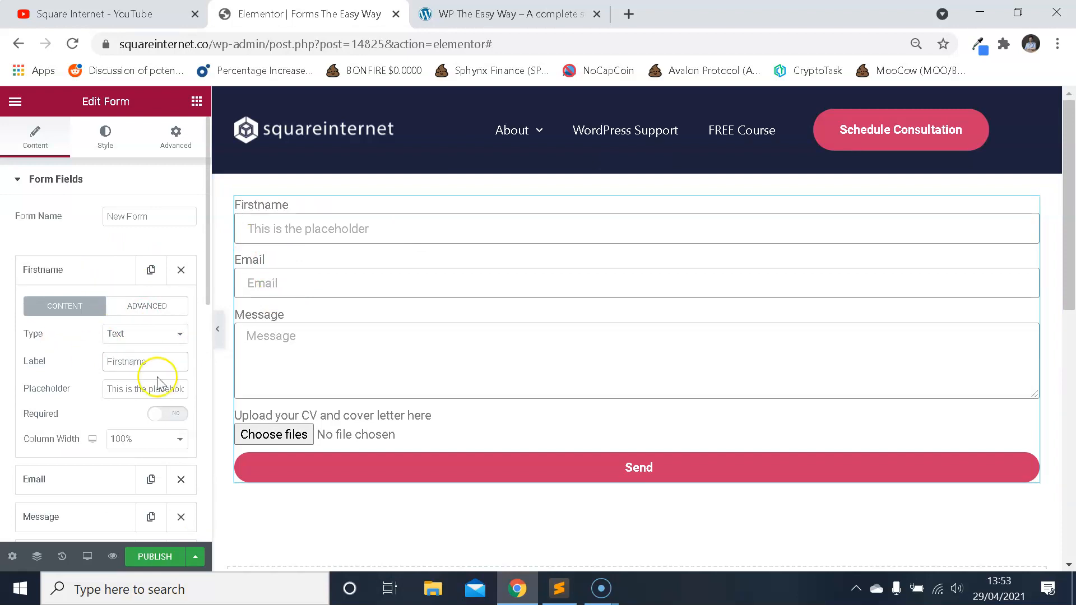
pyautogui.tripleClick(159, 388)
pyautogui.write('Fir')
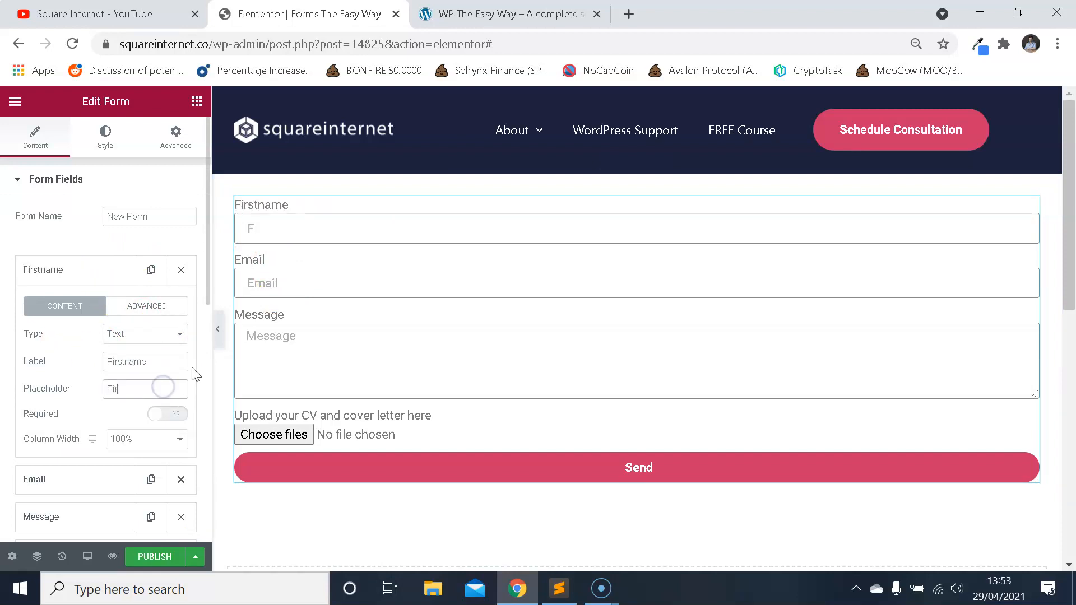
pyautogui.click(91, 266)
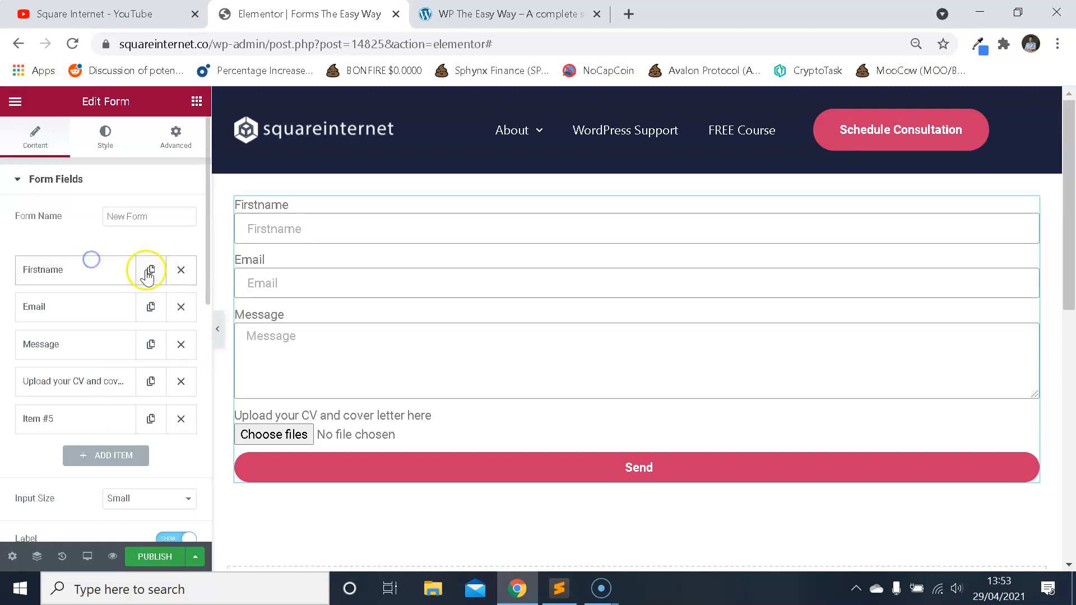
# - Duplicate the Firstname field, set the copy's label and placeholder to "Lastname", and collapse its settings
pyautogui.click(151, 270)
pyautogui.click(108, 316)
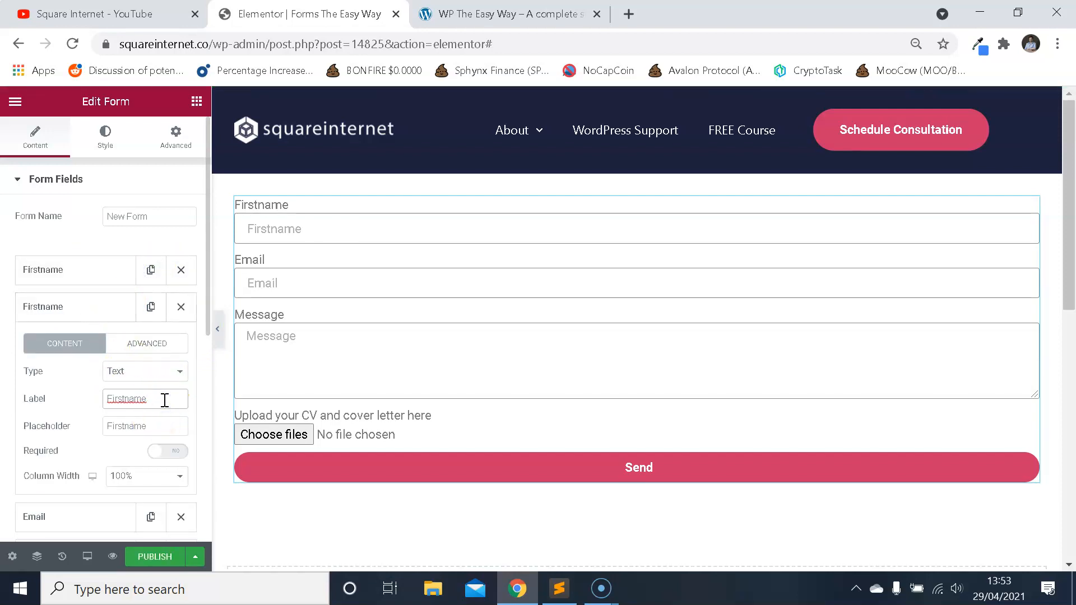
pyautogui.doubleClick(165, 399)
pyautogui.write('Secon')
pyautogui.doubleClick(165, 398)
pyautogui.write('Lastname')
pyautogui.press('Tab')
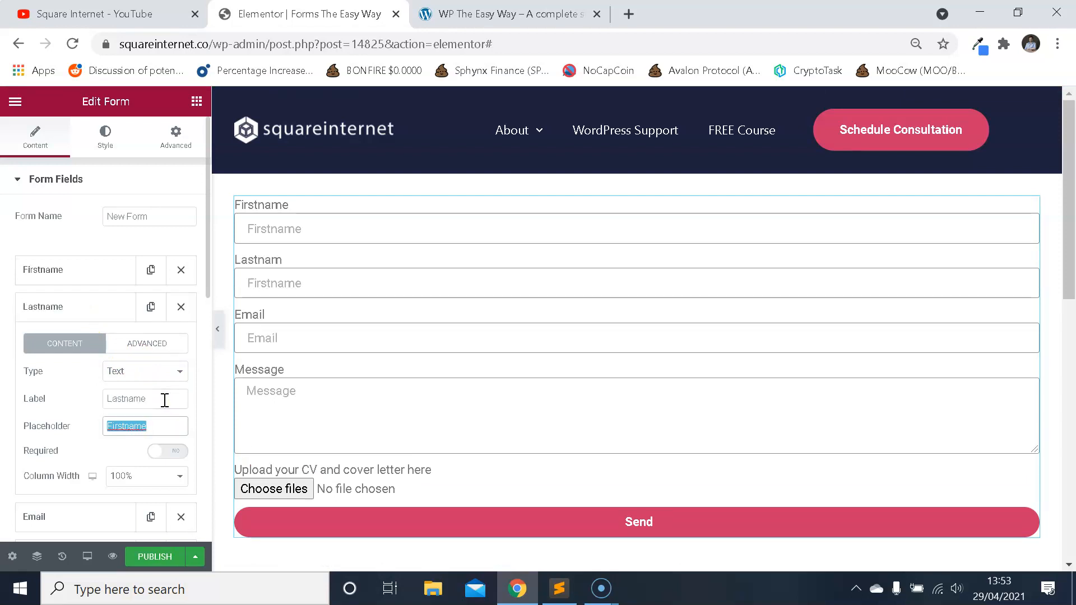
pyautogui.click(76, 302)
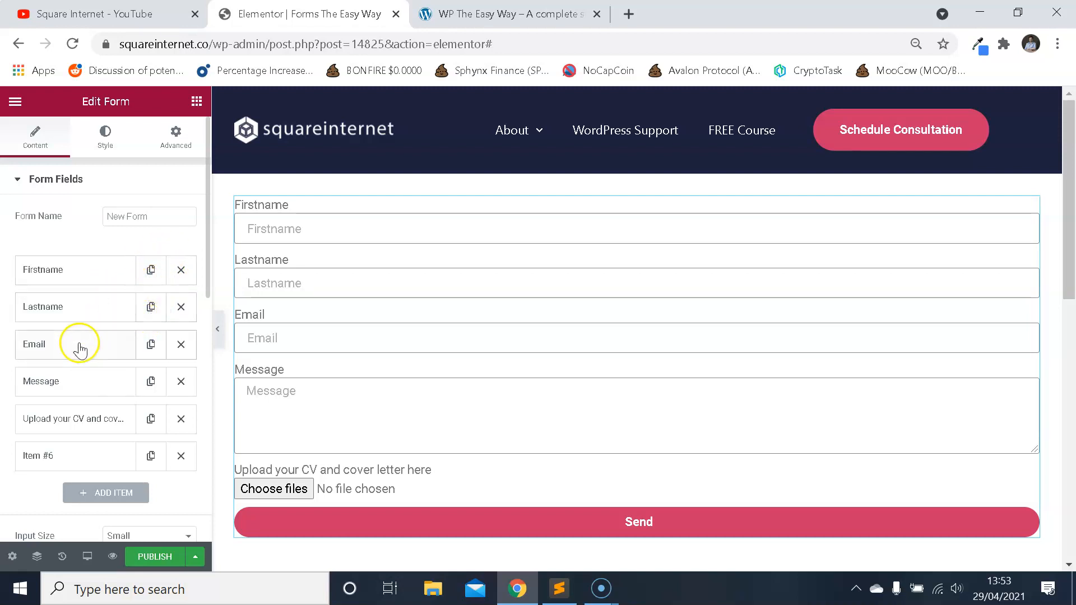
# - Duplicate the Lastname field and remove the copy
pyautogui.click(151, 311)
pyautogui.click(180, 344)
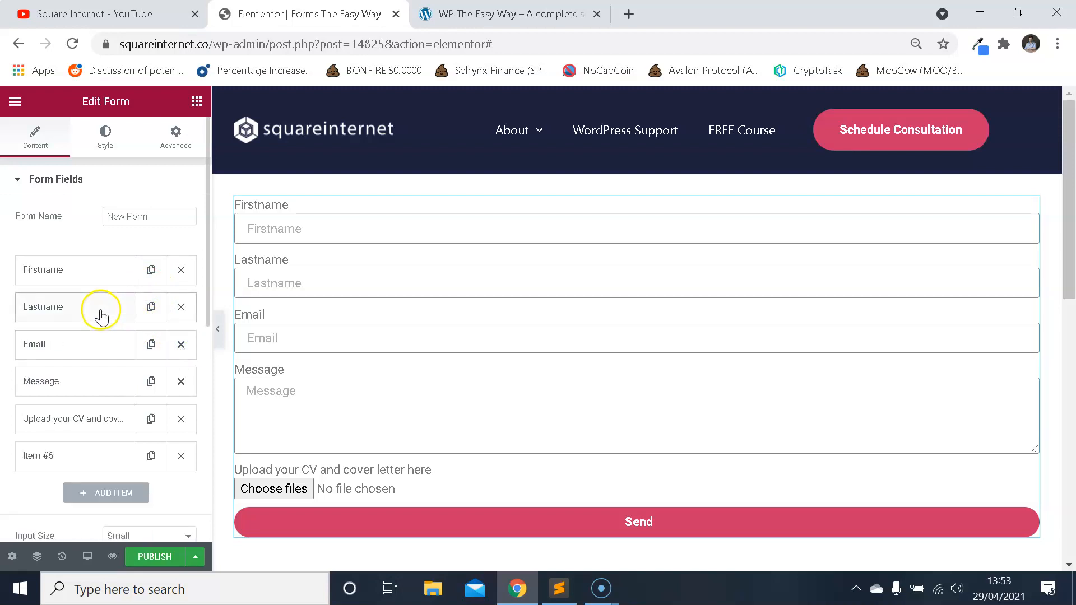
# - Set the column width to 50% for the Lastname field and for the Firstname field
pyautogui.click(101, 315)
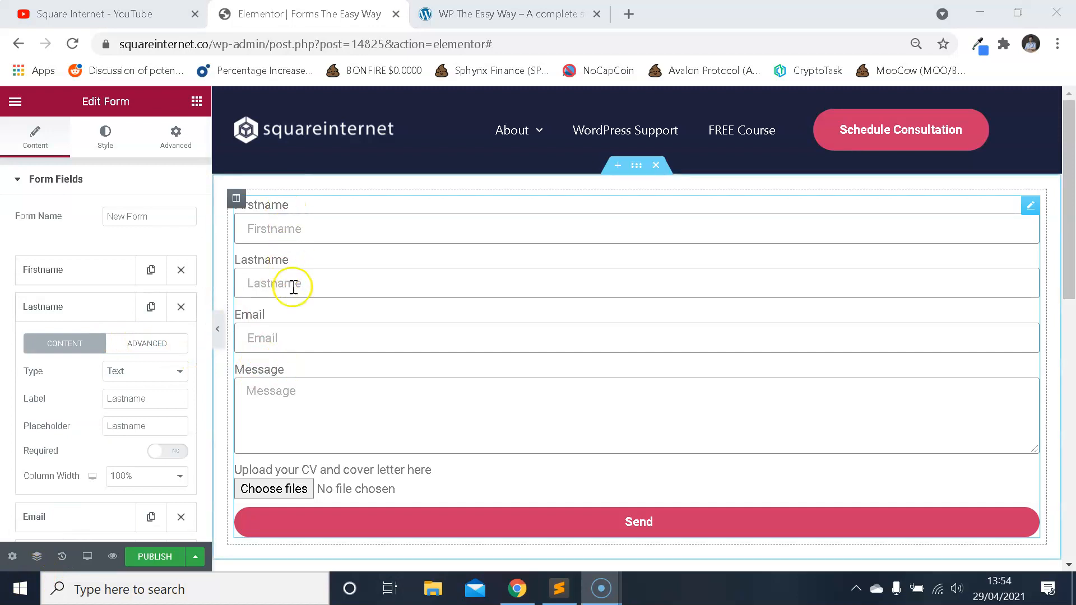
pyautogui.click(152, 476)
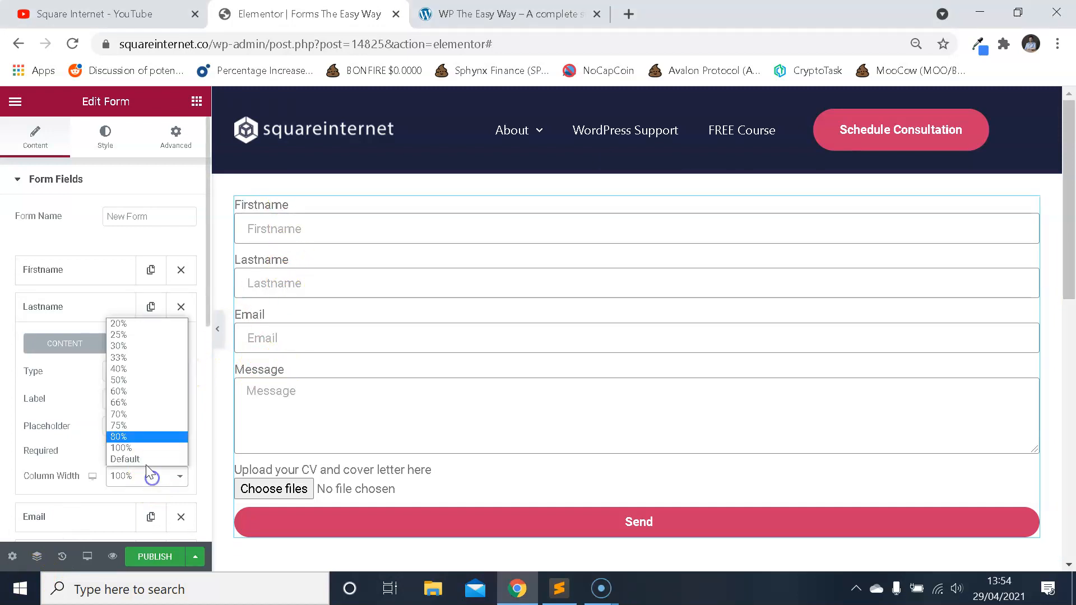
pyautogui.click(144, 379)
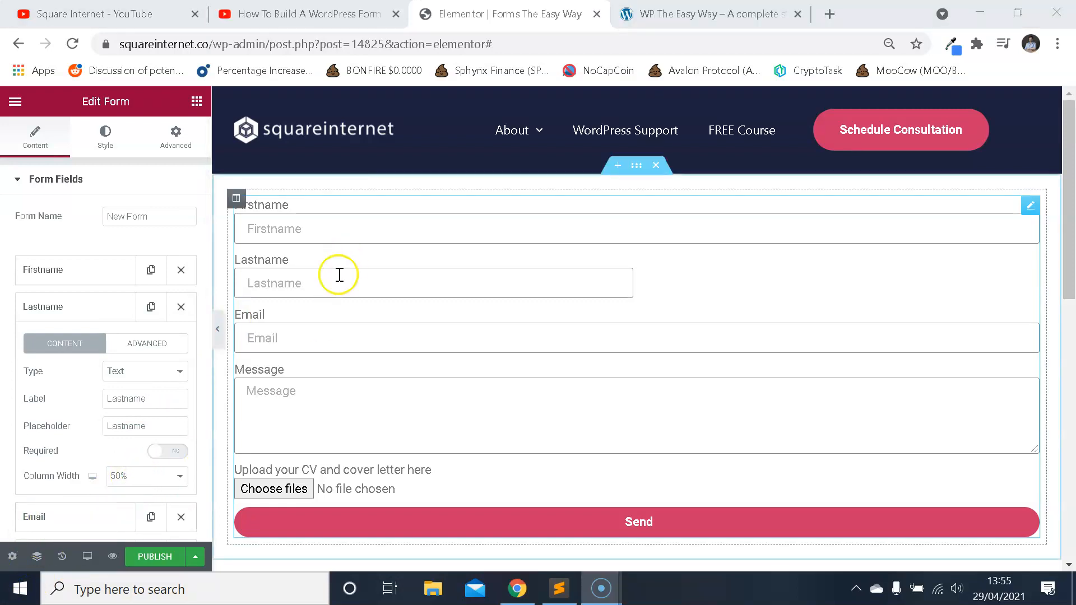
pyautogui.click(95, 310)
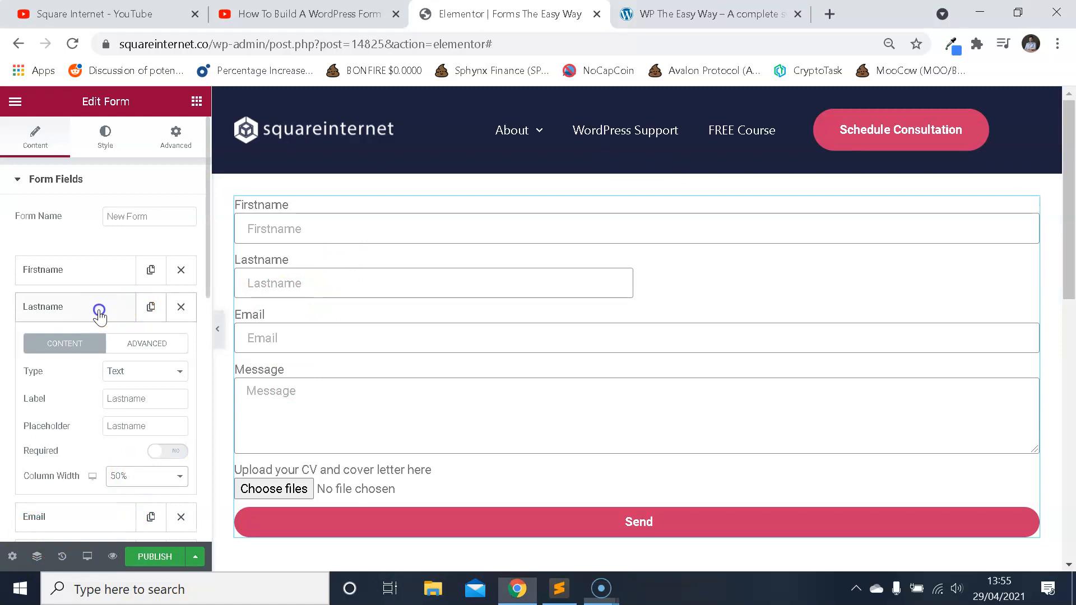
pyautogui.click(98, 272)
pyautogui.click(134, 439)
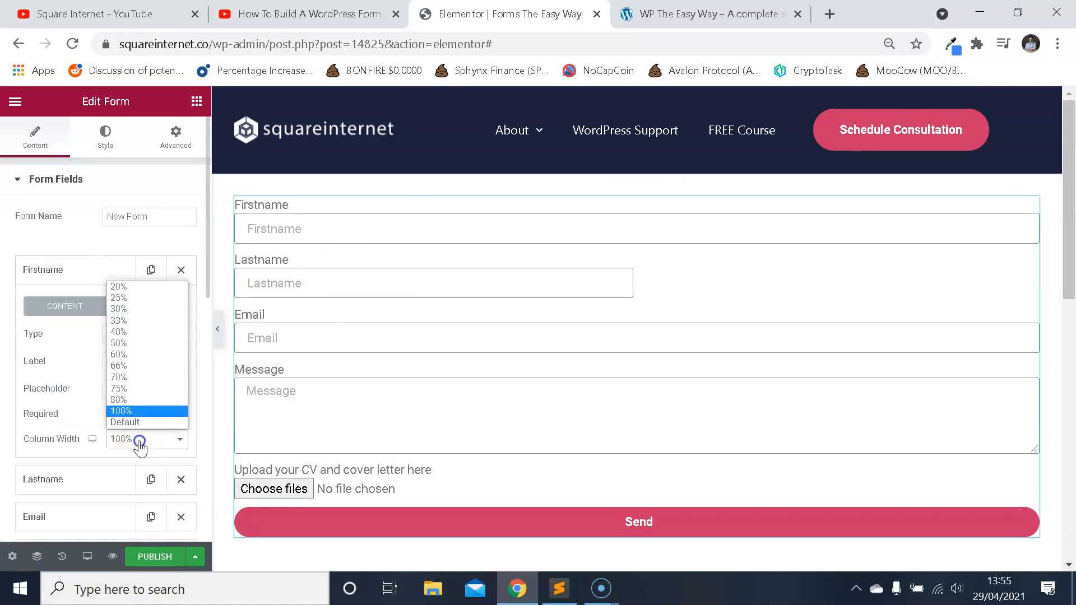
pyautogui.click(132, 344)
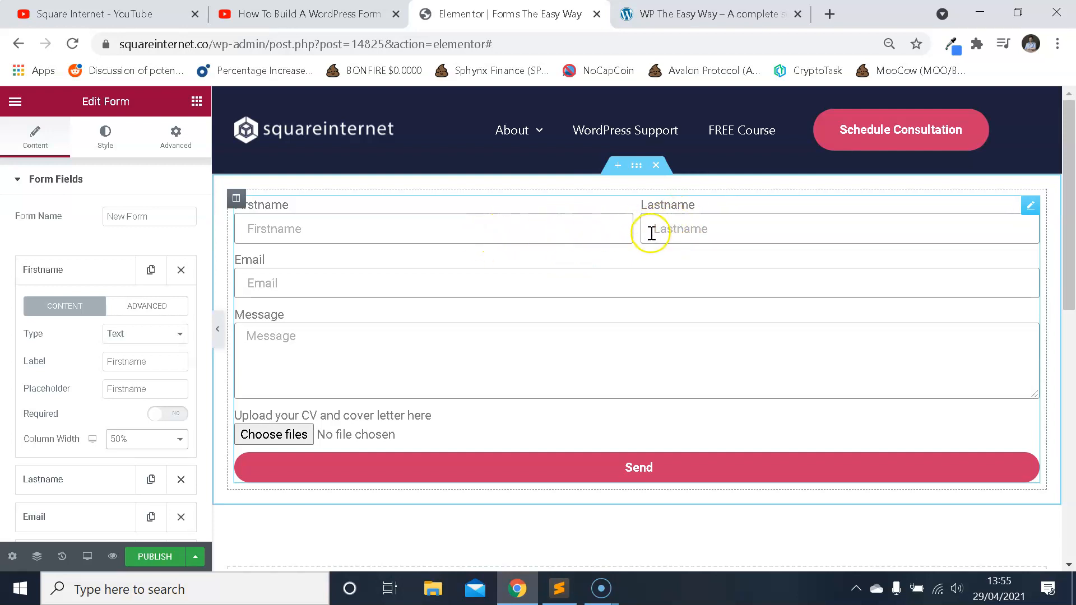
# - Examine the column width options of the Firstname field and the type options of the Message field
pyautogui.click(158, 441)
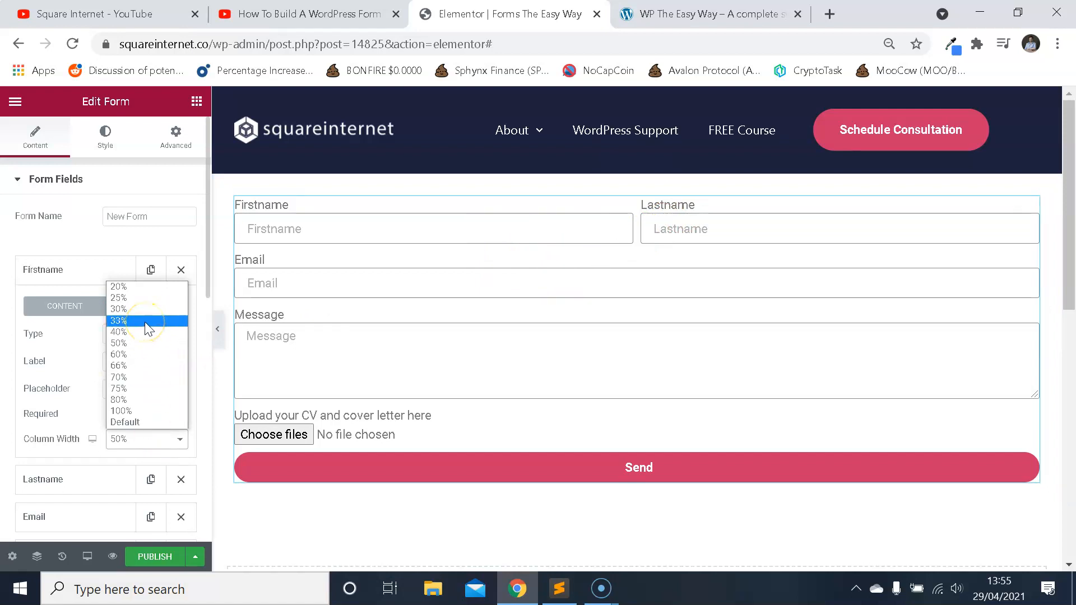
pyautogui.click(156, 441)
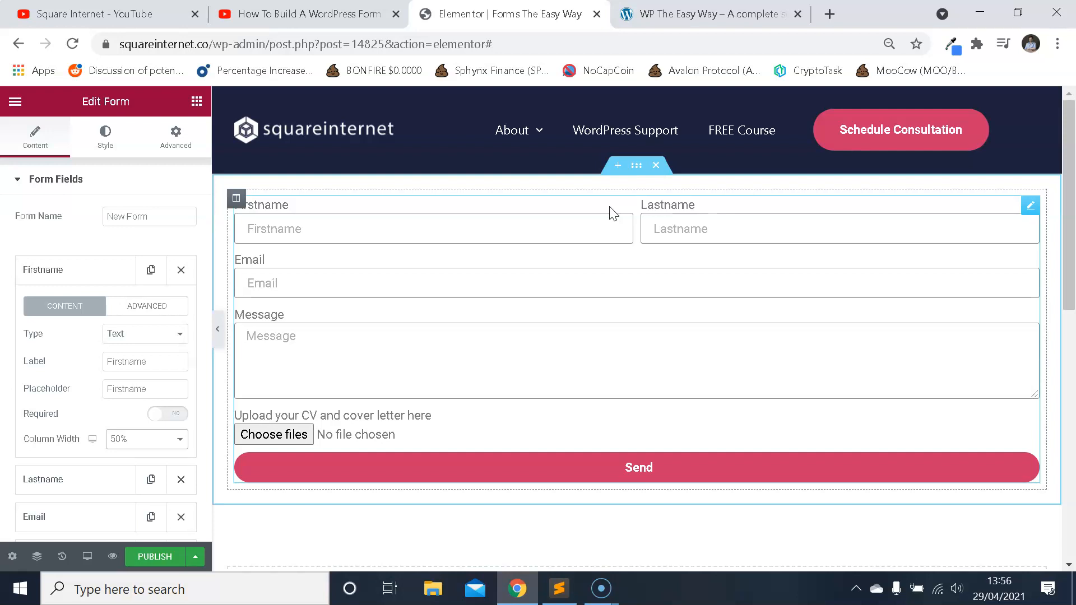
pyautogui.click(380, 338)
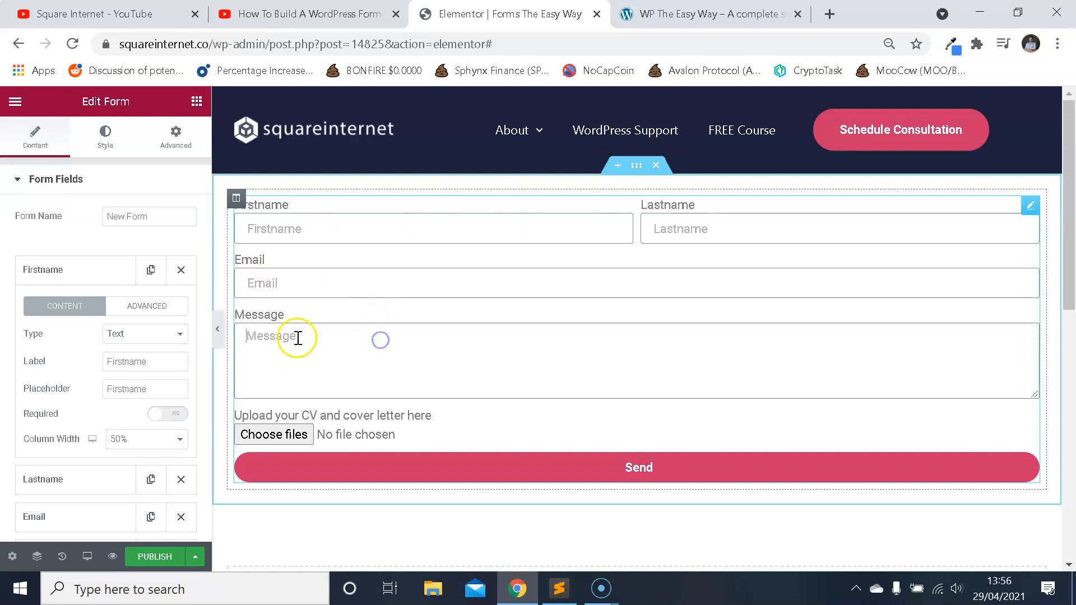
pyautogui.click(85, 275)
pyautogui.click(79, 379)
pyautogui.scroll(-2, 112, 370)
pyautogui.click(126, 330)
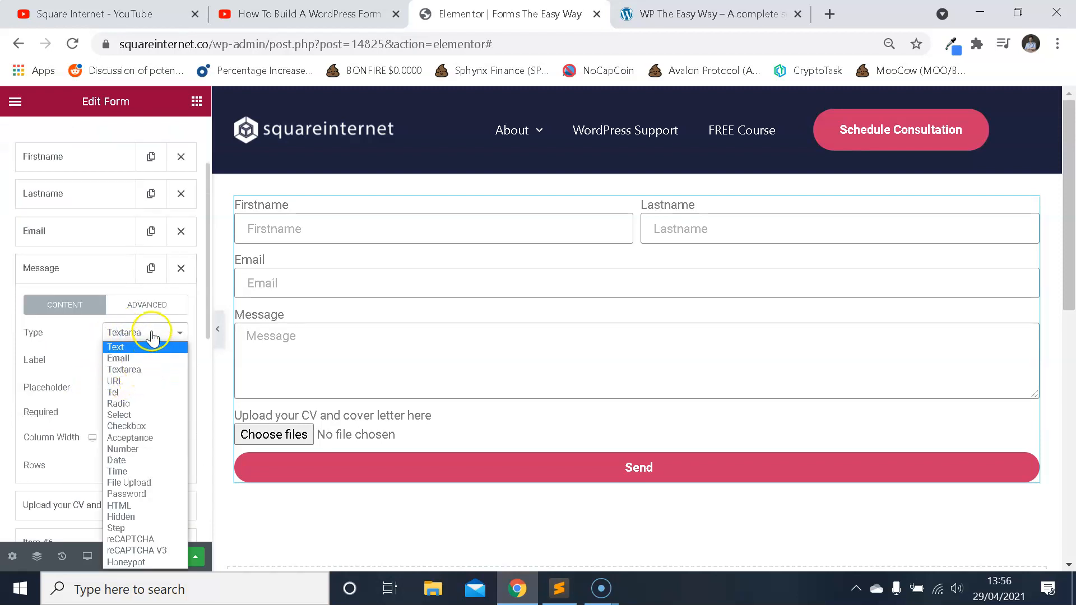
pyautogui.click(152, 331)
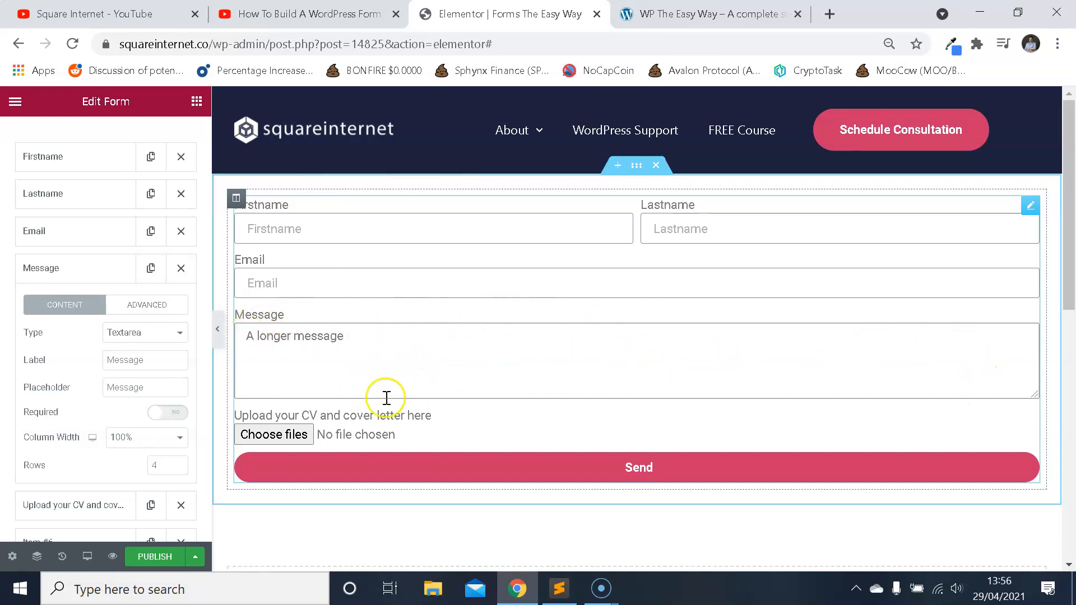
# - Try out the Firstname, Lastname and Email inputs in the form preview
pyautogui.click(448, 234)
pyautogui.click(521, 252)
pyautogui.click(394, 224)
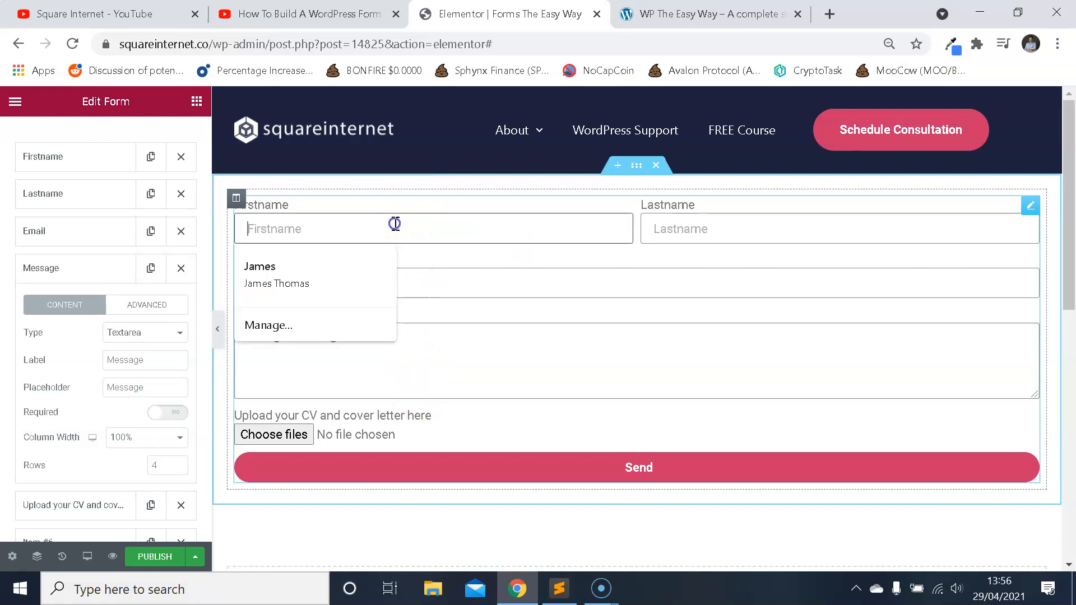
pyautogui.click(457, 234)
pyautogui.click(644, 230)
pyautogui.click(551, 261)
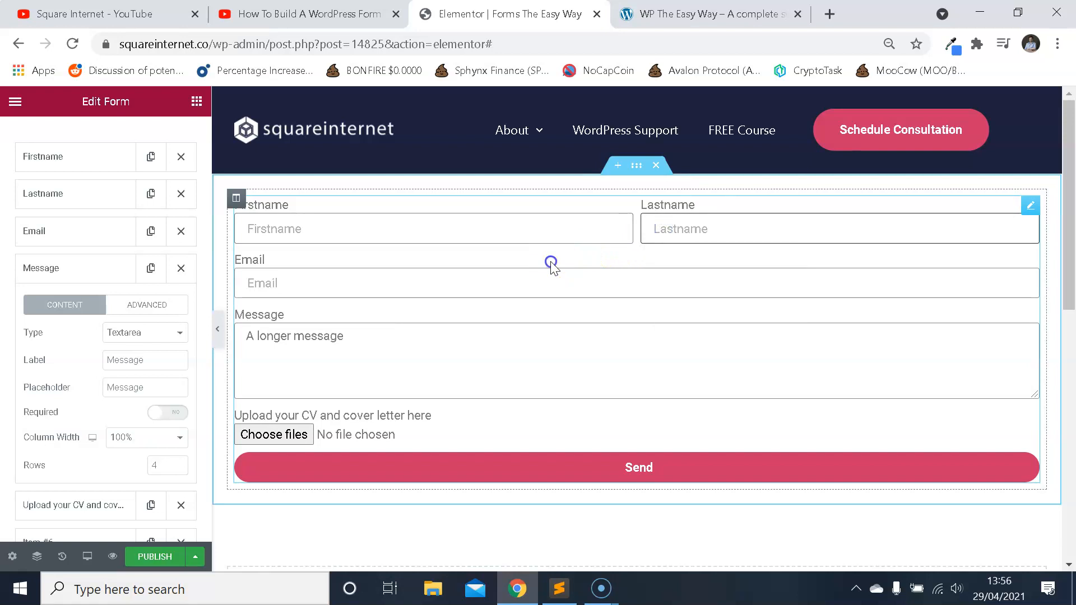
pyautogui.click(548, 235)
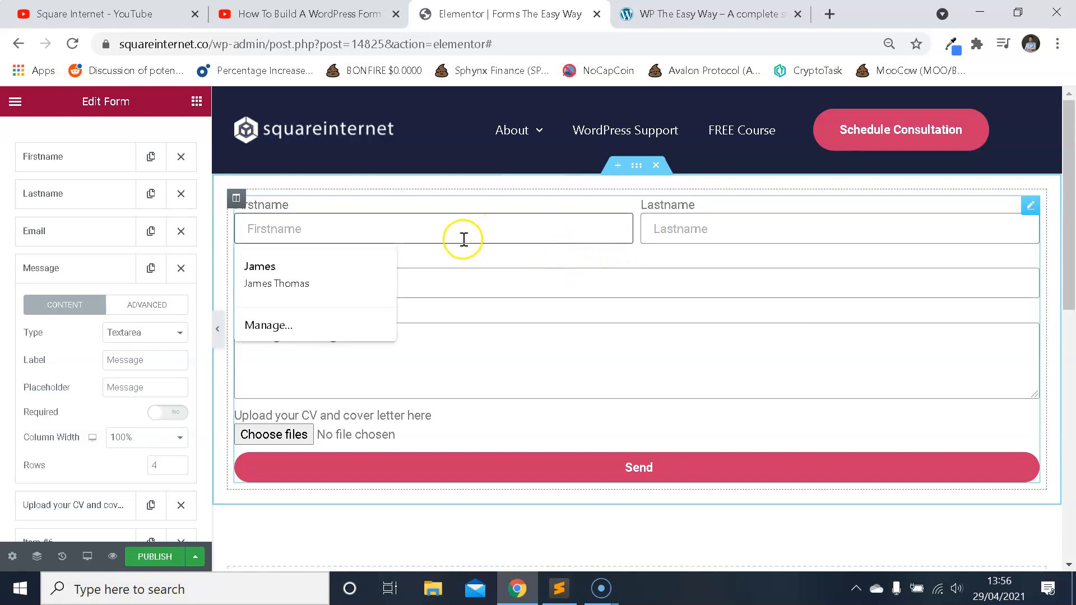
pyautogui.click(486, 268)
pyautogui.click(372, 225)
pyautogui.click(479, 258)
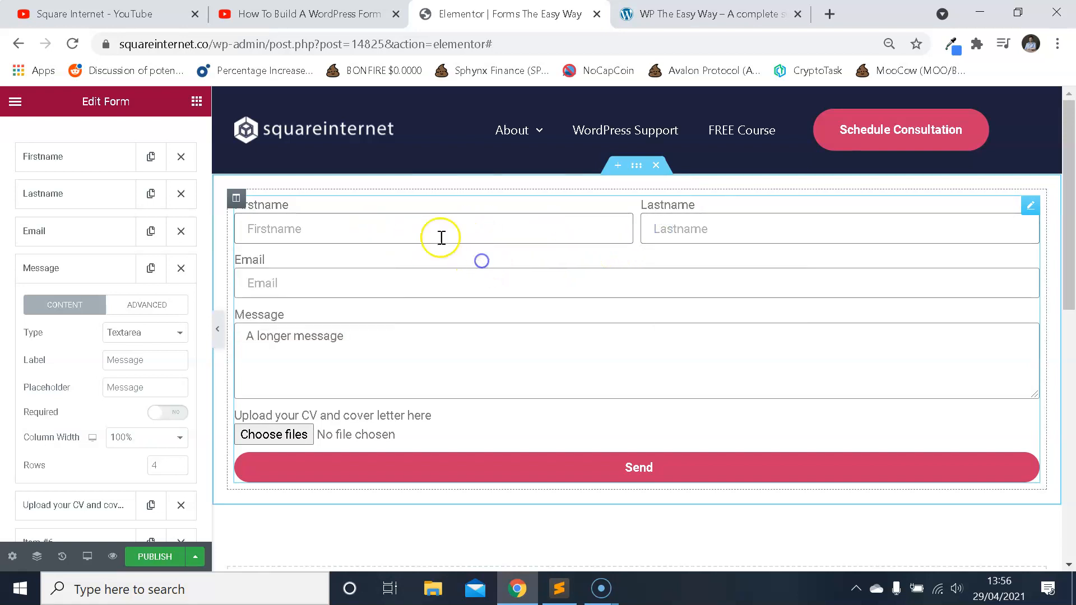
pyautogui.click(411, 277)
# - Duplicate the Email field and change the copy's type to Tel
pyautogui.click(79, 239)
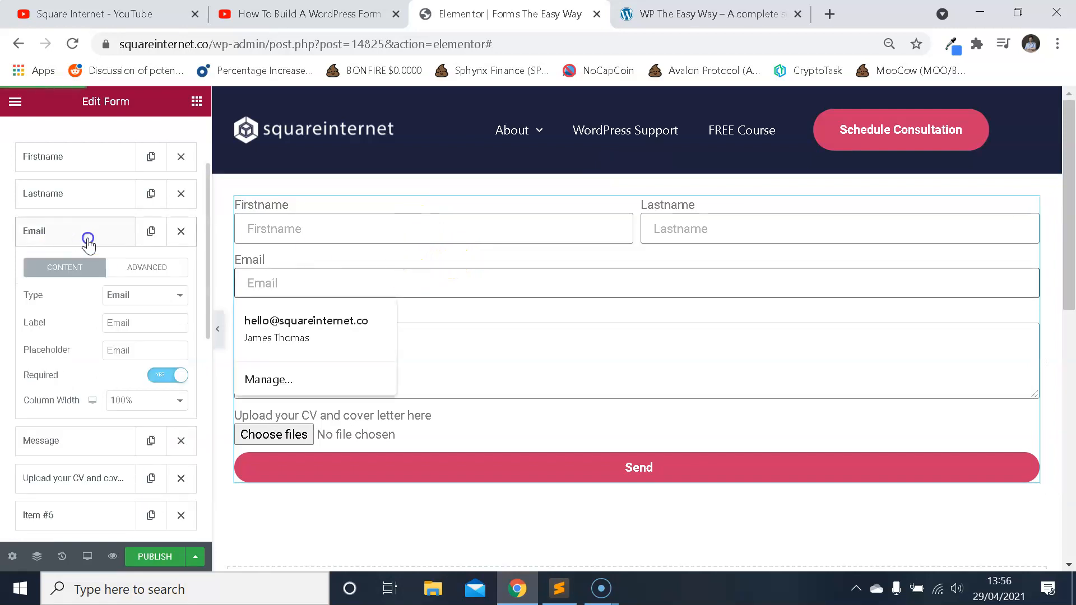
pyautogui.click(88, 241)
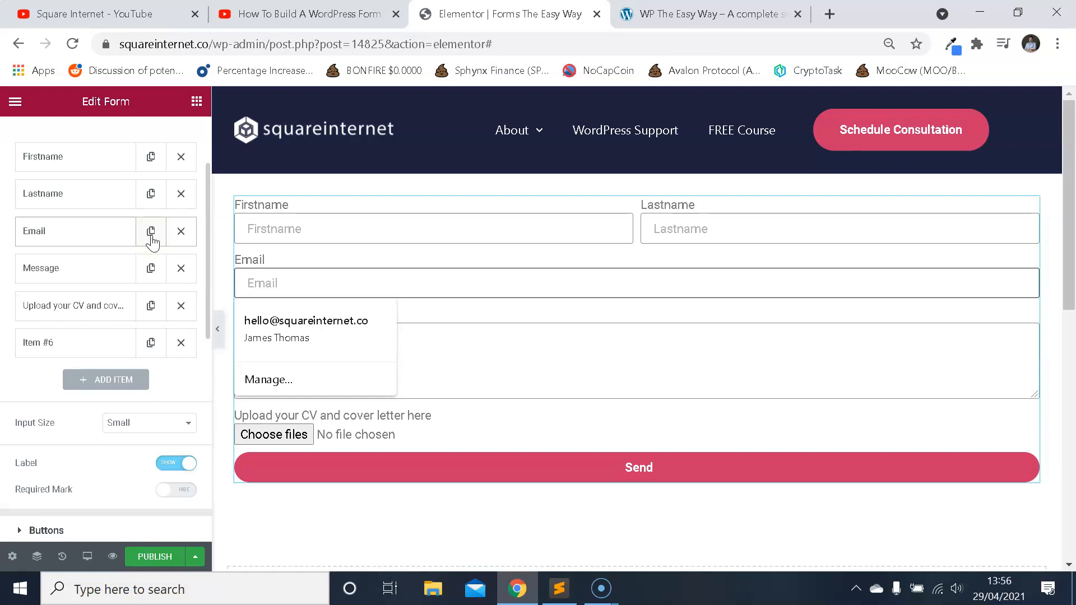
pyautogui.click(151, 235)
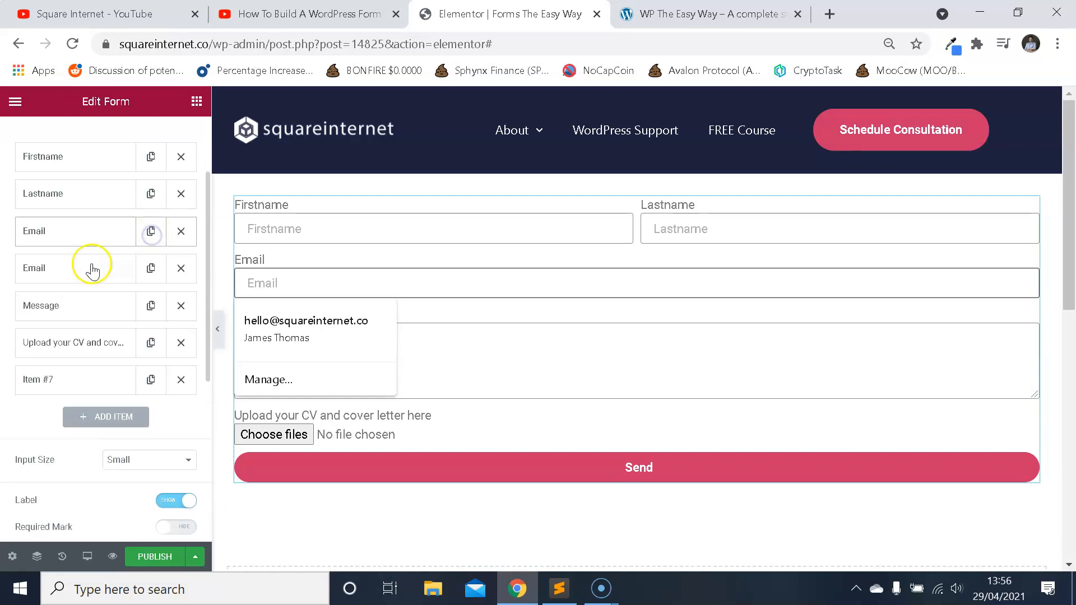
pyautogui.click(89, 269)
pyautogui.doubleClick(142, 365)
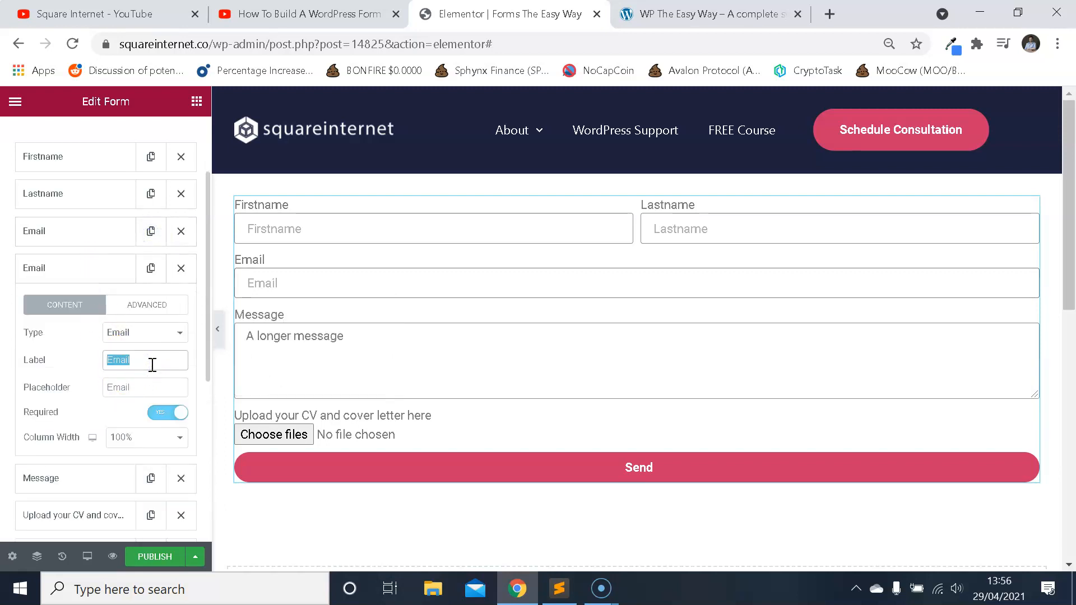
pyautogui.click(157, 336)
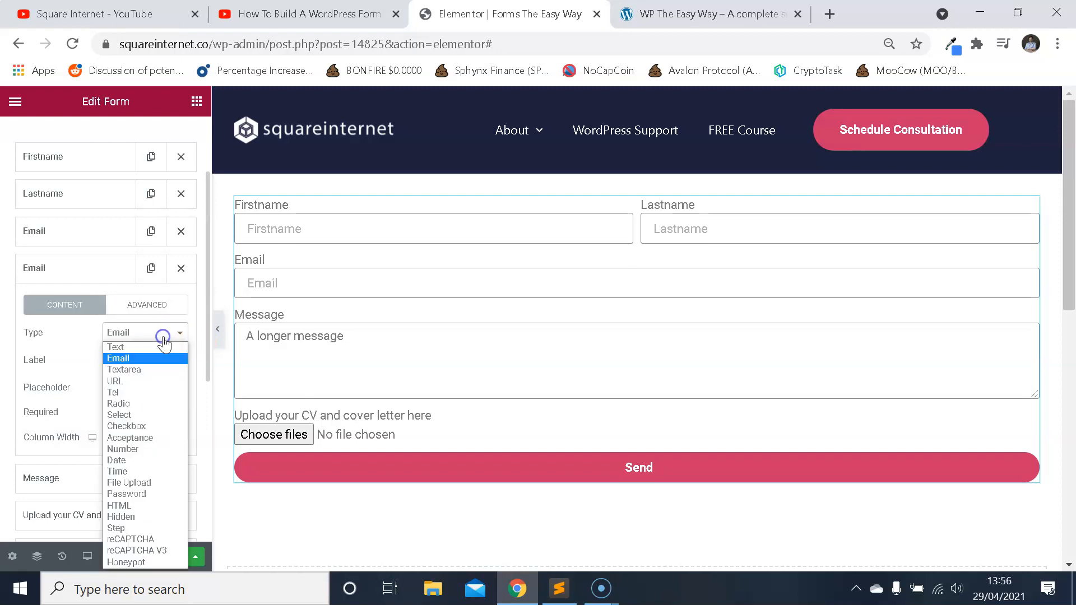
pyautogui.click(144, 389)
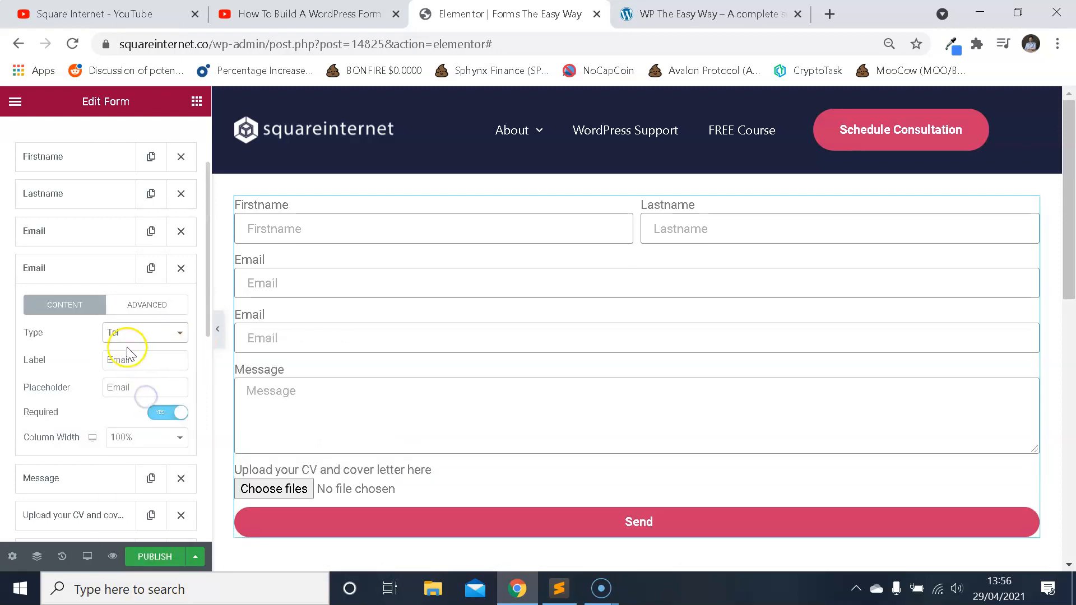
pyautogui.click(144, 333)
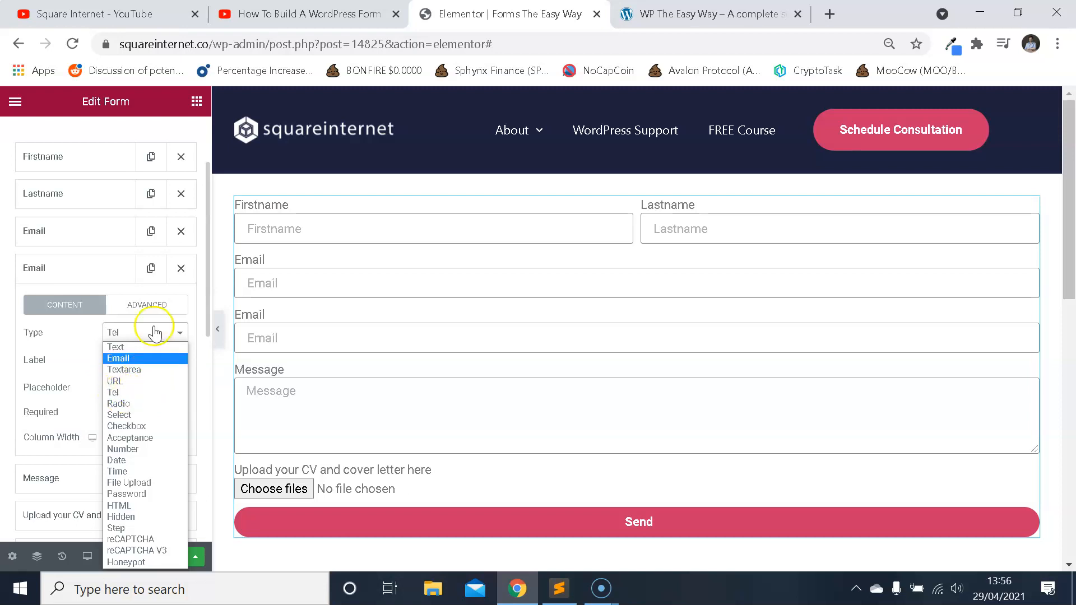
pyautogui.click(177, 323)
# - Set the label and placeholder of the Tel field to "Telephone"
pyautogui.moveTo(142, 364); pyautogui.dragTo(66, 344)
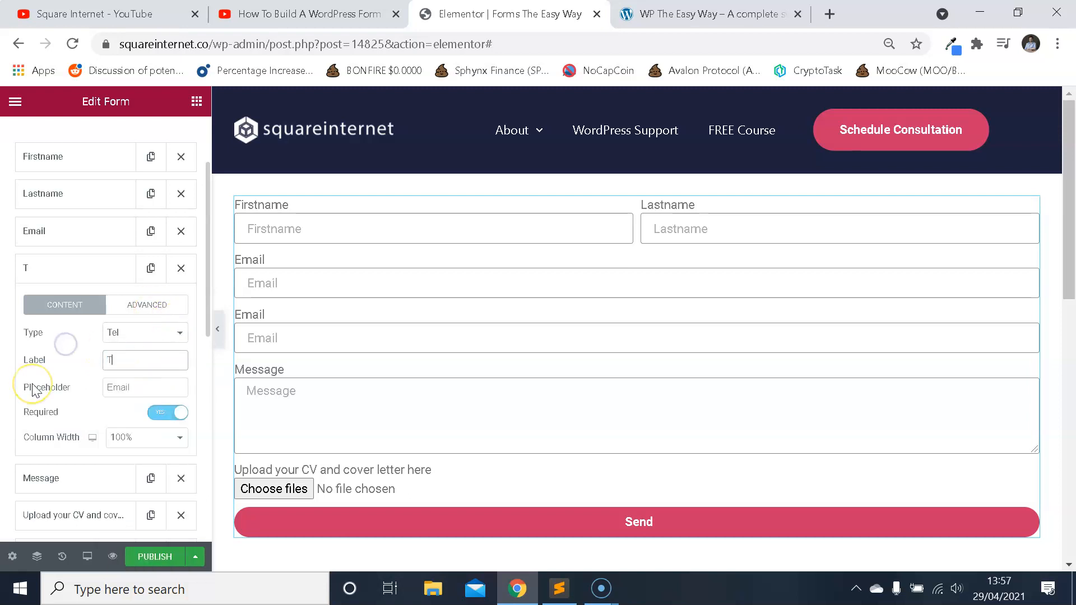
pyautogui.press('Tab')
pyautogui.write('T')
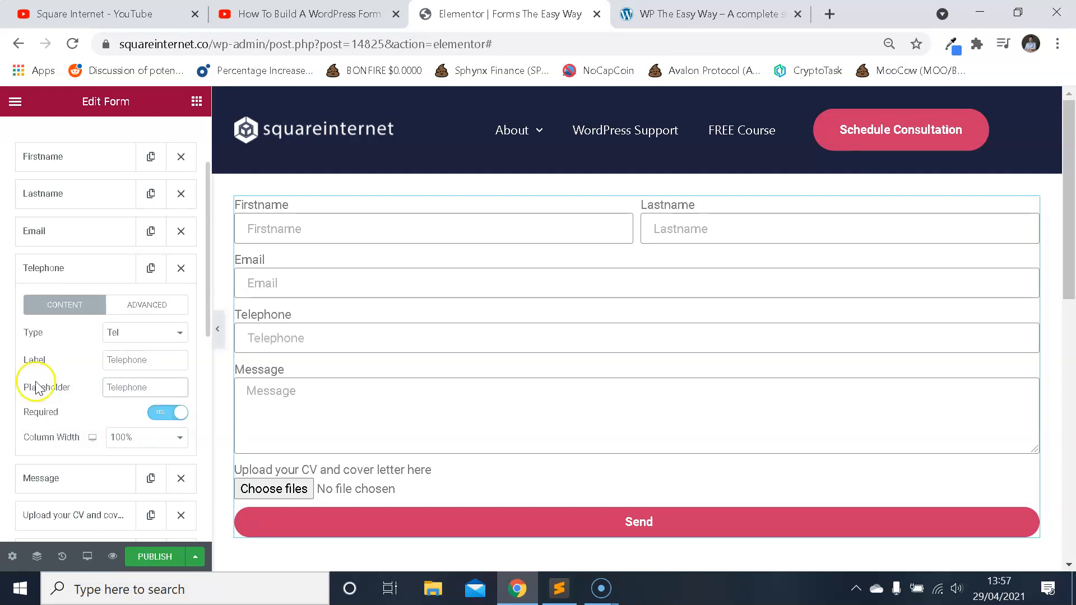
# - Set the column width to 50% for both the Telephone field and the Email field
pyautogui.click(152, 437)
pyautogui.click(122, 348)
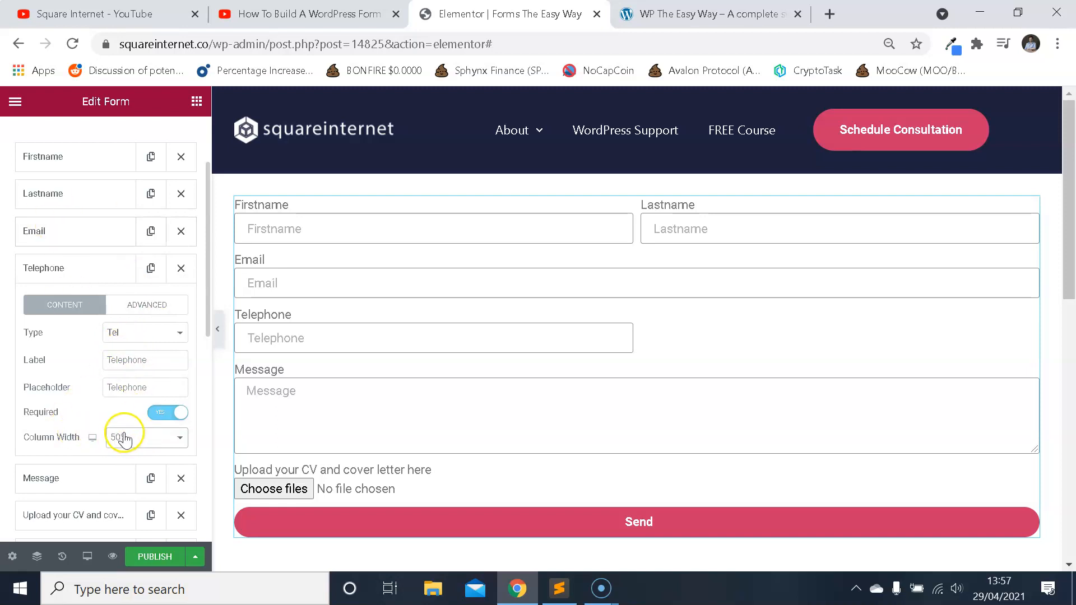
pyautogui.click(70, 234)
pyautogui.click(71, 235)
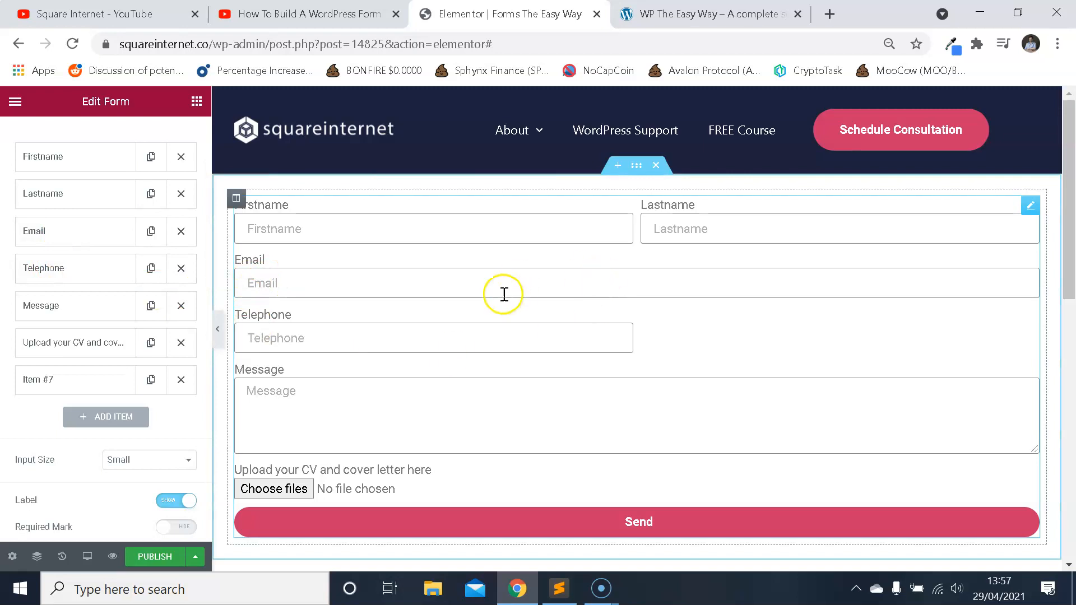
pyautogui.click(102, 235)
pyautogui.click(148, 400)
pyautogui.click(133, 476)
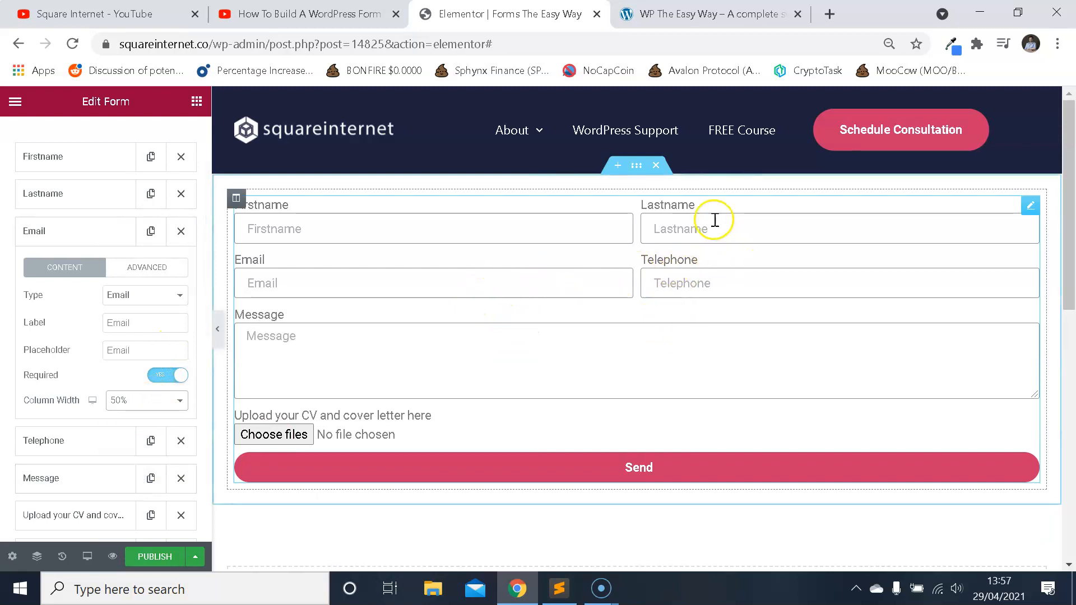
# - Check the Firstname, Lastname, Email, Telephone and Message inputs one by one in the form preview
pyautogui.click(322, 223)
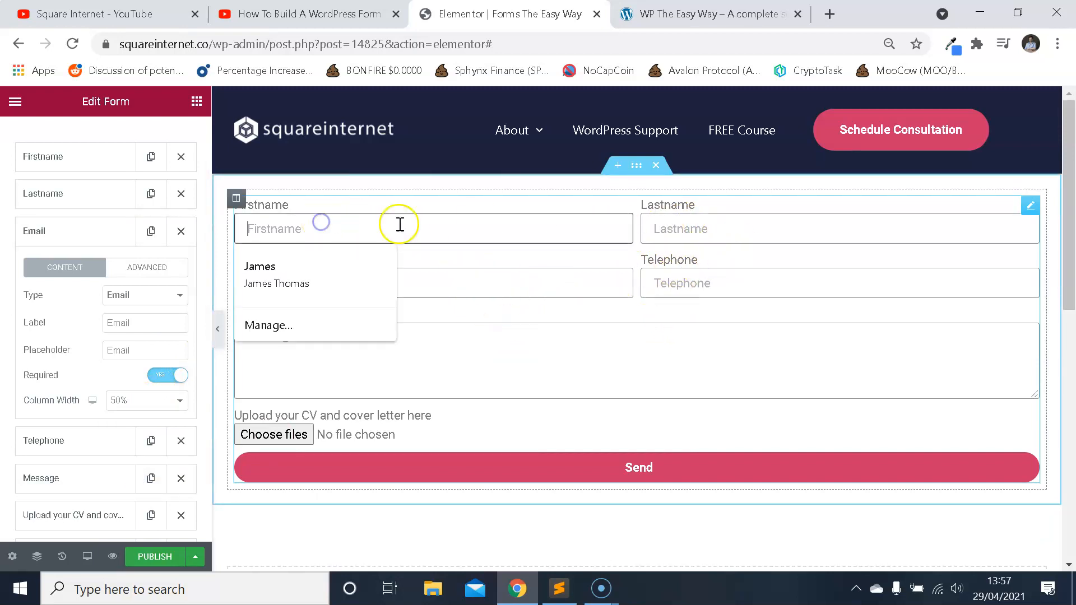
pyautogui.click(710, 228)
pyautogui.click(386, 286)
pyautogui.click(728, 278)
pyautogui.click(459, 353)
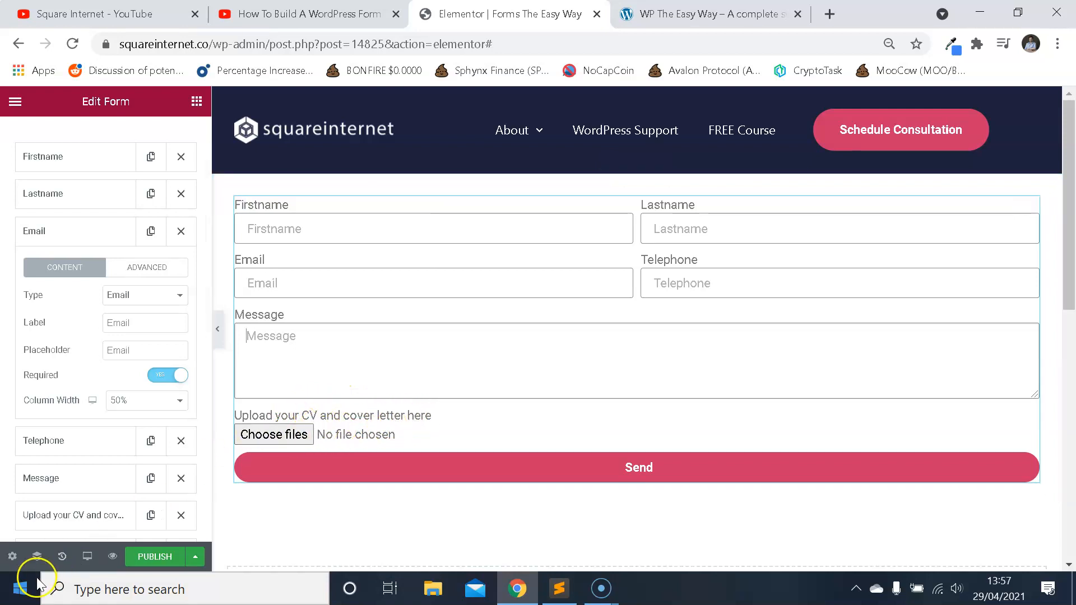
pyautogui.click(238, 436)
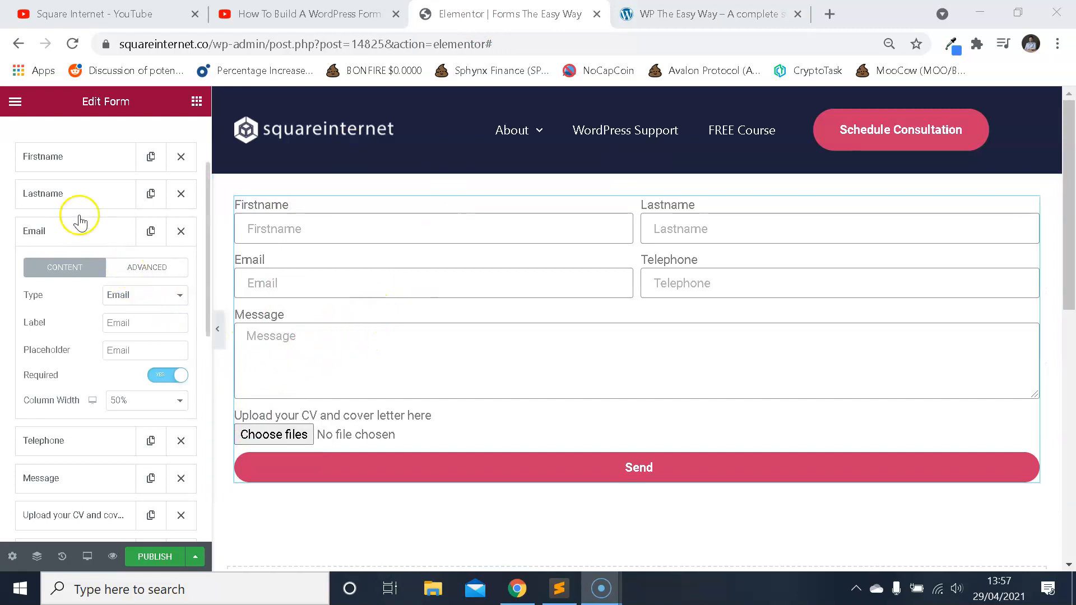
# - Clear the Firstname field's label to preview the form without it, and undo the removal
pyautogui.click(79, 155)
pyautogui.moveTo(154, 252); pyautogui.dragTo(96, 247)
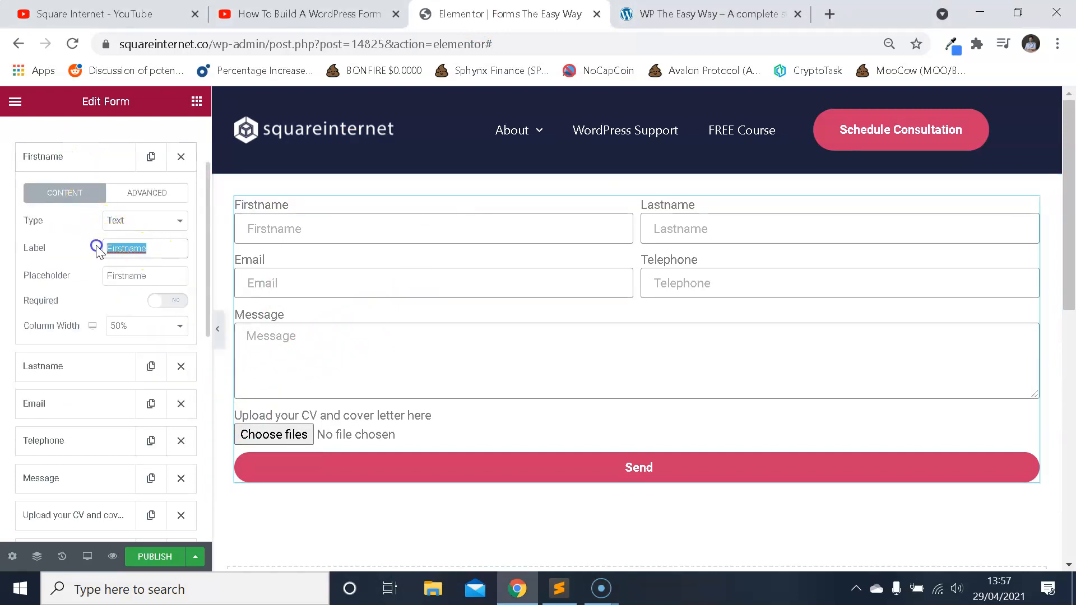
pyautogui.click(159, 269)
pyautogui.moveTo(164, 253); pyautogui.dragTo(121, 248)
pyautogui.press('BackSpace')
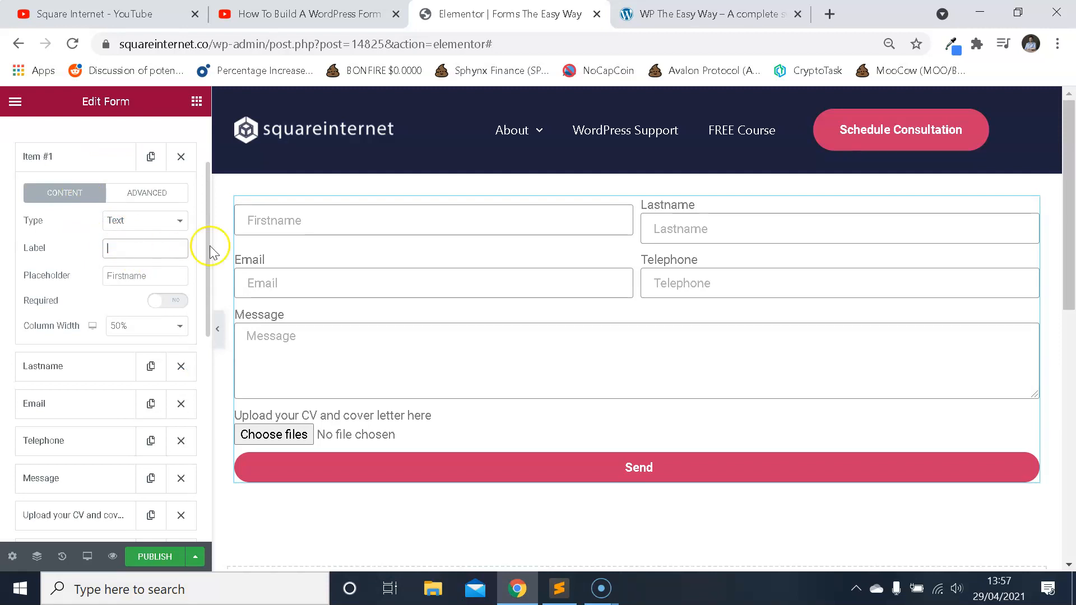
pyautogui.hotkey('ctrl', 'z')
# - Clear the Firstname field's placeholder to preview the empty input, and undo the removal
pyautogui.moveTo(159, 273); pyautogui.dragTo(125, 267)
pyautogui.click(139, 247)
pyautogui.click(156, 271)
pyautogui.press('BackSpace')
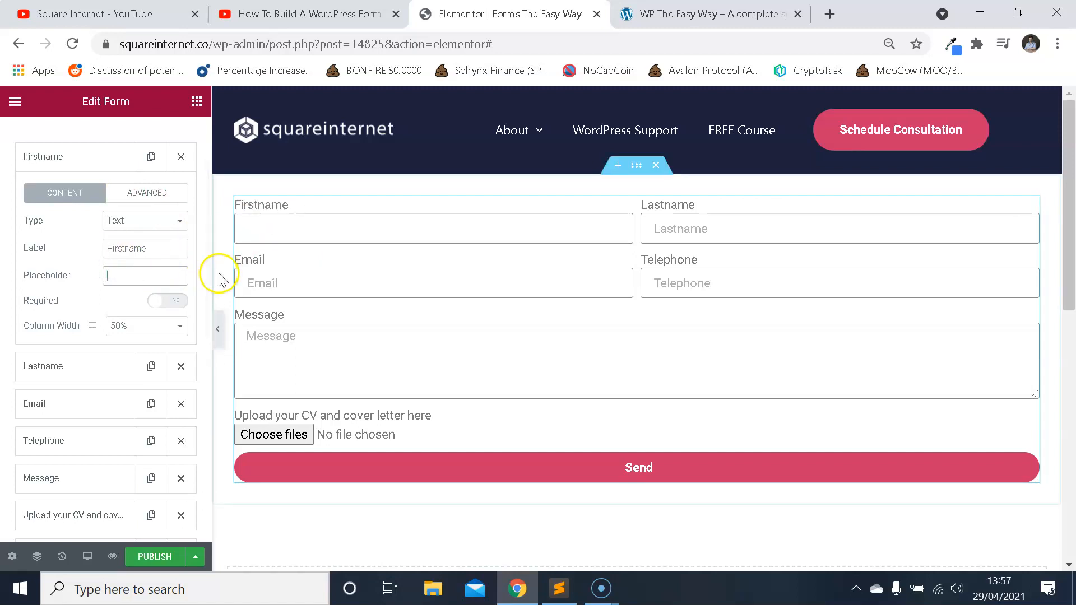
pyautogui.hotkey('ctrl', 'z')
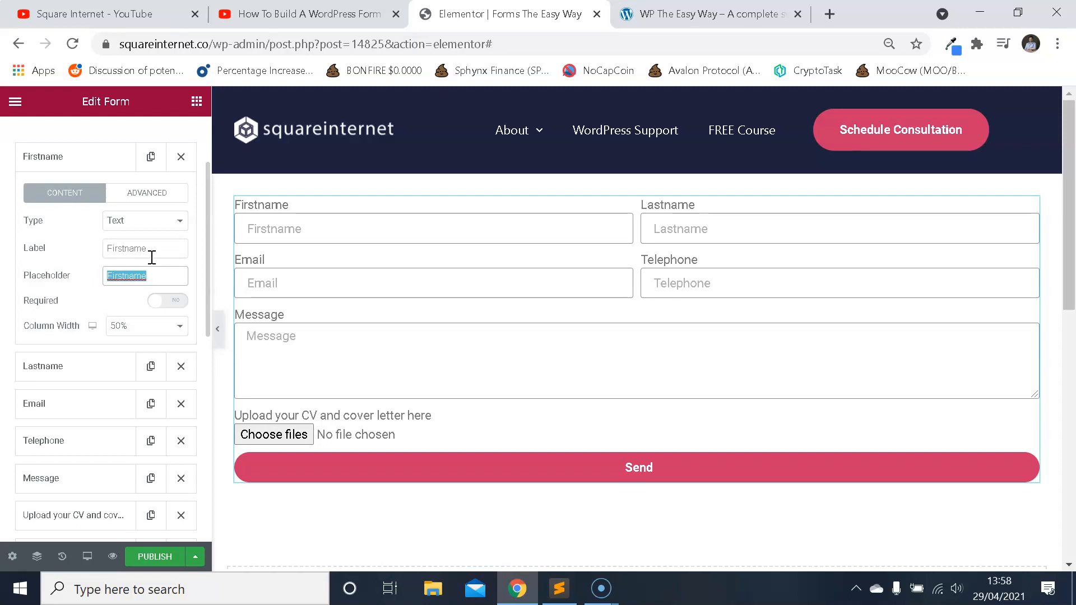
pyautogui.click(173, 247)
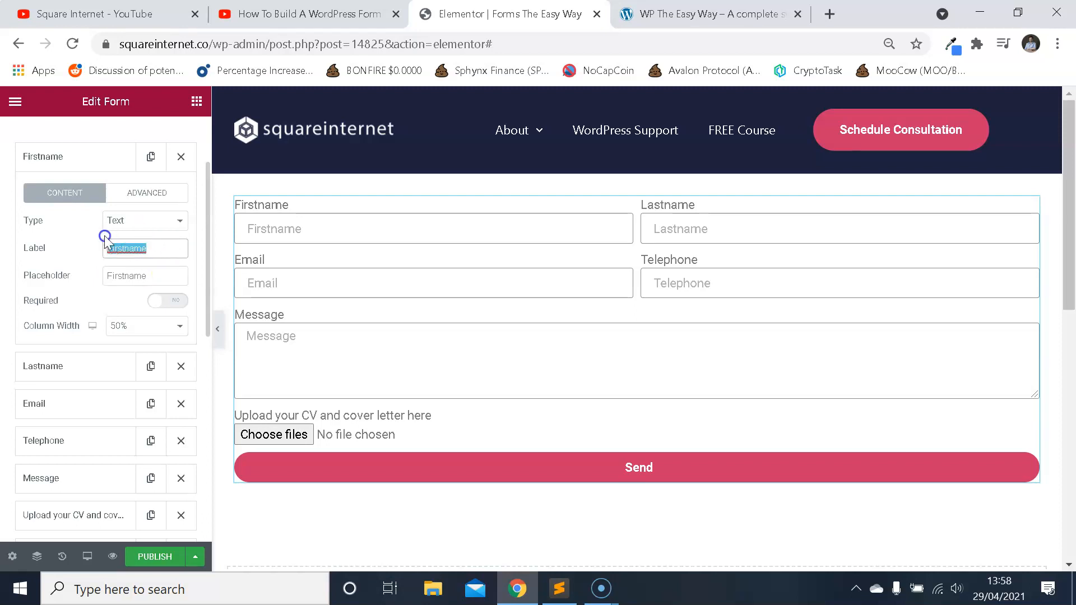
pyautogui.click(151, 274)
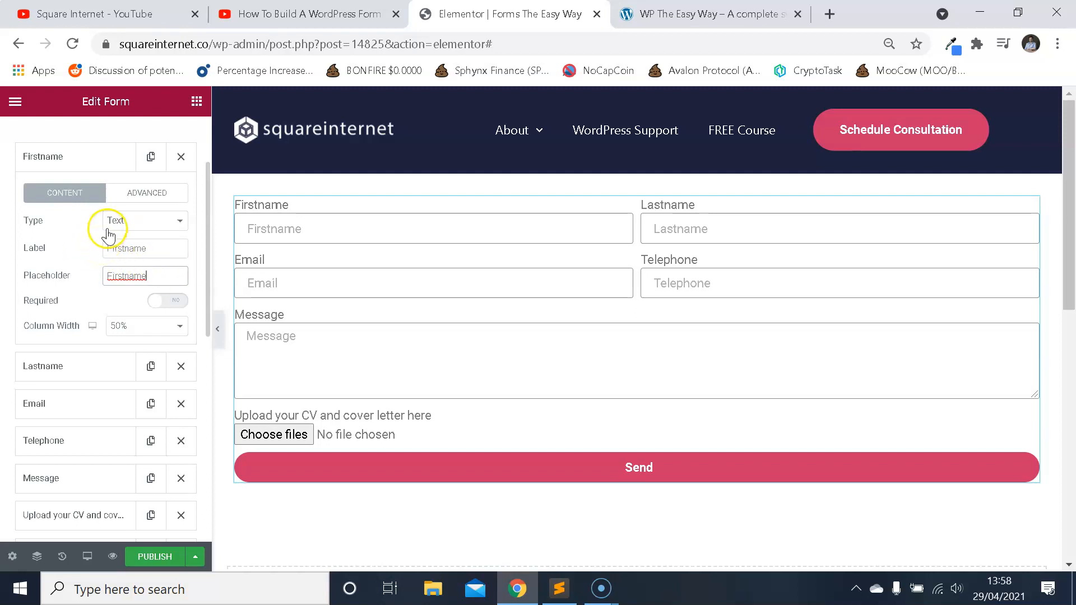
# - Preview the form with its input size set to Extra Large, Large, Medium, Small and Extra Small in turn
pyautogui.scroll(-6, 112, 280)
pyautogui.scroll(4, 129, 306)
pyautogui.scroll(2, 130, 302)
pyautogui.scroll(-4, 132, 305)
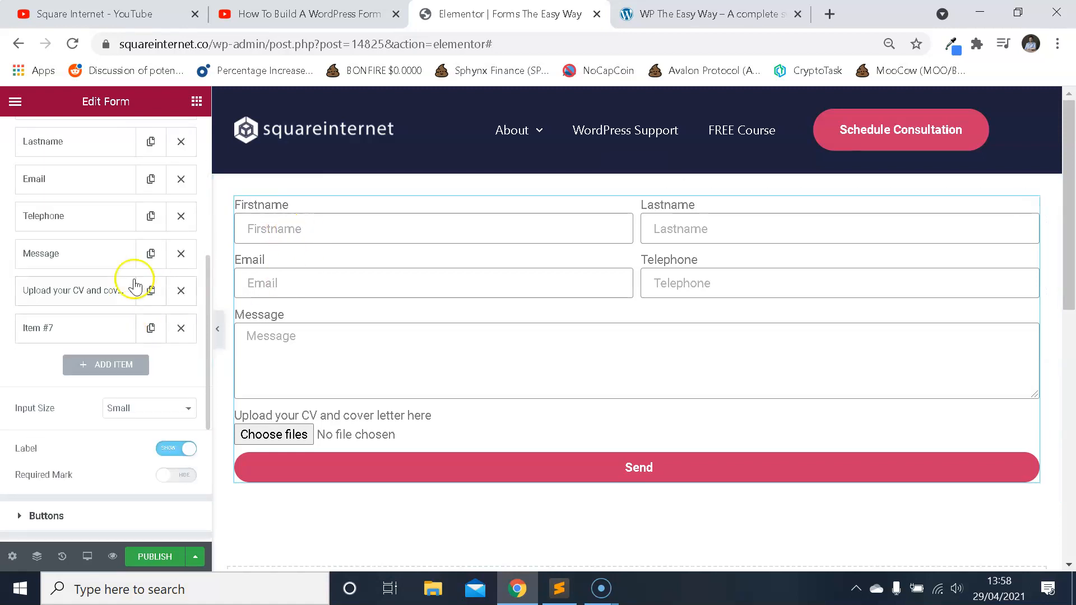
pyautogui.click(153, 407)
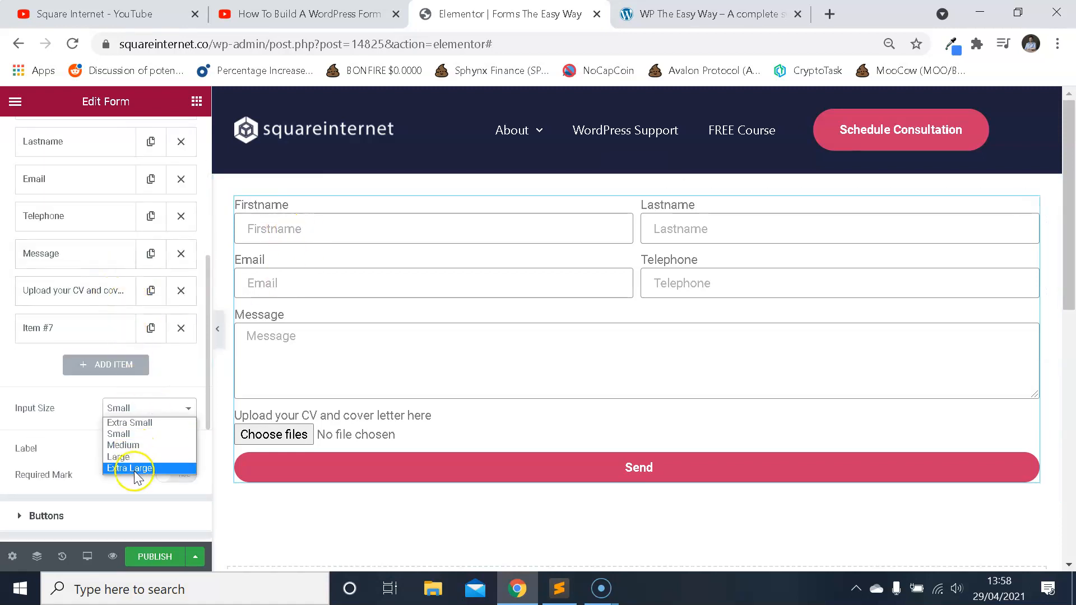
pyautogui.click(135, 468)
pyautogui.click(166, 411)
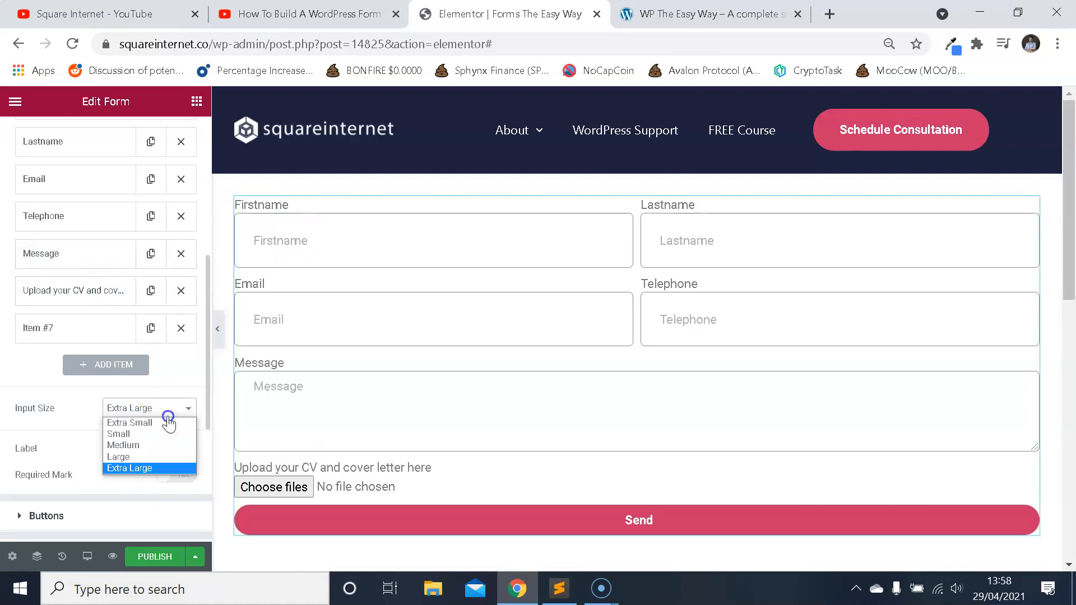
pyautogui.click(138, 458)
pyautogui.click(166, 409)
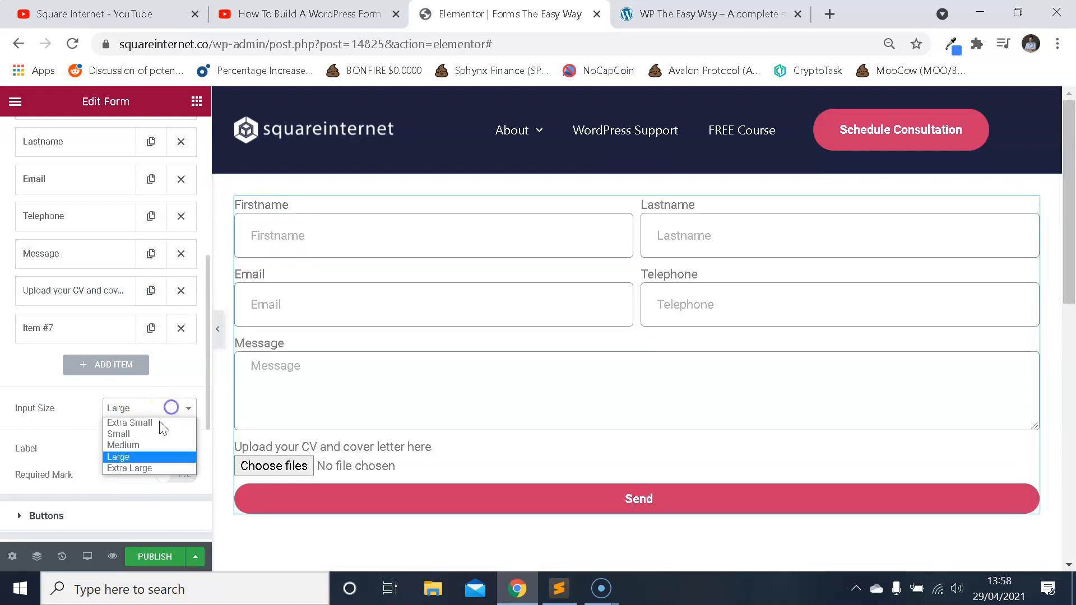
pyautogui.click(140, 444)
pyautogui.click(159, 409)
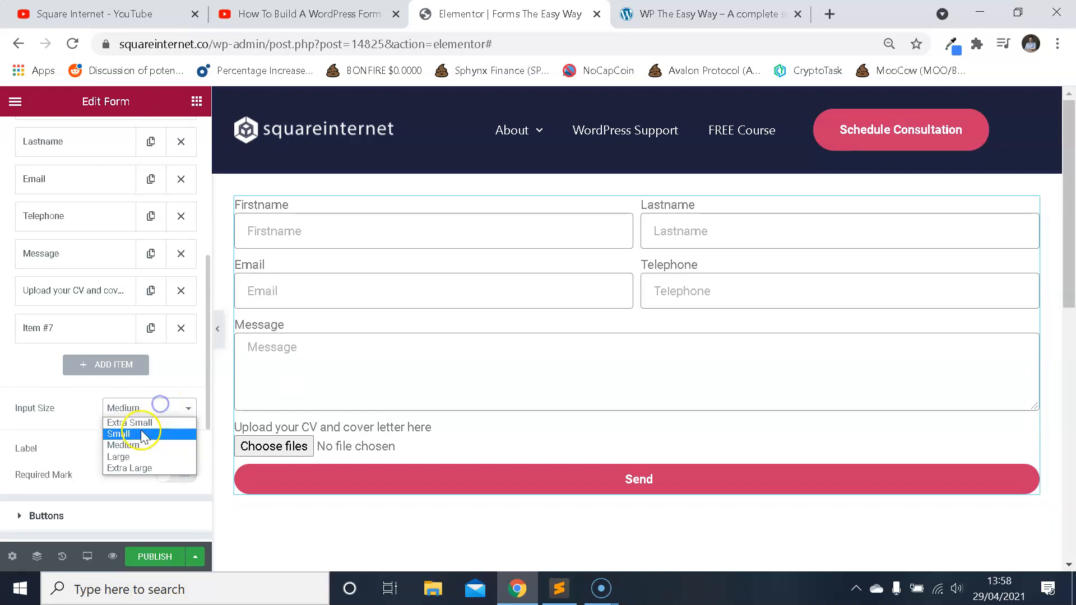
pyautogui.click(143, 434)
pyautogui.click(154, 409)
pyautogui.click(147, 423)
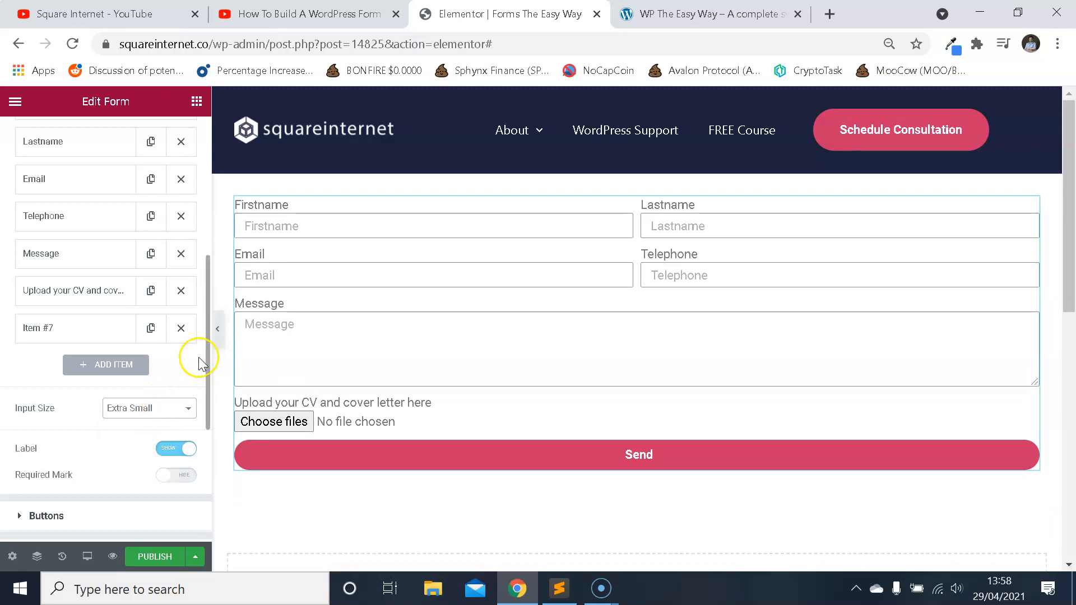
# - Compare the Medium and Small input sizes on the form and set the input size to Medium
pyautogui.click(167, 402)
pyautogui.click(140, 445)
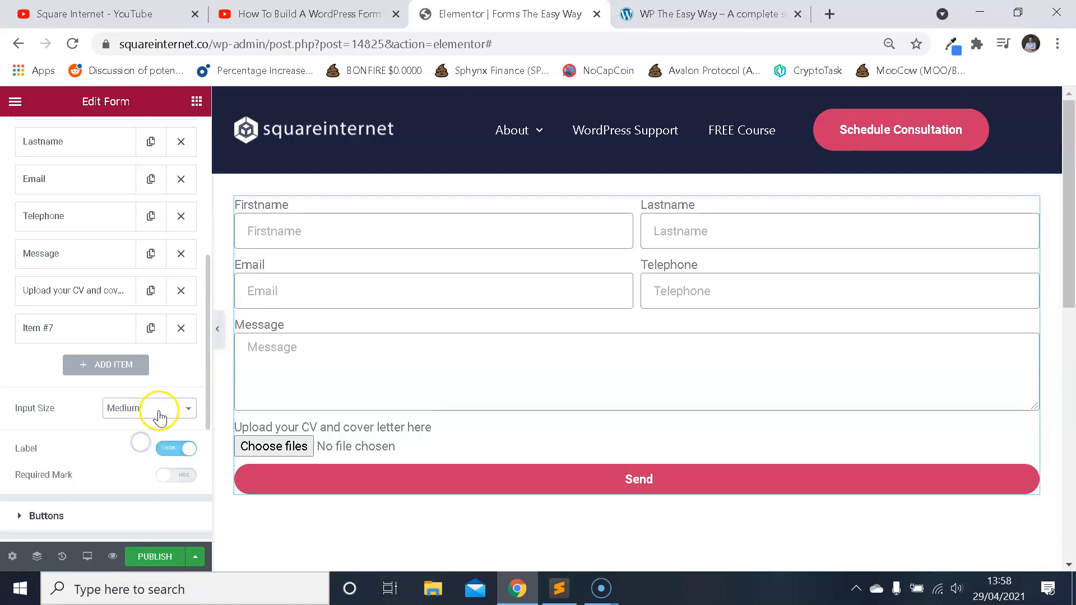
pyautogui.click(155, 405)
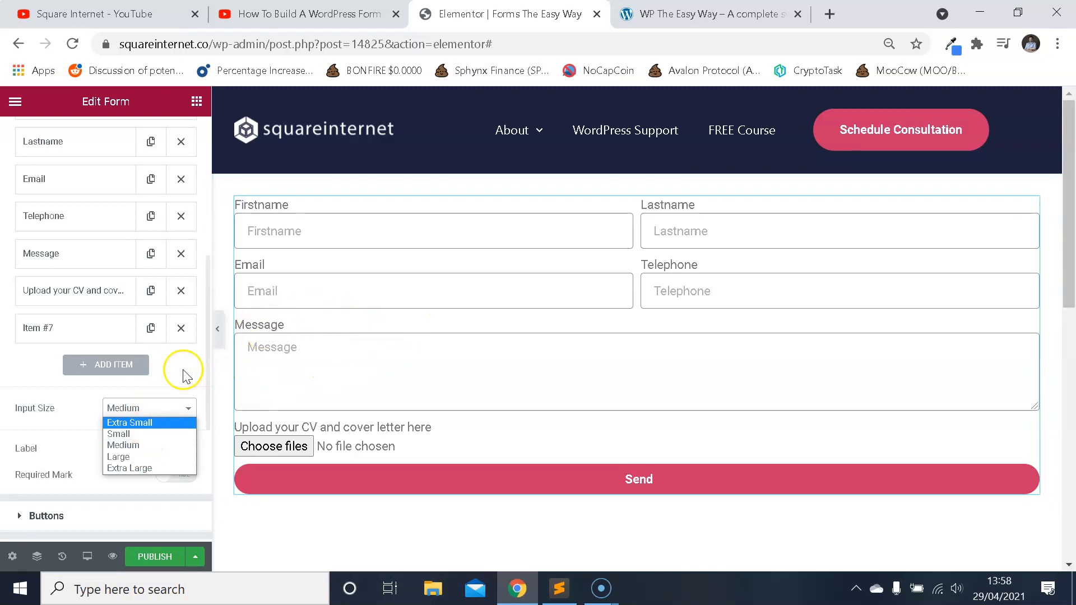
pyautogui.click(148, 408)
pyautogui.click(148, 408)
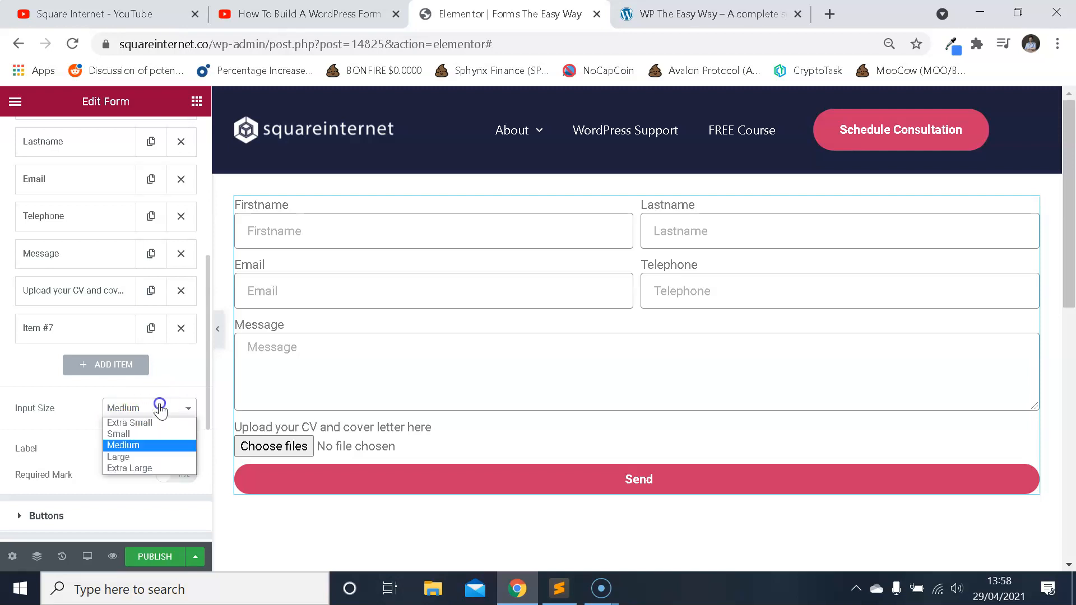
pyautogui.click(151, 436)
pyautogui.click(159, 411)
pyautogui.click(152, 445)
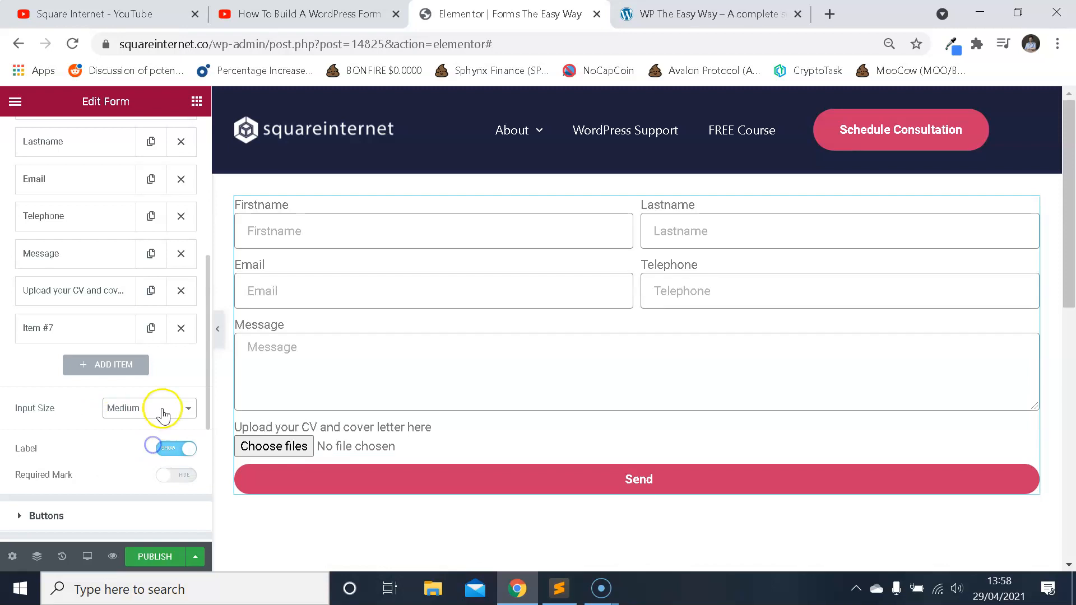
# - Hide the form's field labels to preview it without them, and show the labels again
pyautogui.scroll(2, 150, 422)
pyautogui.scroll(-2, 150, 420)
pyautogui.scroll(2, 149, 420)
pyautogui.scroll(-4, 149, 420)
pyautogui.click(188, 337)
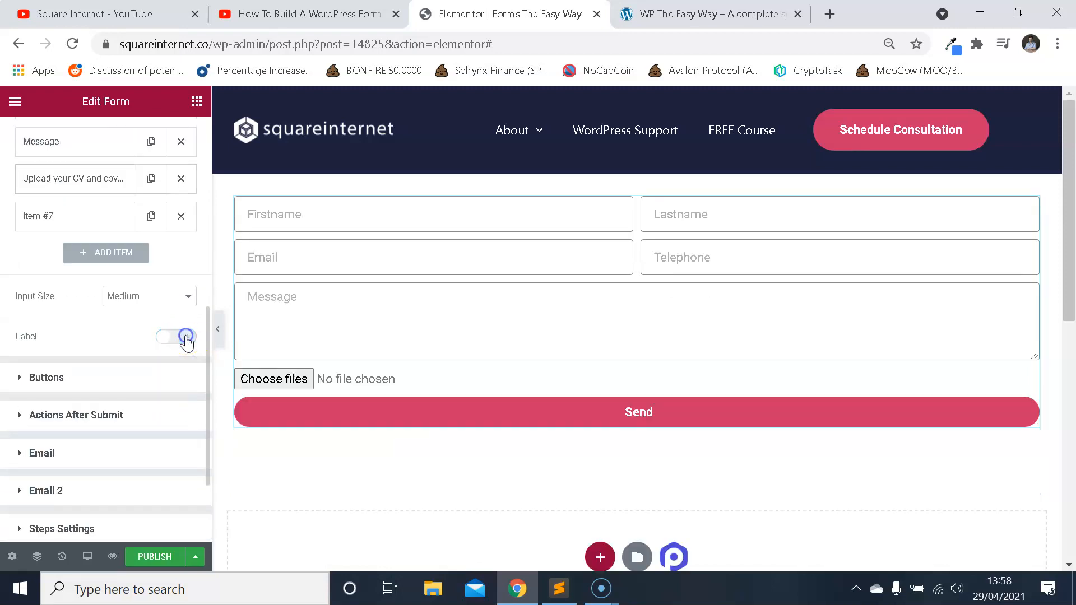
pyautogui.click(180, 339)
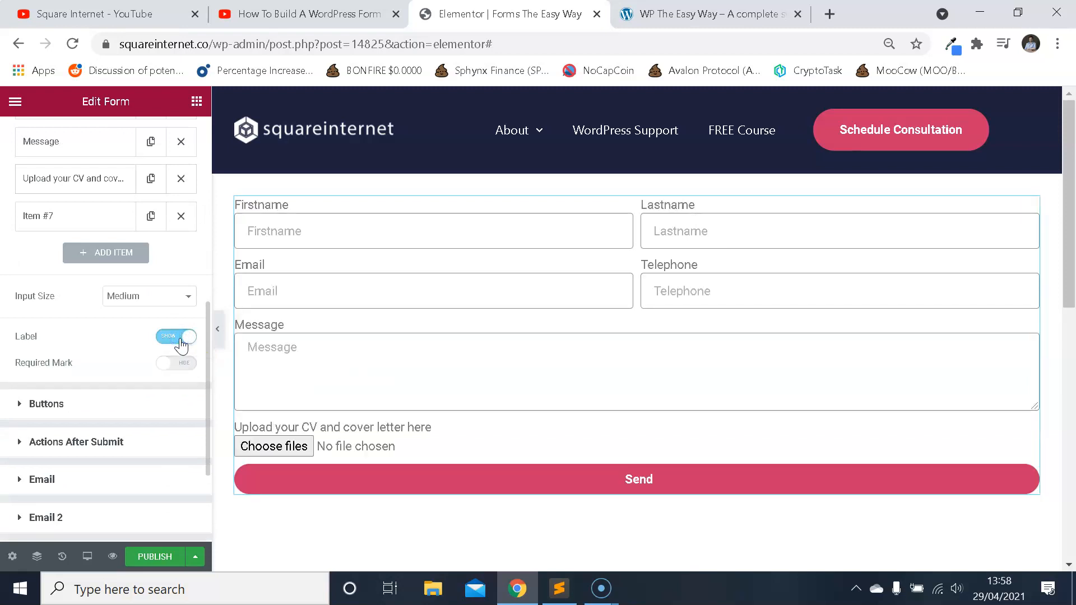
pyautogui.click(180, 339)
pyautogui.click(179, 339)
# - Show the required mark on the form's mandatory fields to preview it, and hide it again
pyautogui.click(168, 364)
pyautogui.scroll(4, 89, 347)
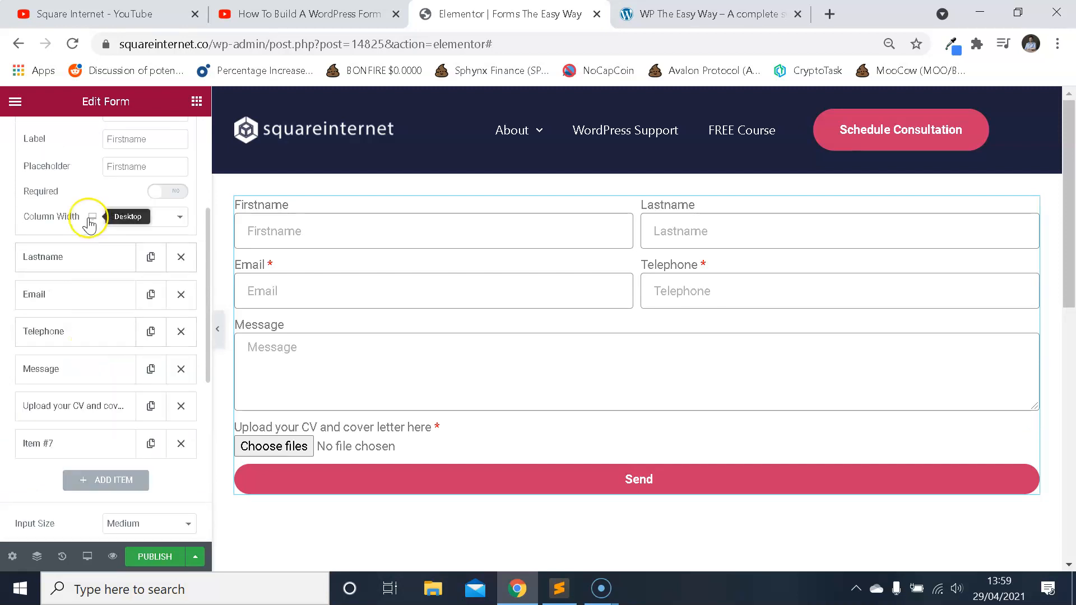
pyautogui.scroll(2, 91, 241)
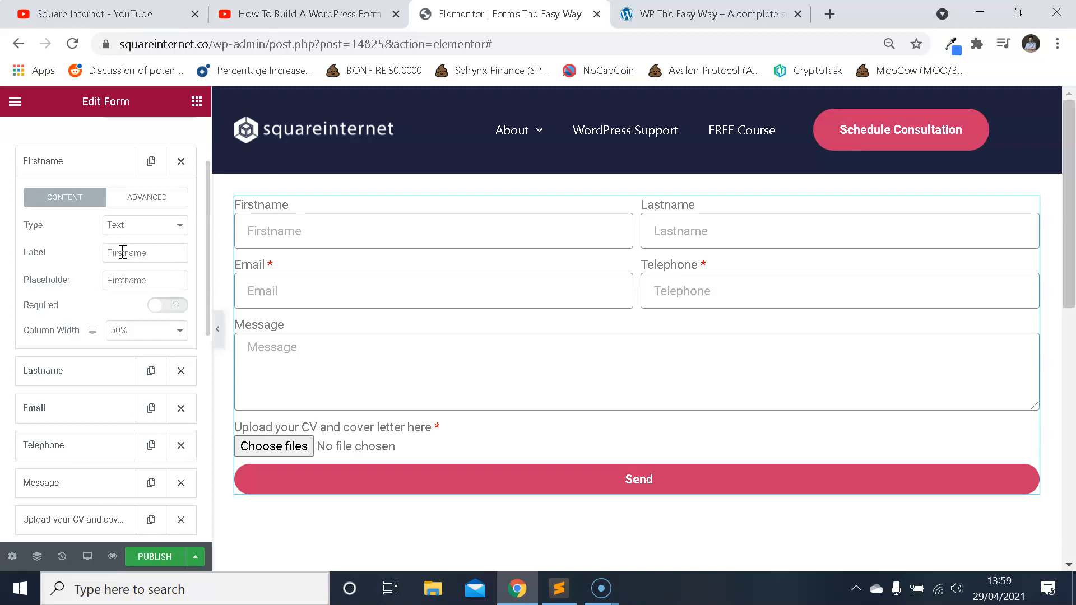
pyautogui.scroll(-4, 115, 274)
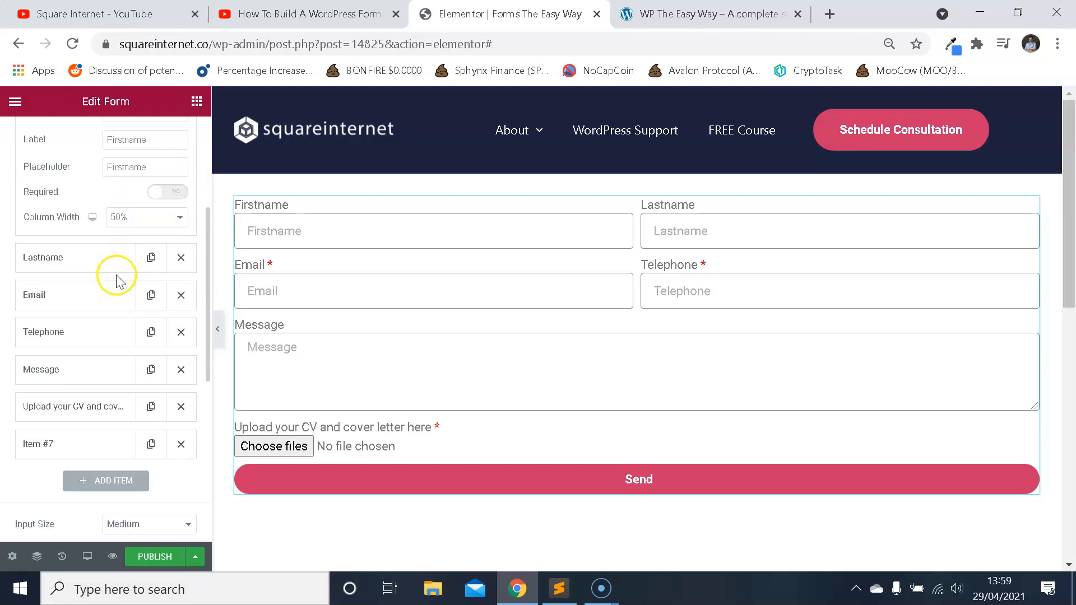
pyautogui.scroll(-2, 113, 281)
pyautogui.scroll(2, 113, 292)
pyautogui.scroll(-2, 112, 285)
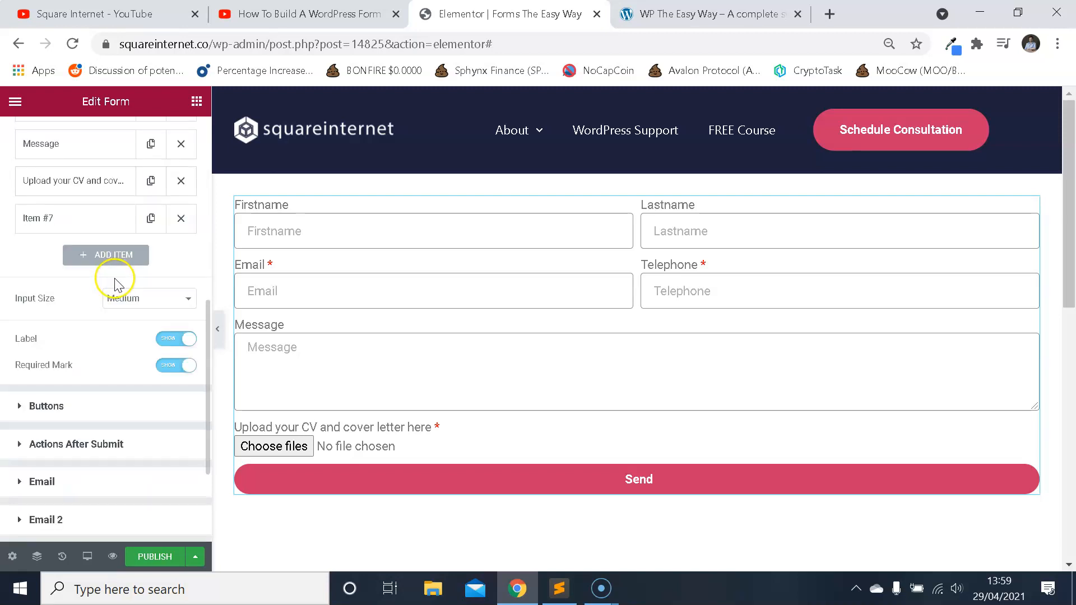
pyautogui.click(185, 364)
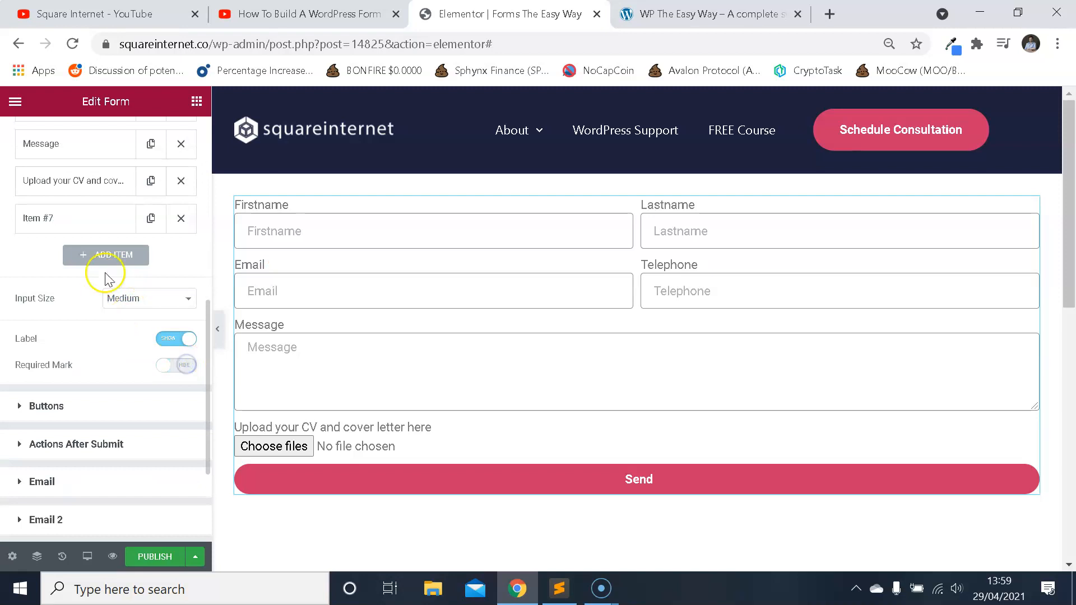
# - Change the form's submit button text to "Submit Application"
pyautogui.scroll(-2, 112, 283)
pyautogui.click(92, 302)
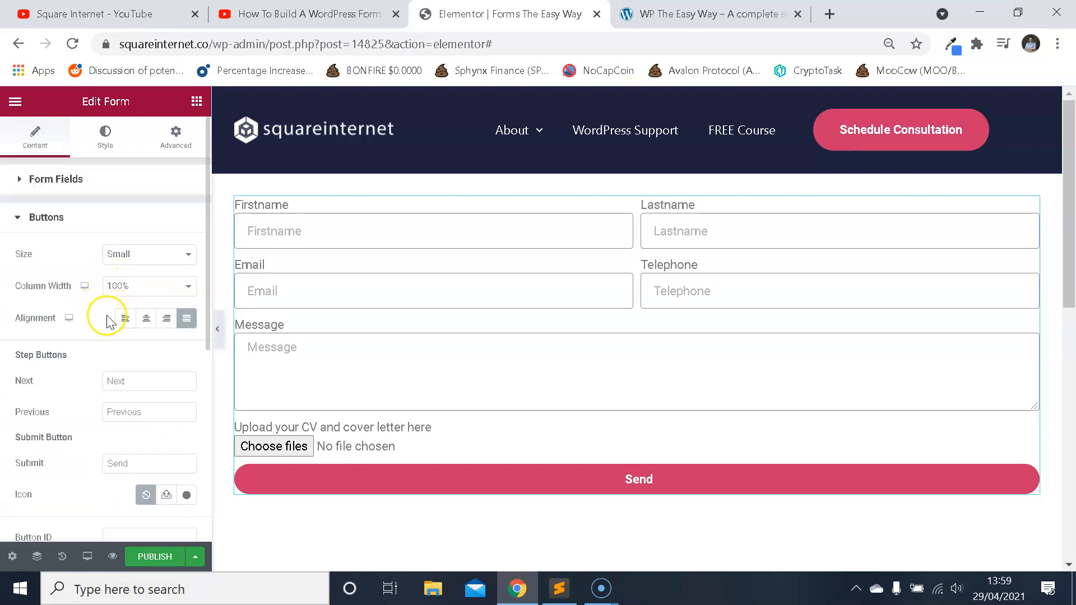
pyautogui.scroll(-2, 112, 316)
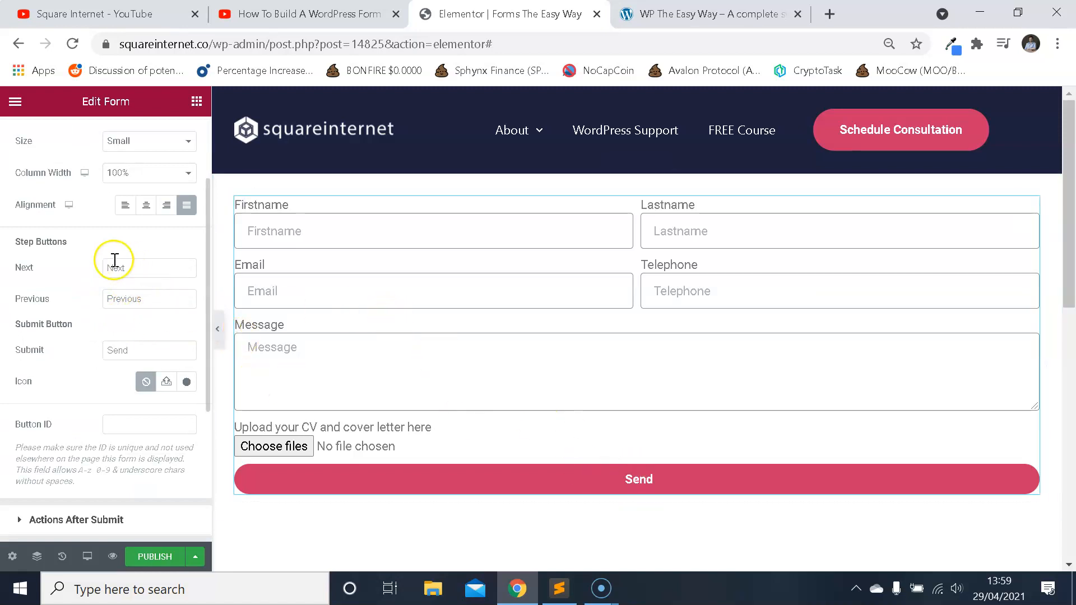
pyautogui.moveTo(91, 254); pyautogui.dragTo(20, 235)
pyautogui.click(66, 246)
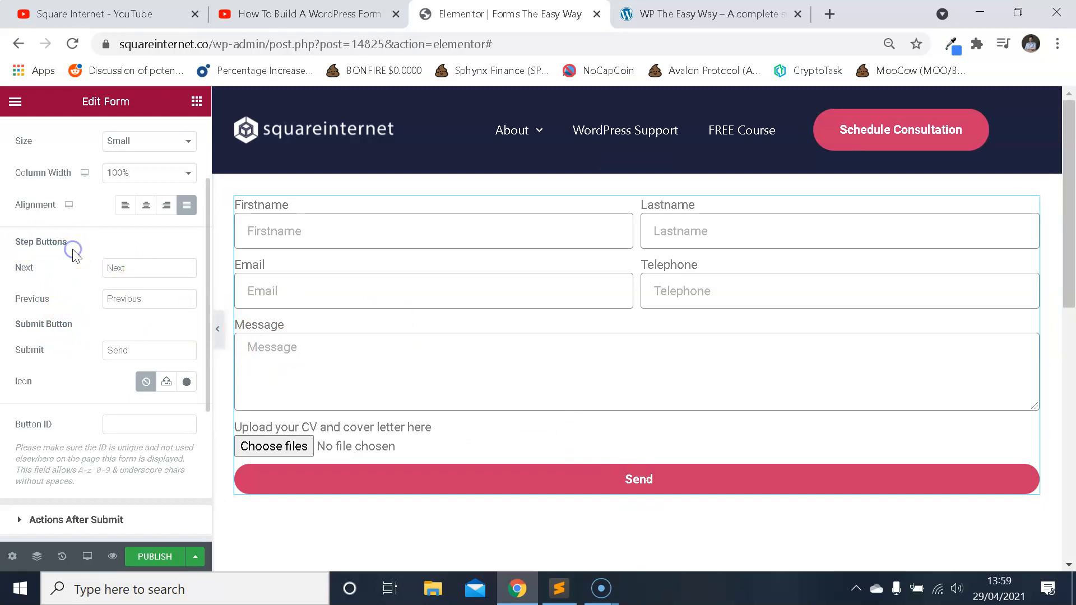
pyautogui.moveTo(139, 350); pyautogui.dragTo(87, 346)
pyautogui.write('S')
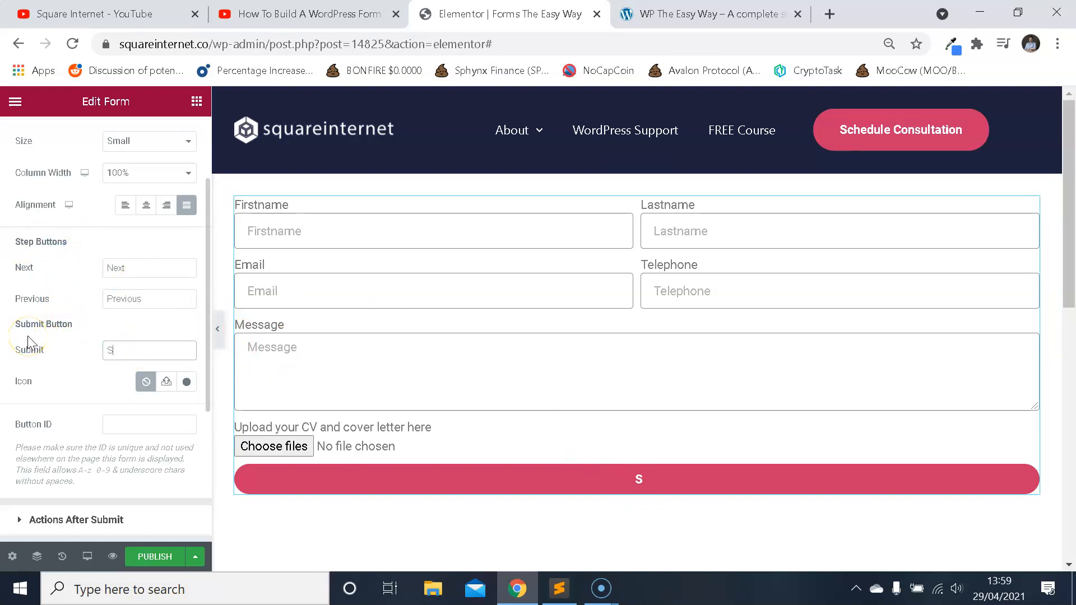
pyautogui.write('ubmit Application')
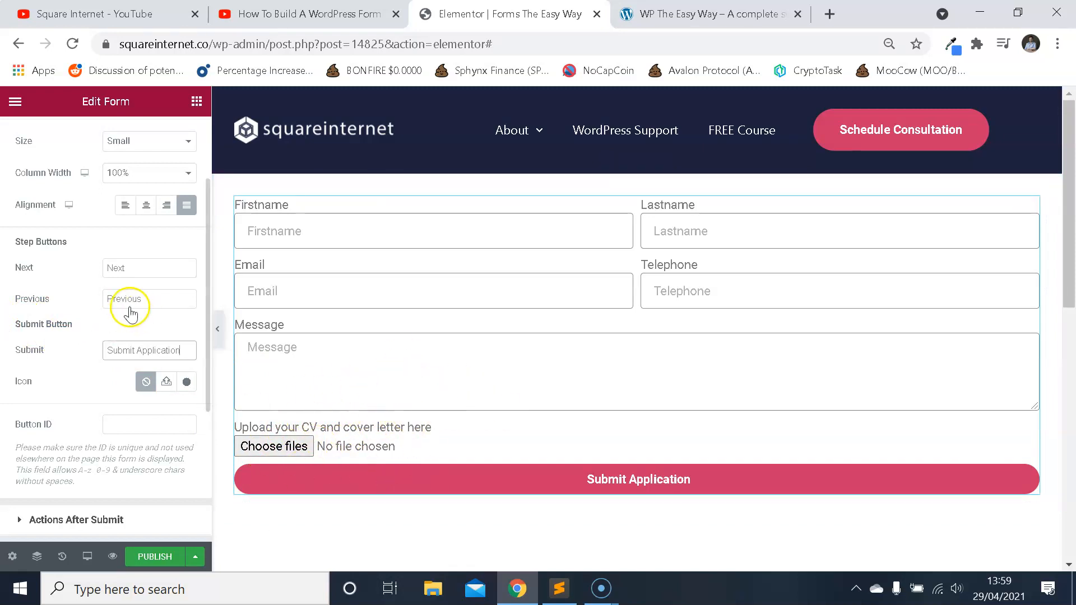
# - Remove Email 2 from the form's actions after submit
pyautogui.scroll(-4, 130, 306)
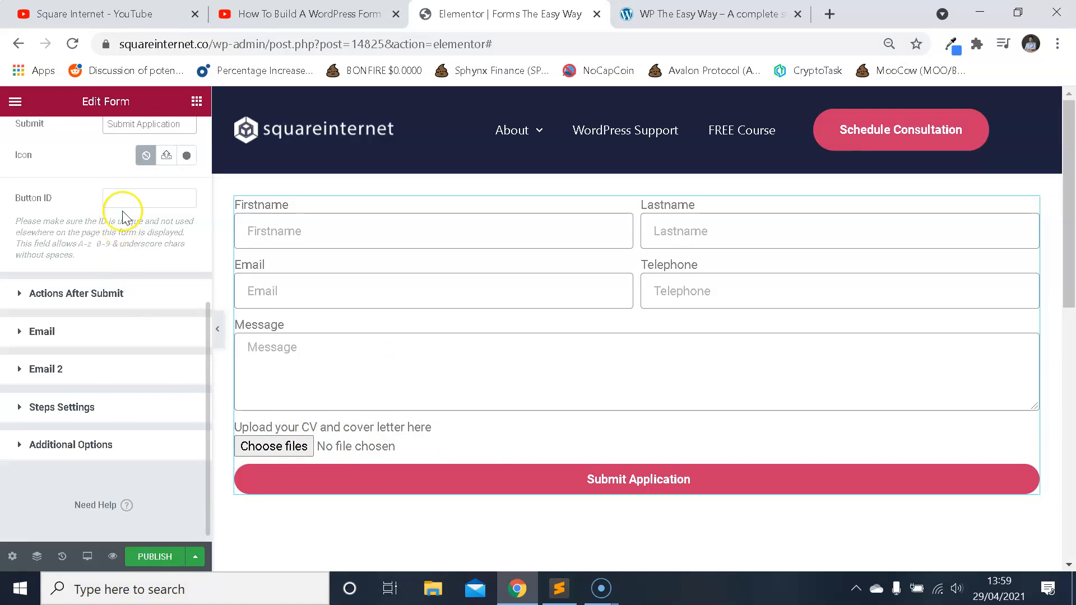
pyautogui.scroll(6, 103, 336)
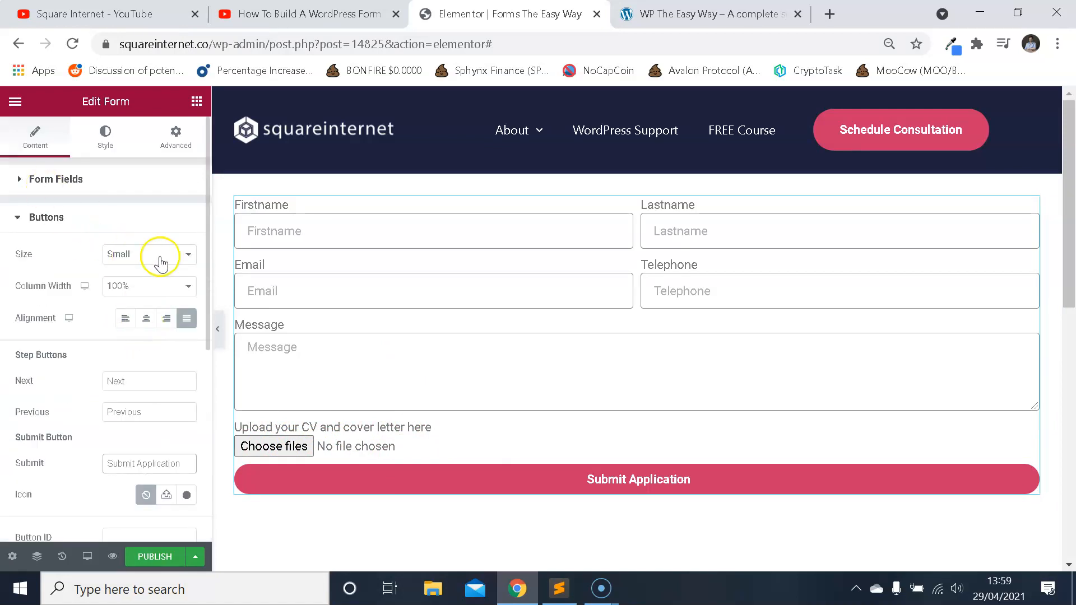
pyautogui.scroll(-6, 160, 262)
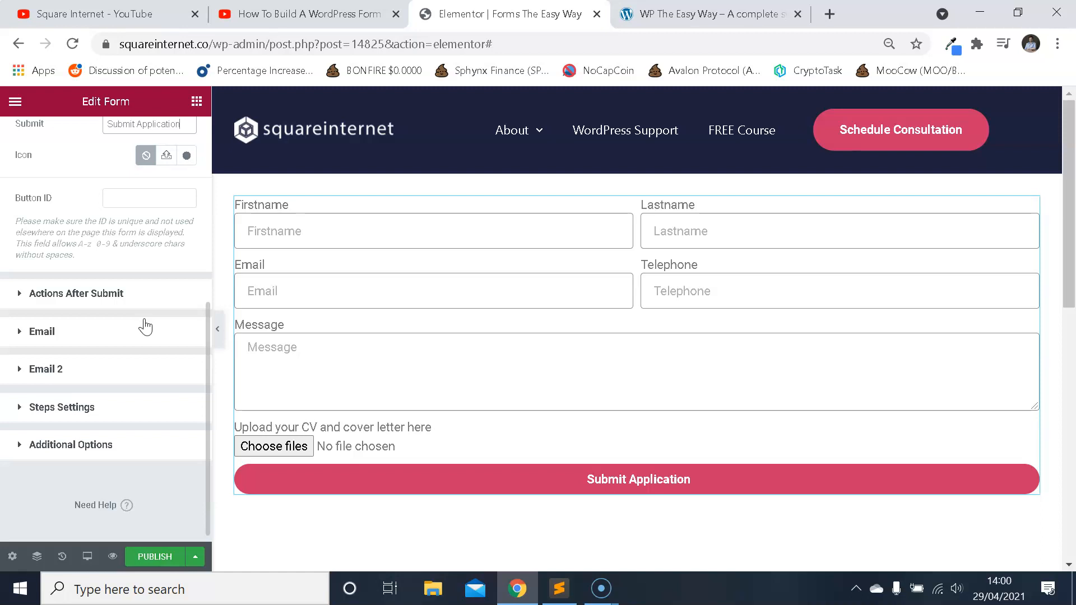
pyautogui.click(109, 294)
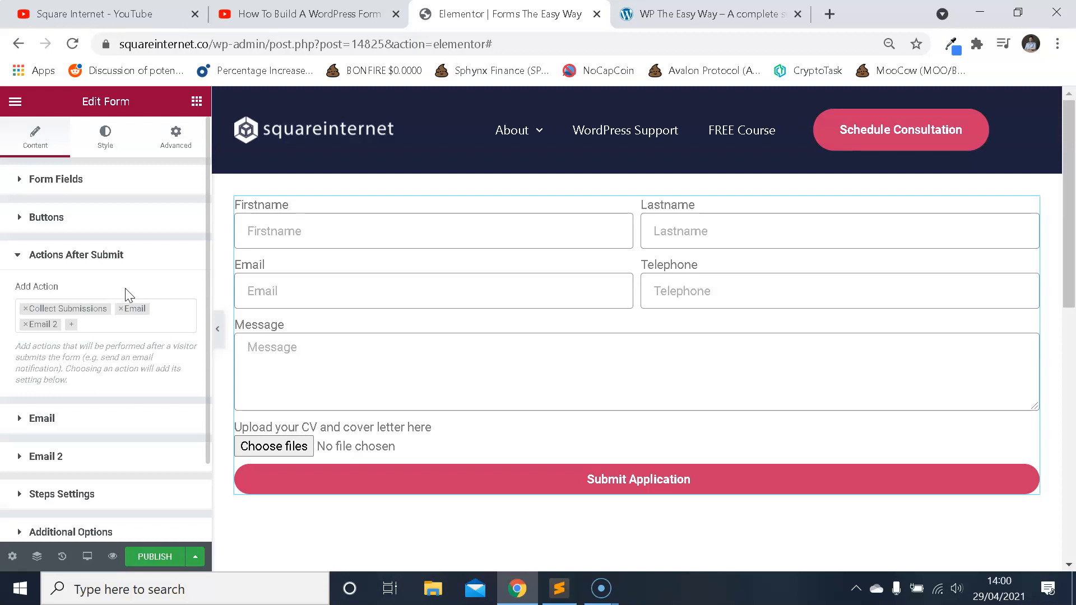
pyautogui.click(21, 579)
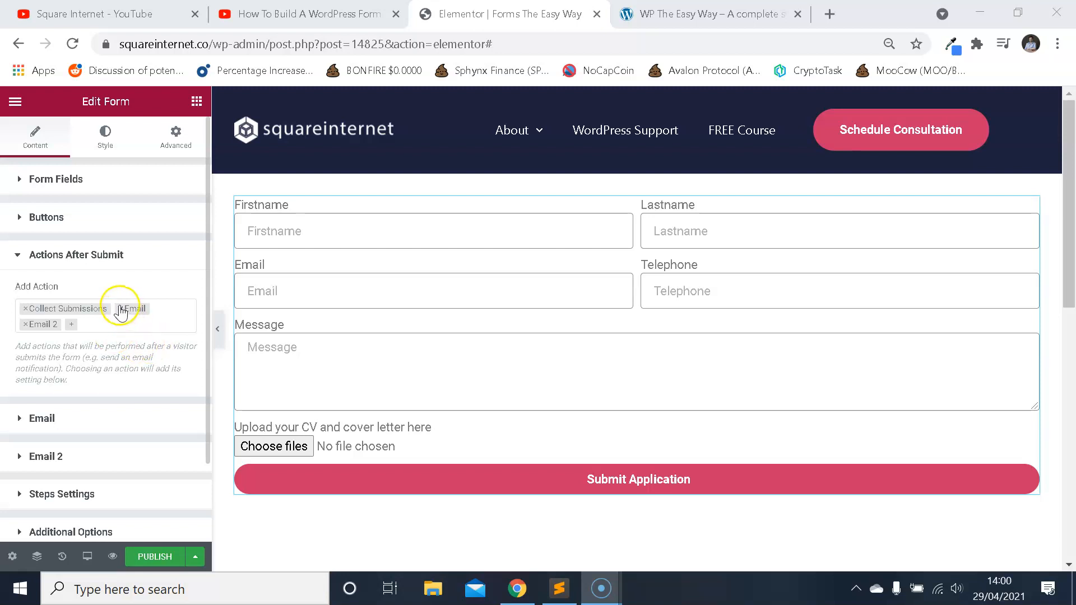
pyautogui.click(25, 324)
pyautogui.click(144, 270)
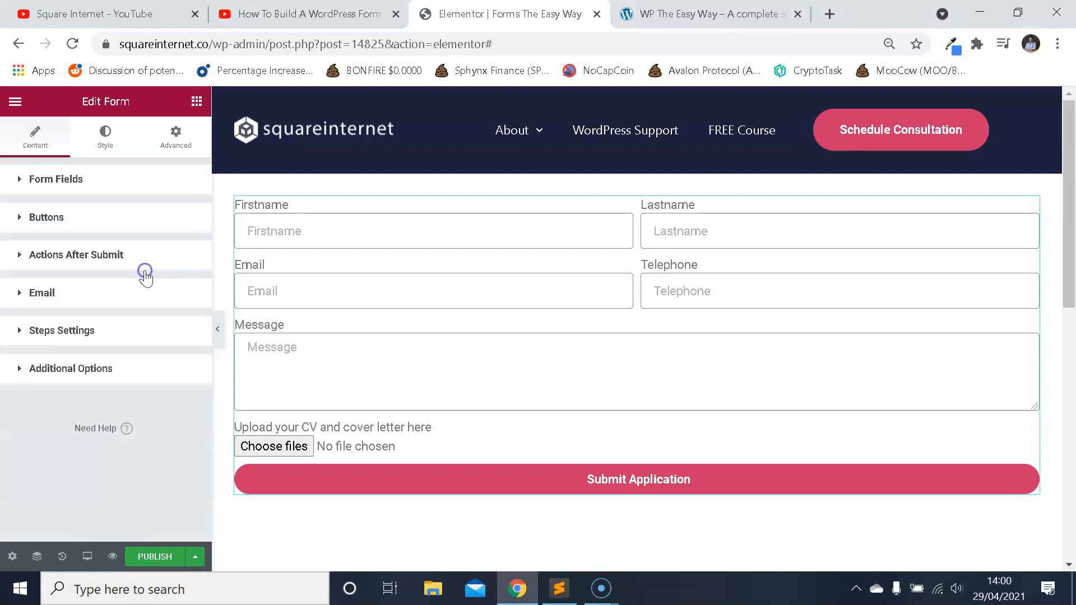
# - Check the recipient, subject and message settings of the form's Email action
pyautogui.click(122, 262)
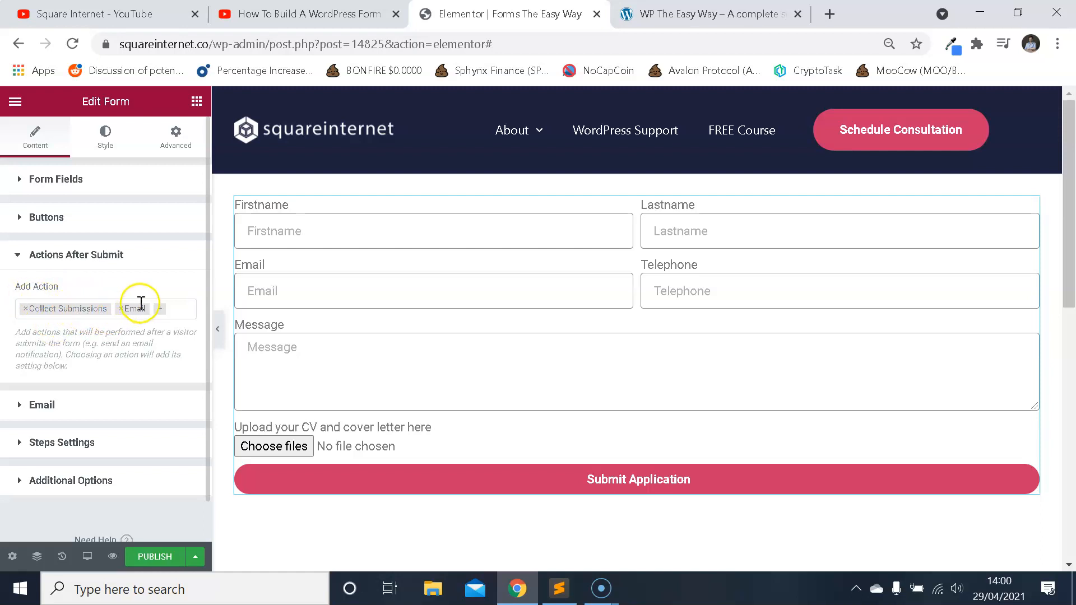
pyautogui.click(108, 405)
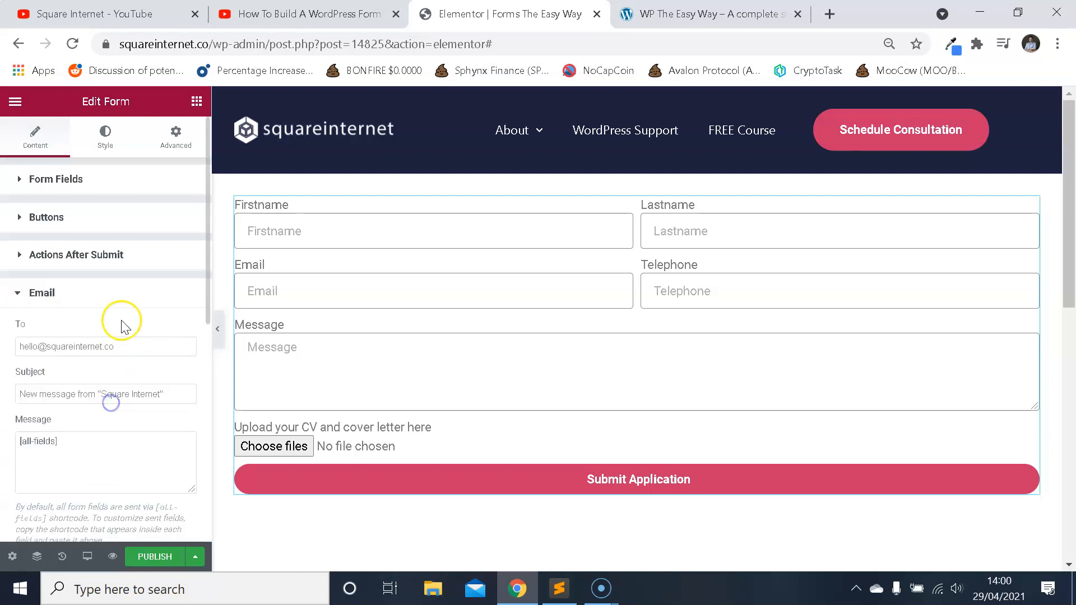
pyautogui.click(115, 253)
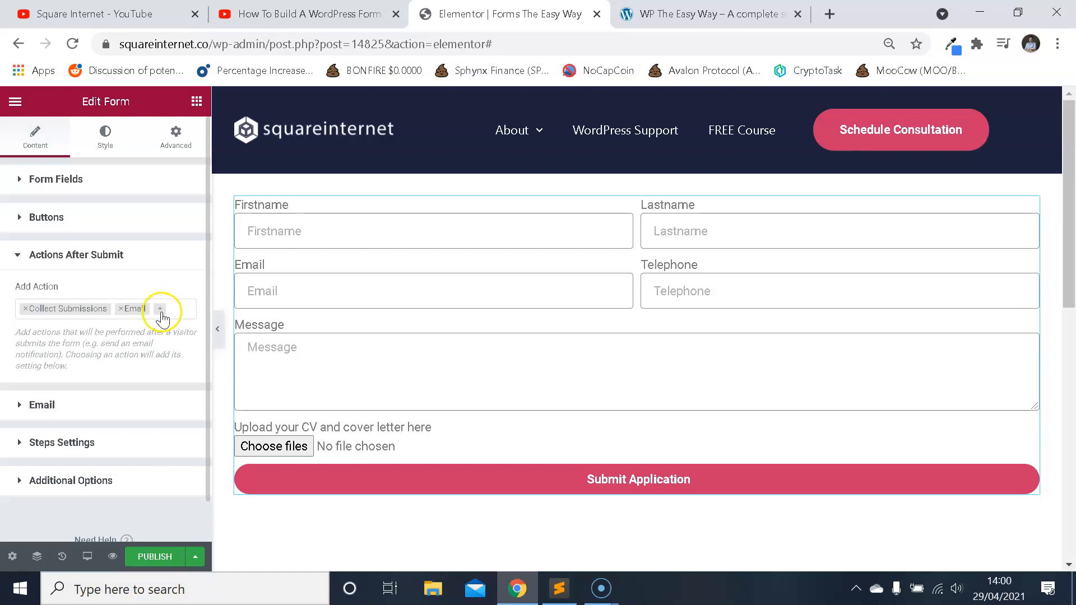
# - Add Redirect to the form's actions after submit
pyautogui.click(161, 314)
pyautogui.scroll(-3, 124, 401)
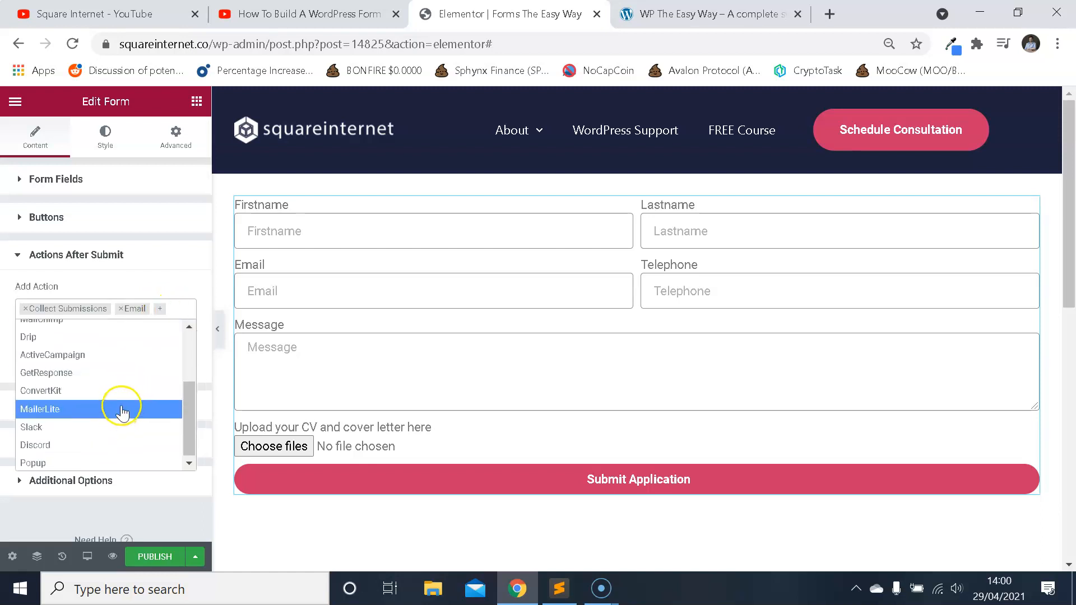
pyautogui.scroll(3, 121, 403)
pyautogui.scroll(-3, 129, 347)
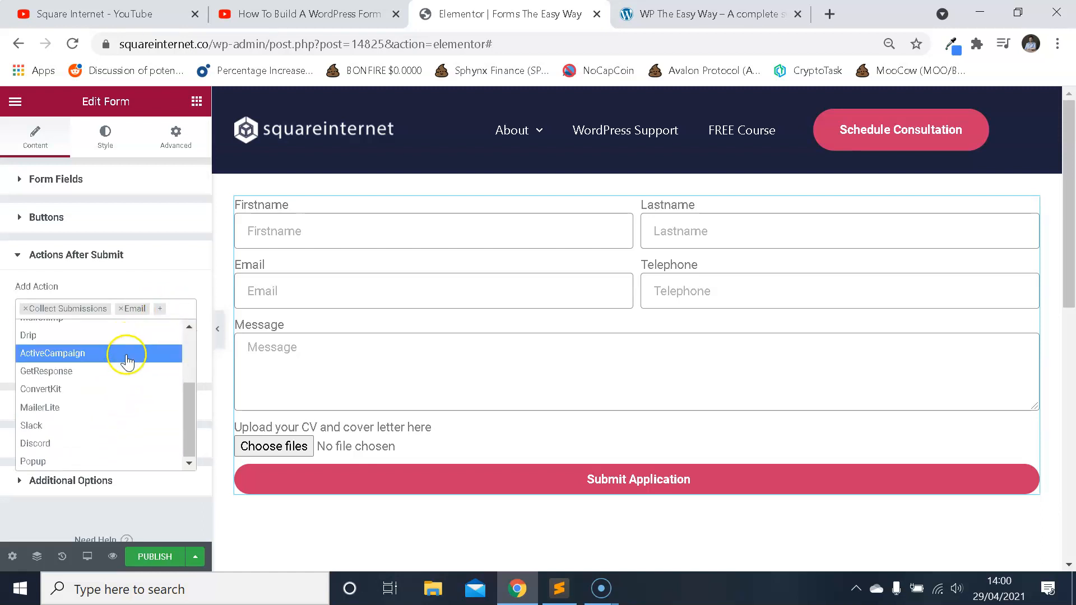
pyautogui.scroll(3, 107, 402)
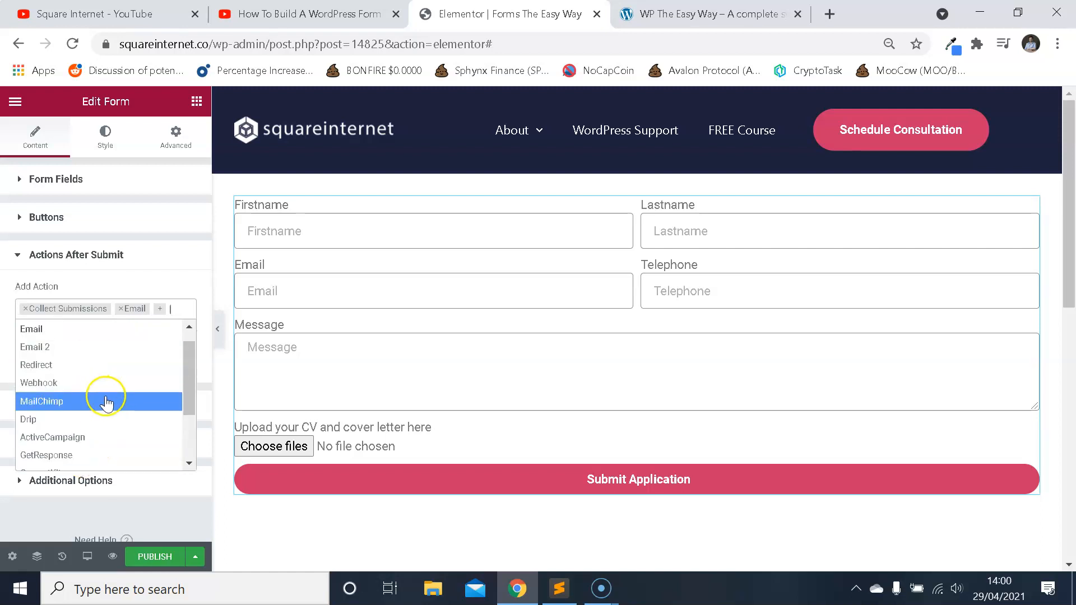
pyautogui.scroll(1, 116, 371)
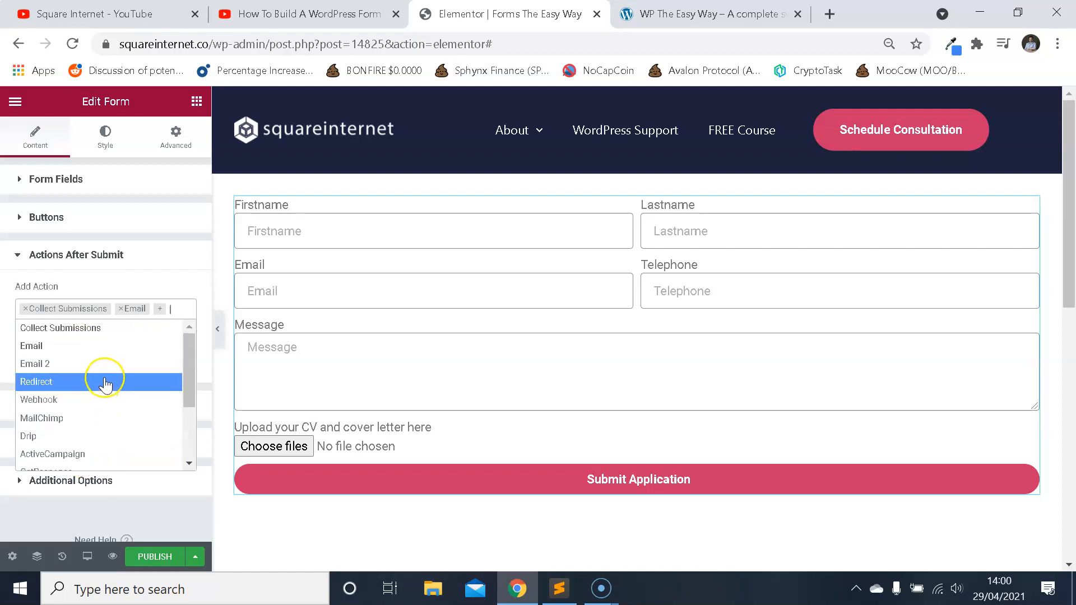
pyautogui.scroll(-1, 101, 376)
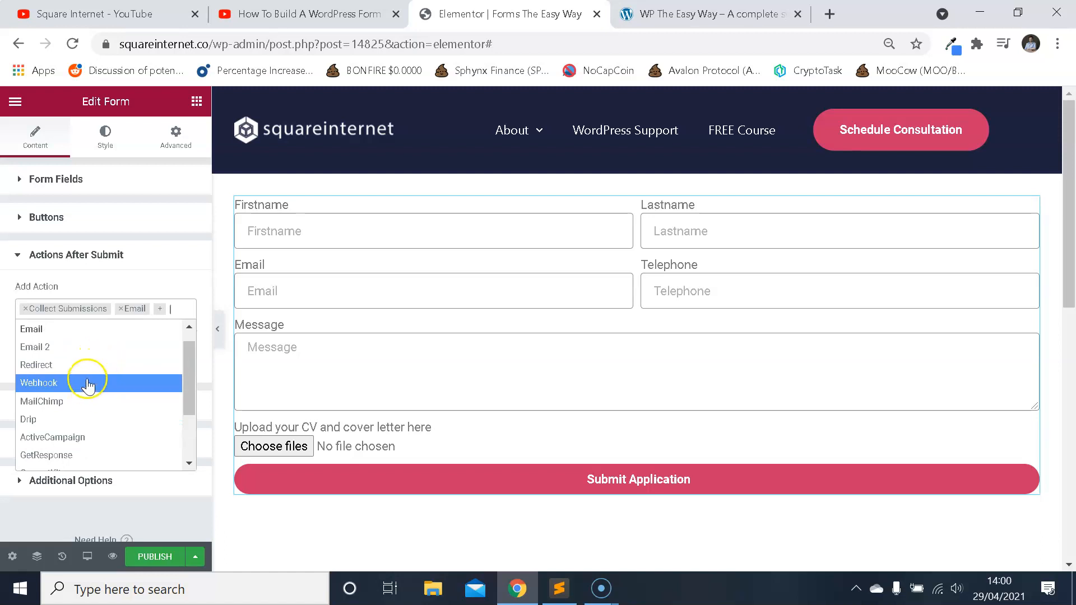
pyautogui.click(70, 368)
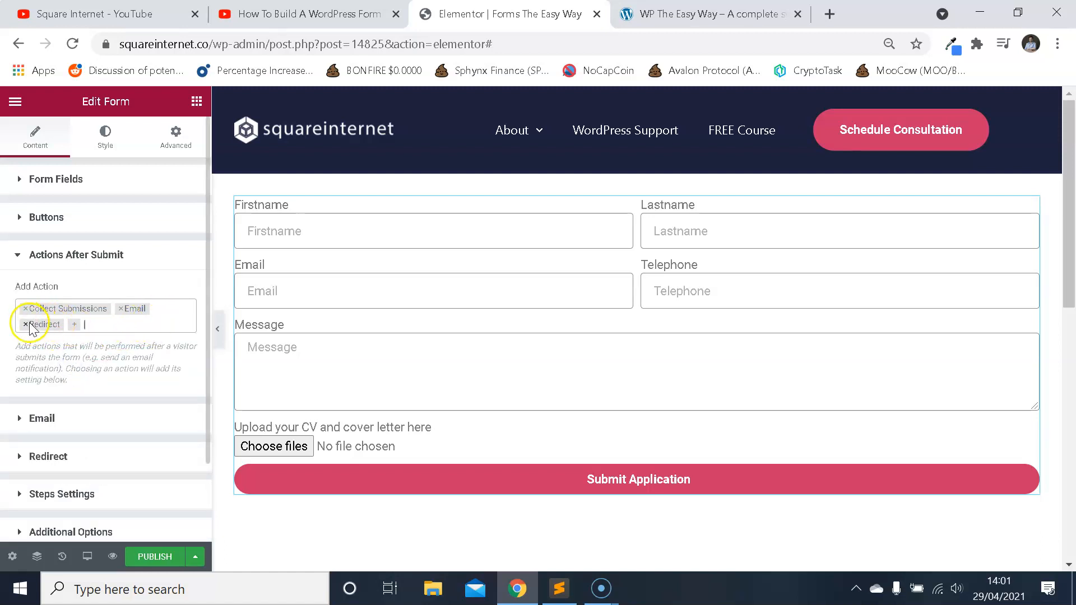
# - Add Drip to the form's actions after submit and open its settings briefly
pyautogui.click(74, 331)
pyautogui.scroll(-2, 108, 386)
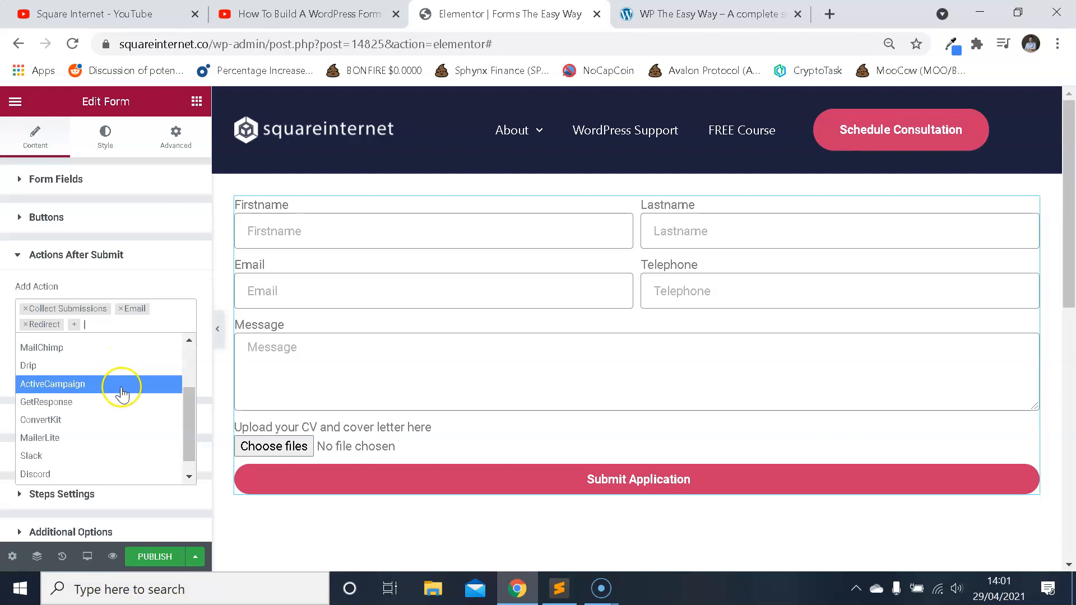
pyautogui.scroll(-1, 146, 421)
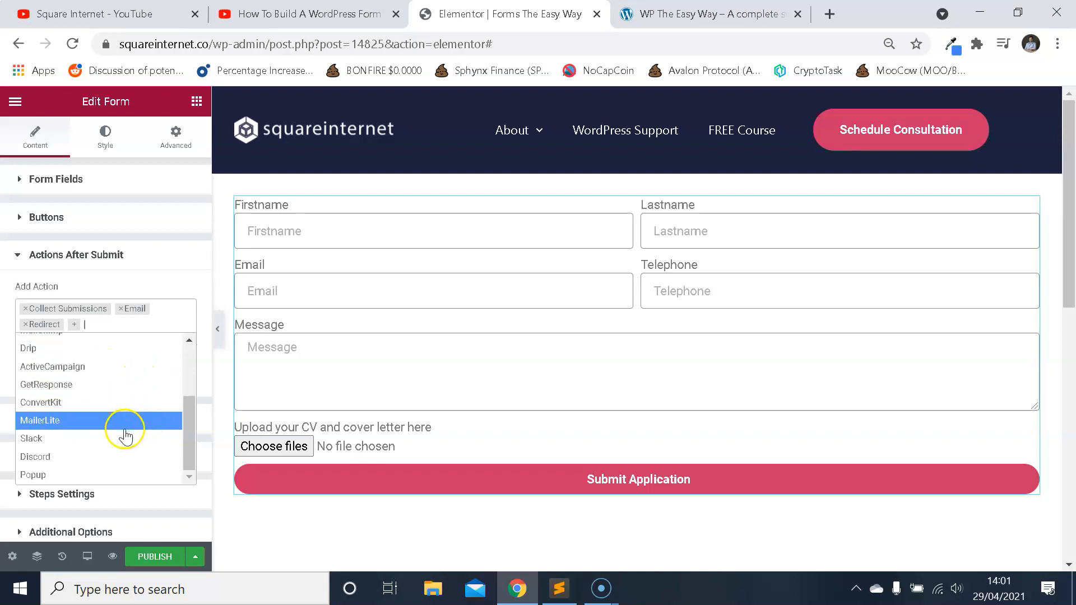
pyautogui.click(168, 277)
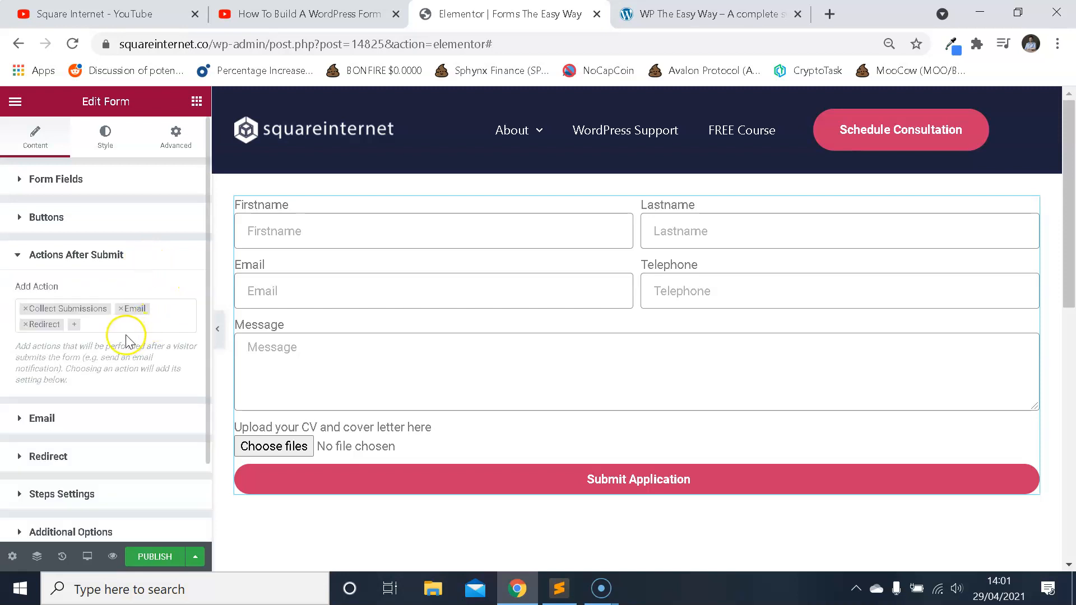
pyautogui.click(77, 328)
pyautogui.scroll(-1, 112, 406)
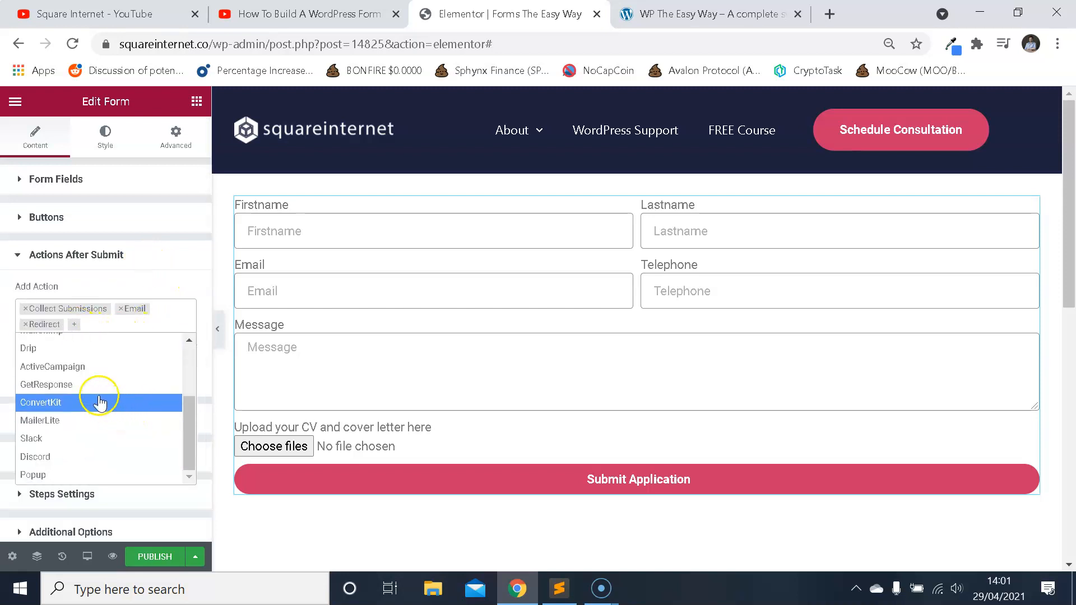
pyautogui.click(88, 355)
pyautogui.scroll(-2, 124, 370)
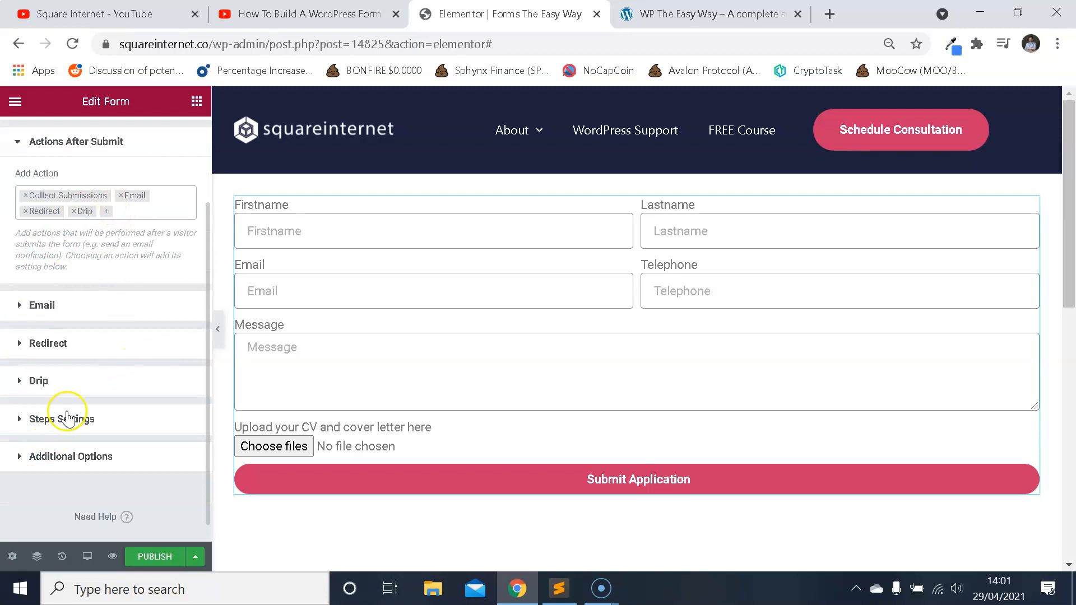
pyautogui.click(66, 386)
pyautogui.click(64, 364)
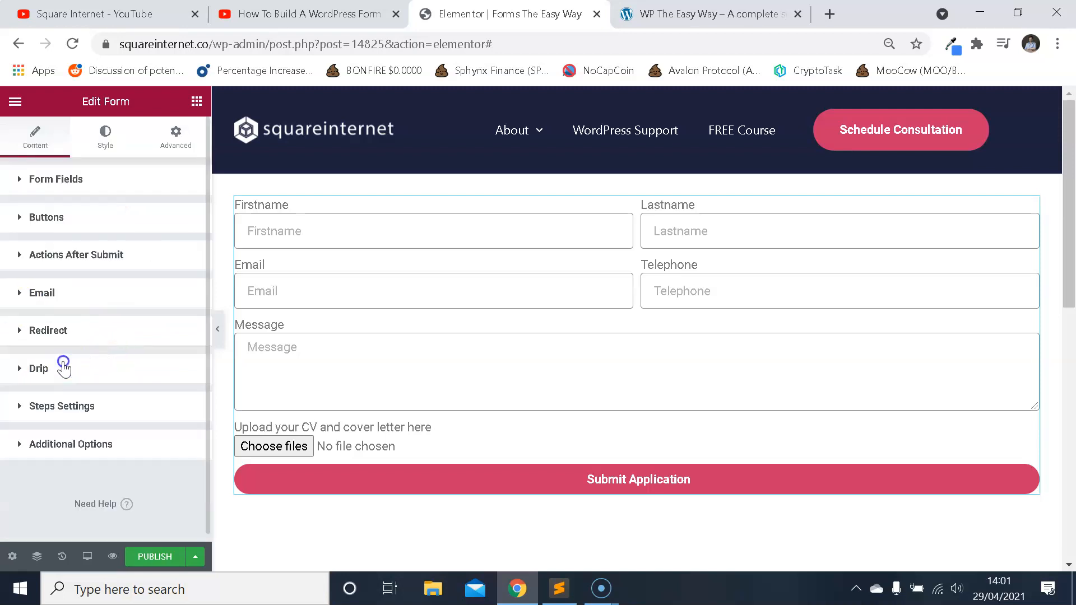
# - Remove Drip from the form's actions after submit
pyautogui.click(101, 262)
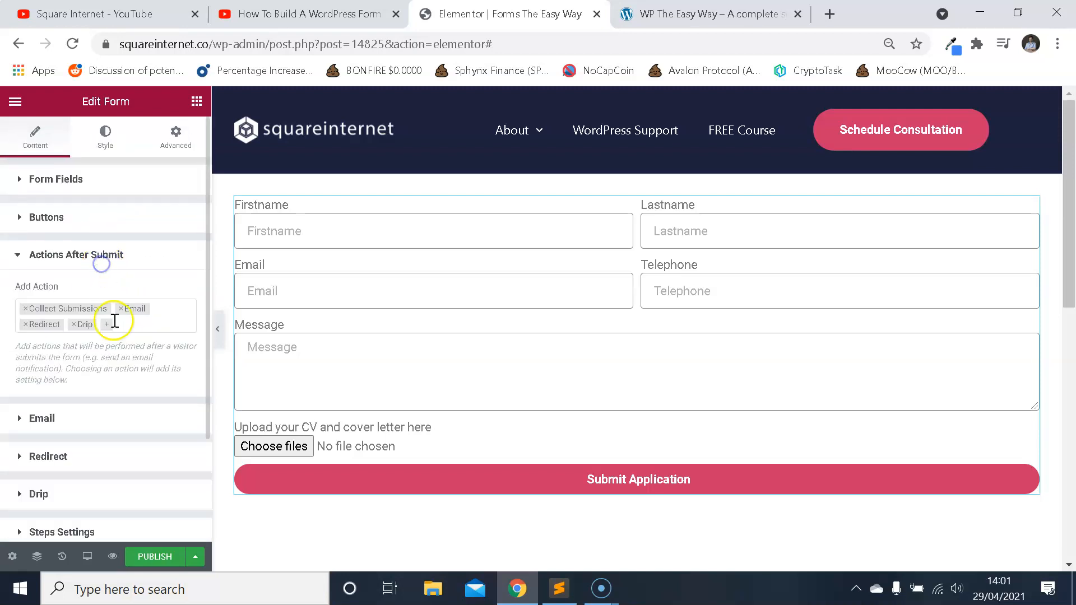
pyautogui.click(74, 325)
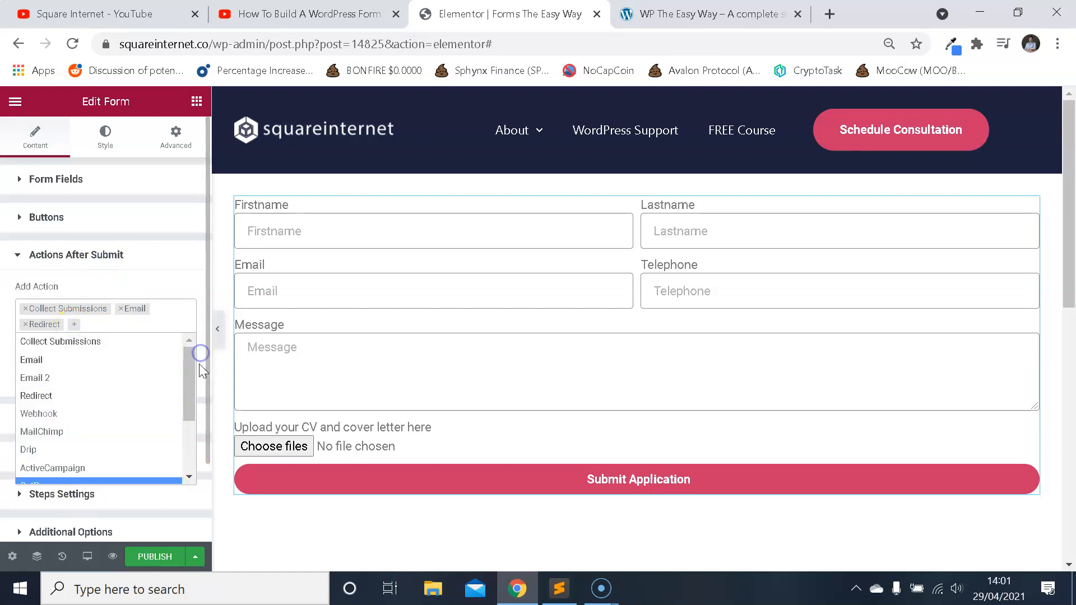
pyautogui.click(180, 263)
pyautogui.click(100, 259)
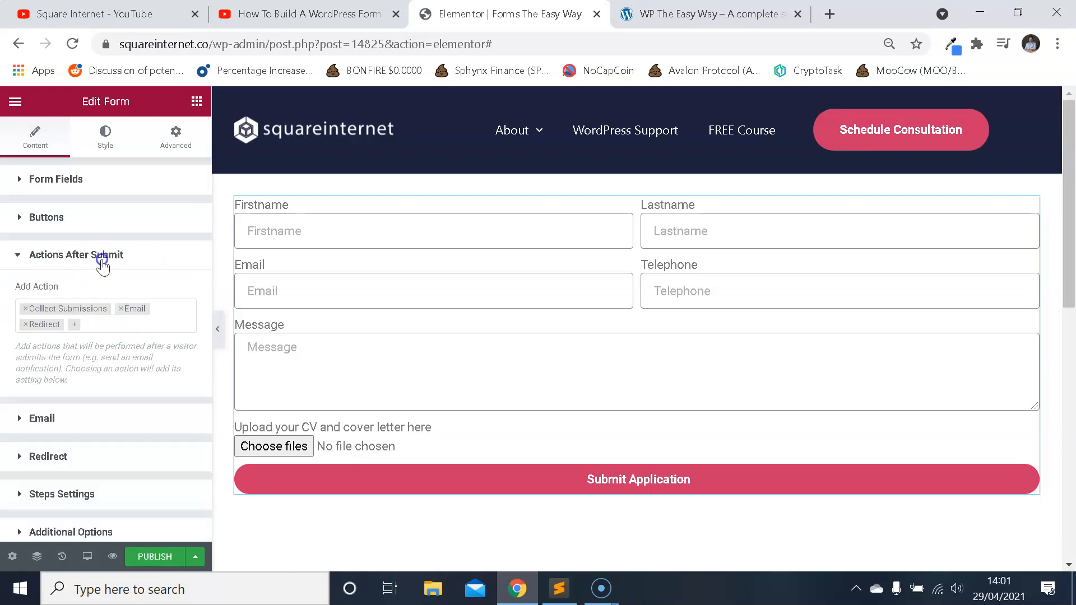
# - Add Drip to the after-submit actions again and view its API key and account settings
pyautogui.click(77, 329)
pyautogui.scroll(-2, 90, 412)
pyautogui.click(71, 373)
pyautogui.scroll(-2, 84, 392)
pyautogui.click(72, 382)
pyautogui.scroll(-3, 145, 353)
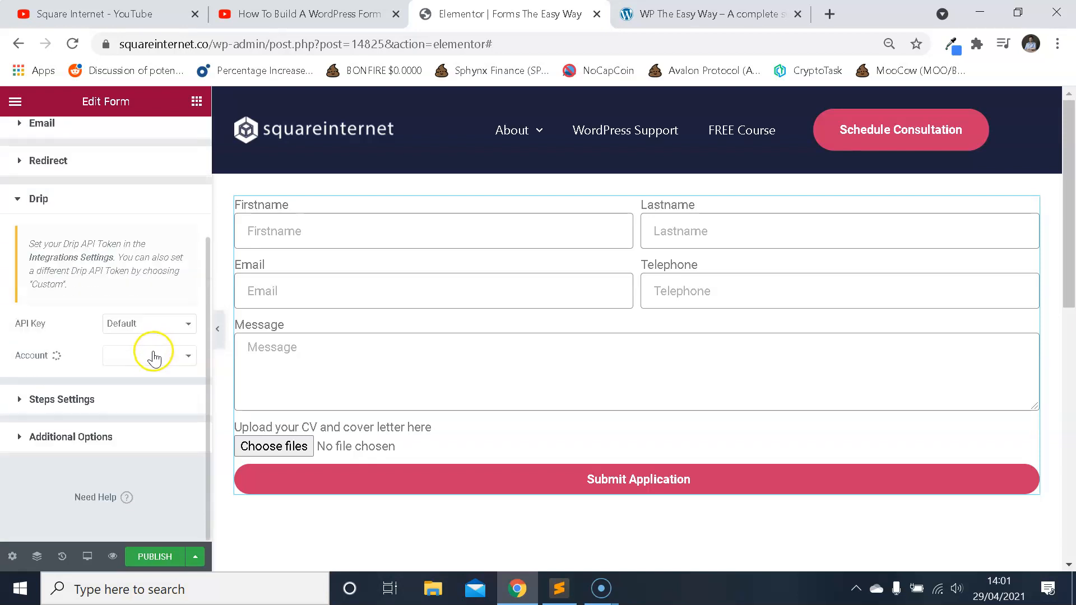
# - Close the Drip settings and remove Drip from the form's actions after submit
pyautogui.scroll(3, 106, 325)
pyautogui.click(77, 314)
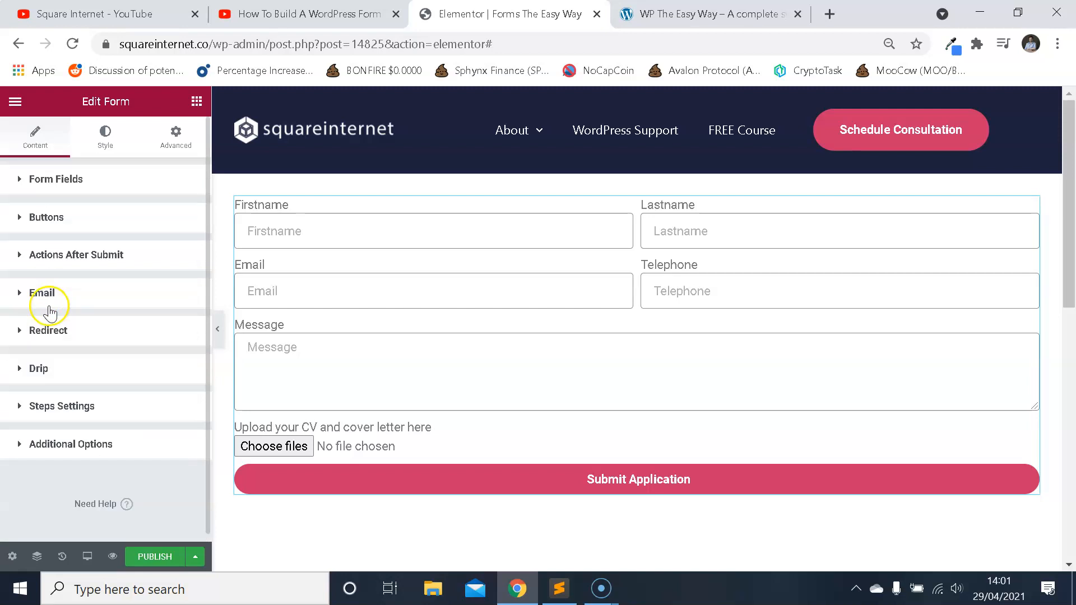
pyautogui.click(95, 265)
pyautogui.click(74, 325)
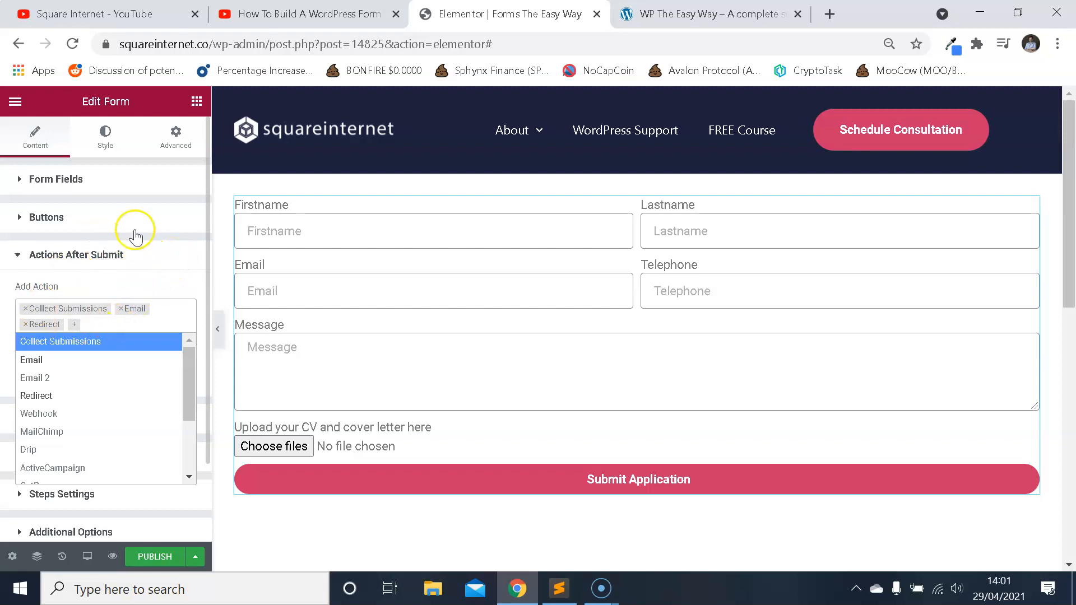
pyautogui.click(146, 255)
pyautogui.click(138, 255)
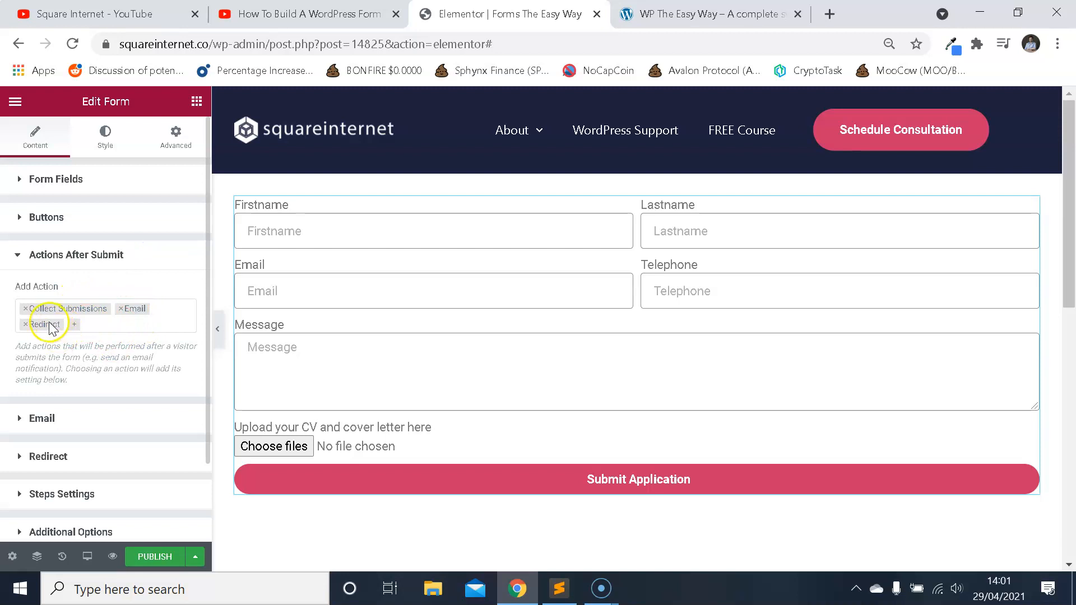
# - Examine the recipient and subject settings of the form's Email action
pyautogui.scroll(-2, 64, 317)
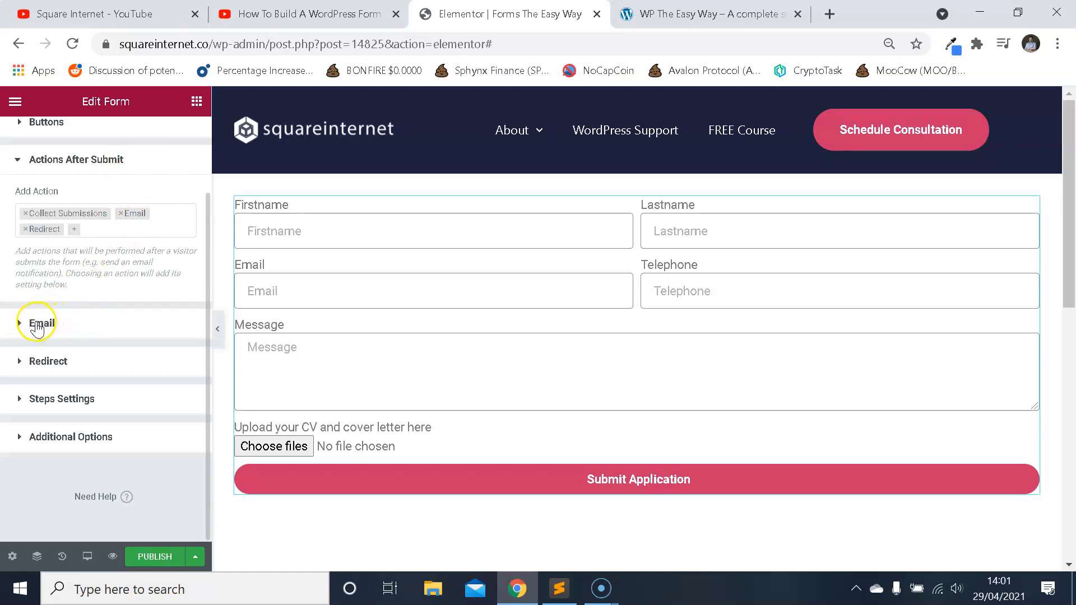
pyautogui.scroll(2, 88, 328)
pyautogui.scroll(-2, 96, 336)
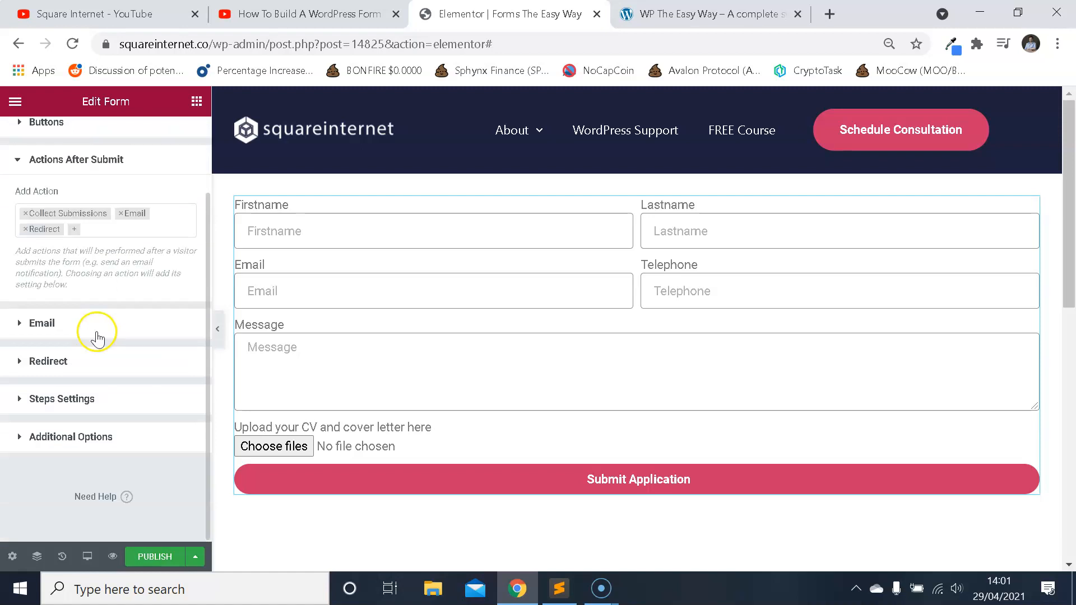
pyautogui.click(64, 325)
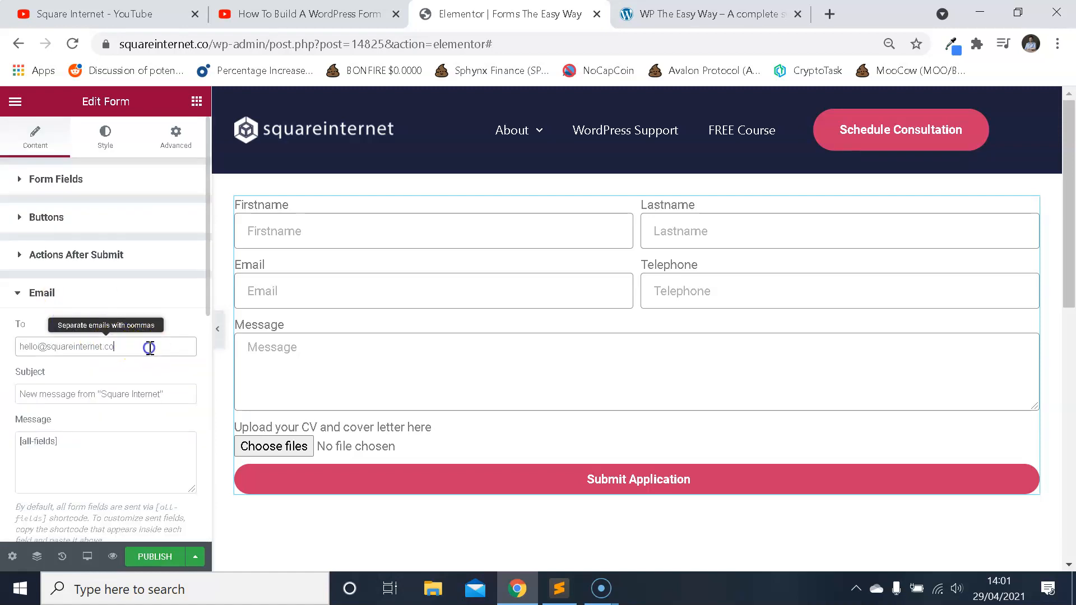
pyautogui.scroll(-2, 137, 358)
pyautogui.tripleClick(137, 233)
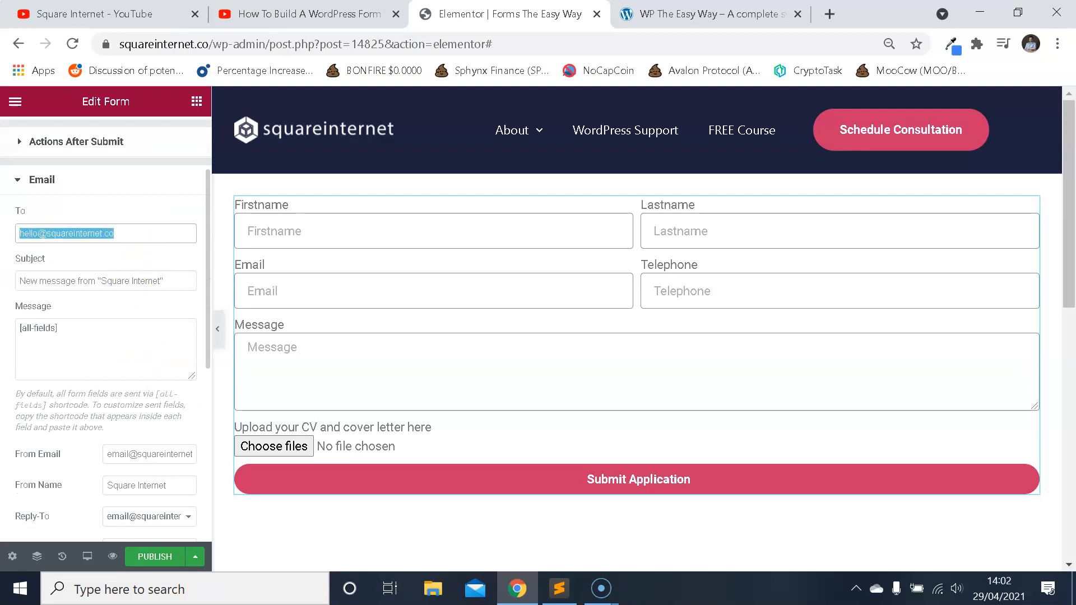
pyautogui.click(50, 269)
pyautogui.moveTo(176, 287); pyautogui.dragTo(4, 280)
# - Examine the message content of the Email action and the note on customizing sent fields
pyautogui.click(92, 320)
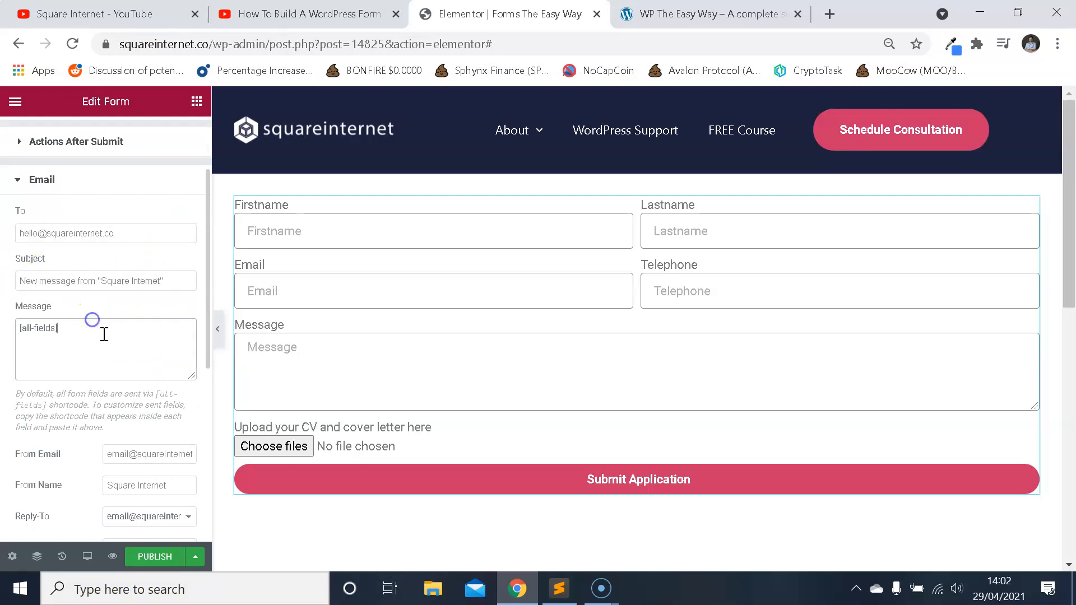
pyautogui.scroll(-2, 101, 328)
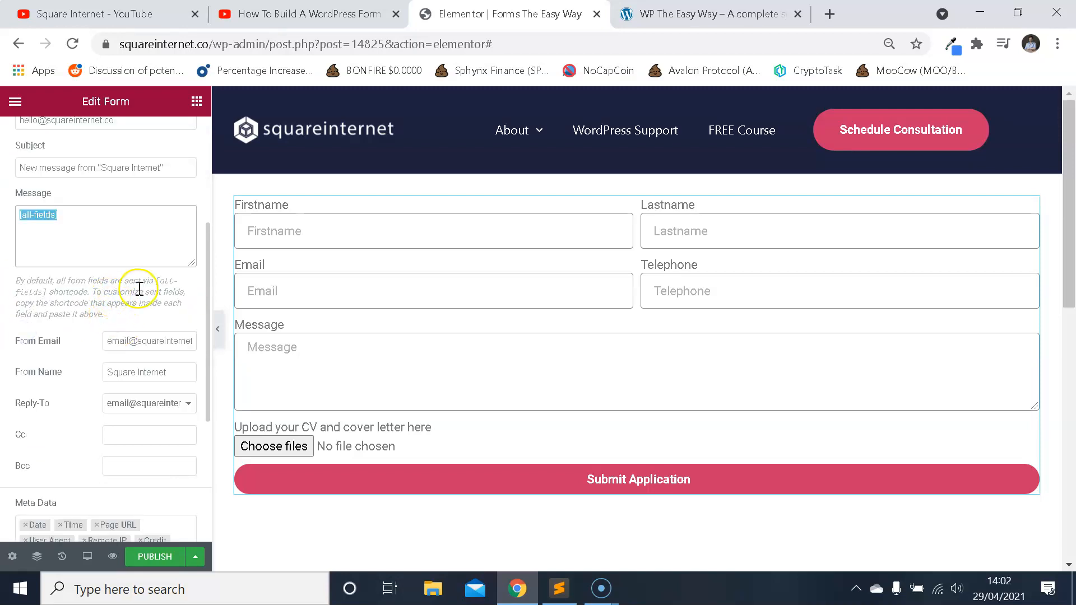
pyautogui.click(95, 252)
pyautogui.moveTo(114, 225); pyautogui.dragTo(3, 198)
pyautogui.scroll(2, 104, 276)
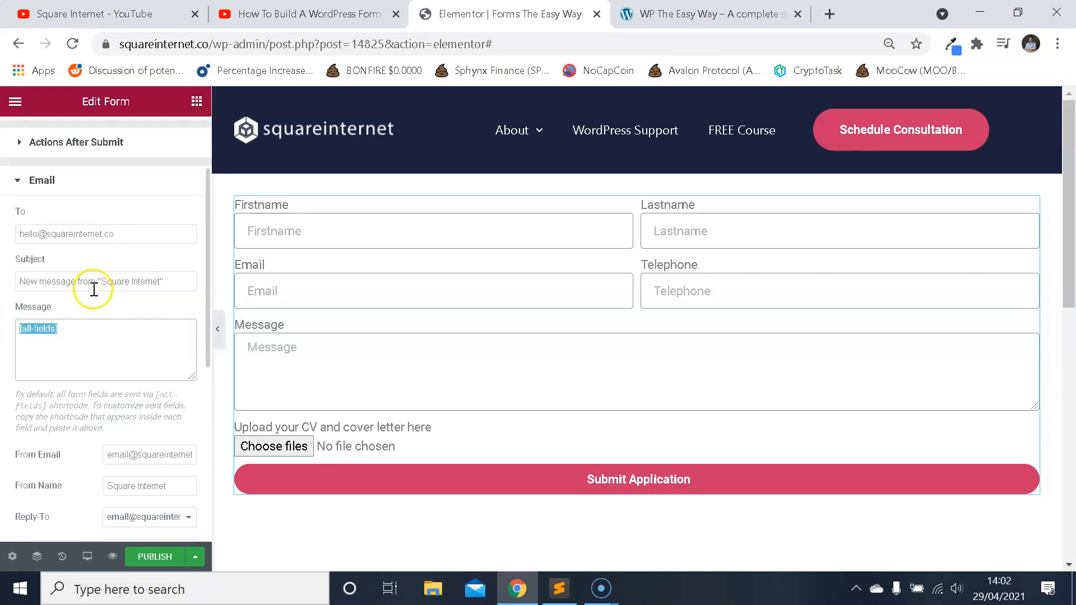
pyautogui.click(111, 334)
pyautogui.click(73, 335)
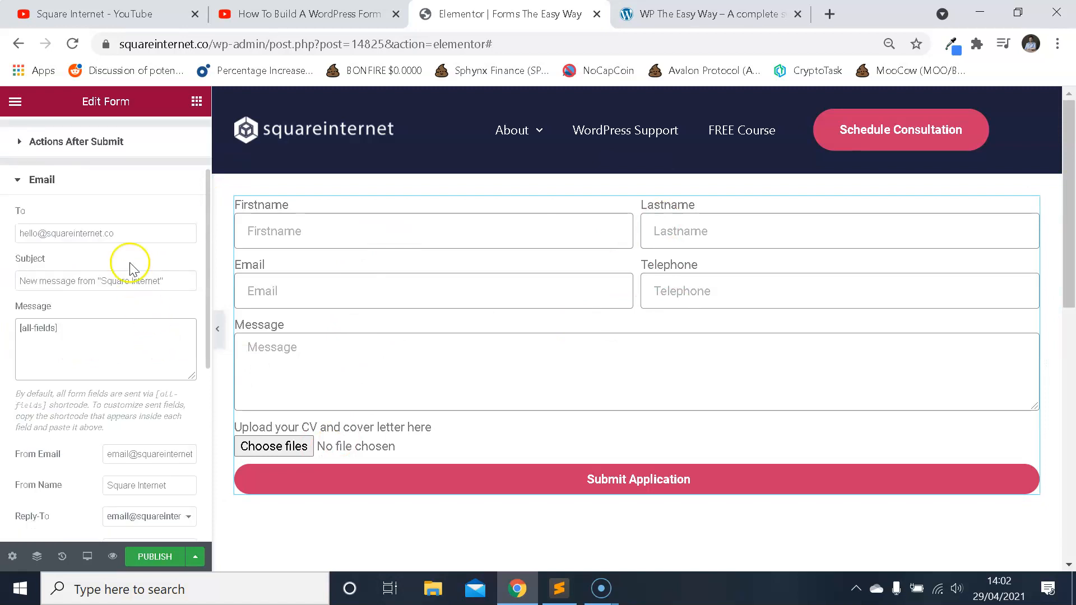
# - Copy the Firstname field's shortcode from its advanced settings
pyautogui.scroll(2, 132, 263)
pyautogui.click(56, 178)
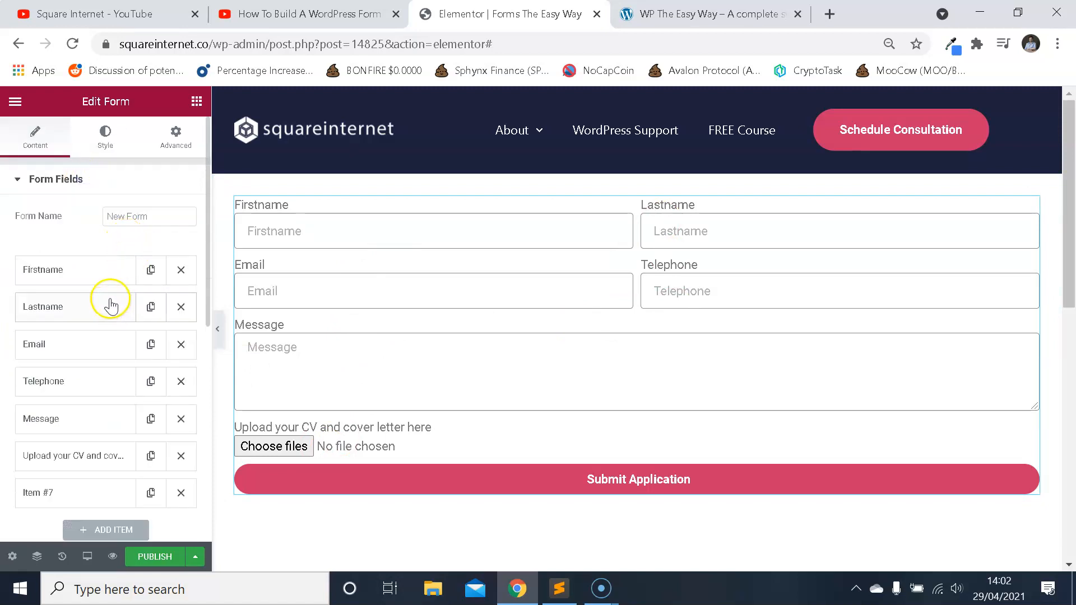
pyautogui.scroll(-2, 108, 291)
pyautogui.click(73, 152)
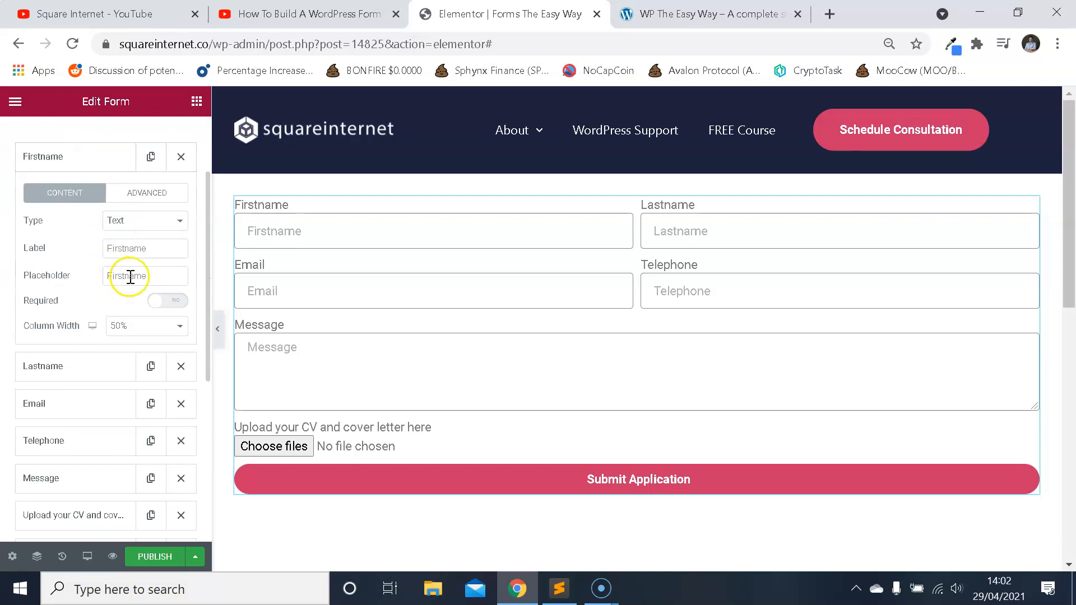
pyautogui.click(144, 191)
pyautogui.moveTo(174, 328); pyautogui.dragTo(94, 333)
pyautogui.hotkey('ctrl', 'c')
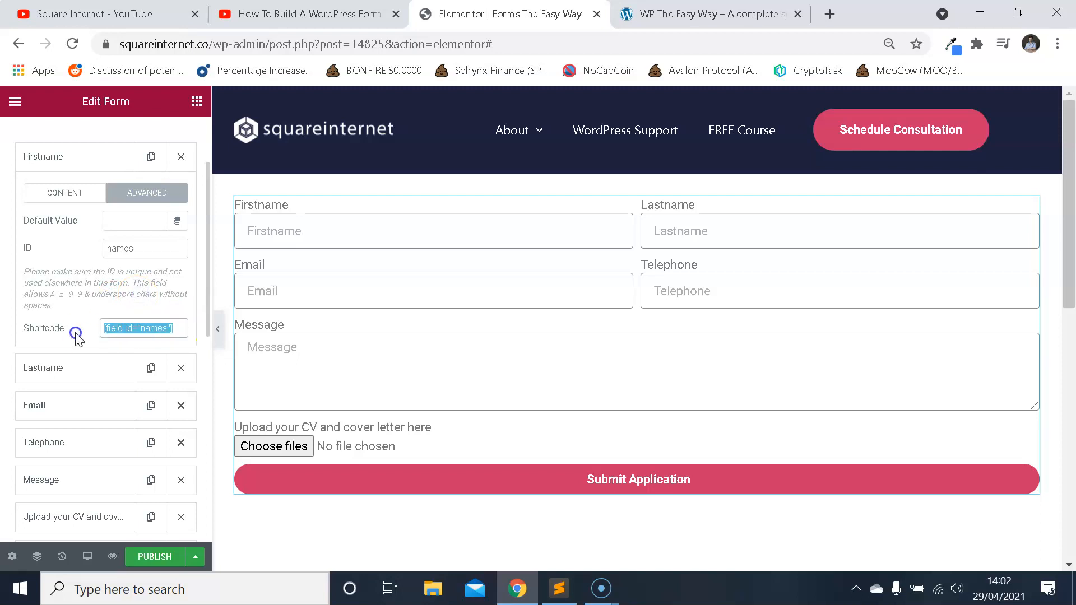
# - Insert the shortcode [field id="names"] on a new line below [all-fields] in the Email action's message
pyautogui.scroll(-6, 85, 213)
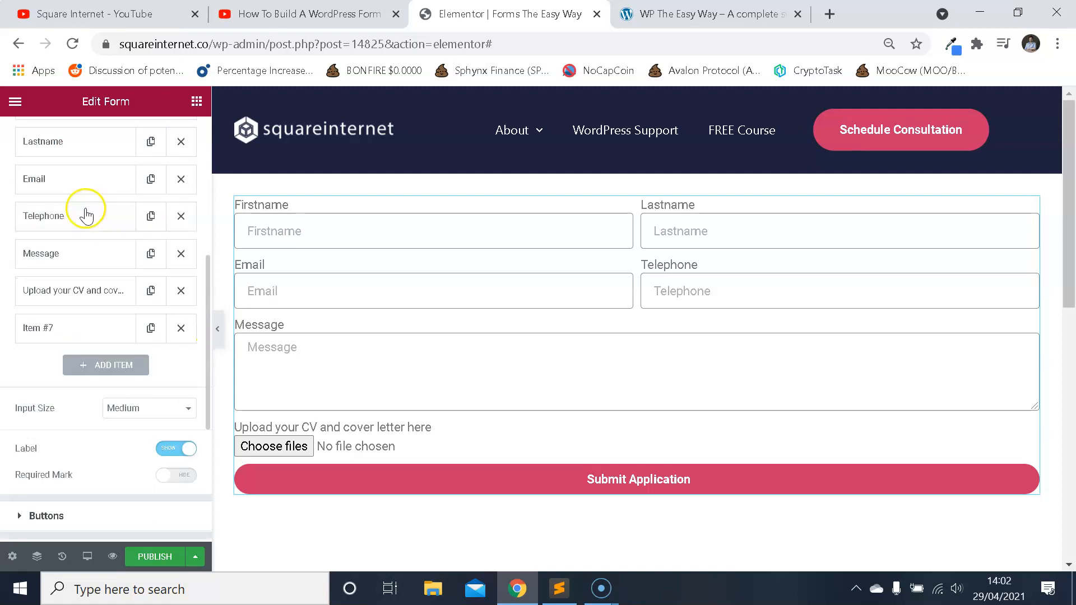
pyautogui.scroll(-2, 85, 452)
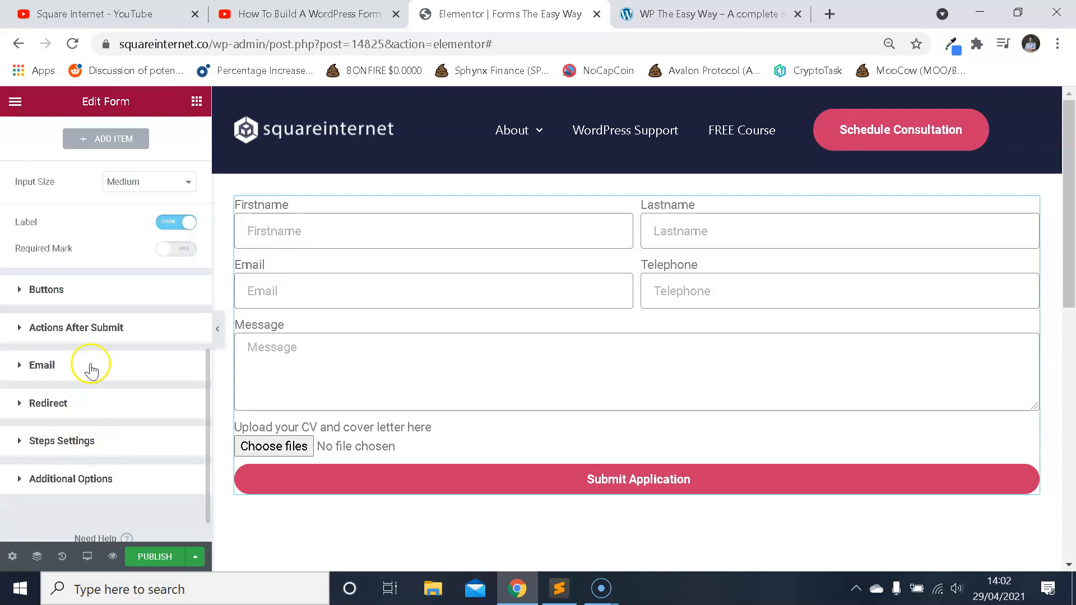
pyautogui.click(119, 360)
pyautogui.scroll(-2, 115, 342)
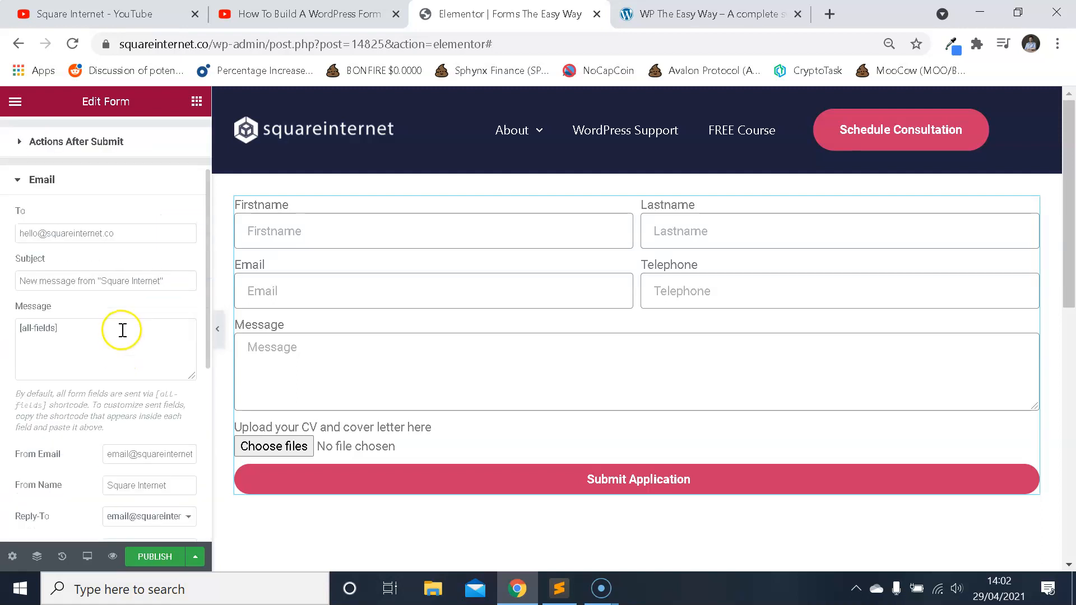
pyautogui.click(103, 333)
pyautogui.press('Return')
pyautogui.hotkey('ctrl', 'v')
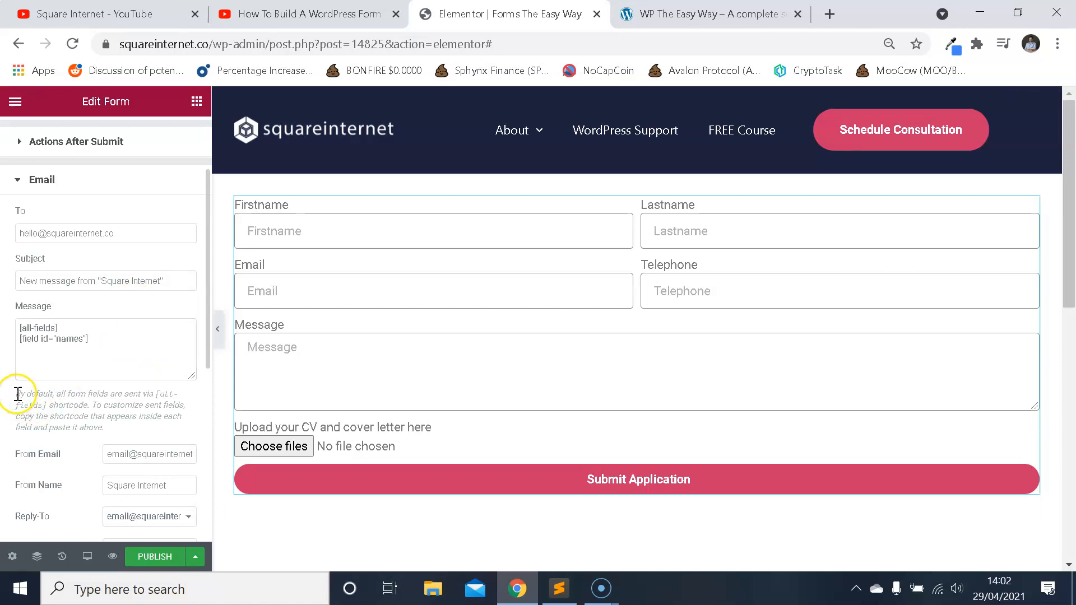
# - Read the note below the email message about customizing sent fields with shortcodes
pyautogui.moveTo(46, 391); pyautogui.dragTo(119, 389)
pyautogui.moveTo(156, 394); pyautogui.dragTo(177, 424)
pyautogui.click(81, 404)
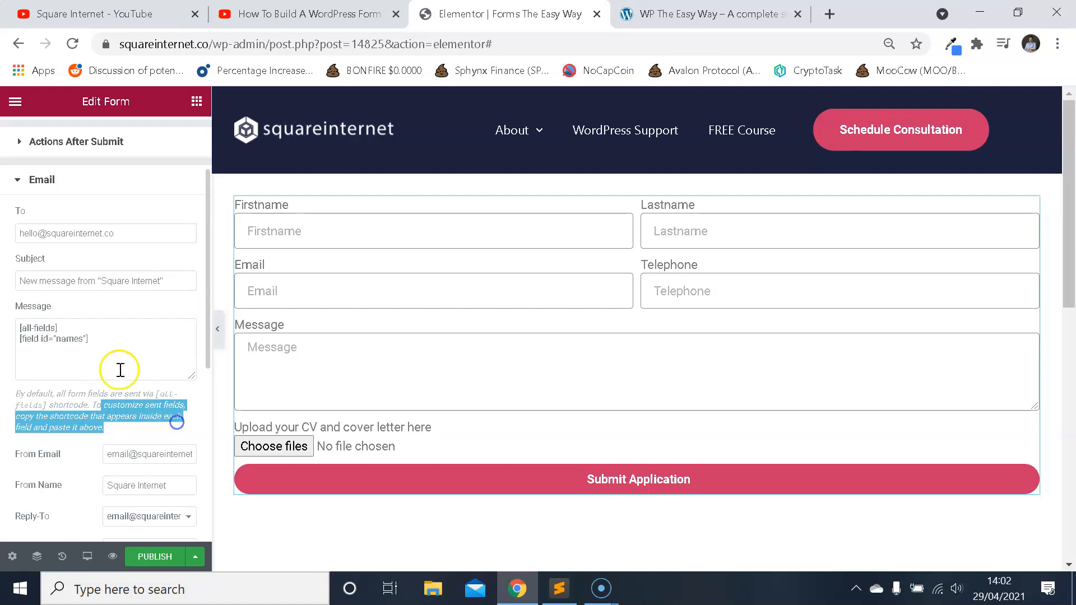
# - Examine the shortcodes in the email message and locate the Message field's shortcode in its advanced settings
pyautogui.click(109, 350)
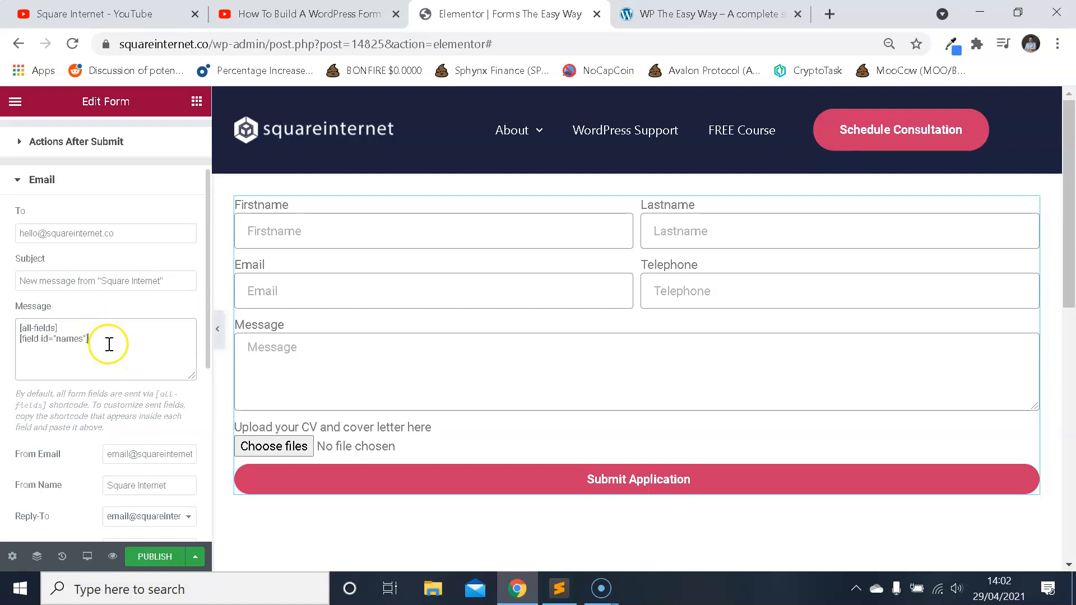
pyautogui.moveTo(106, 338); pyautogui.dragTo(8, 325)
pyautogui.scroll(3, 84, 303)
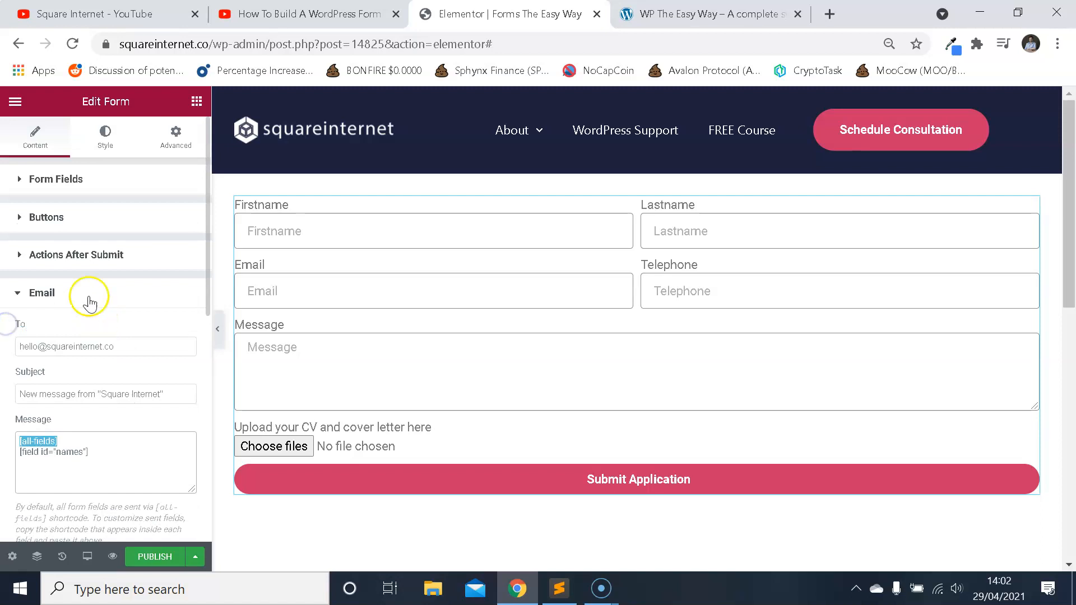
pyautogui.click(61, 179)
pyautogui.scroll(-2, 84, 314)
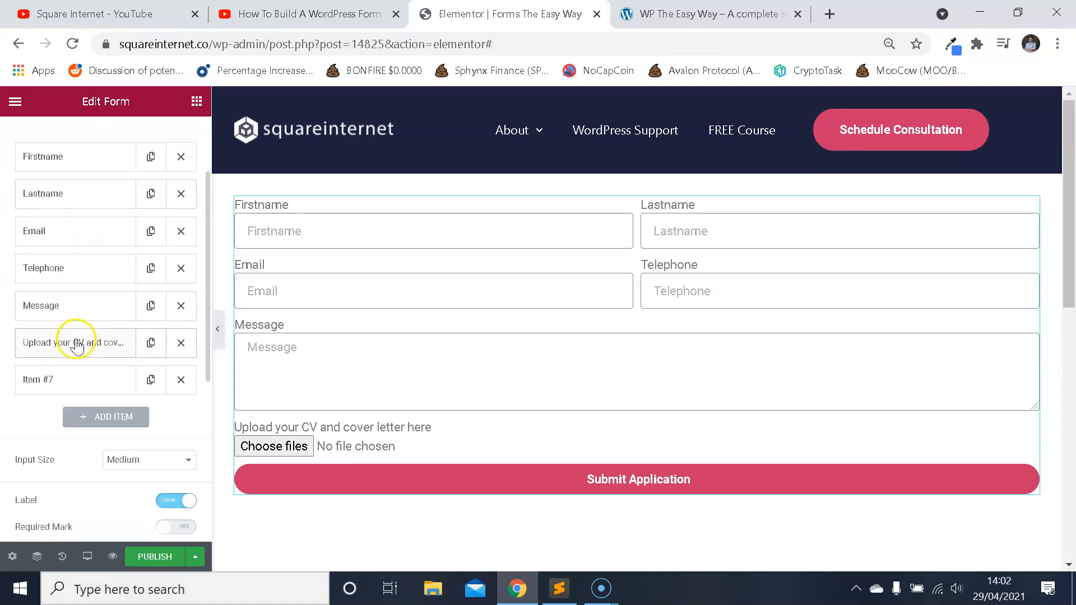
pyautogui.click(75, 305)
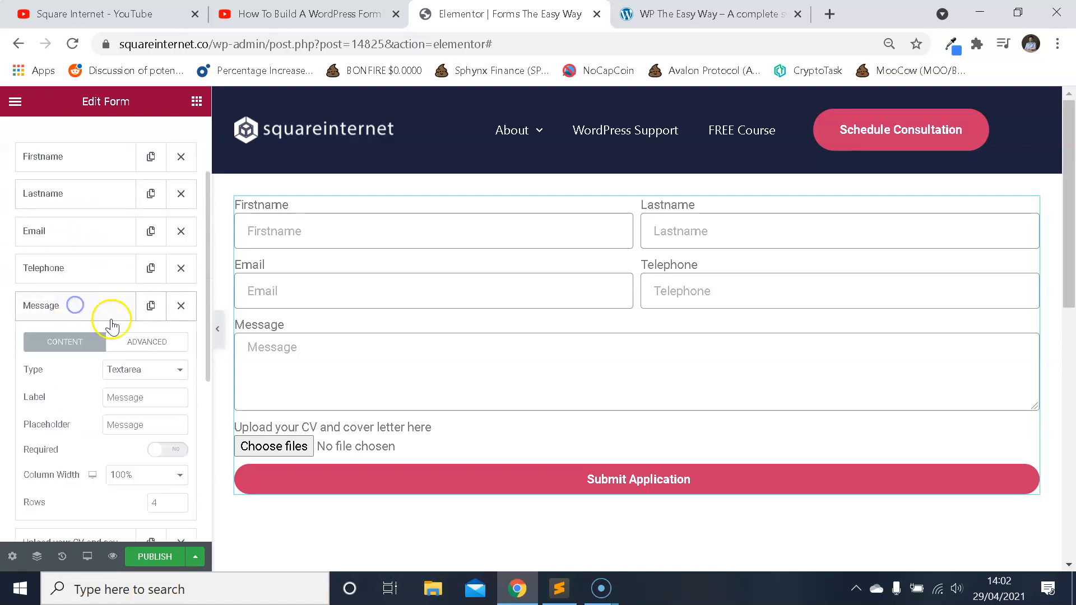
pyautogui.click(162, 339)
pyautogui.moveTo(182, 476); pyautogui.dragTo(96, 476)
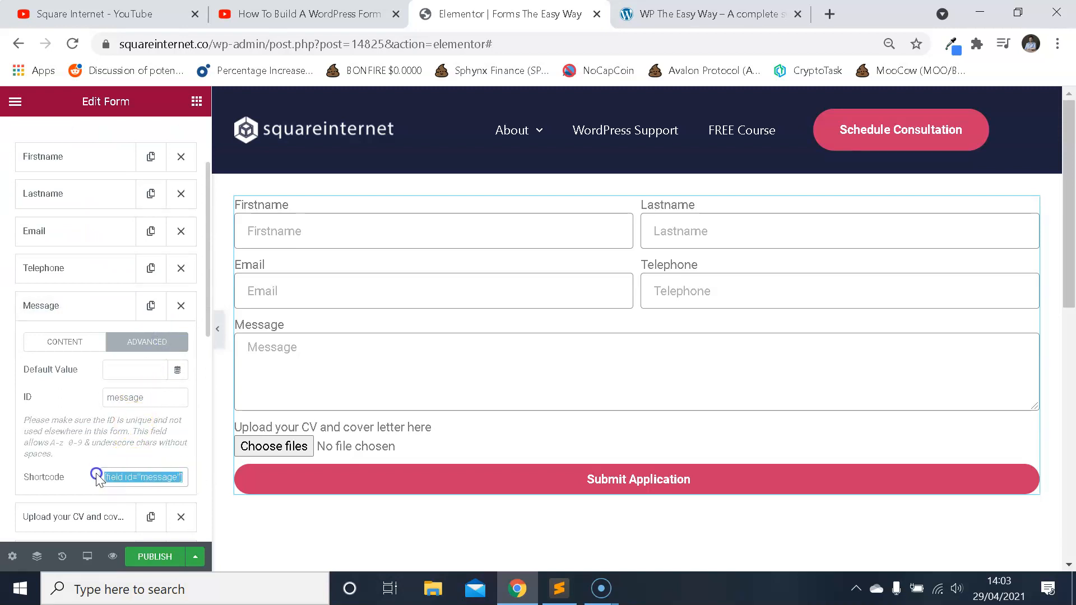
# - Read the note on actions performed after submit and review the Email action's sender, reply-to and metadata settings
pyautogui.scroll(-6, 101, 389)
pyautogui.click(90, 330)
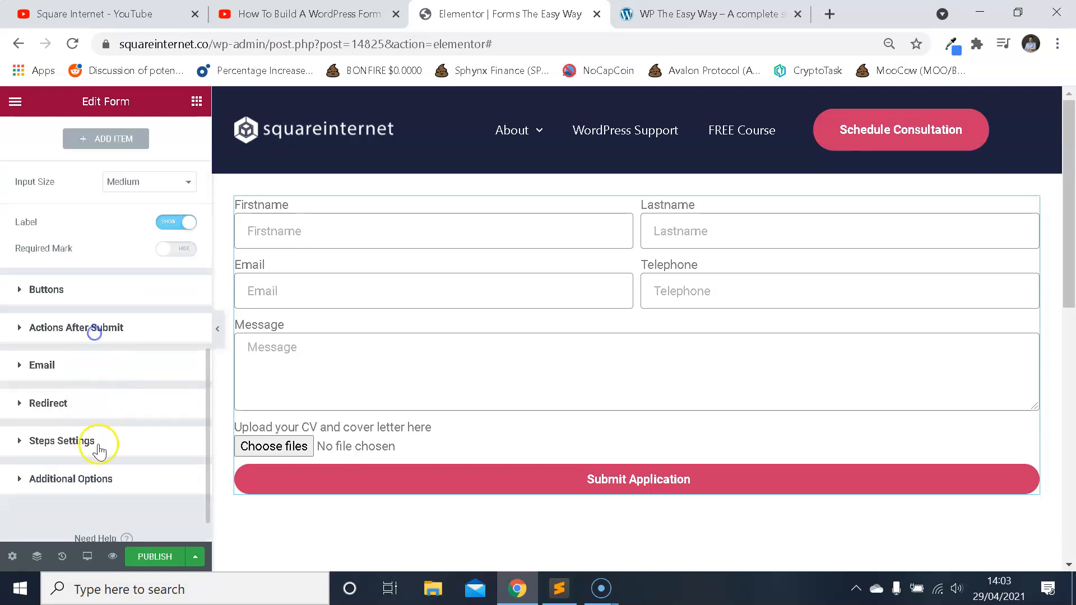
pyautogui.moveTo(109, 388); pyautogui.dragTo(17, 350)
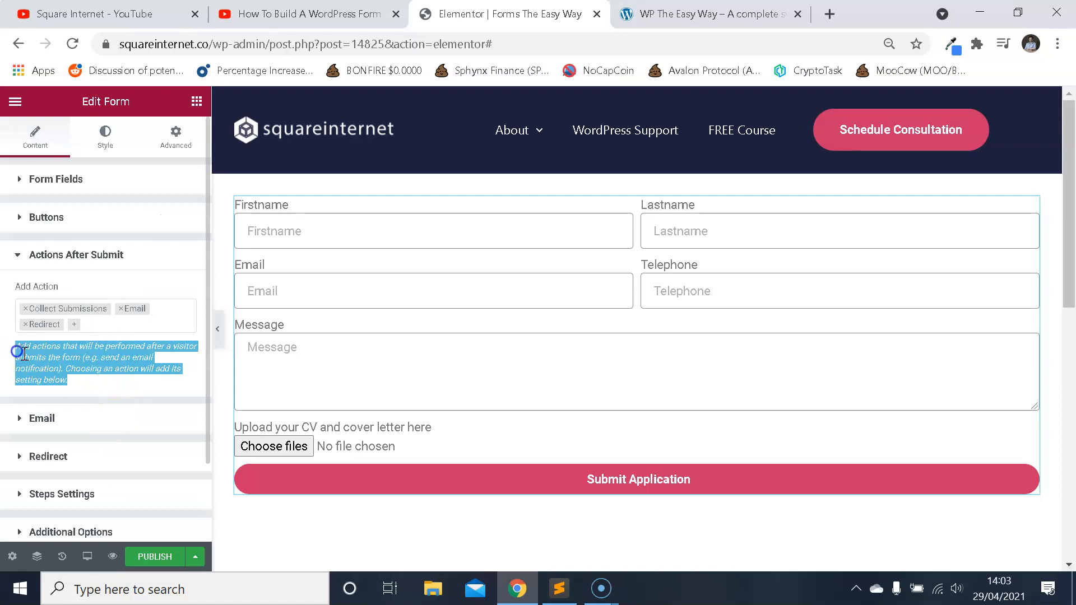
pyautogui.click(68, 368)
pyautogui.click(110, 412)
pyautogui.scroll(-4, 110, 417)
pyautogui.scroll(-2, 121, 329)
pyautogui.scroll(2, 120, 331)
pyautogui.scroll(-2, 115, 357)
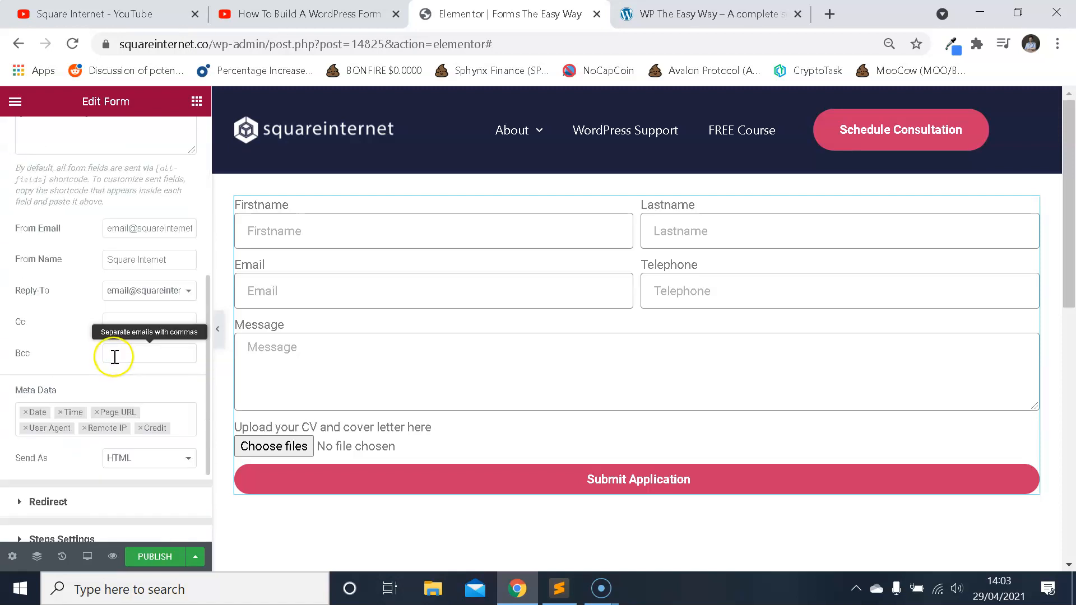
# - Set the Email action's From Email to the site's hello address
pyautogui.scroll(2, 115, 364)
pyautogui.tripleClick(158, 342)
pyautogui.write('hello')
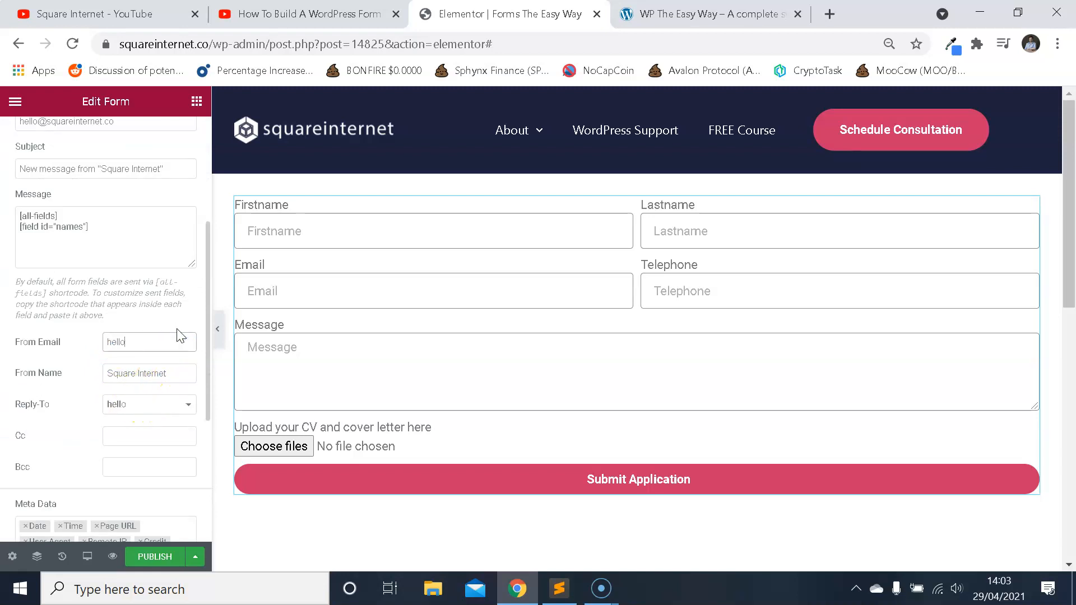
pyautogui.press('BackSpace')
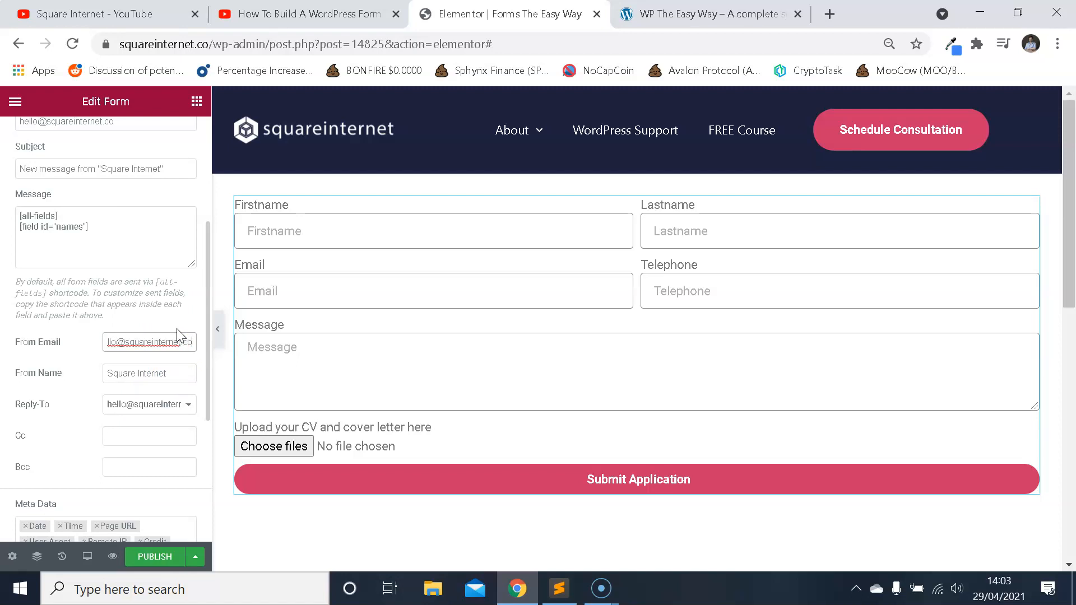
pyautogui.moveTo(188, 343); pyautogui.dragTo(60, 345)
pyautogui.click(135, 378)
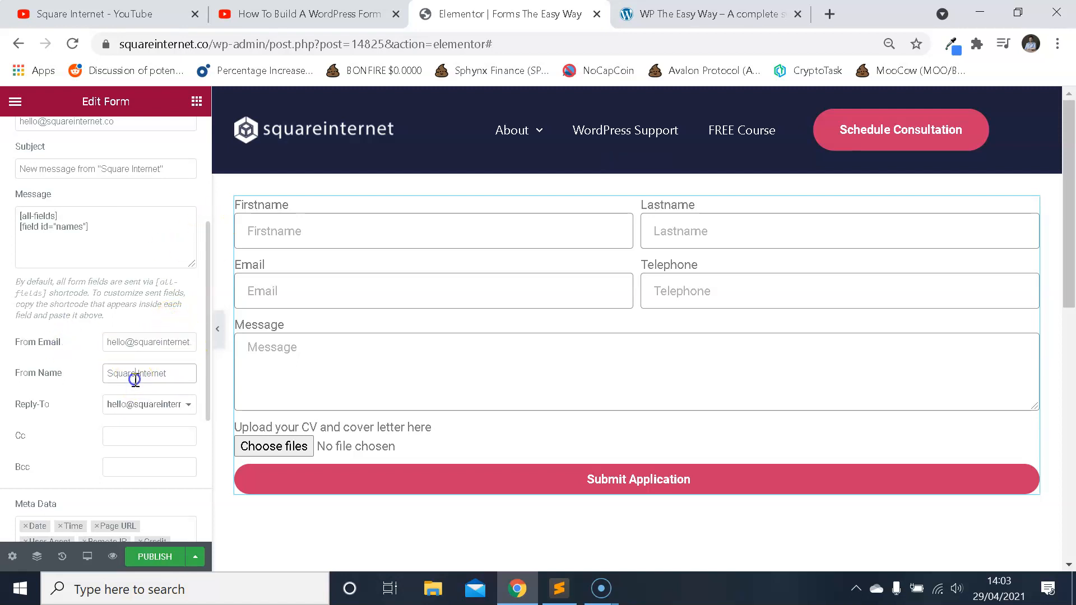
# - Examine the Email action's Cc, Bcc and Meta Data settings
pyautogui.scroll(-2, 144, 364)
pyautogui.click(138, 329)
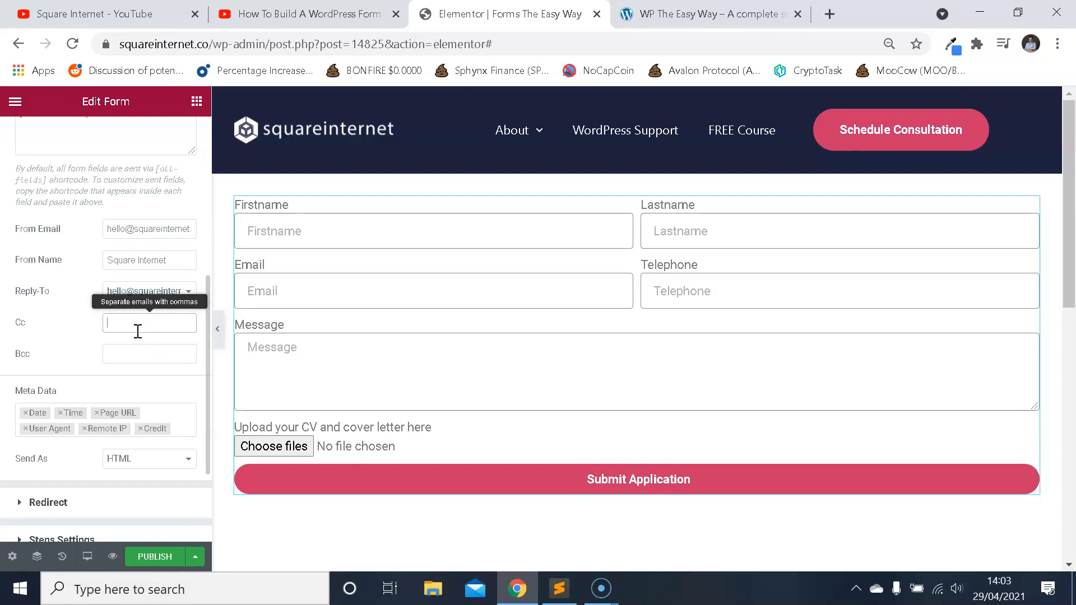
pyautogui.click(144, 353)
pyautogui.click(121, 352)
pyautogui.scroll(-2, 93, 202)
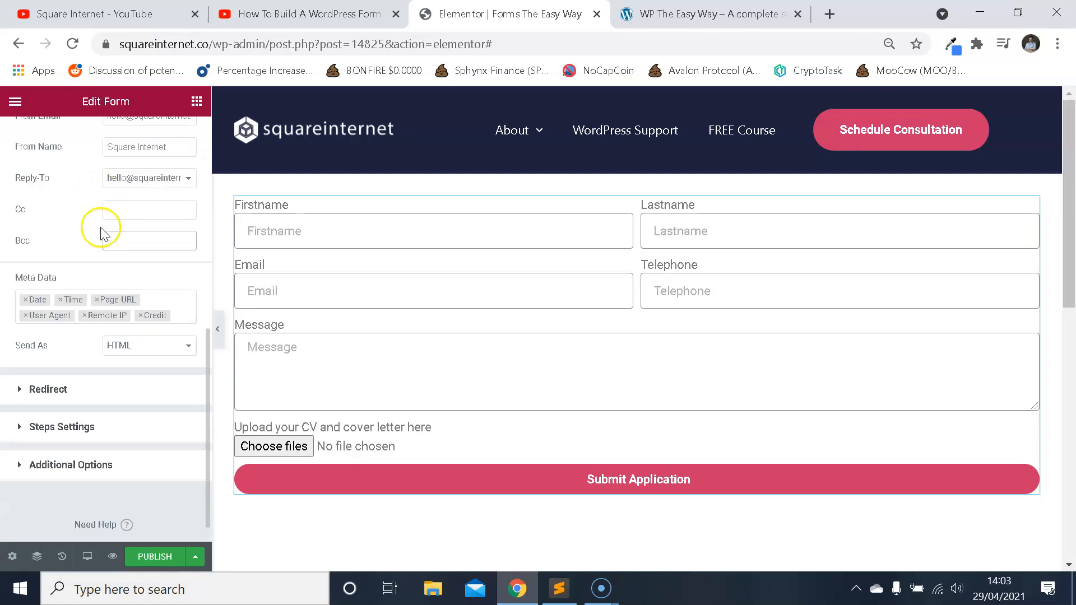
# - Examine the Redirect action's target setting and the list of actions added after submit
pyautogui.click(101, 399)
pyautogui.click(104, 397)
pyautogui.click(122, 385)
pyautogui.scroll(-1, 360, 367)
pyautogui.scroll(1, 357, 356)
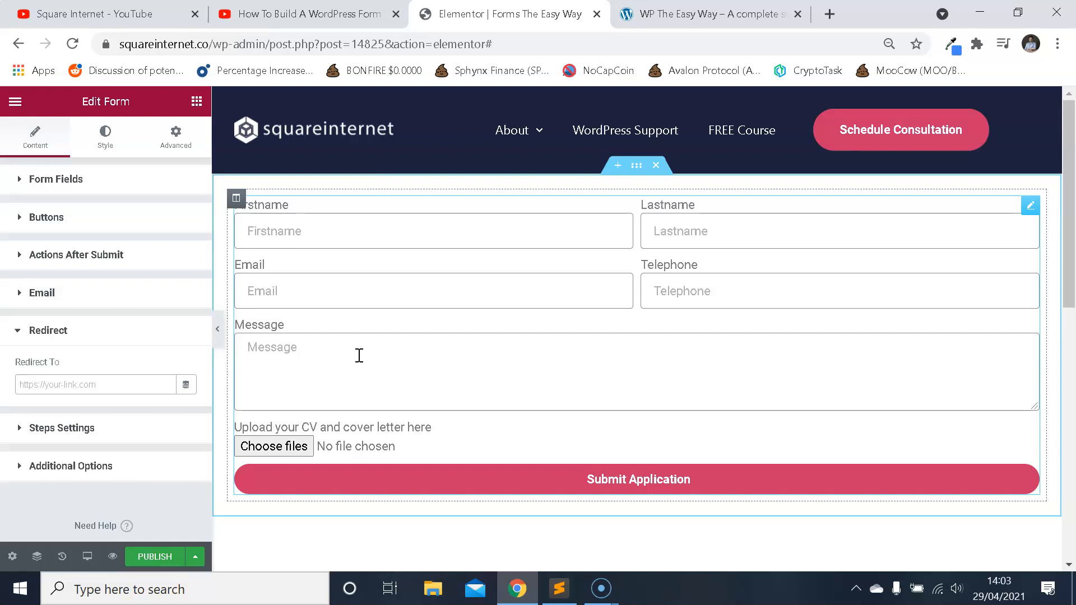
pyautogui.click(91, 382)
pyautogui.click(78, 256)
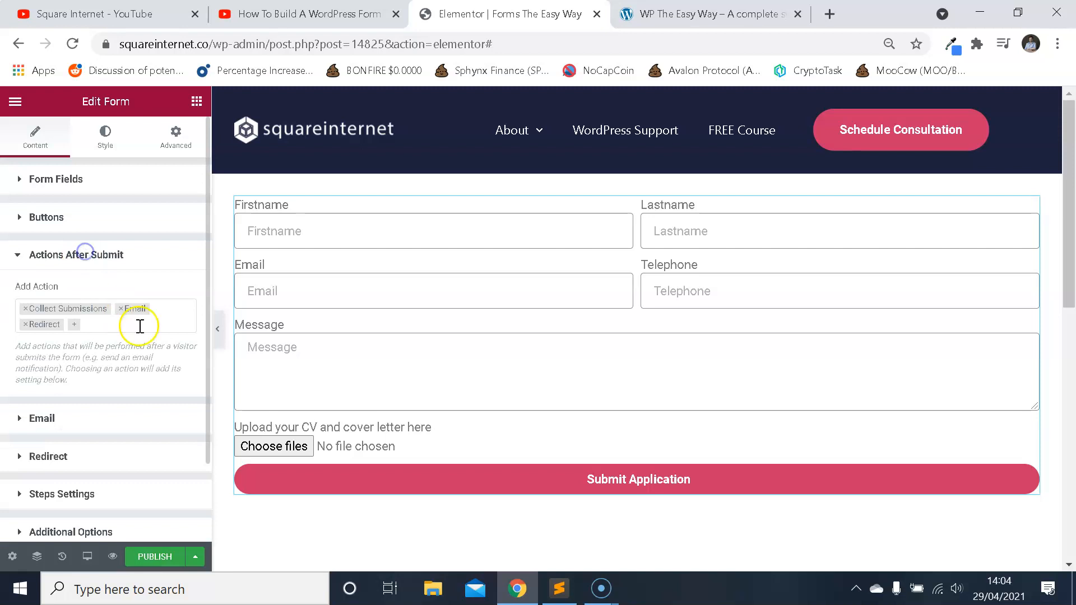
pyautogui.scroll(-2, 84, 331)
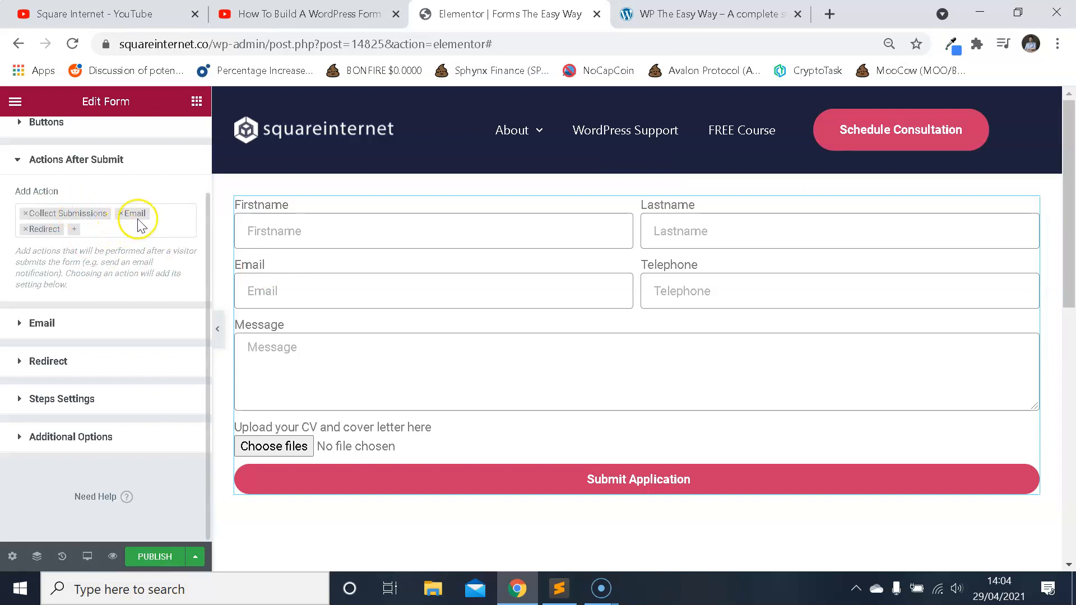
# - Try squareinternet.co as the Redirect action's target address and clear the entry again
pyautogui.click(88, 360)
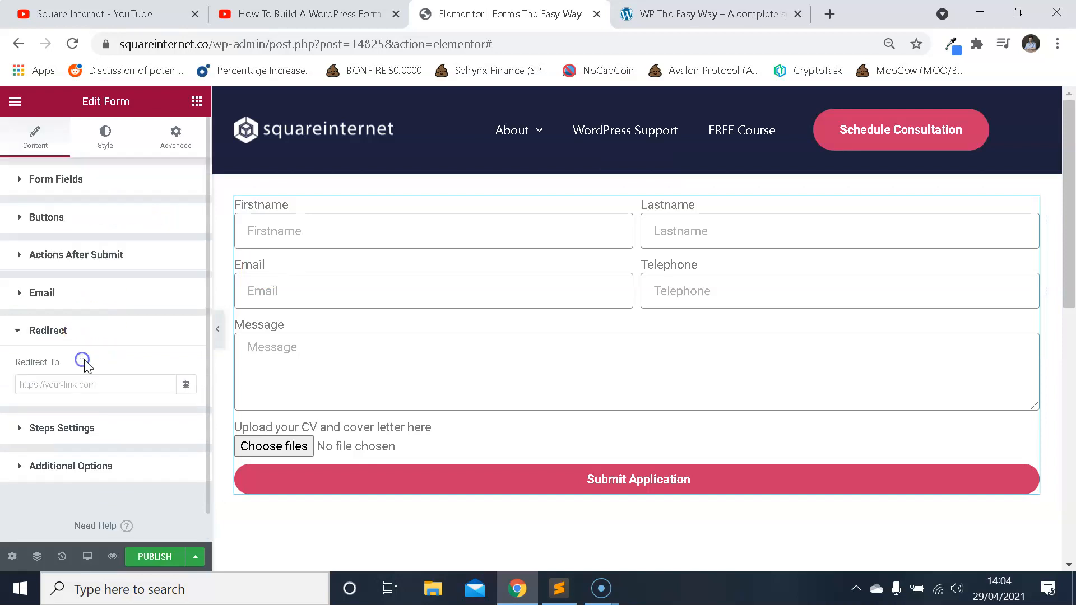
pyautogui.click(103, 383)
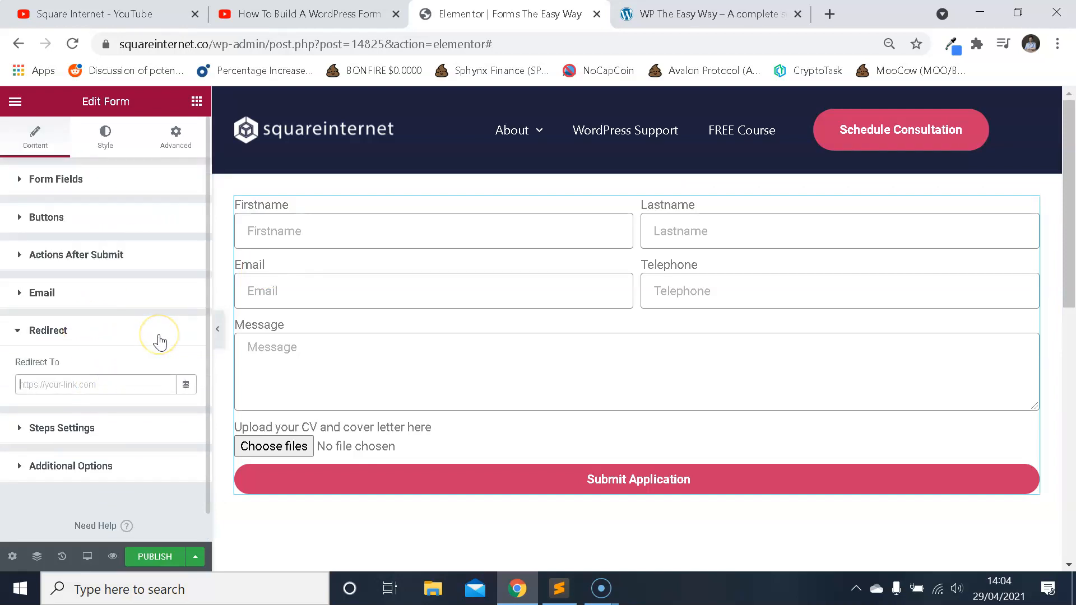
pyautogui.write('squareinternet.co')
pyautogui.hotkey('ctrl', 'a')
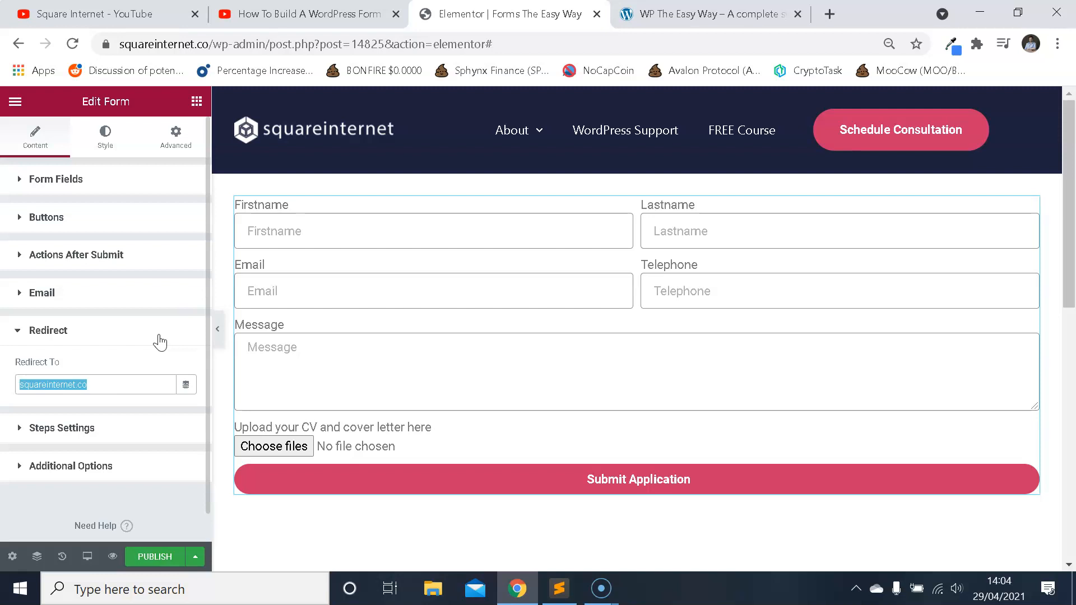
pyautogui.press('BackSpace')
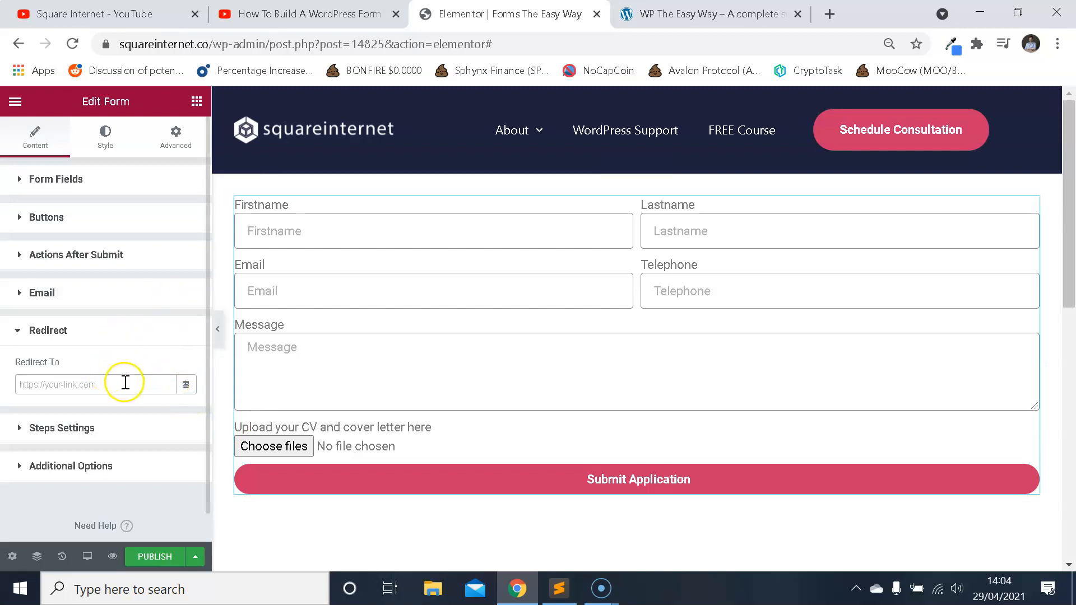
# - Enable Custom Messages in the form's Additional Options
pyautogui.scroll(-1, 127, 389)
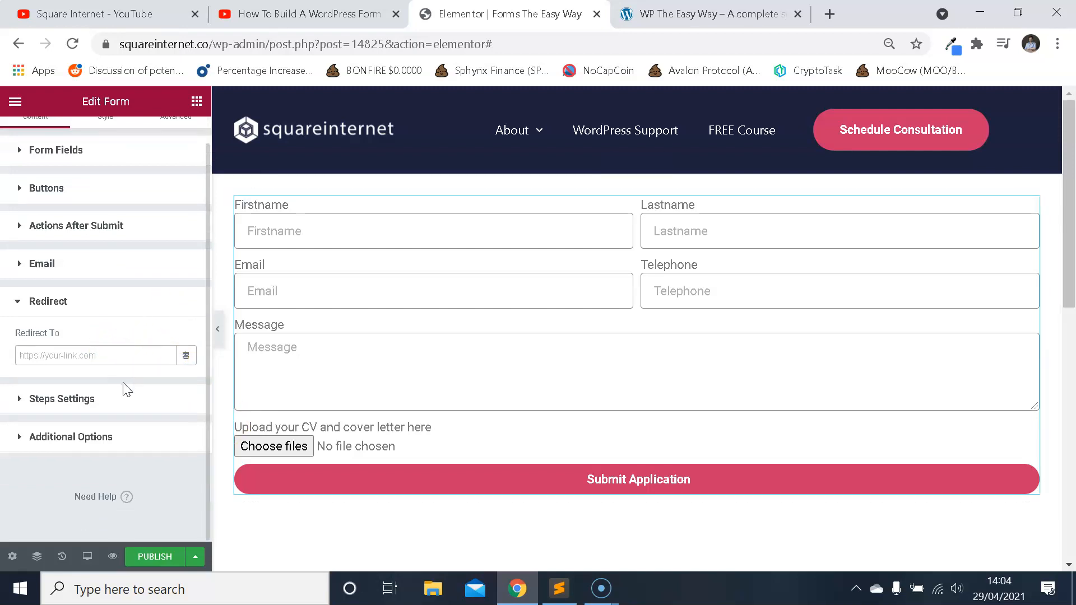
pyautogui.click(91, 438)
pyautogui.scroll(-2, 95, 413)
pyautogui.scroll(2, 101, 355)
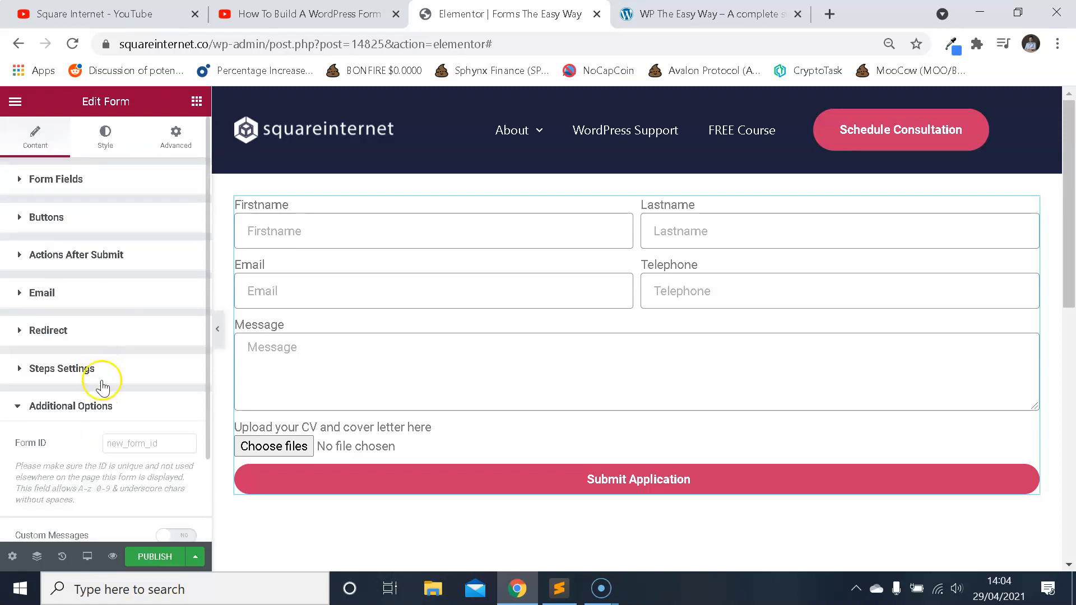
pyautogui.click(104, 402)
pyautogui.click(115, 404)
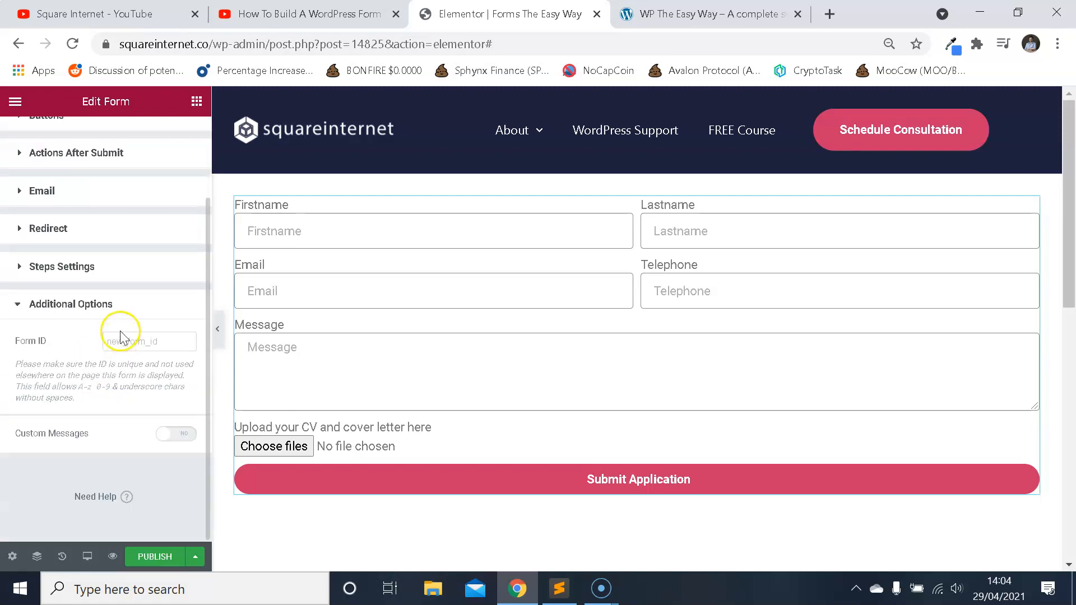
pyautogui.click(175, 433)
pyautogui.scroll(-2, 151, 351)
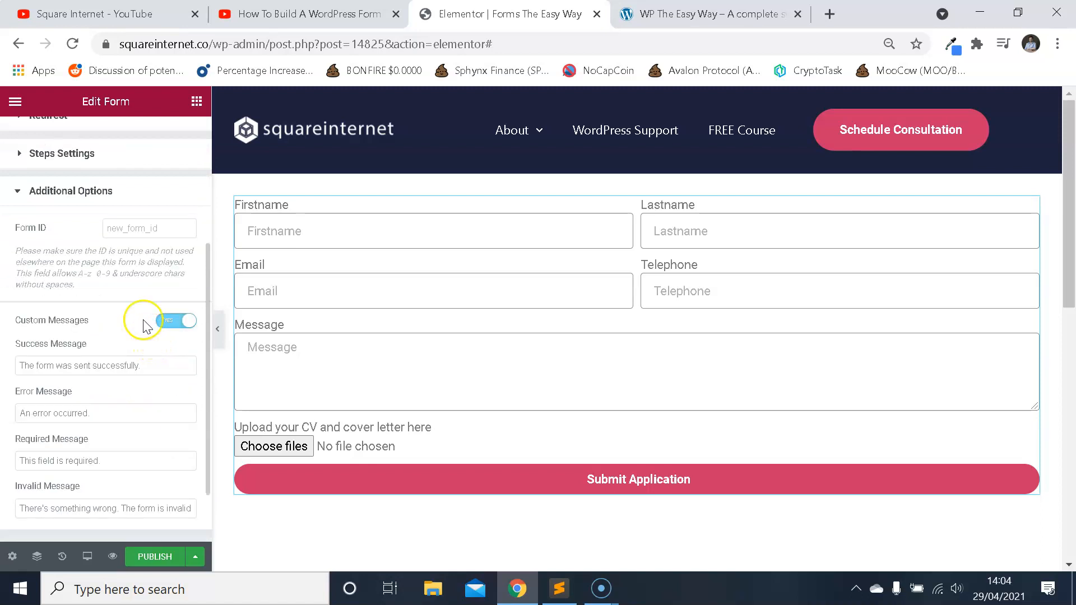
# - Examine the form's Success, Error, Required and Invalid custom messages
pyautogui.scroll(4, 129, 378)
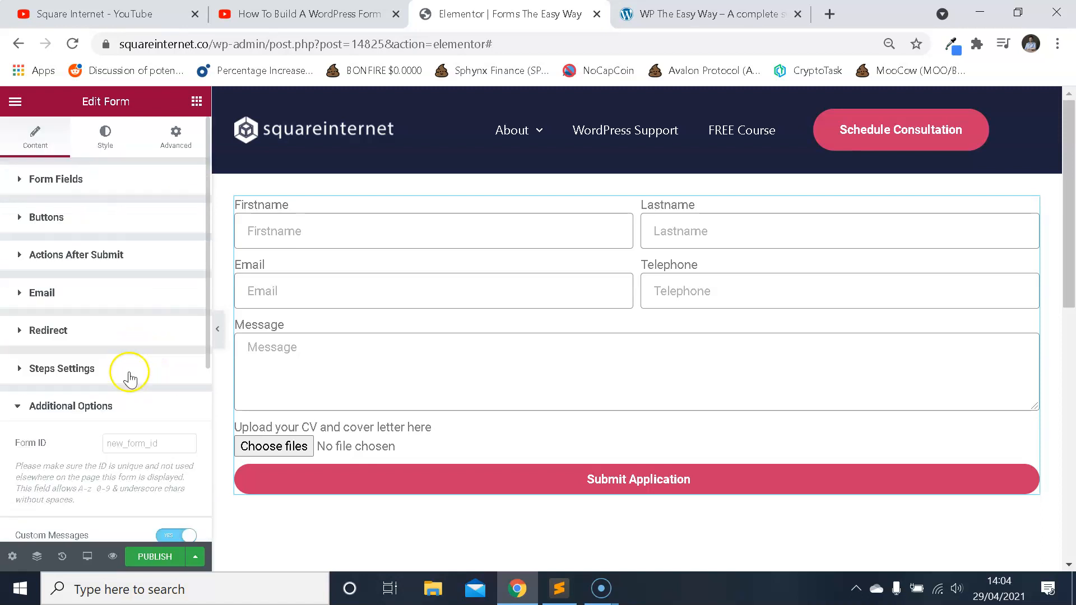
pyautogui.scroll(-4, 137, 359)
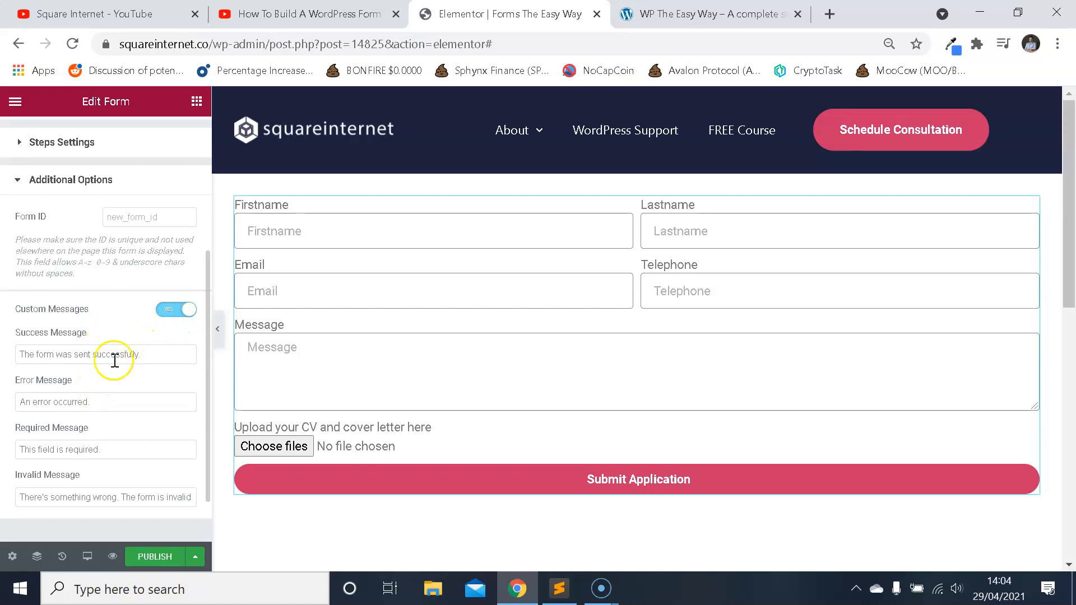
pyautogui.scroll(-2, 154, 350)
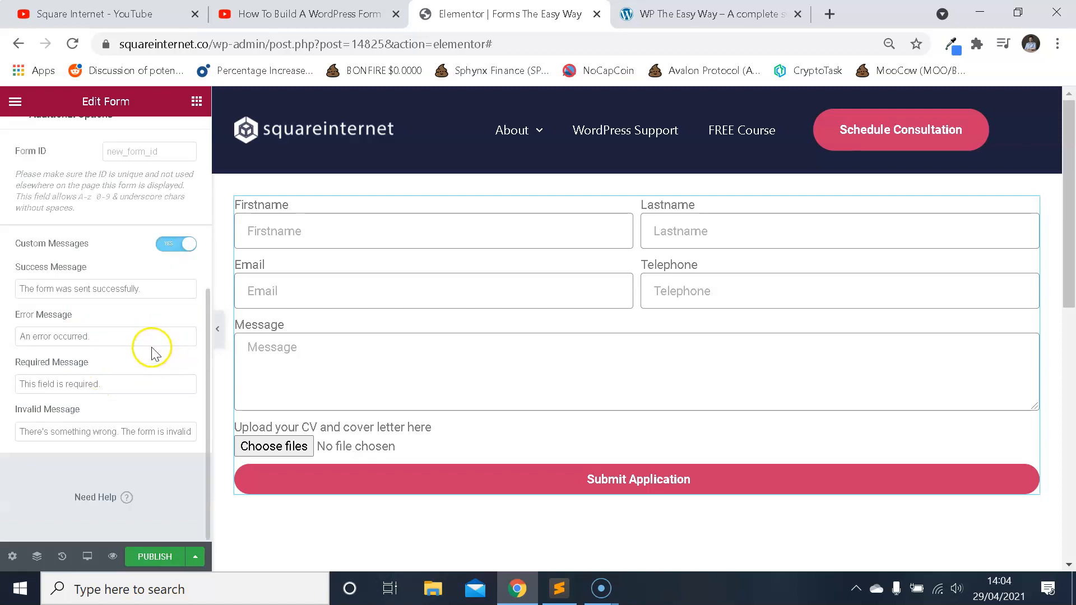
pyautogui.moveTo(88, 267); pyautogui.dragTo(36, 264)
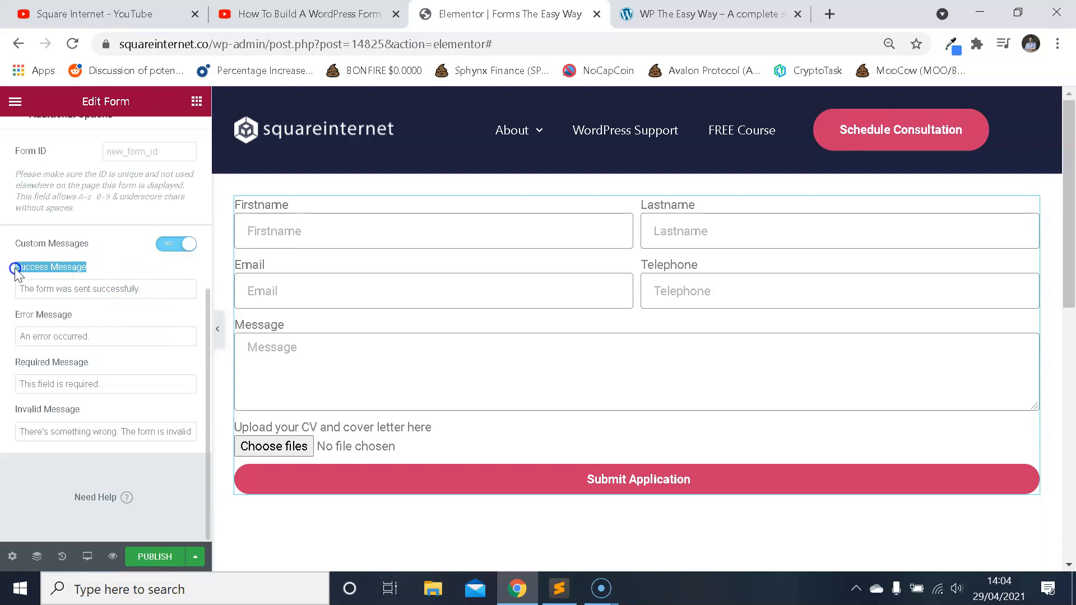
pyautogui.moveTo(77, 312); pyautogui.dragTo(3, 321)
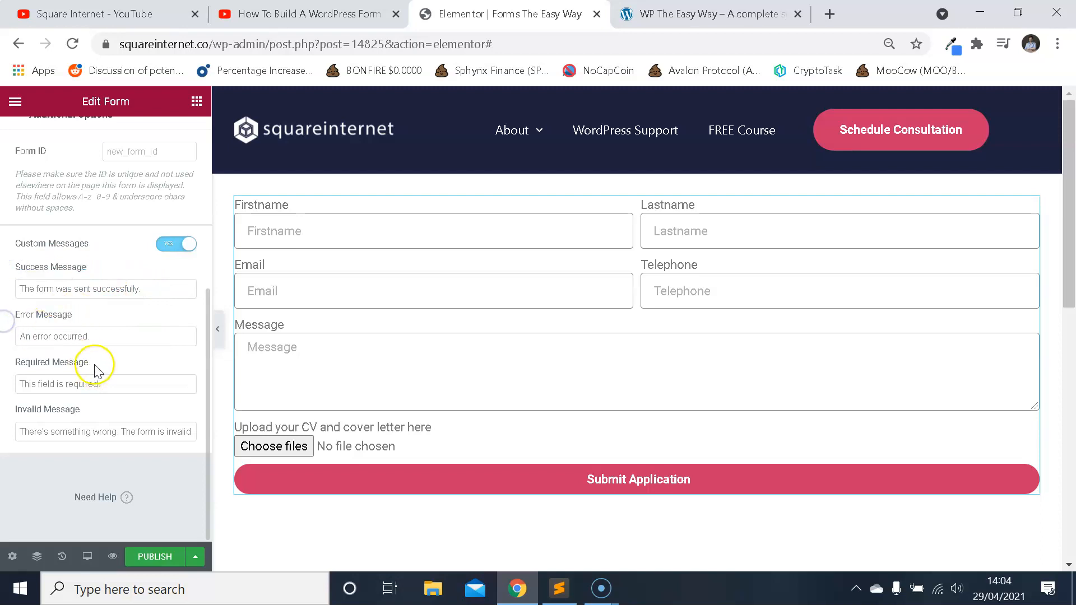
pyautogui.moveTo(98, 370); pyautogui.dragTo(11, 365)
pyautogui.moveTo(81, 412); pyautogui.dragTo(12, 417)
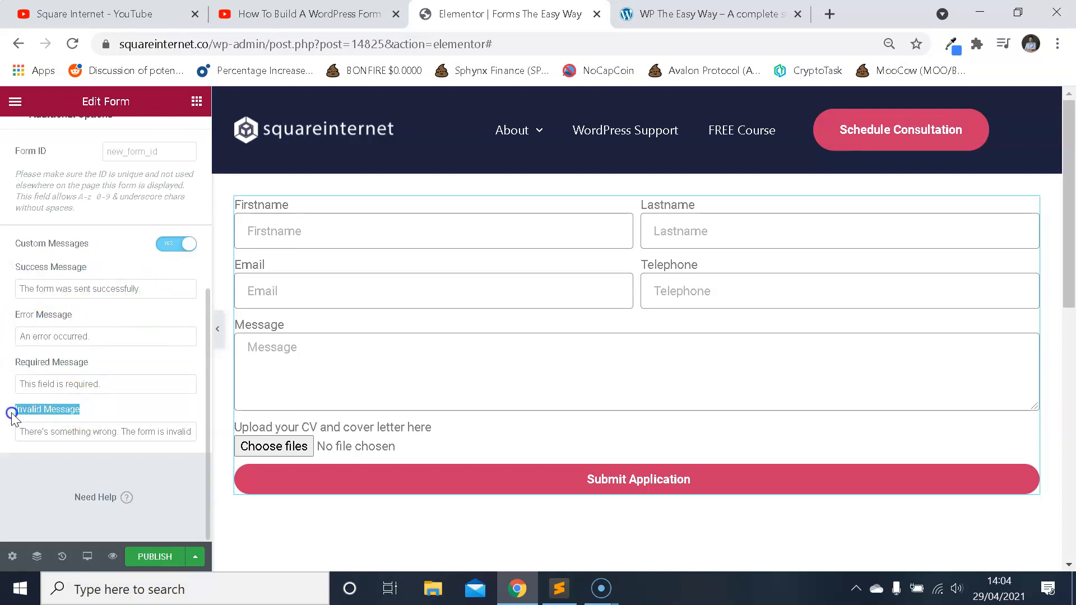
pyautogui.click(153, 291)
pyautogui.moveTo(156, 288); pyautogui.dragTo(16, 287)
pyautogui.moveTo(89, 267); pyautogui.dragTo(14, 270)
pyautogui.click(72, 273)
pyautogui.moveTo(95, 268); pyautogui.dragTo(12, 270)
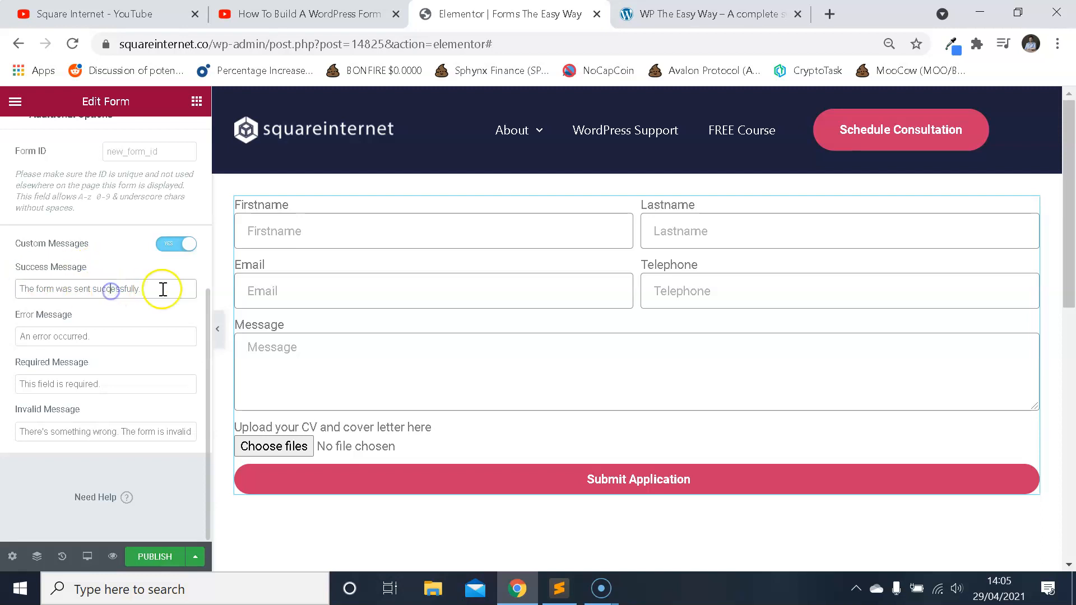
# - Set the Success Message to "Thanks for your message. We will be in touch soon!"
pyautogui.moveTo(161, 288); pyautogui.dragTo(19, 288)
pyautogui.write('T')
pyautogui.press('BackSpace')
pyautogui.write('Thanks f or yo')
pyautogui.press('BackSpace')
pyautogui.press('BackSpace')
pyautogui.press('BackSpace')
pyautogui.press('BackSpace')
pyautogui.press('BackSpace')
pyautogui.press('BackSpace')
pyautogui.write('or your message')
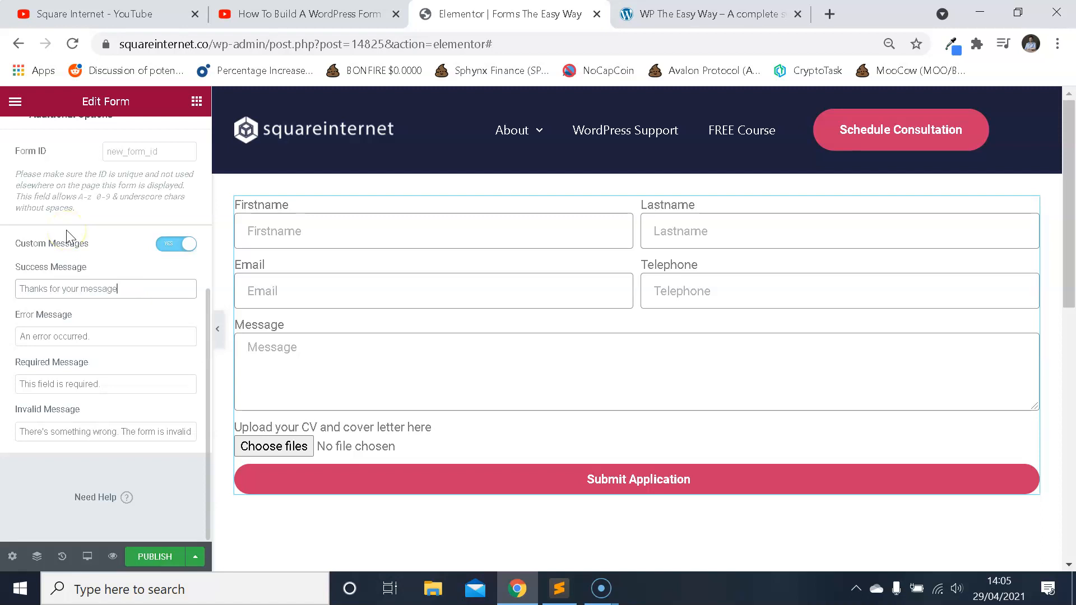
pyautogui.write('. We will be in touch sooN!')
pyautogui.press('BackSpace')
pyautogui.press('BackSpace')
pyautogui.write('n!')
# - Set the Error Message to "There was an error with your submission. Please check" followed by advice on putting the right type of info into each field
pyautogui.click(115, 333)
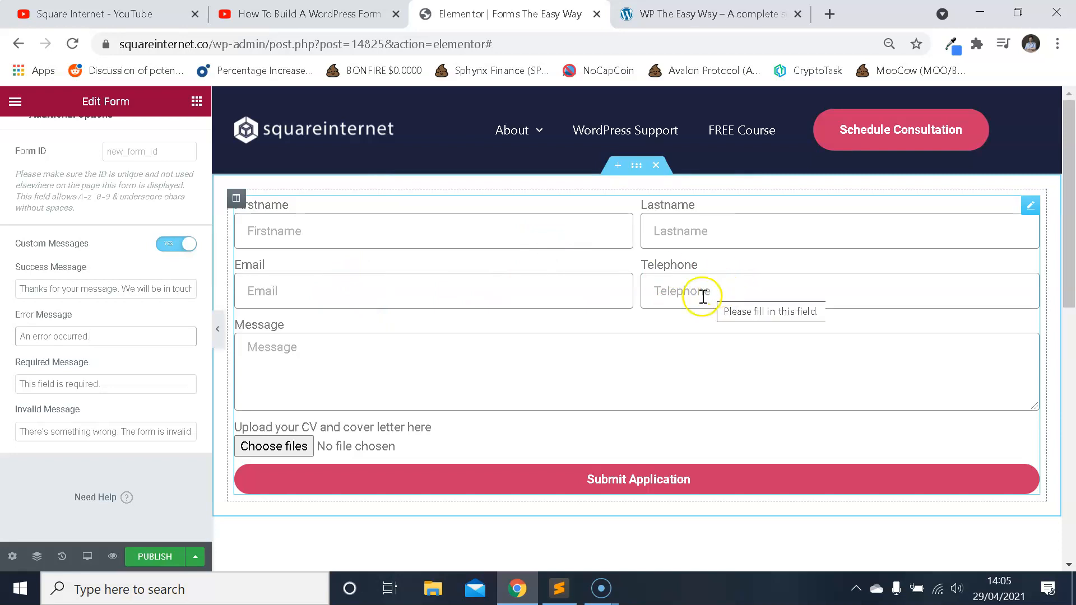
pyautogui.tripleClick(43, 331)
pyautogui.click(83, 339)
pyautogui.tripleClick(84, 336)
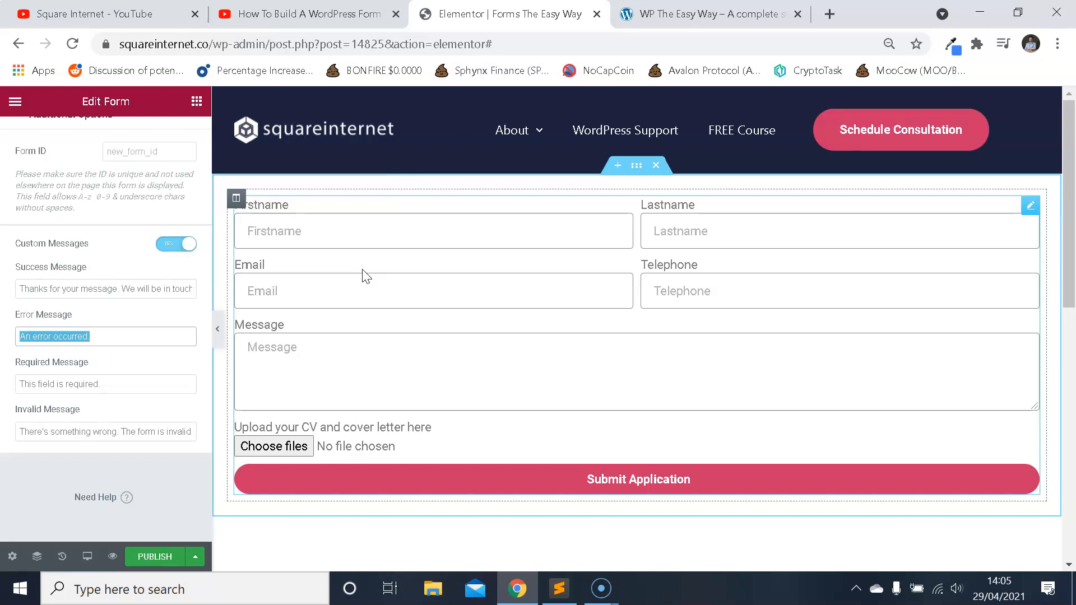
pyautogui.write('There was a')
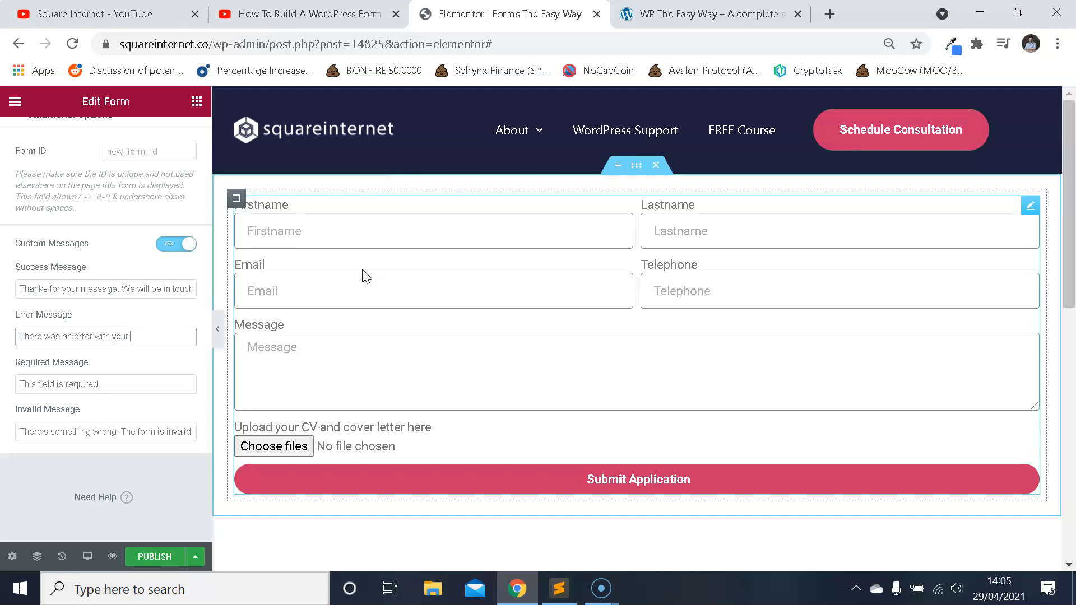
pyautogui.write('Please check')
pyautogui.write(' the fields a')
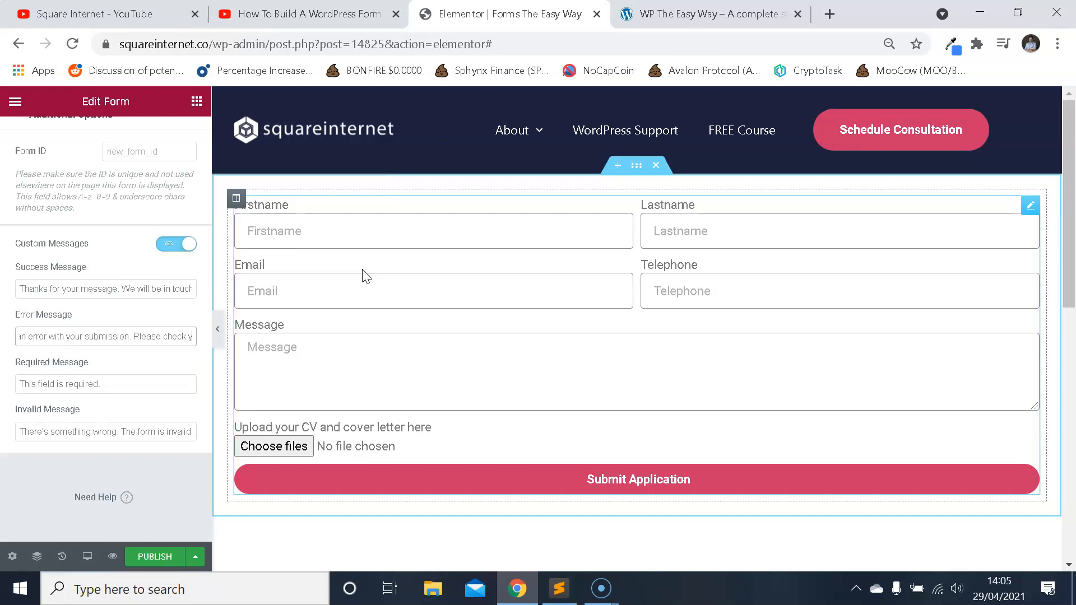
pyautogui.write('nd try again.')
pyautogui.press('Tab')
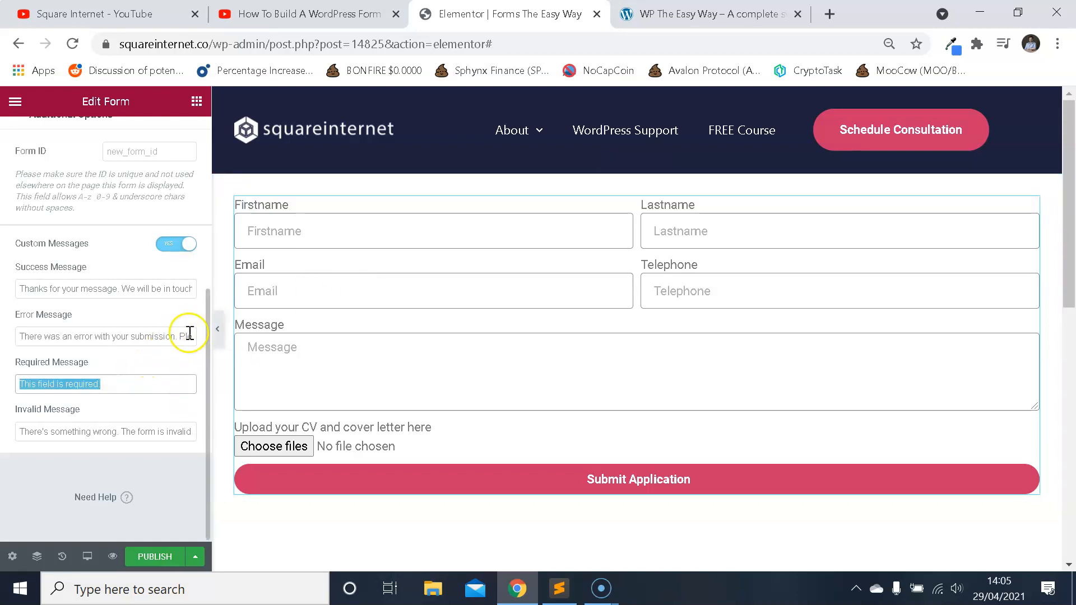
pyautogui.moveTo(179, 336); pyautogui.dragTo(438, 330)
pyautogui.write('p')
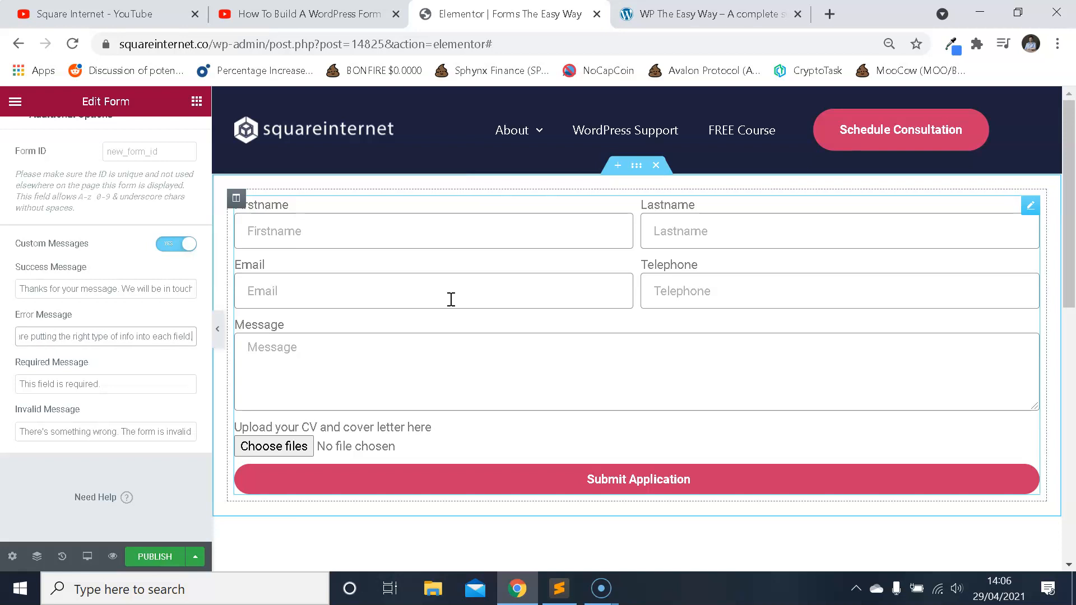
# - Review the wording of the form's Required Message and Invalid Message
pyautogui.moveTo(76, 364); pyautogui.dragTo(26, 362)
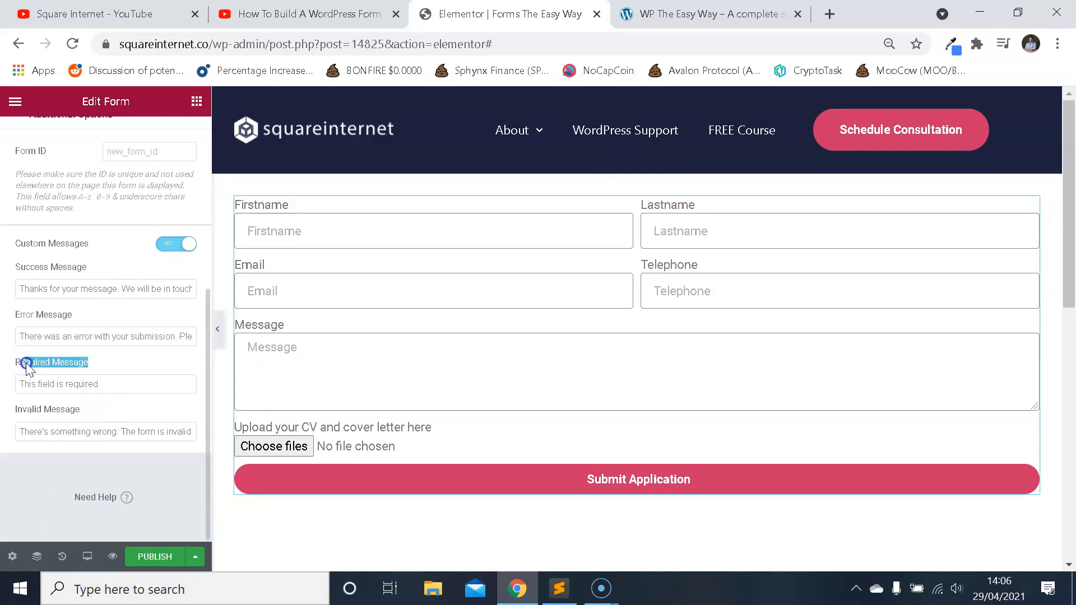
pyautogui.click(127, 383)
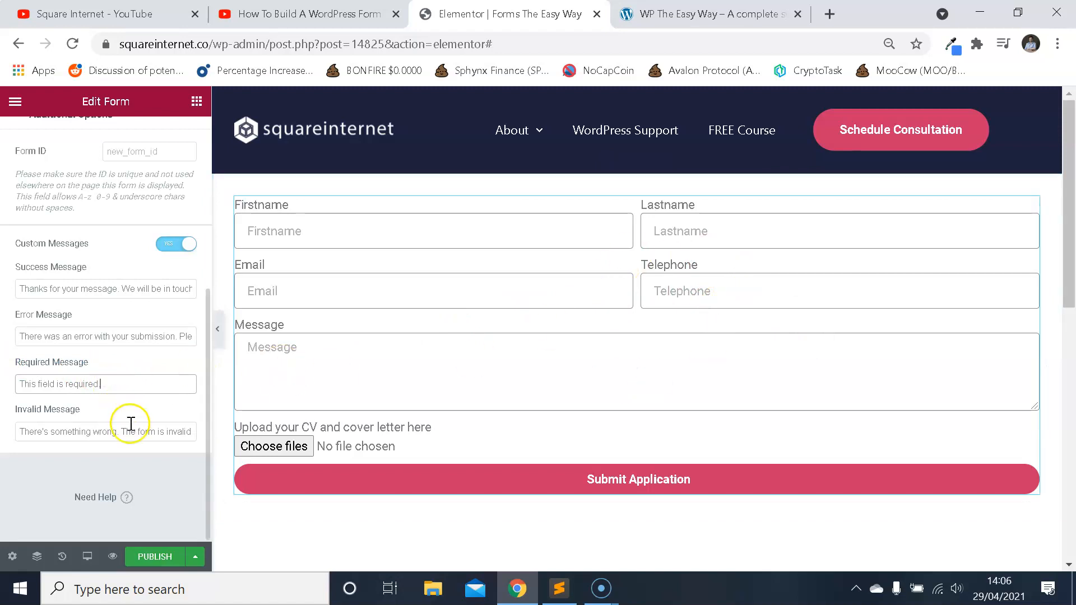
pyautogui.moveTo(24, 431); pyautogui.dragTo(222, 419)
pyautogui.click(155, 427)
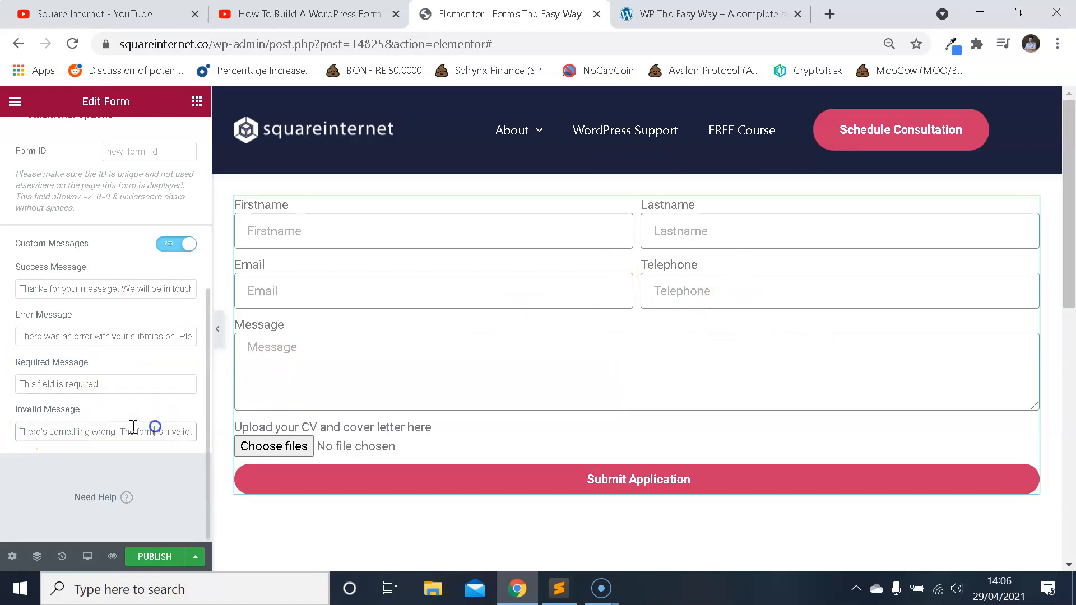
pyautogui.moveTo(15, 433); pyautogui.dragTo(192, 432)
pyautogui.click(152, 410)
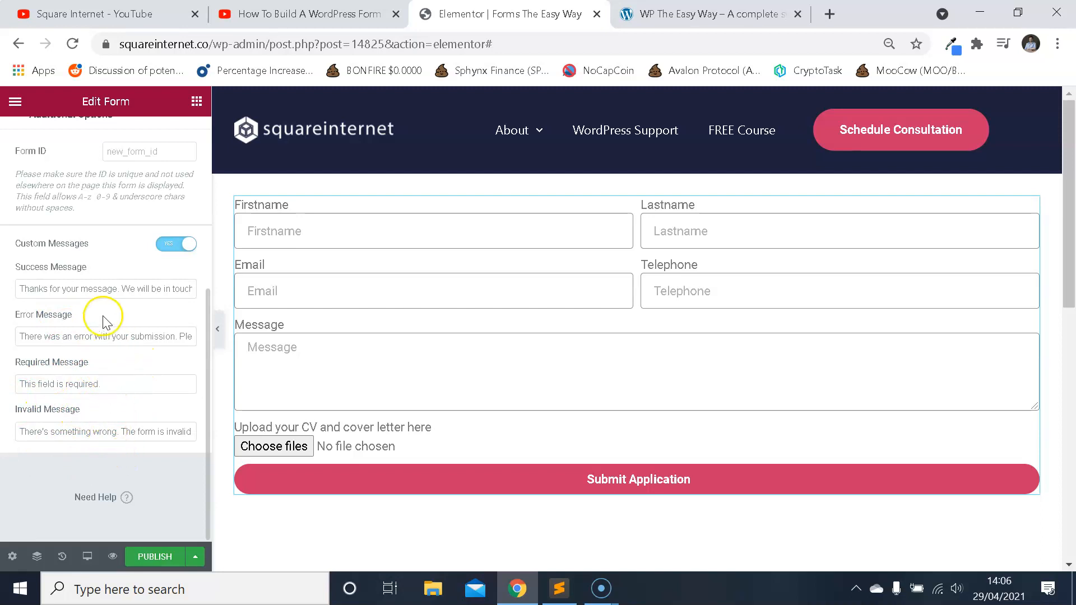
# - Open the form's Style settings and examine the gap, label and HTML field options
pyautogui.scroll(5, 105, 325)
pyautogui.click(108, 148)
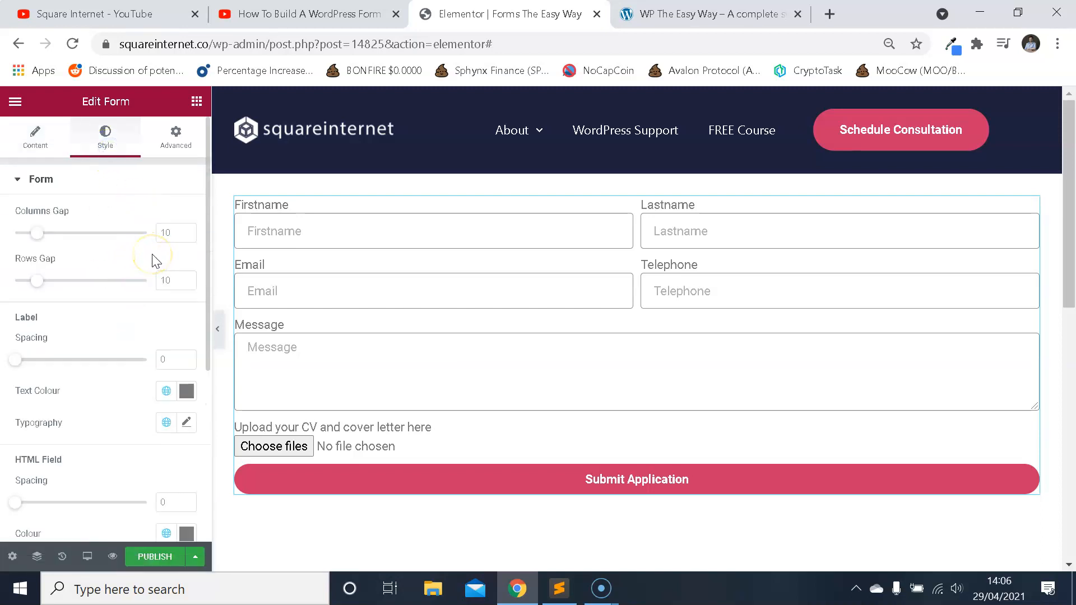
pyautogui.click(33, 141)
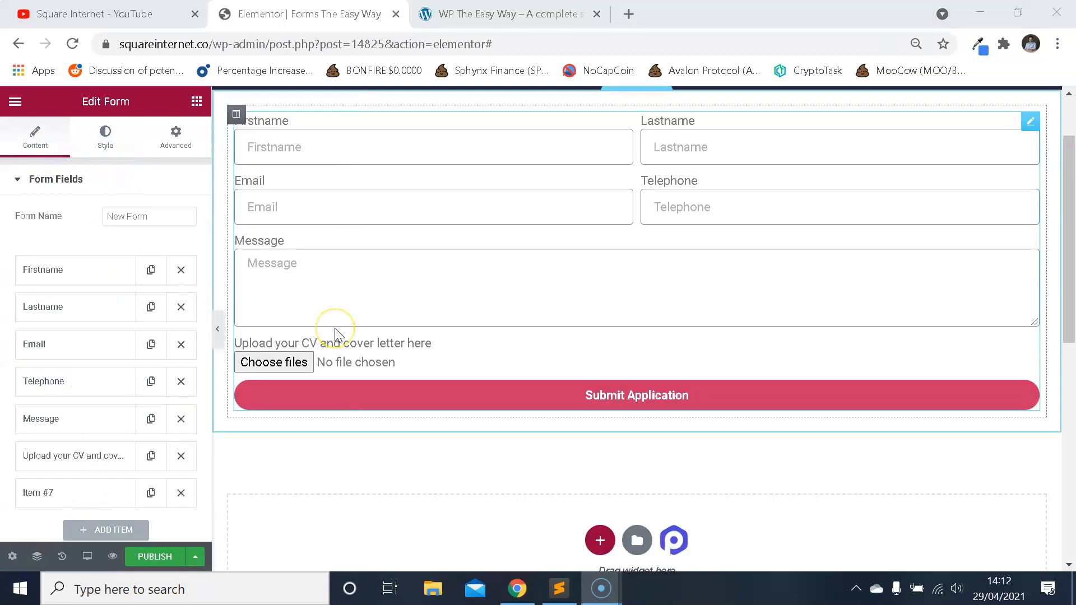
pyautogui.scroll(2, 411, 284)
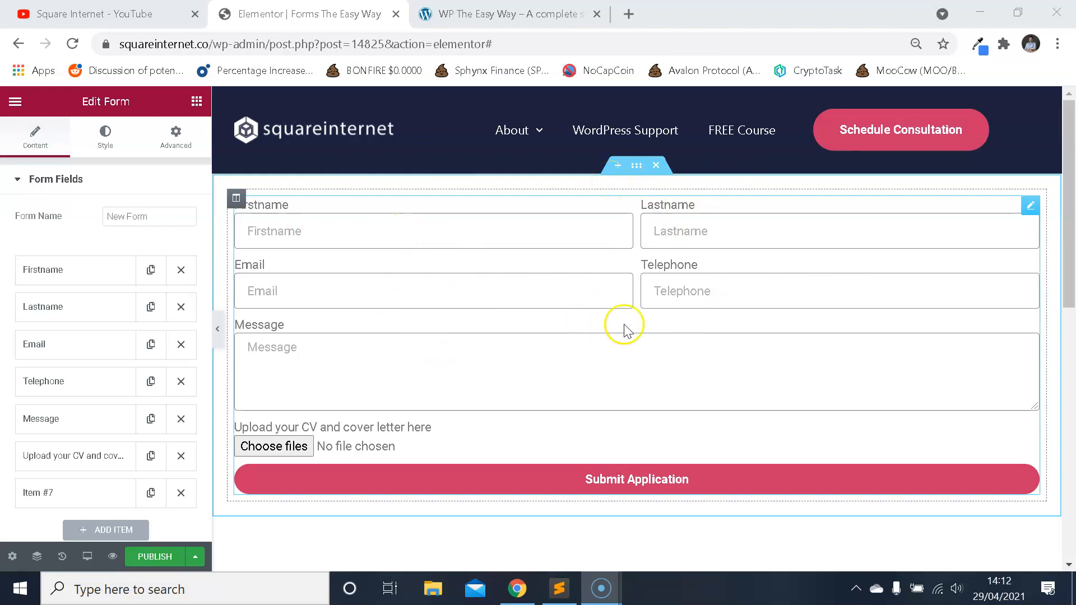
pyautogui.click(122, 147)
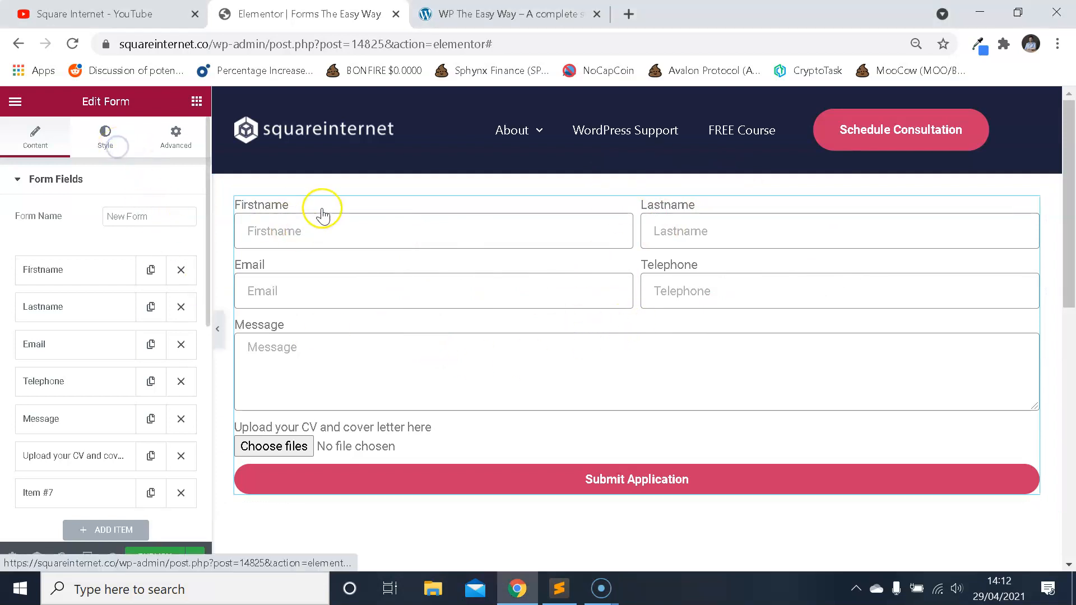
pyautogui.scroll(-3, 473, 271)
pyautogui.scroll(3, 482, 280)
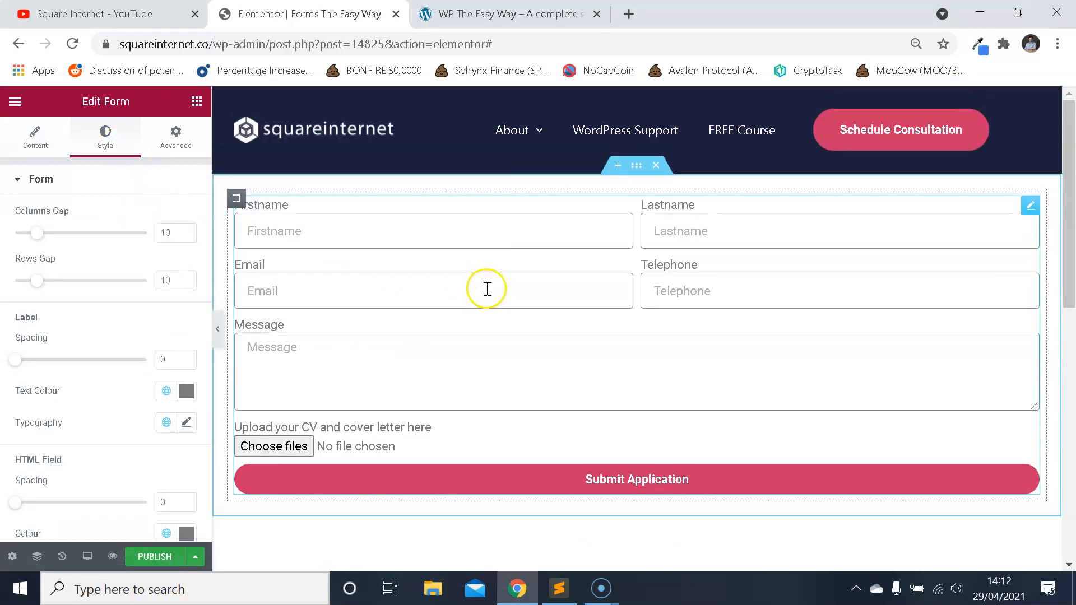
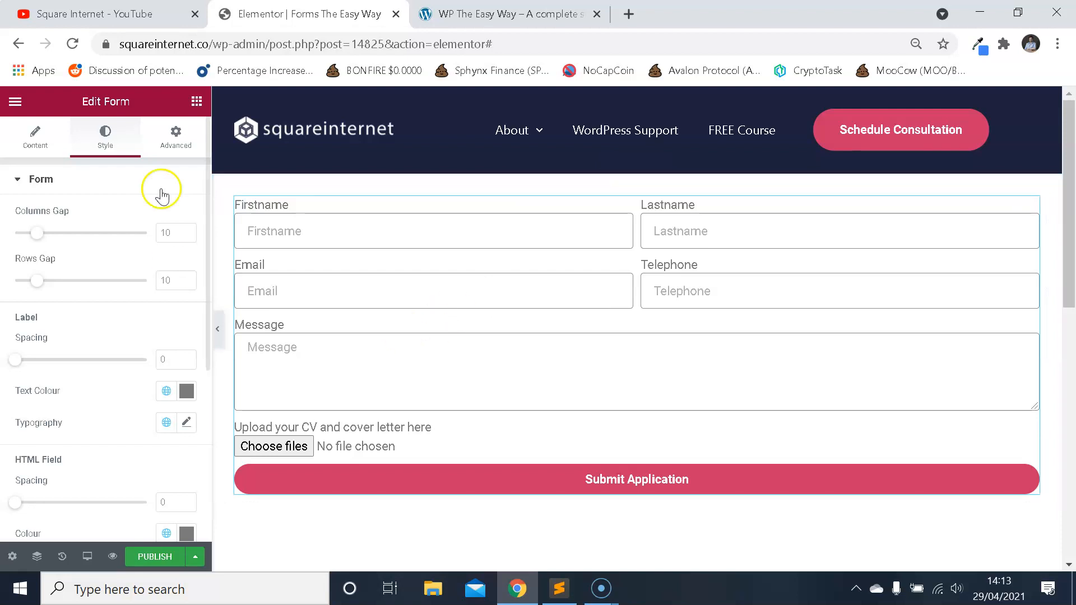
pyautogui.scroll(-5, 106, 216)
pyautogui.scroll(4, 123, 287)
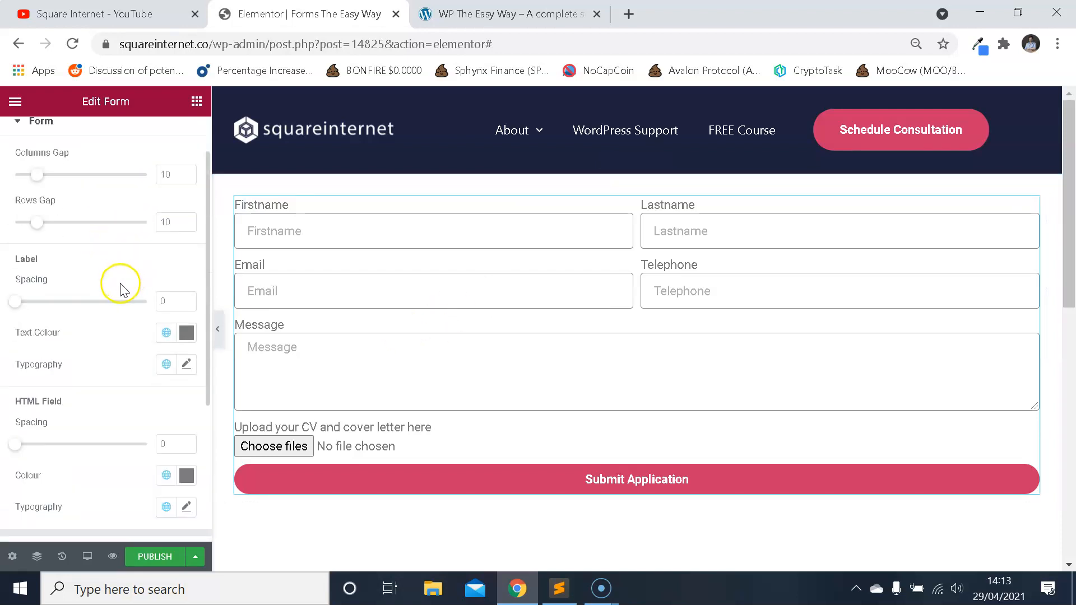
pyautogui.scroll(1, 123, 288)
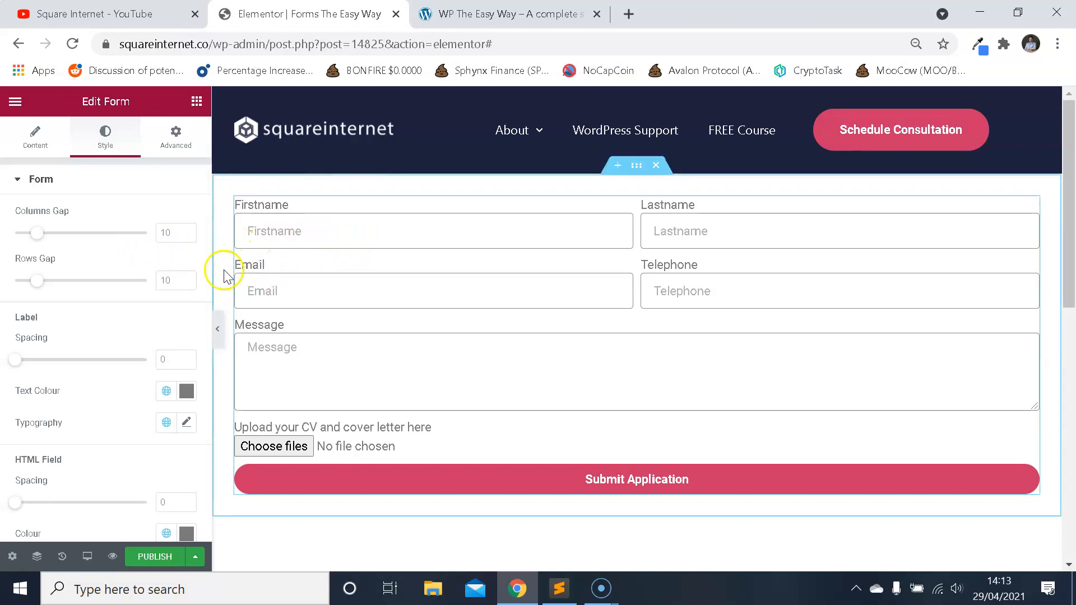
# - Try Columns Gap values of 50 and 20 on the form and return the gap to 10
pyautogui.doubleClick(176, 232)
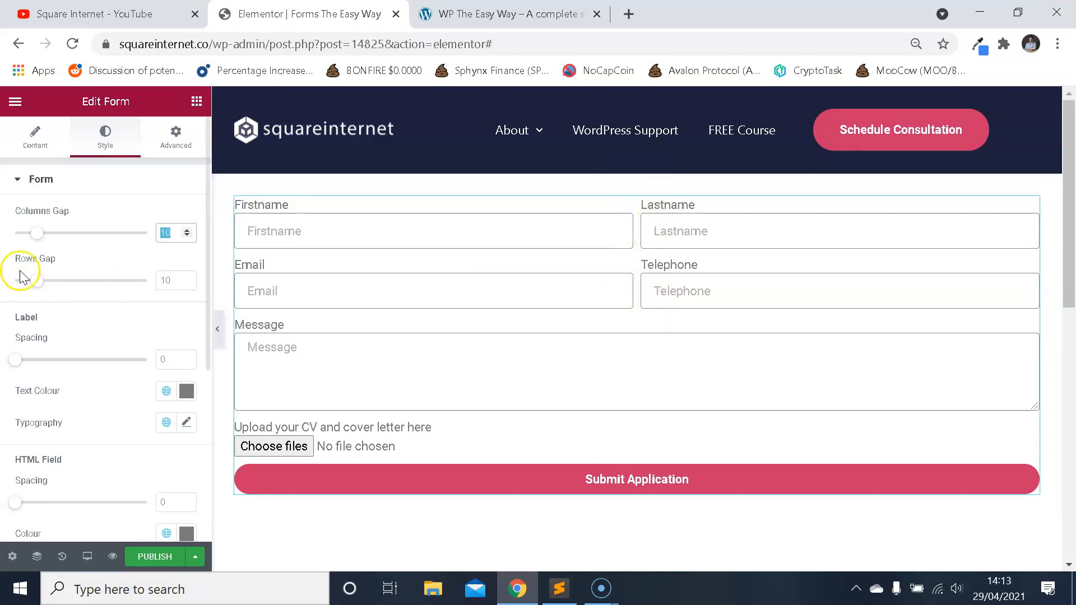
pyautogui.write('50')
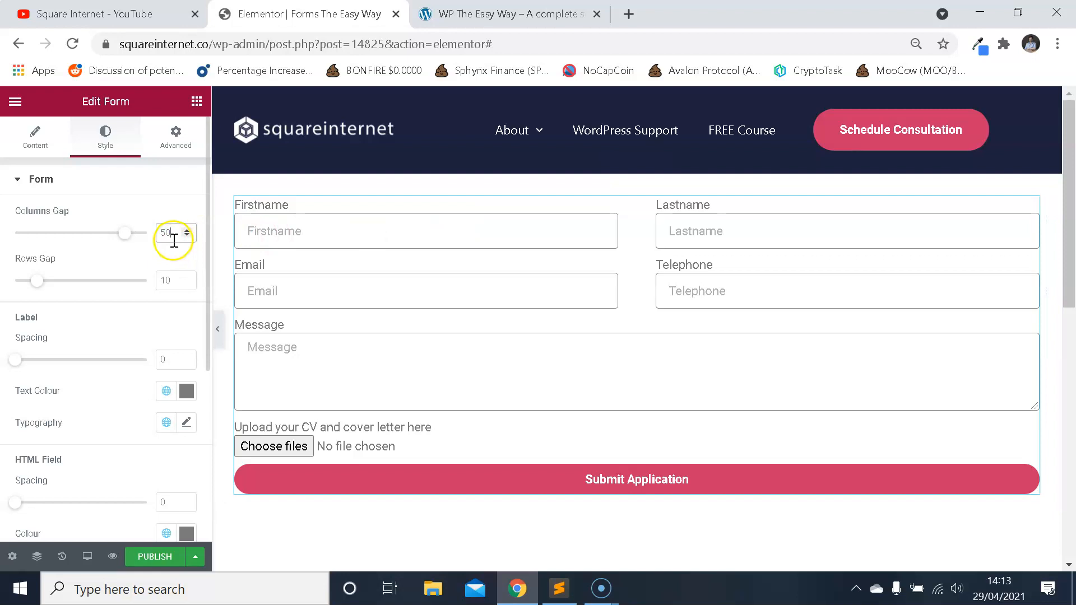
pyautogui.write('10')
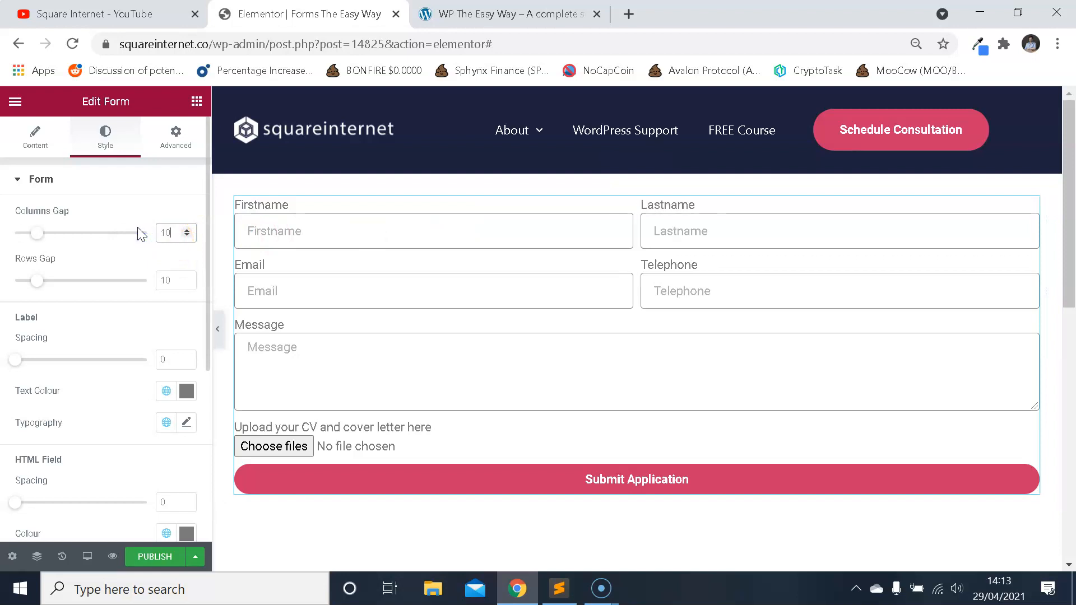
pyautogui.press('BackSpace')
pyautogui.press('BackSpace')
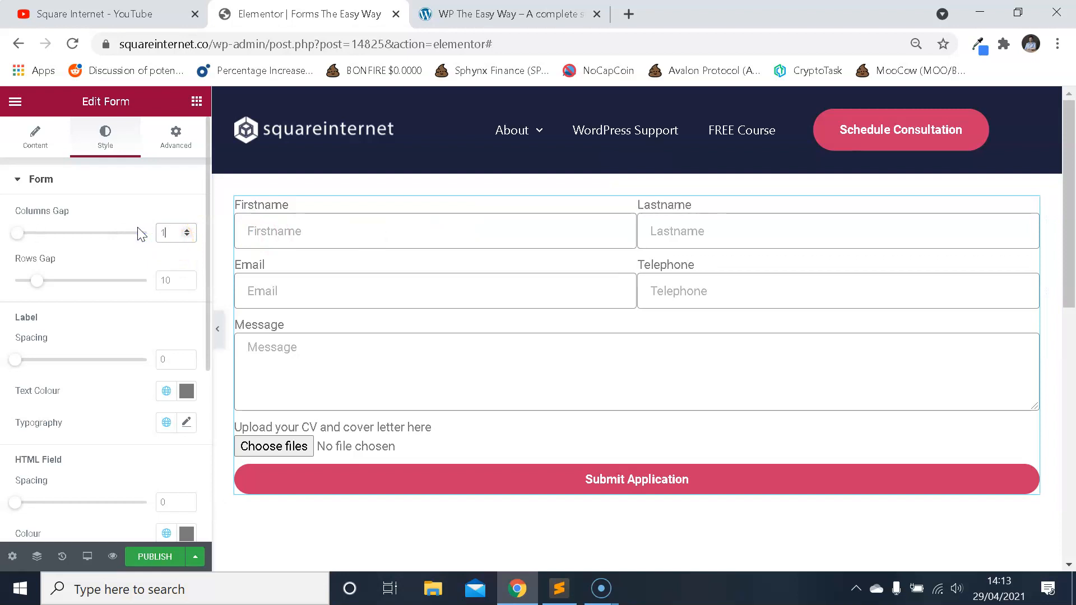
pyautogui.write('20')
pyautogui.press('BackSpace')
pyautogui.press('BackSpace')
pyautogui.write('10')
pyautogui.moveTo(170, 232); pyautogui.dragTo(149, 232)
pyautogui.write('20')
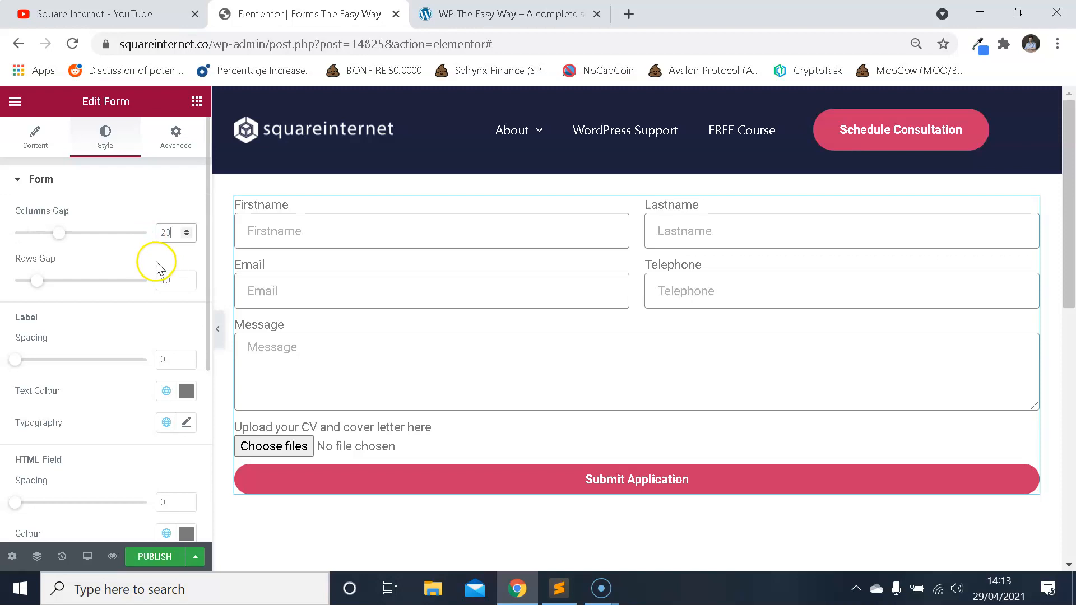
pyautogui.write('10')
# - Try a Rows Gap of 50, inspect the form's row spacing, and return the gap to 10
pyautogui.moveTo(168, 280); pyautogui.dragTo(150, 277)
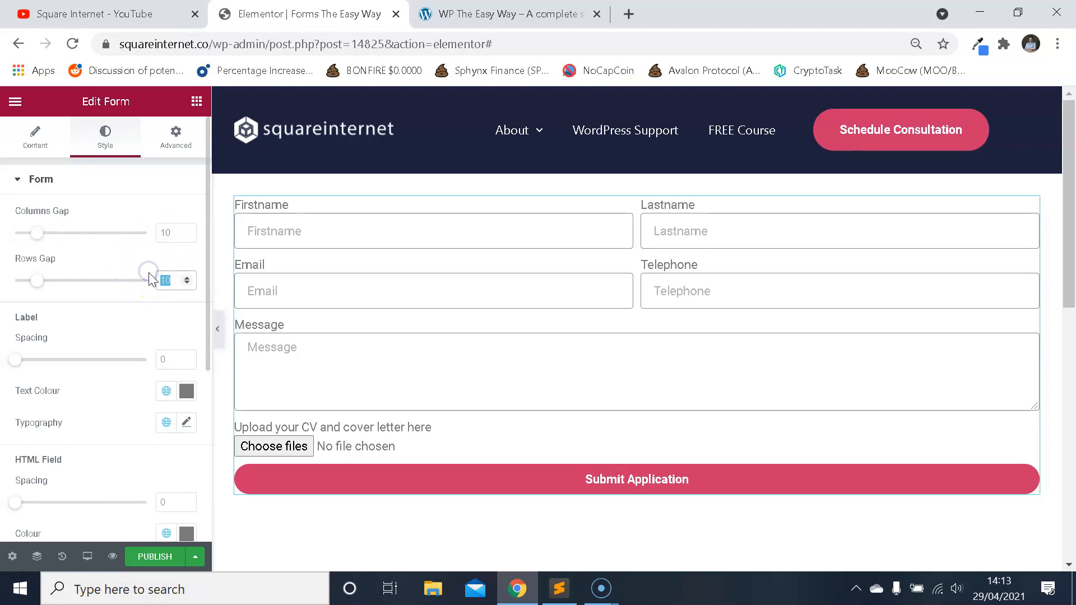
pyautogui.write('50')
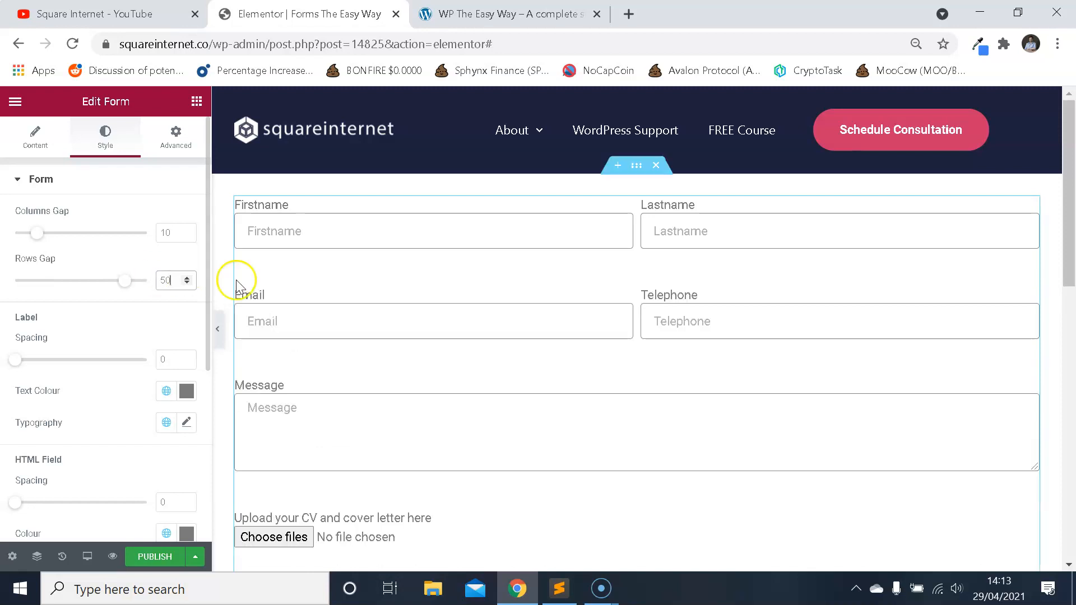
pyautogui.scroll(-3, 487, 271)
pyautogui.scroll(3, 482, 300)
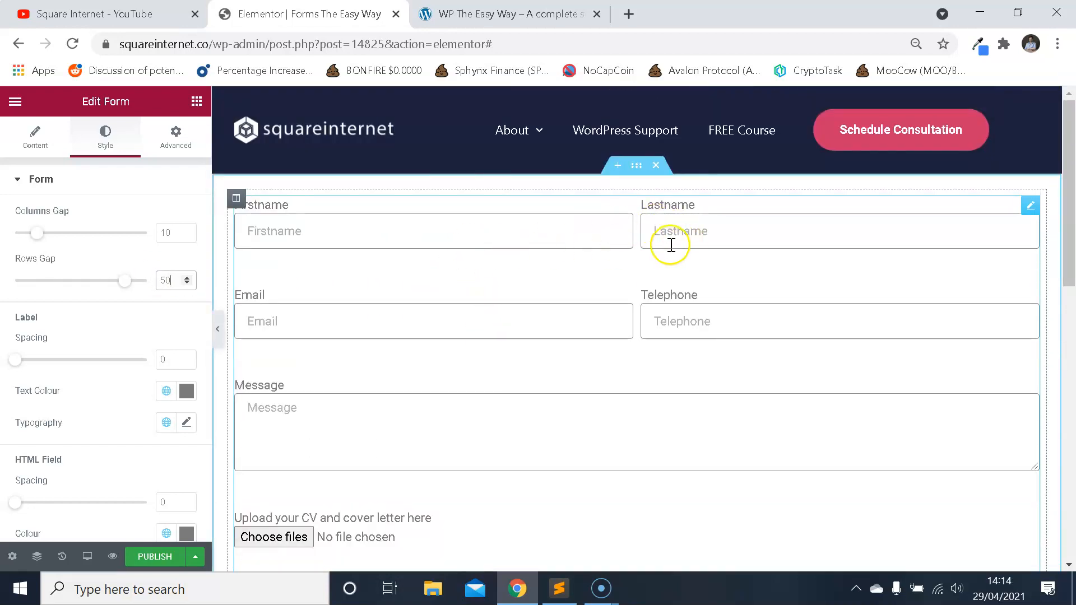
pyautogui.scroll(-3, 706, 277)
pyautogui.scroll(3, 656, 280)
pyautogui.click(178, 280)
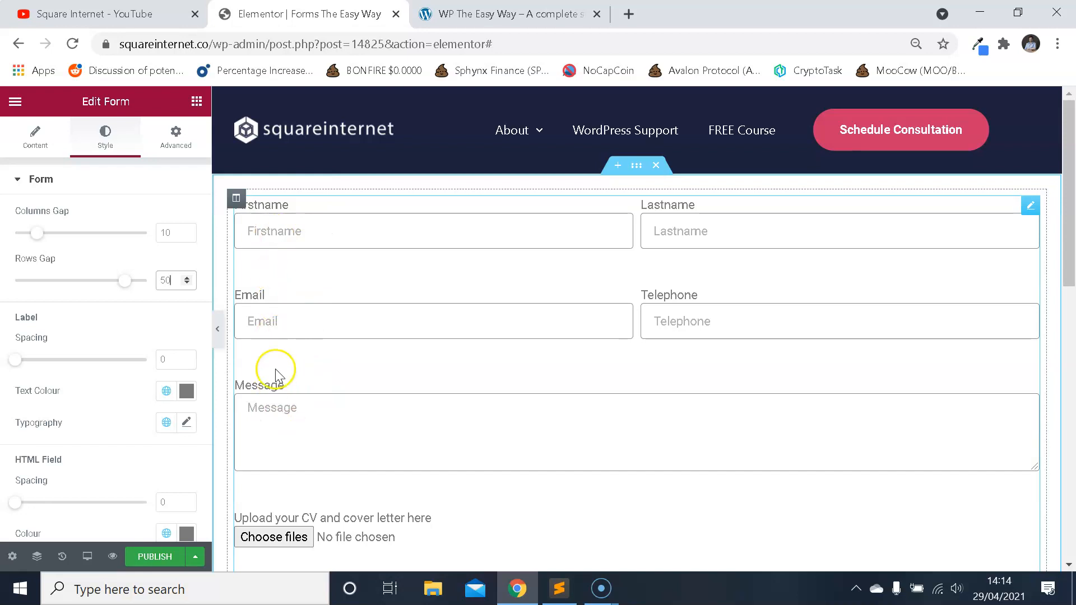
pyautogui.write('10')
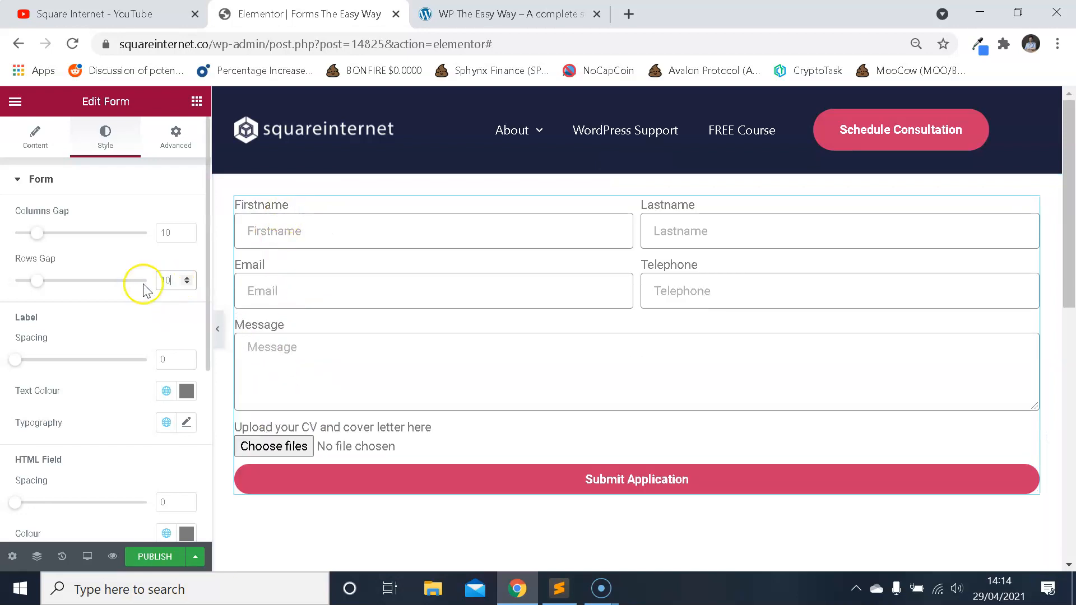
# - Test label spacings of 20 and 10 on the form fields and settle on 5
pyautogui.scroll(-2, 125, 305)
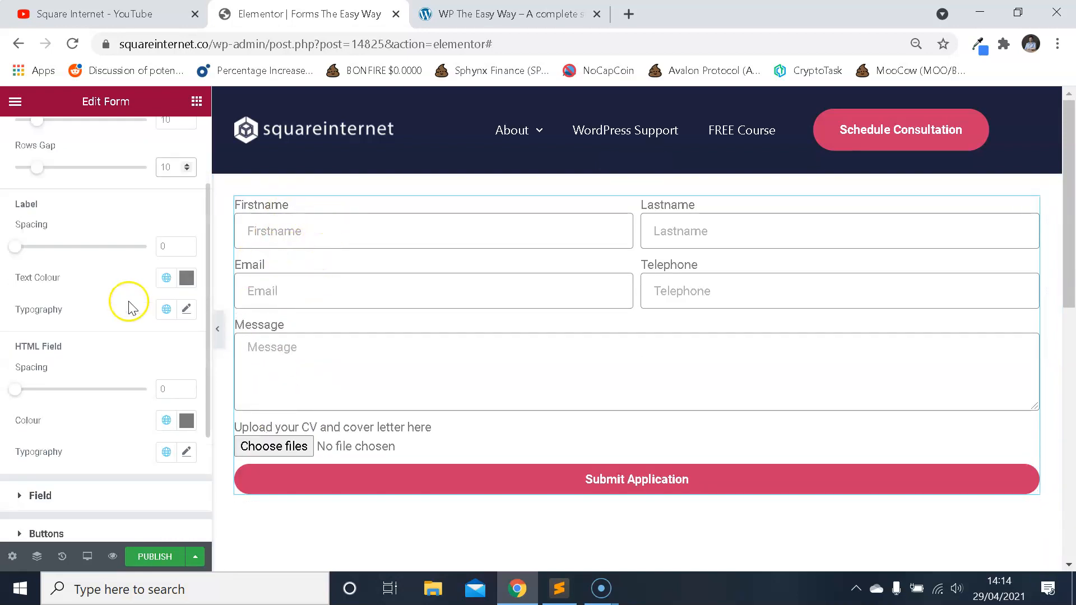
pyautogui.scroll(2, 120, 297)
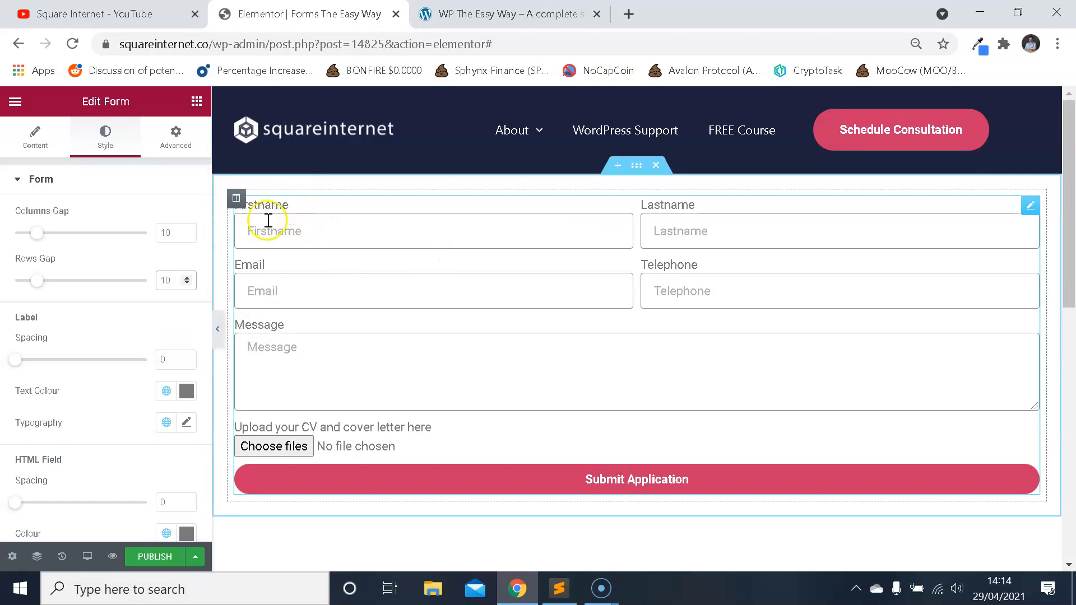
pyautogui.moveTo(169, 360); pyautogui.dragTo(95, 358)
pyautogui.write('20')
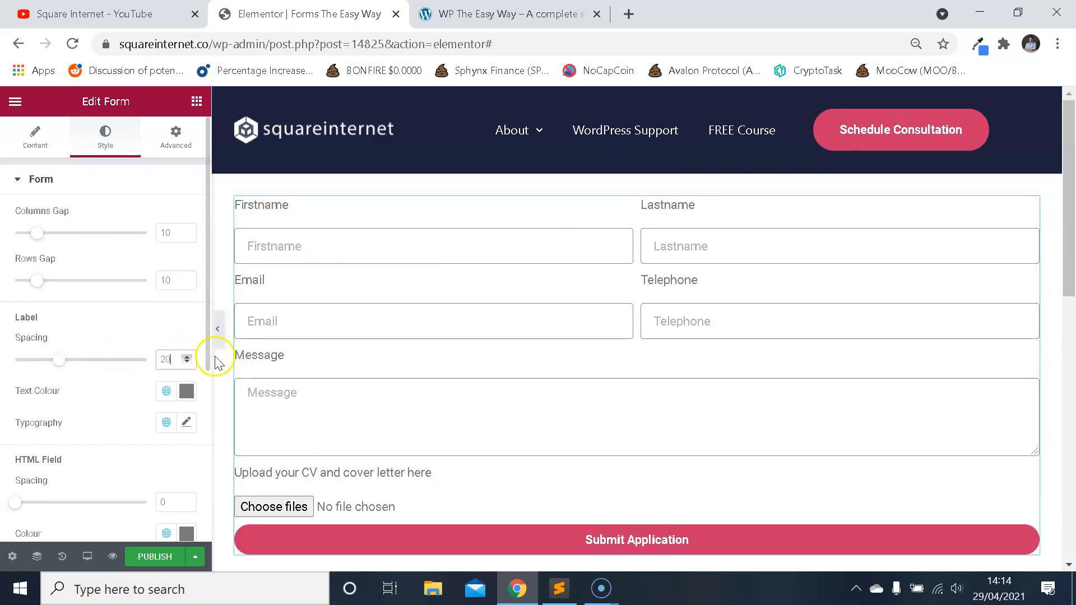
pyautogui.press('BackSpace')
pyautogui.press('BackSpace')
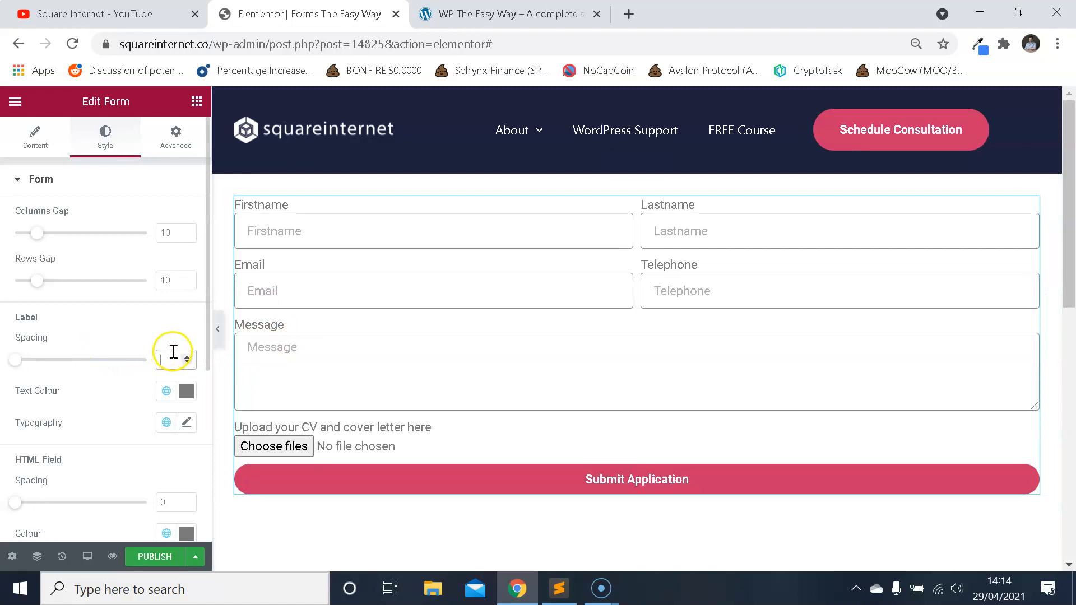
pyautogui.write('10')
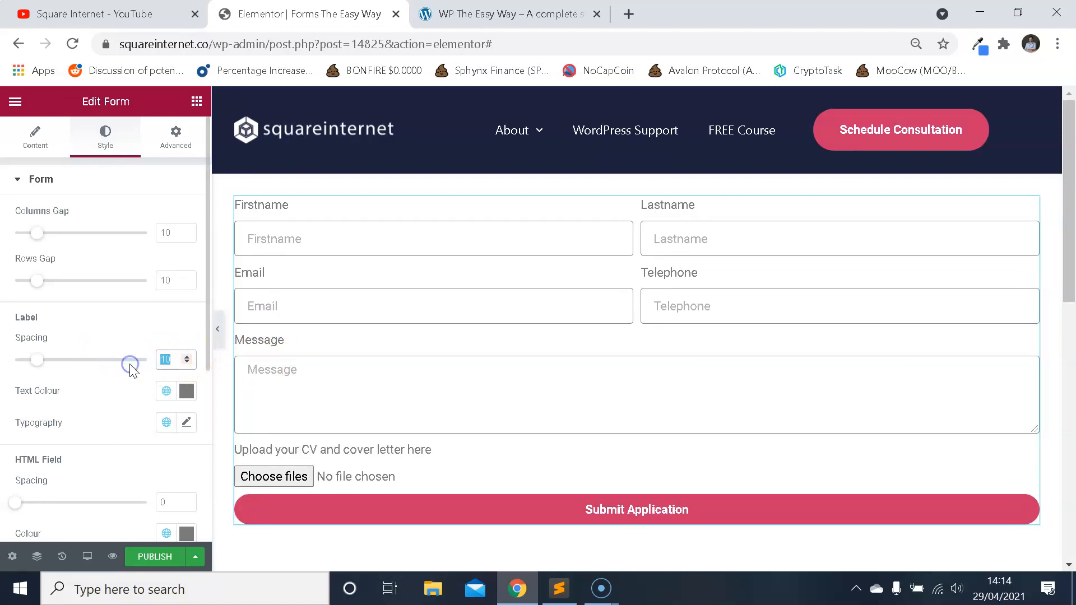
pyautogui.write('5')
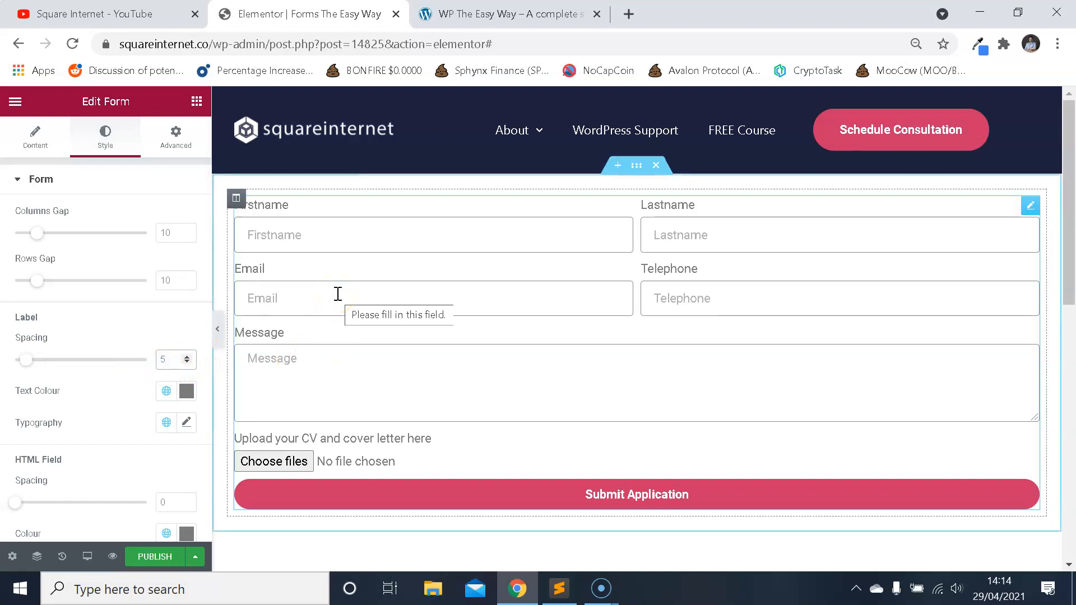
pyautogui.scroll(-2, 121, 291)
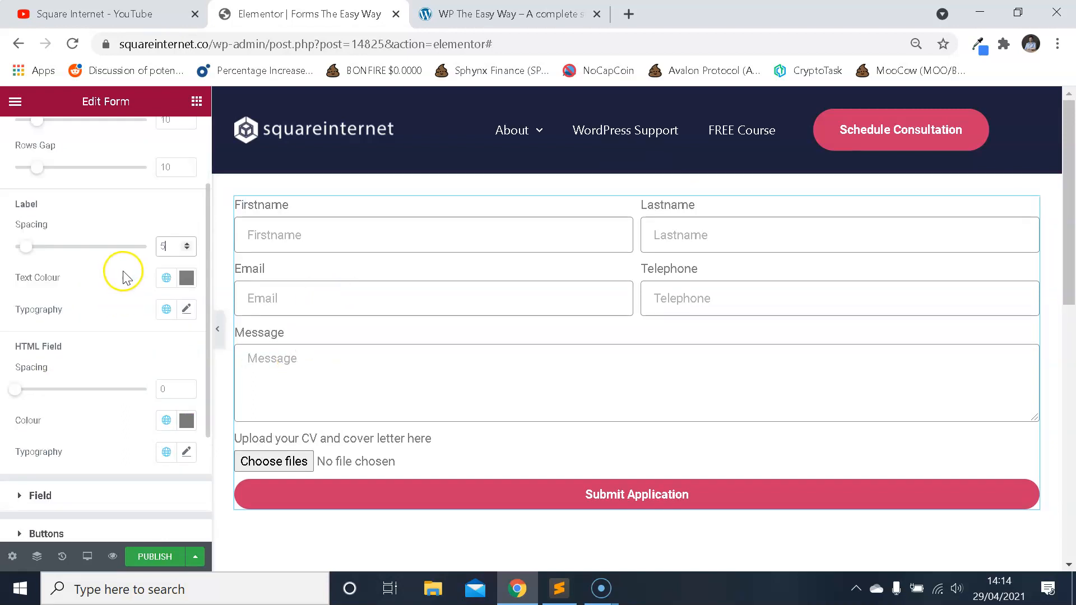
# - Review the form's label and HTML field style options and examine the settings for the input fields
pyautogui.scroll(2, 130, 276)
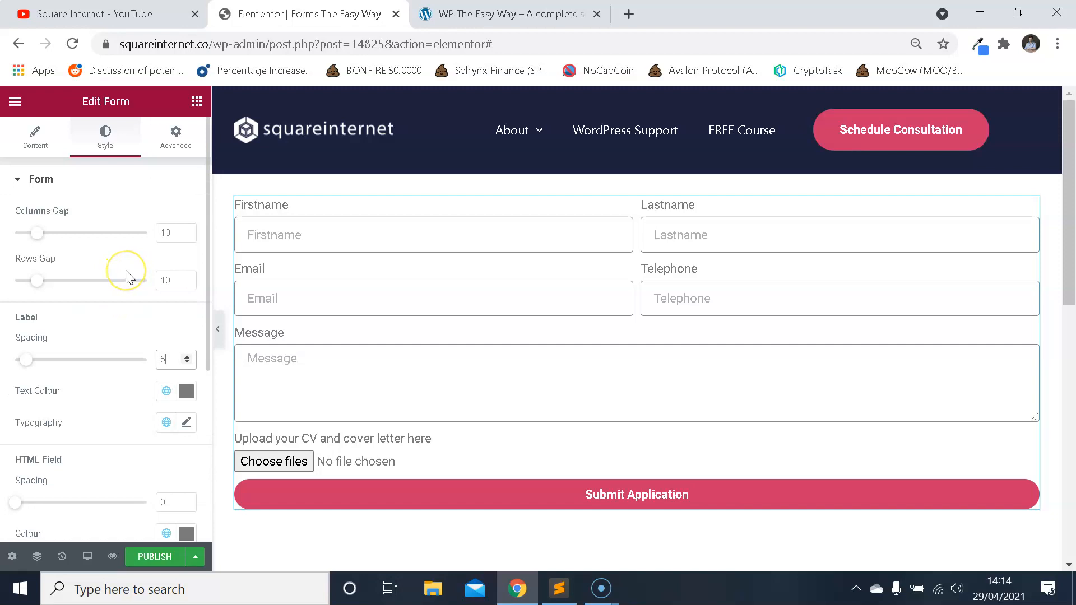
pyautogui.scroll(-2, 130, 277)
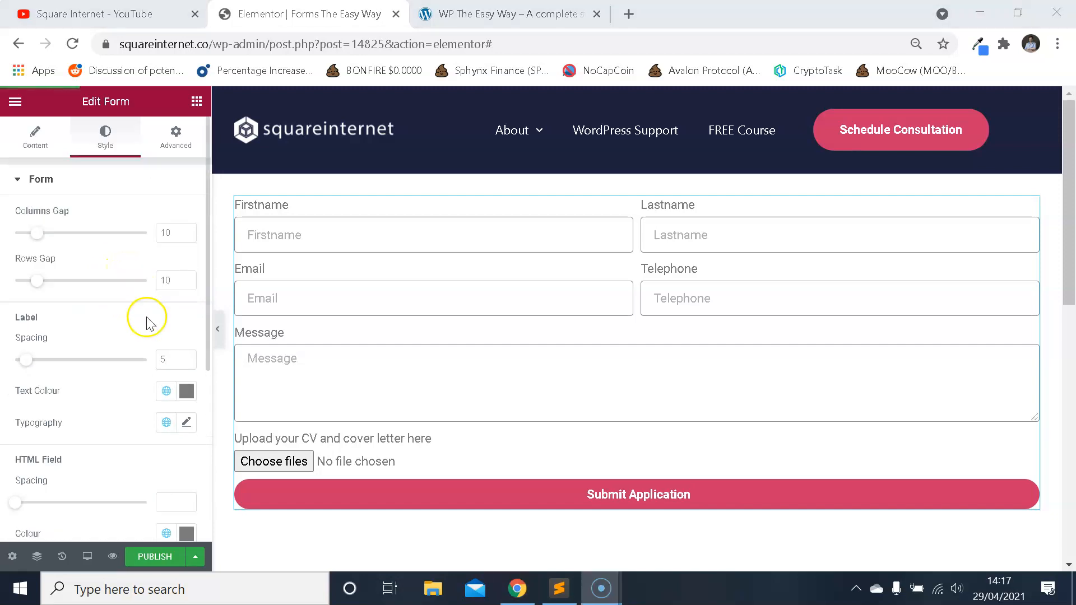
pyautogui.scroll(-5, 144, 319)
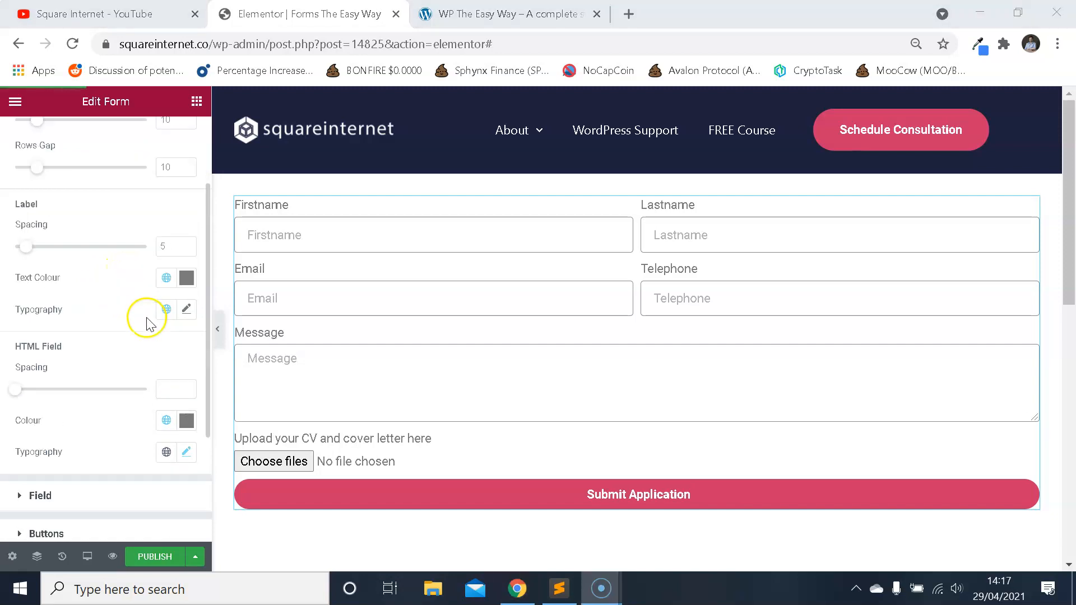
pyautogui.scroll(4, 150, 322)
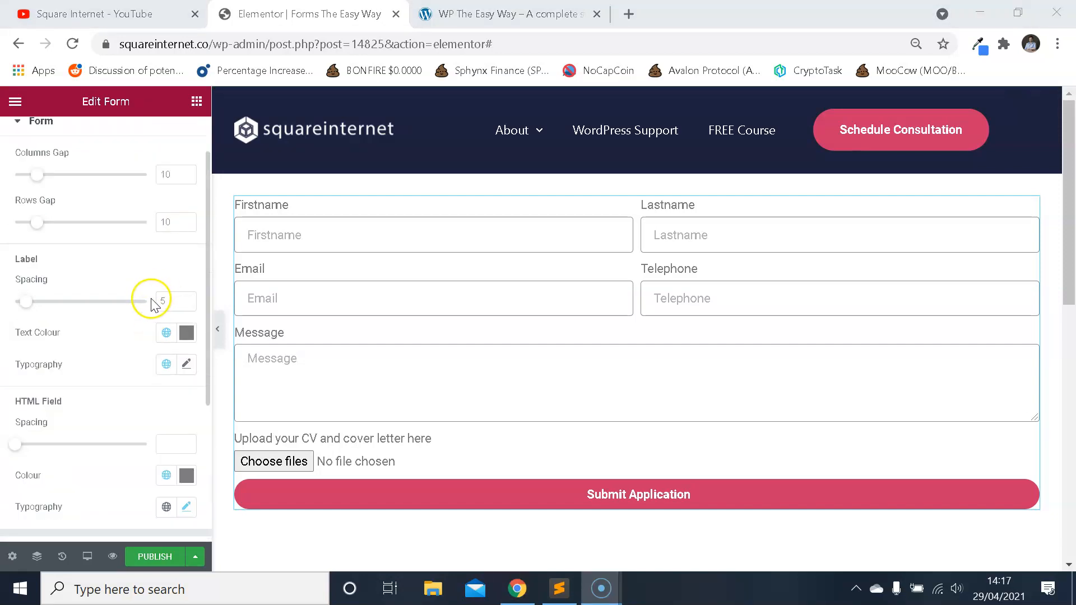
pyautogui.scroll(-4, 133, 314)
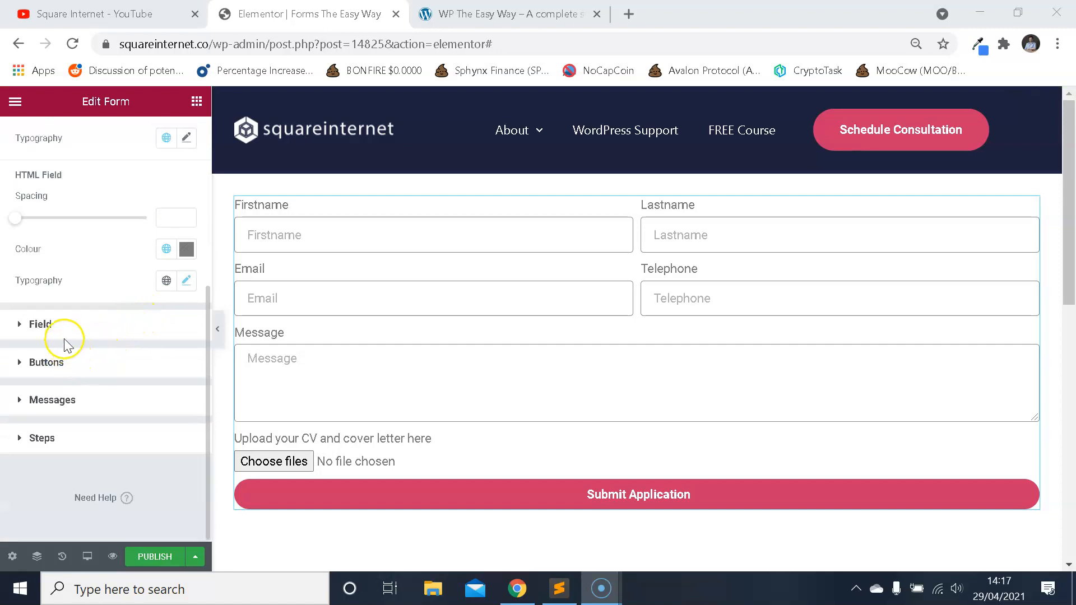
pyautogui.click(74, 330)
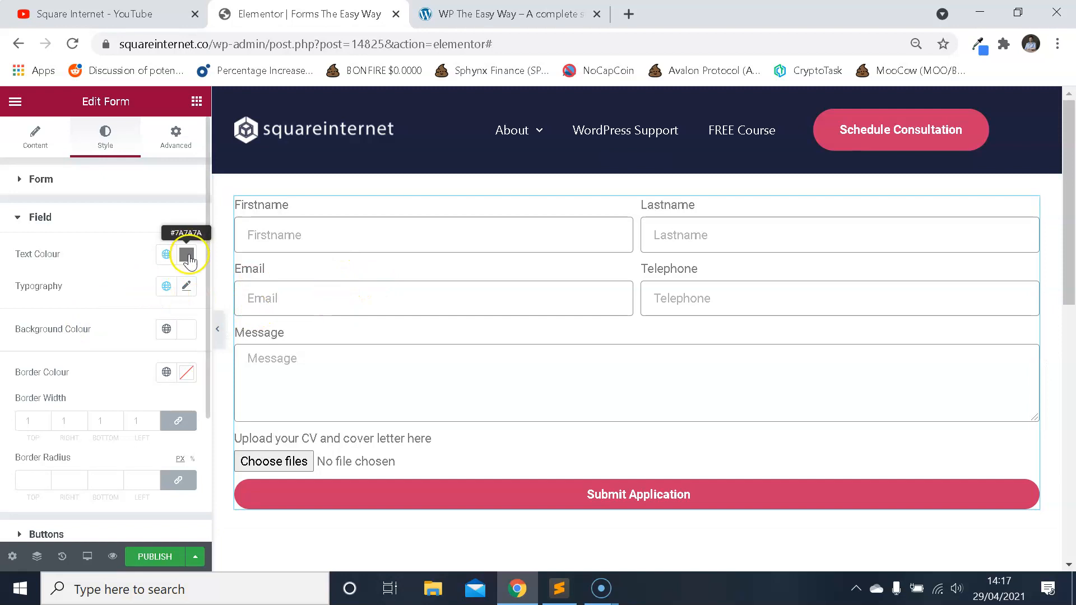
pyautogui.scroll(-2, 140, 283)
pyautogui.scroll(2, 135, 295)
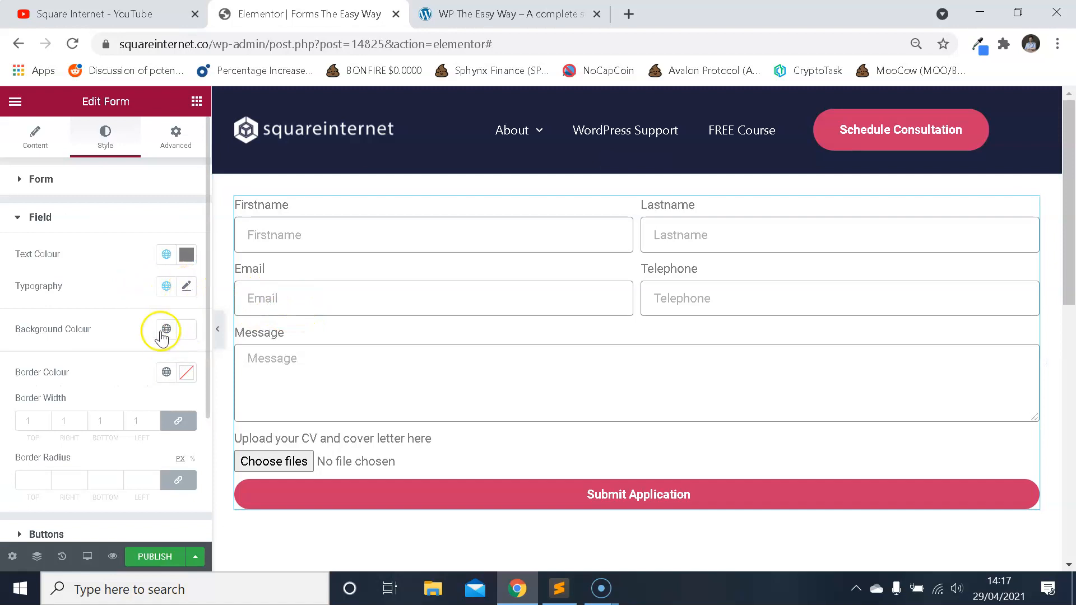
# - Try a custom blue and the global Accent colour as the background of the form fields
pyautogui.click(186, 332)
pyautogui.moveTo(286, 275); pyautogui.dragTo(332, 275)
pyautogui.click(119, 293)
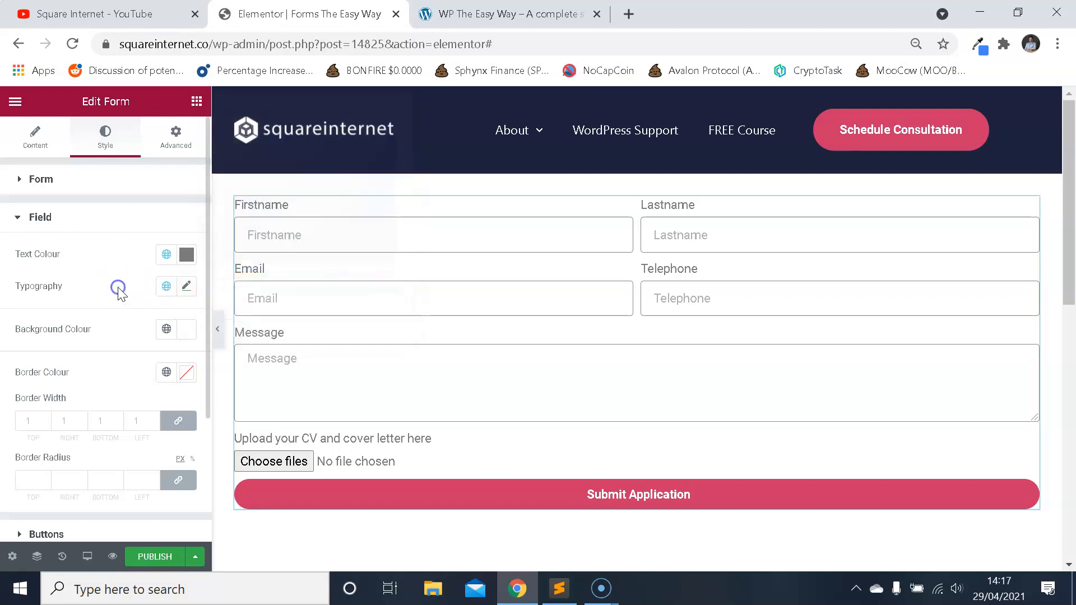
pyautogui.click(183, 326)
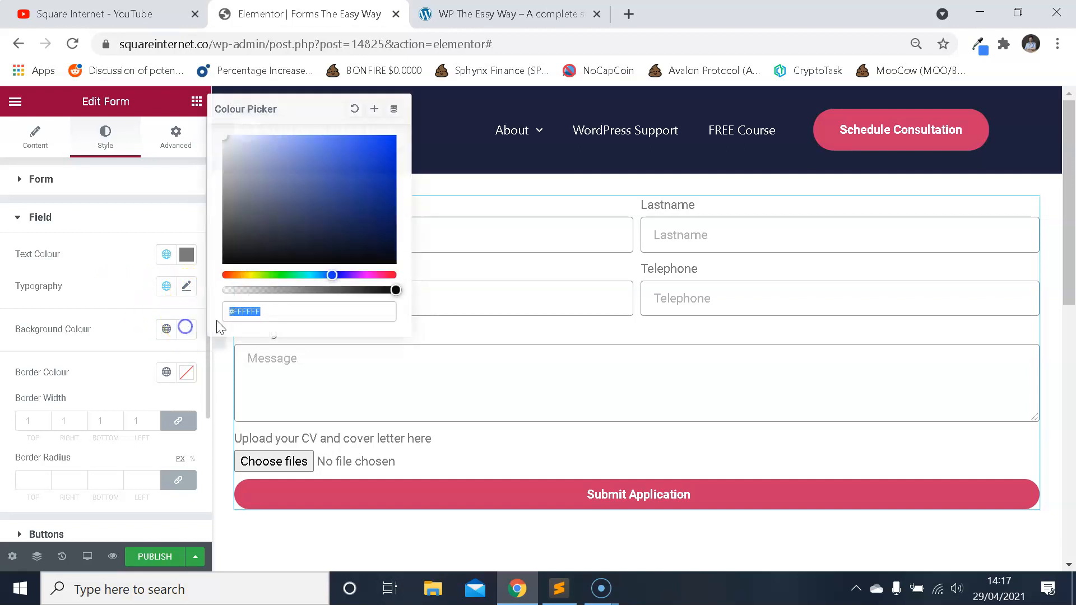
pyautogui.click(345, 186)
pyautogui.click(385, 167)
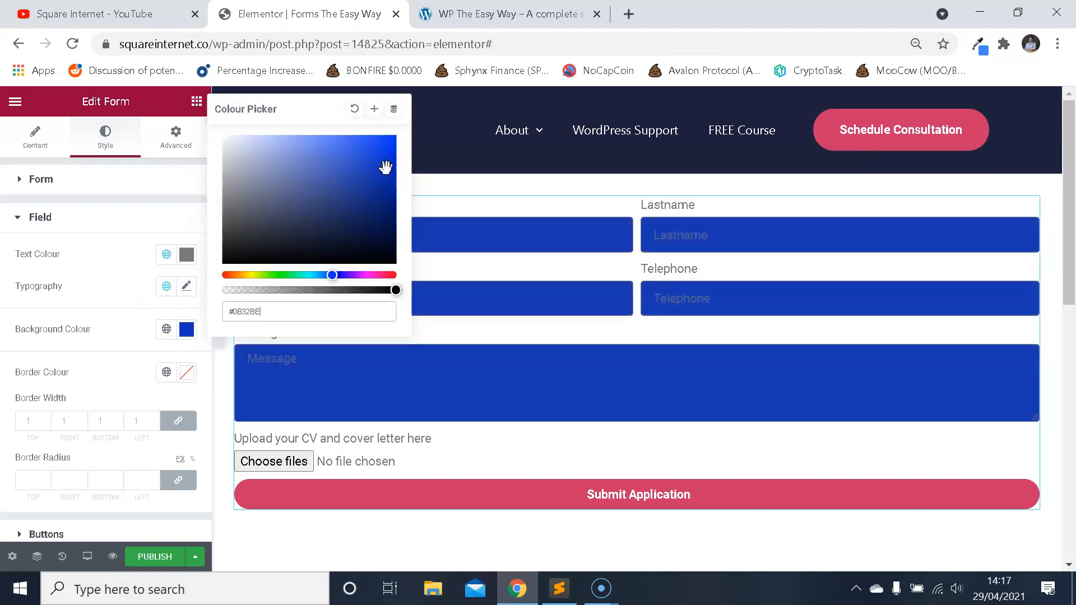
pyautogui.click(166, 329)
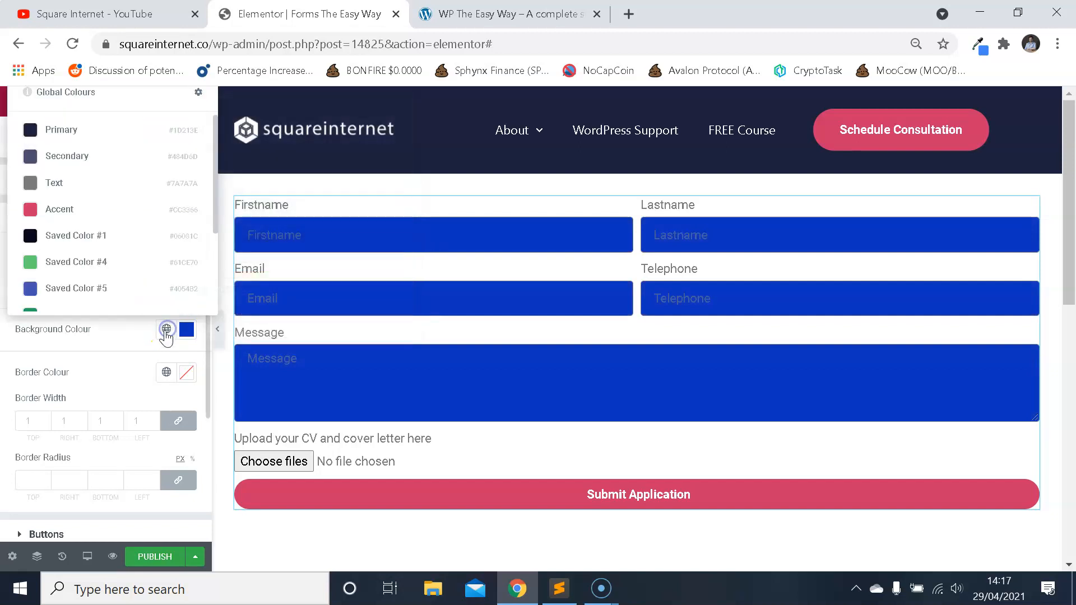
pyautogui.click(82, 208)
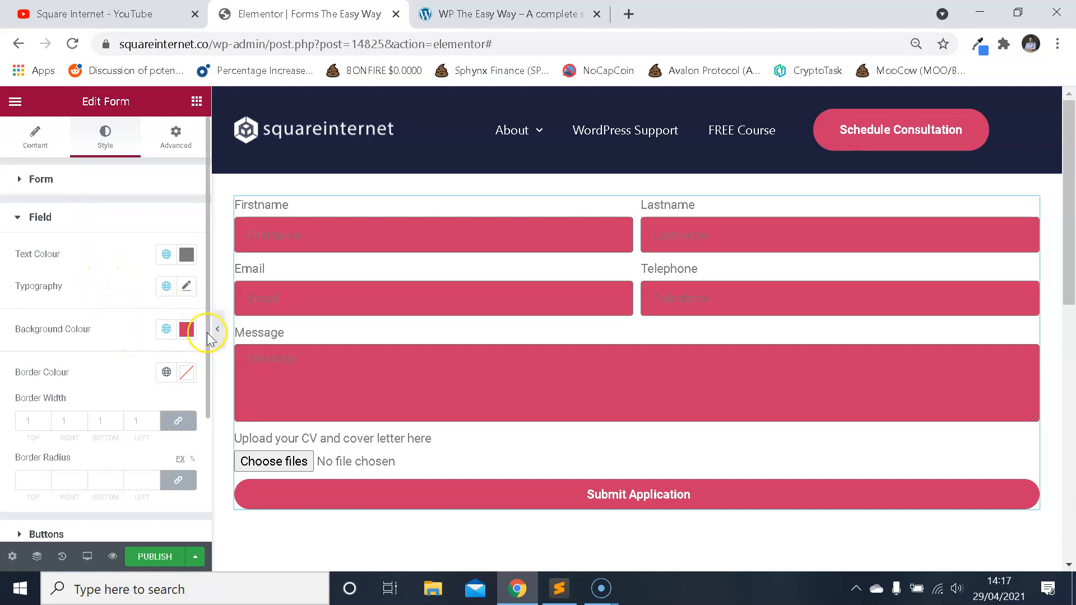
# - Try #fff as the text colour of the form fields
pyautogui.click(190, 257)
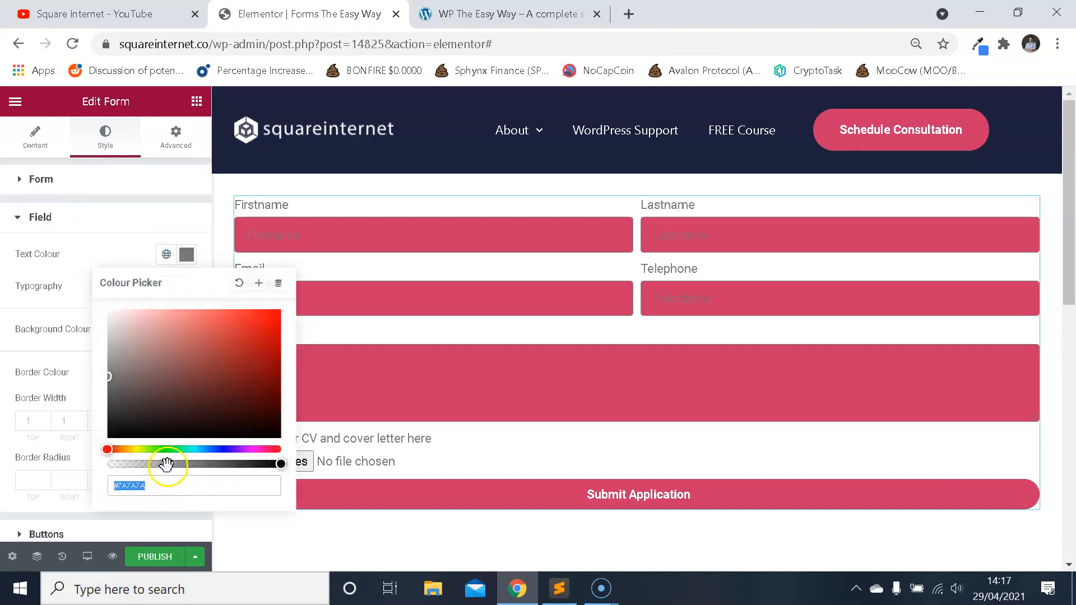
pyautogui.write('#fff')
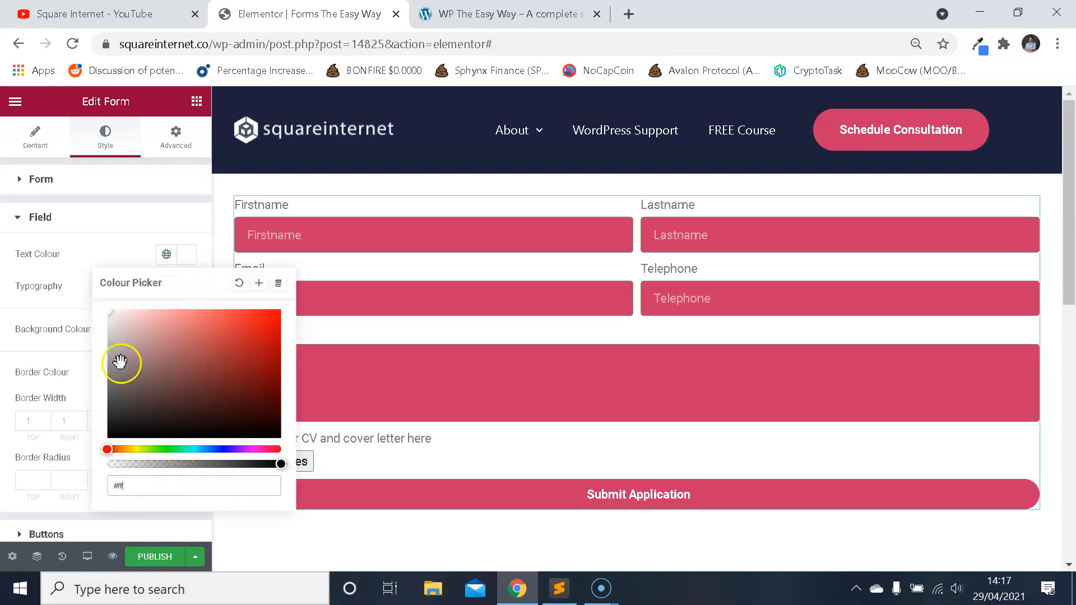
pyautogui.click(119, 255)
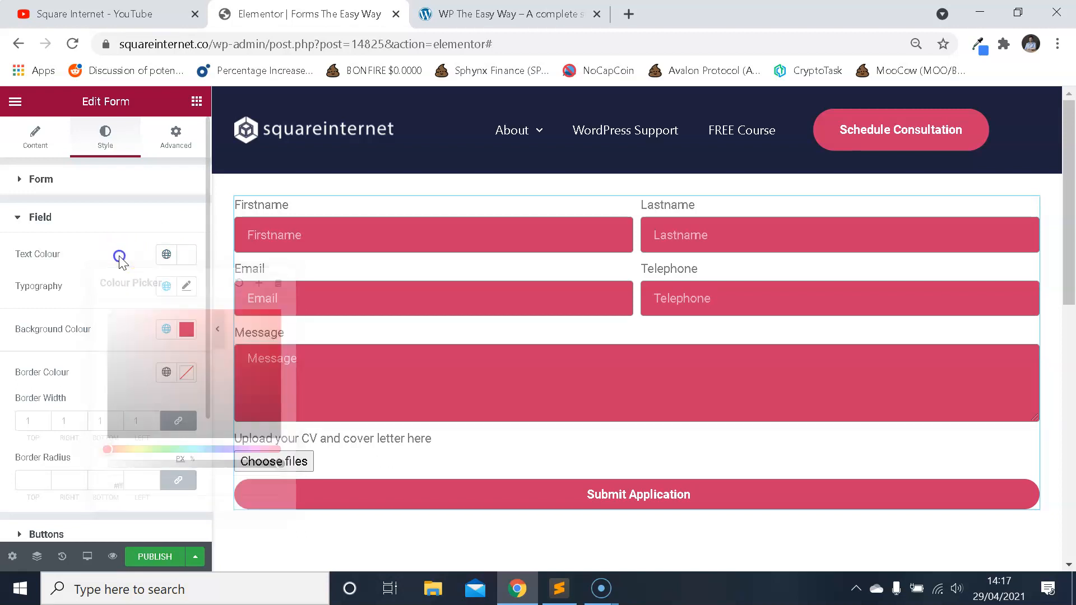
# - Undo the text colour and background colour changes on the form fields
pyautogui.scroll(-2, 146, 291)
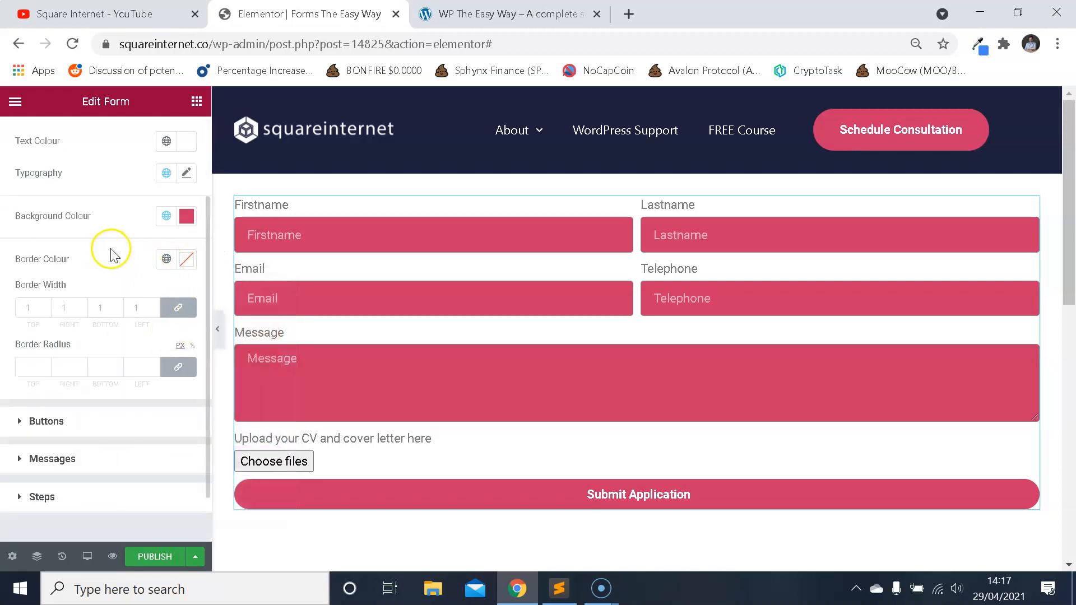
pyautogui.hotkey('ctrl', 'z')
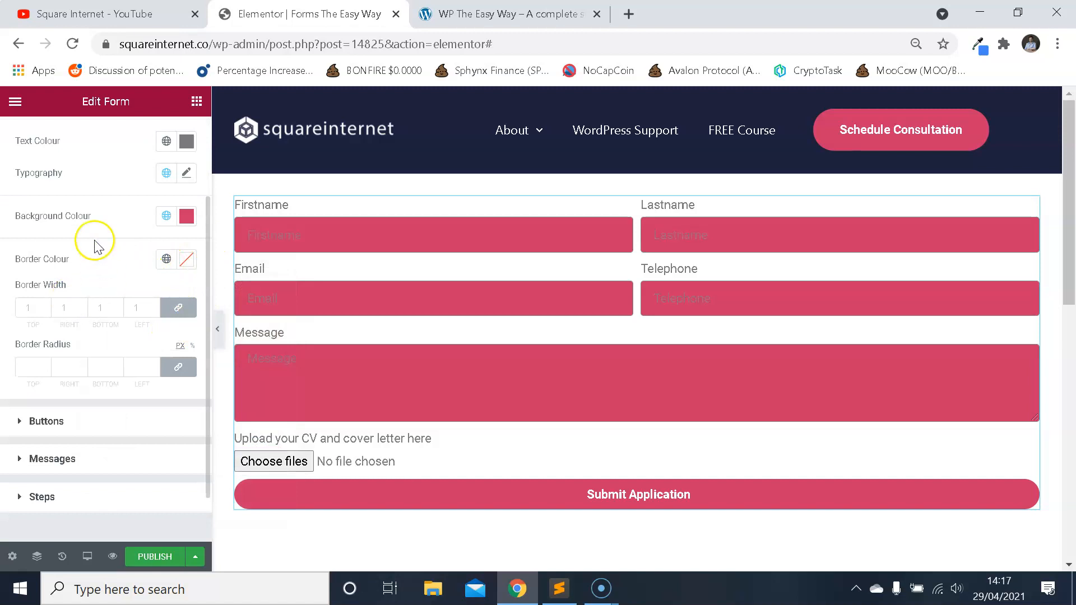
pyautogui.hotkey('ctrl', 'z')
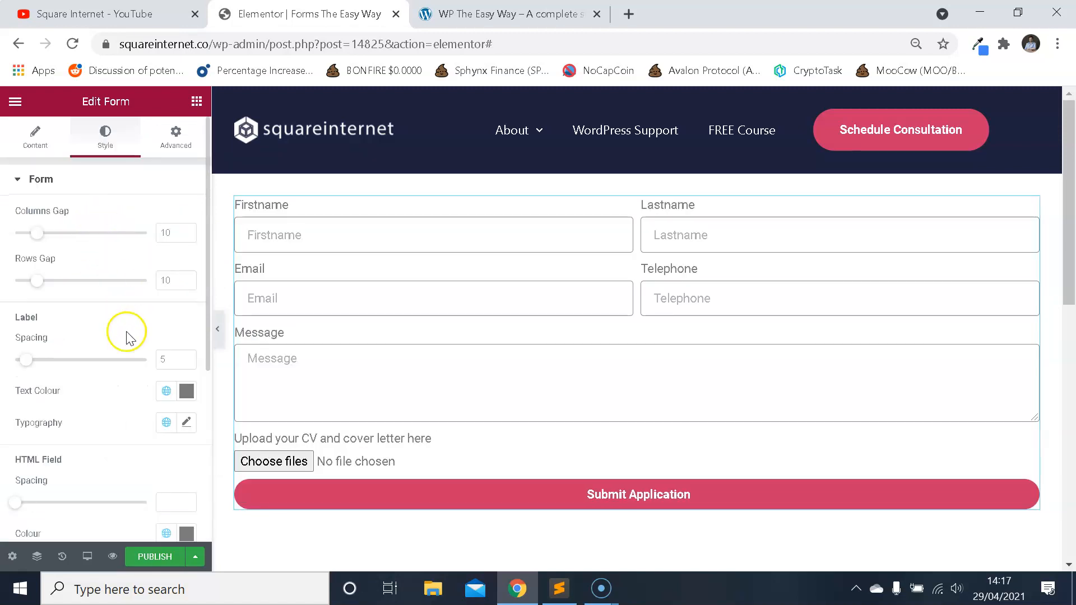
# - Set the form fields' typography to the Poppins family at a size of 20 px
pyautogui.scroll(-4, 127, 335)
pyautogui.click(84, 380)
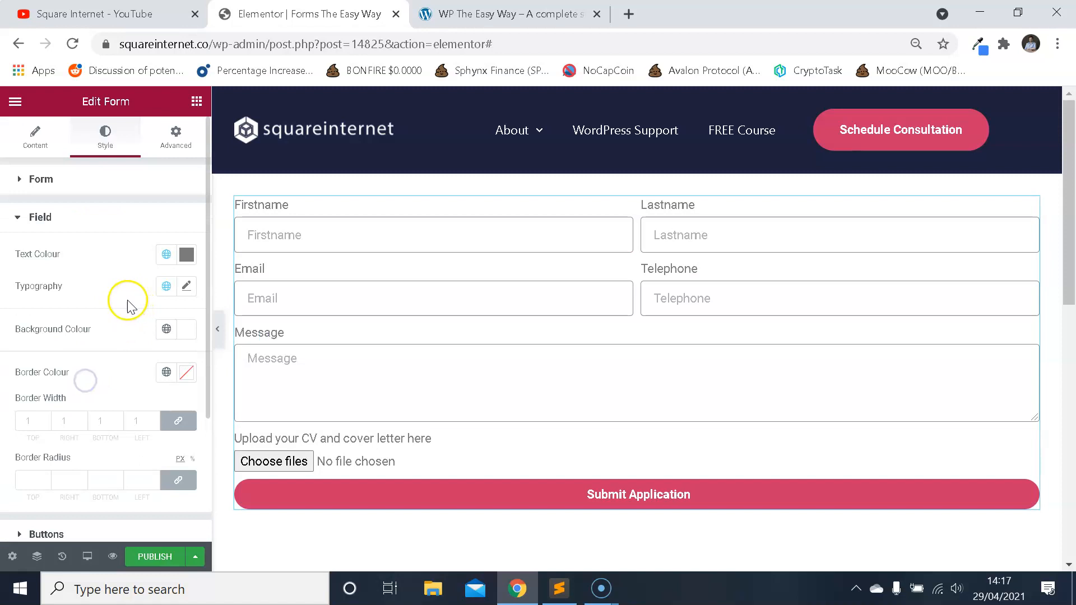
pyautogui.click(186, 286)
pyautogui.click(161, 354)
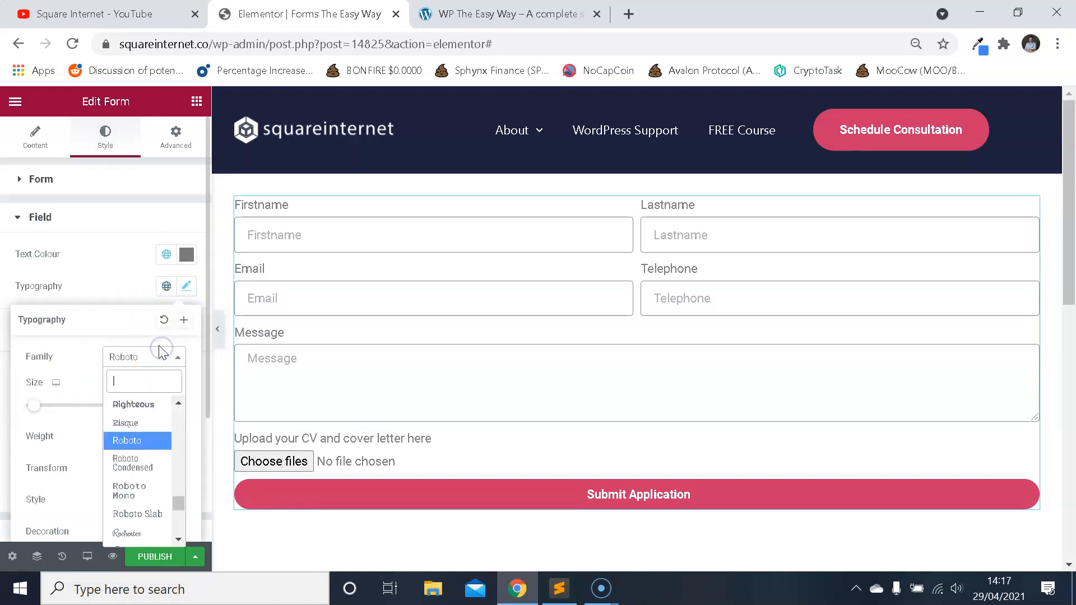
pyautogui.write('popp')
pyautogui.click(149, 424)
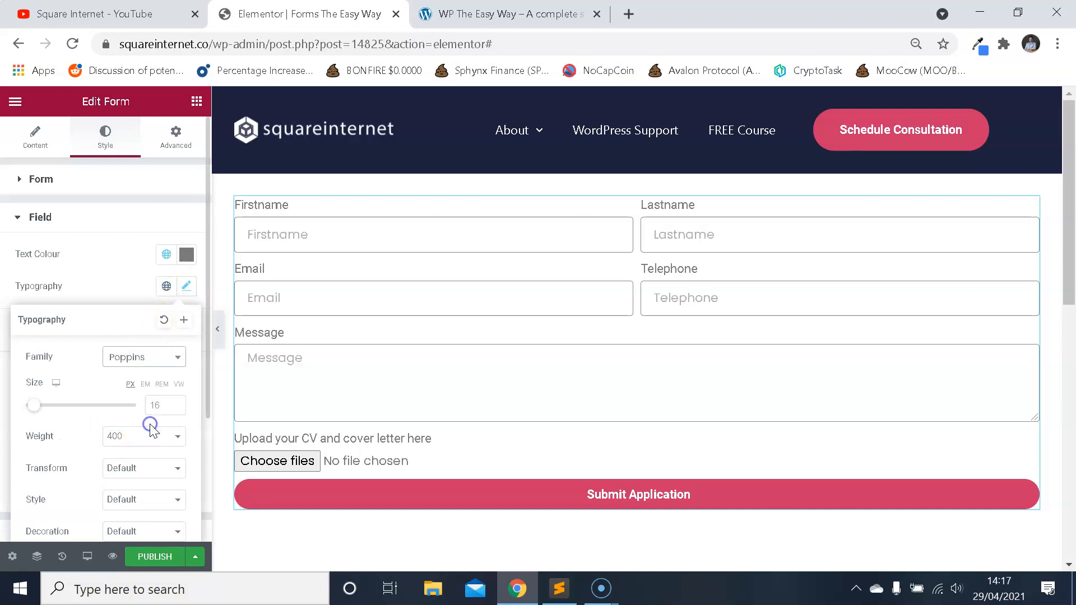
pyautogui.doubleClick(168, 407)
pyautogui.write('20')
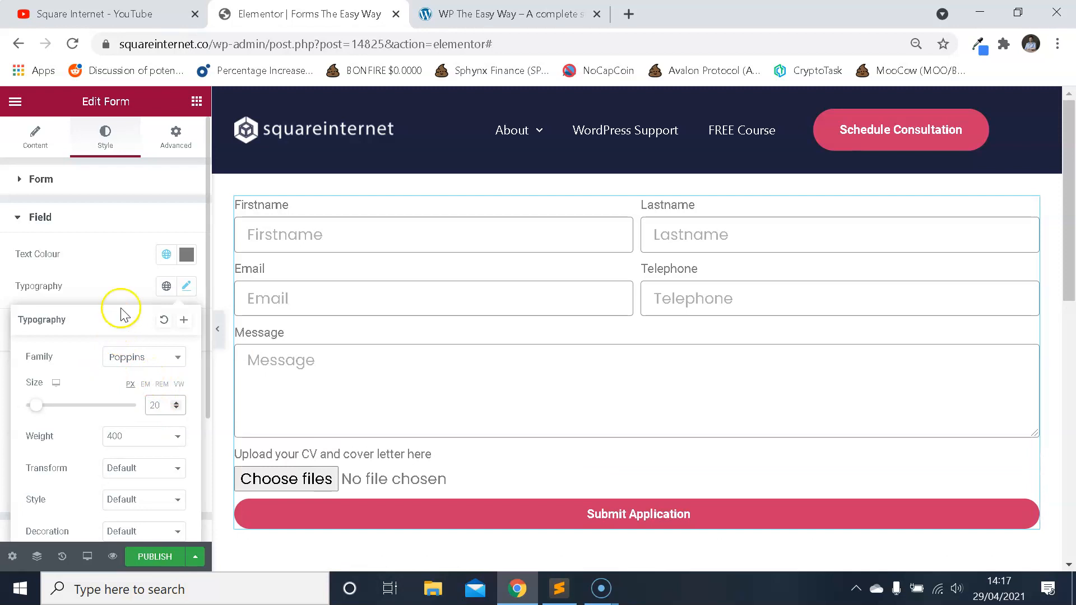
pyautogui.click(117, 287)
# - Set the form labels' typography to the Poppins family at a size of 20 px
pyautogui.click(74, 183)
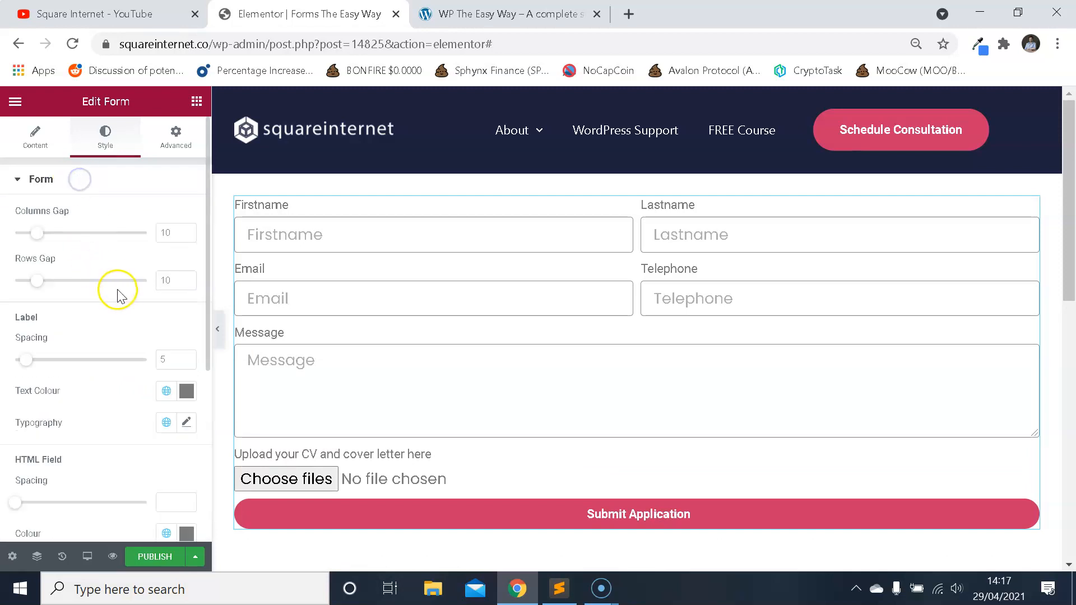
pyautogui.click(184, 420)
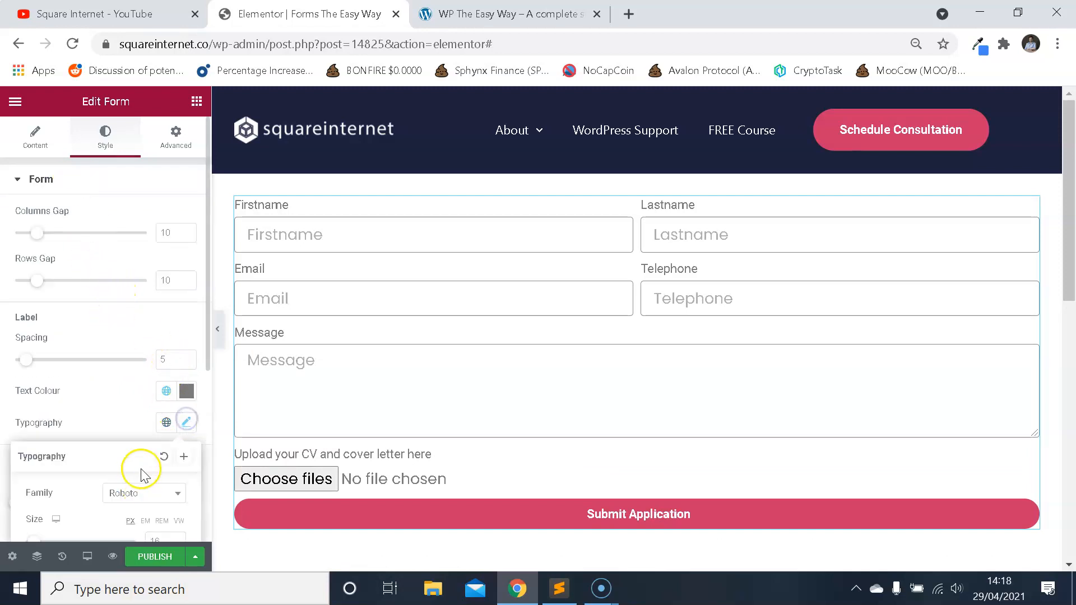
pyautogui.scroll(-2, 139, 482)
pyautogui.click(156, 382)
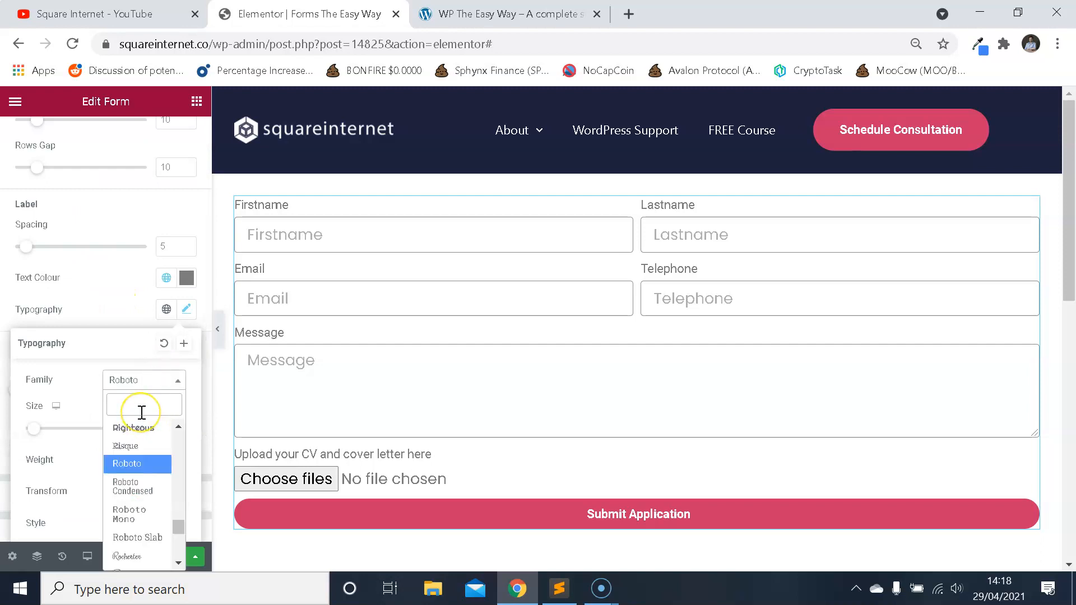
pyautogui.write('popp')
pyautogui.click(152, 447)
pyautogui.doubleClick(150, 428)
pyautogui.write('20')
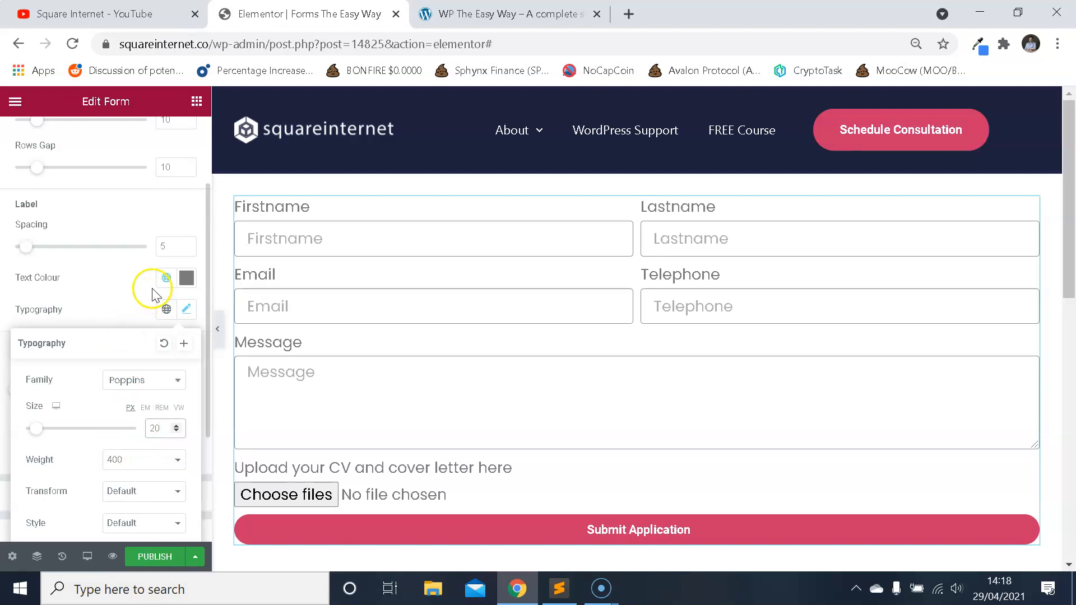
pyautogui.click(120, 275)
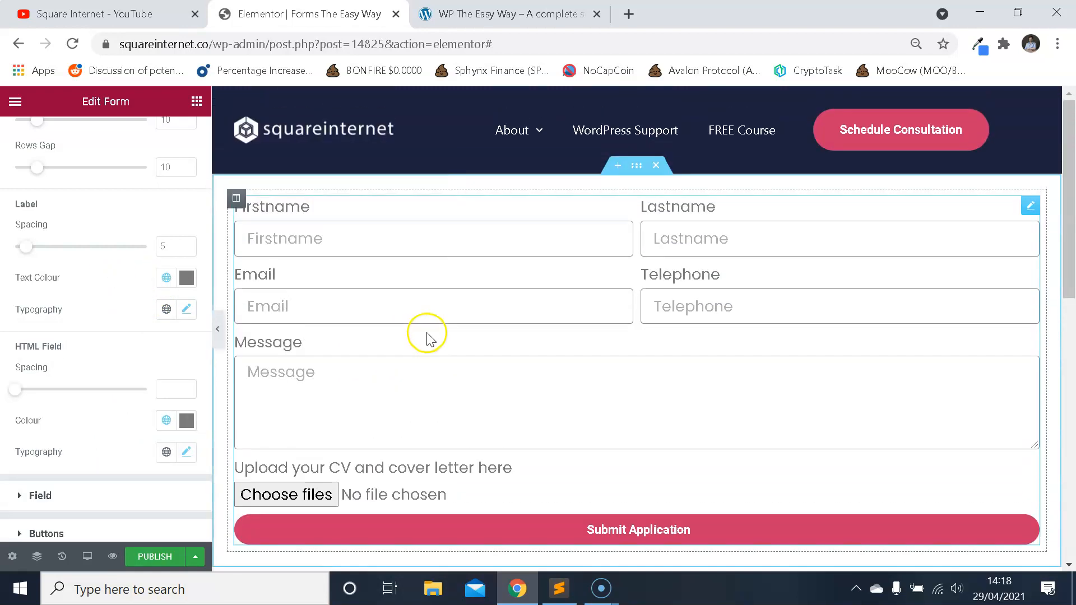
# - Check the restyled form on the page and examine the style options for its buttons
pyautogui.scroll(-1, 537, 299)
pyautogui.scroll(1, 515, 327)
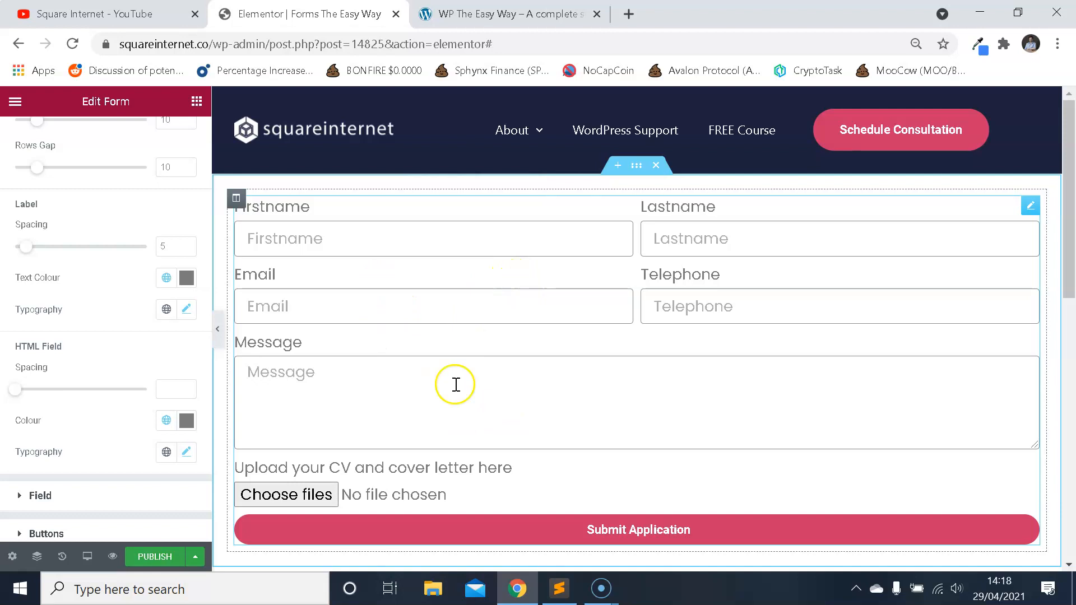
pyautogui.scroll(-2, 84, 322)
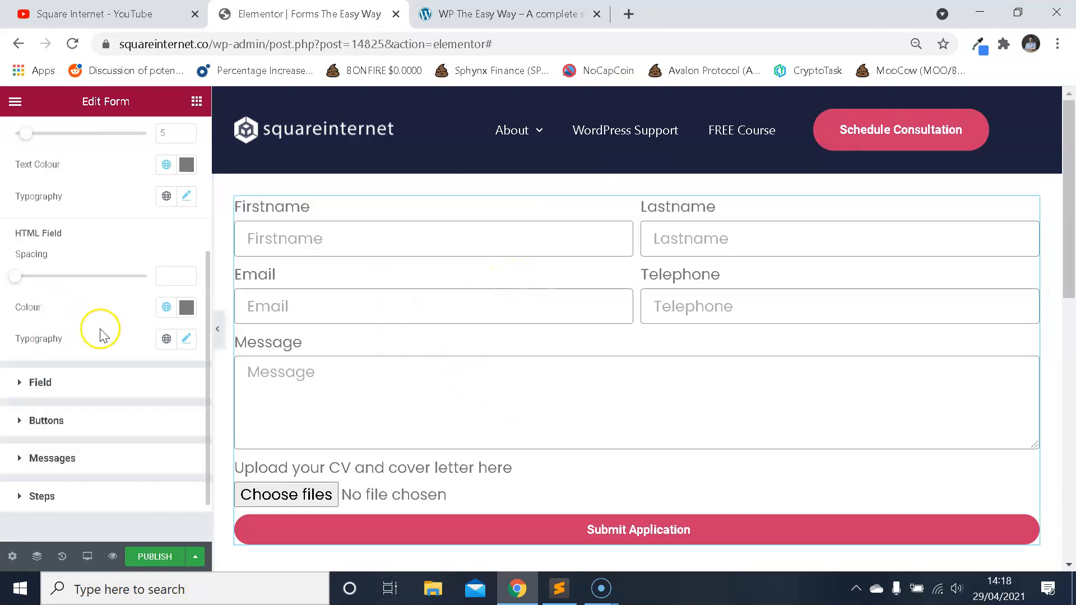
pyautogui.click(116, 425)
pyautogui.scroll(-2, 101, 308)
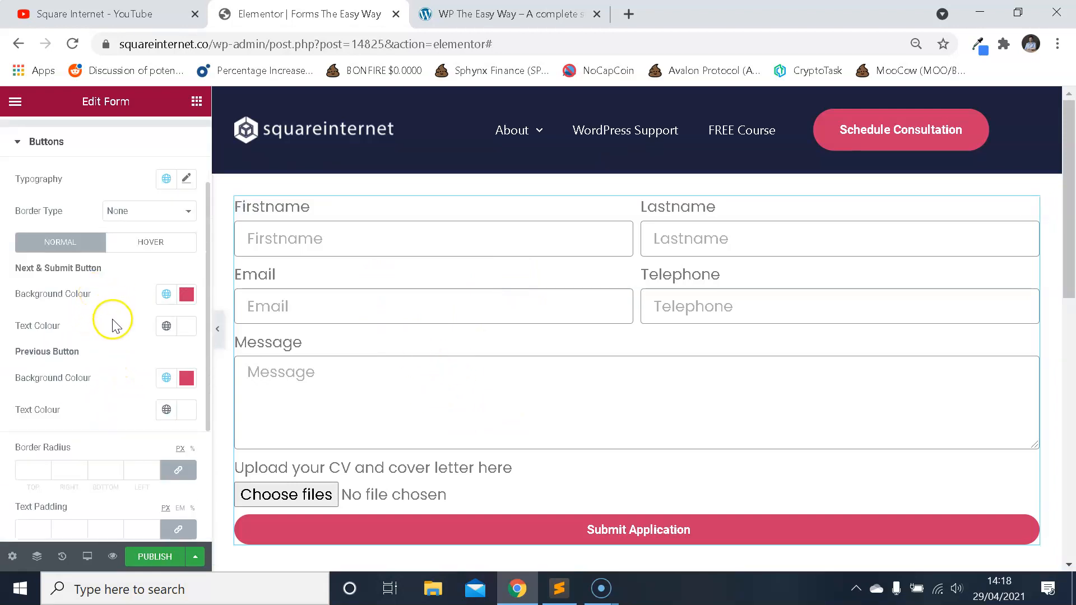
pyautogui.scroll(2, 123, 305)
pyautogui.scroll(-2, 164, 307)
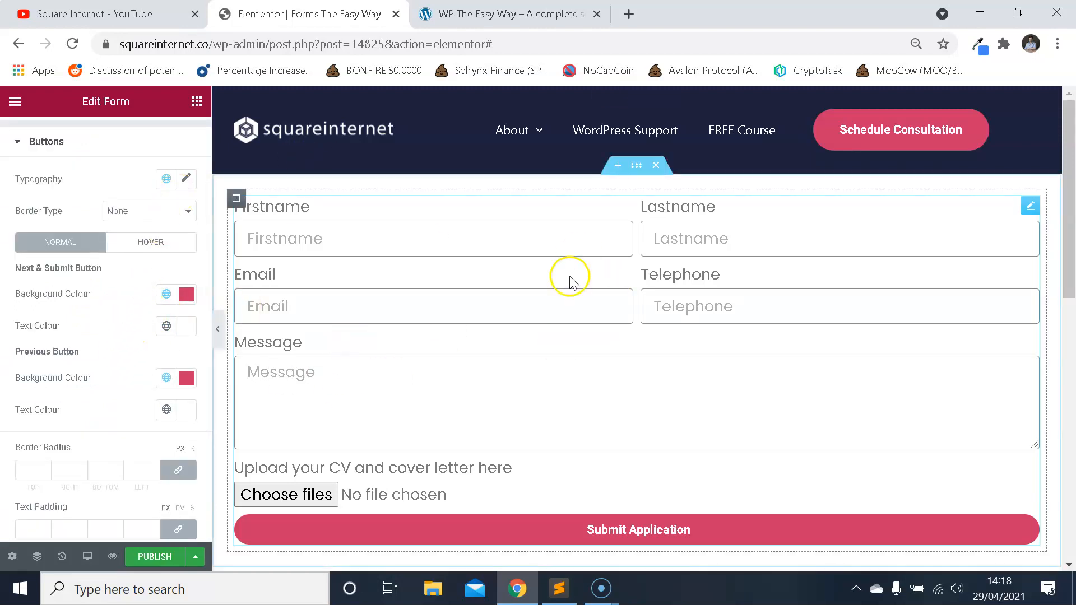
pyautogui.scroll(-1, 516, 338)
pyautogui.scroll(1, 523, 336)
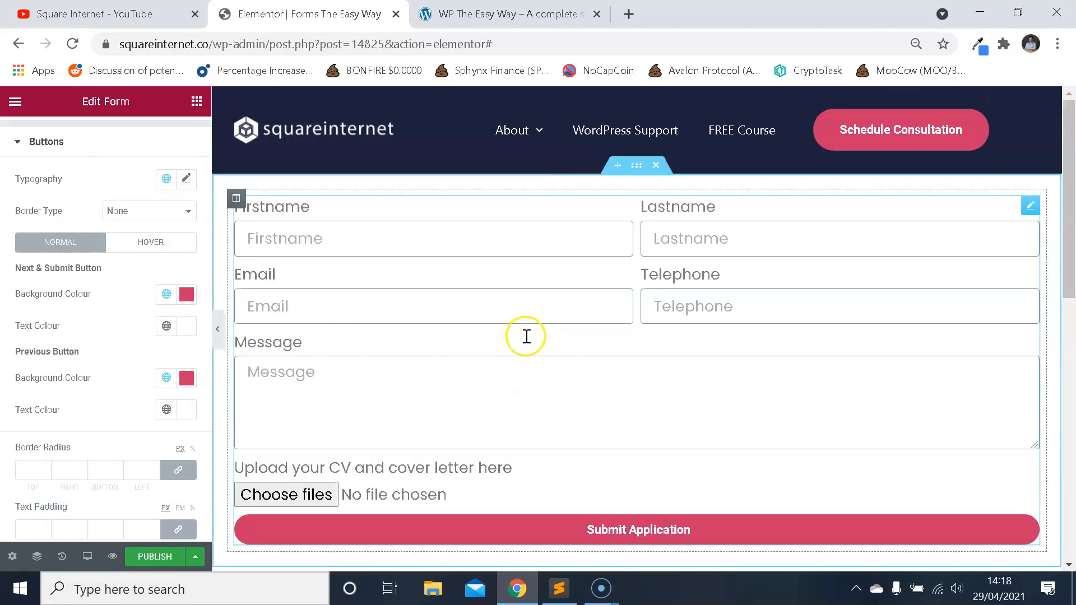
# - Set the form buttons' typography to weight 400 and size 20 px
pyautogui.click(186, 180)
pyautogui.click(148, 330)
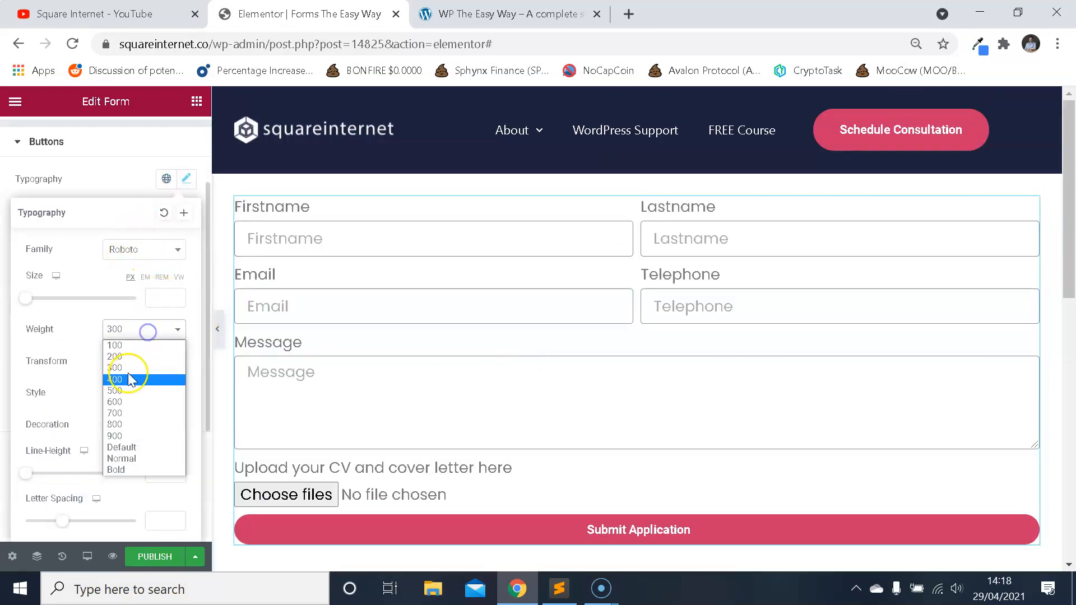
pyautogui.click(130, 380)
pyautogui.click(154, 254)
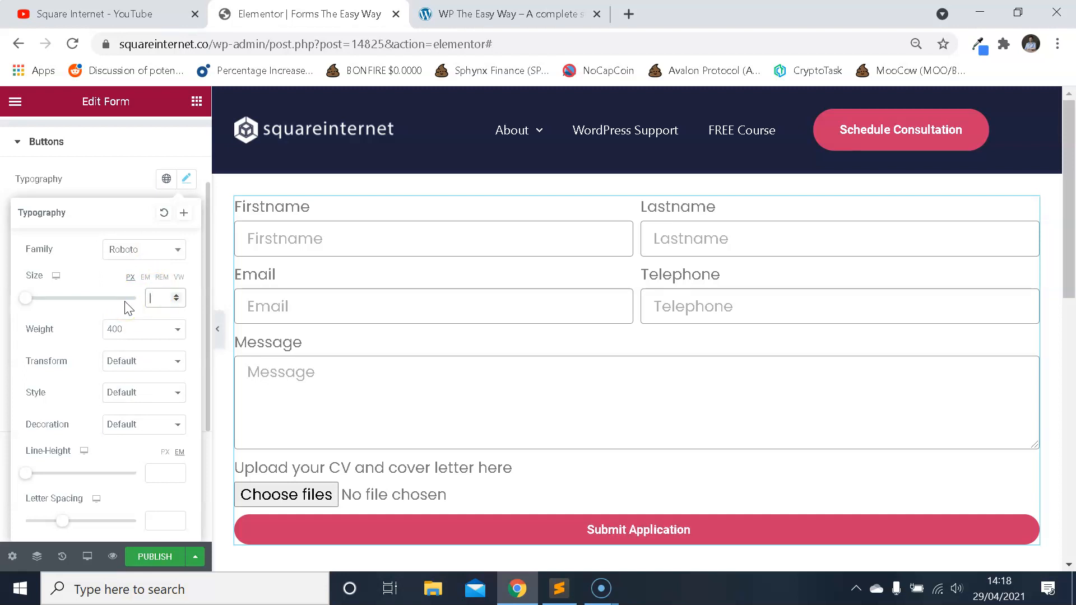
pyautogui.write('0')
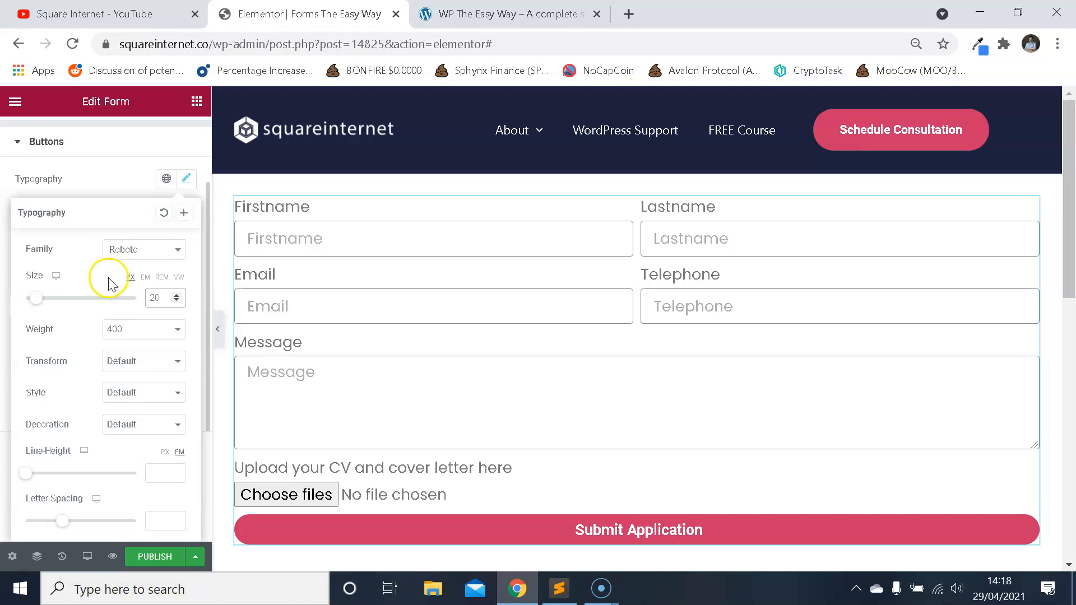
# - Set the form buttons' font family to Poppins
pyautogui.click(149, 248)
pyautogui.write('popp')
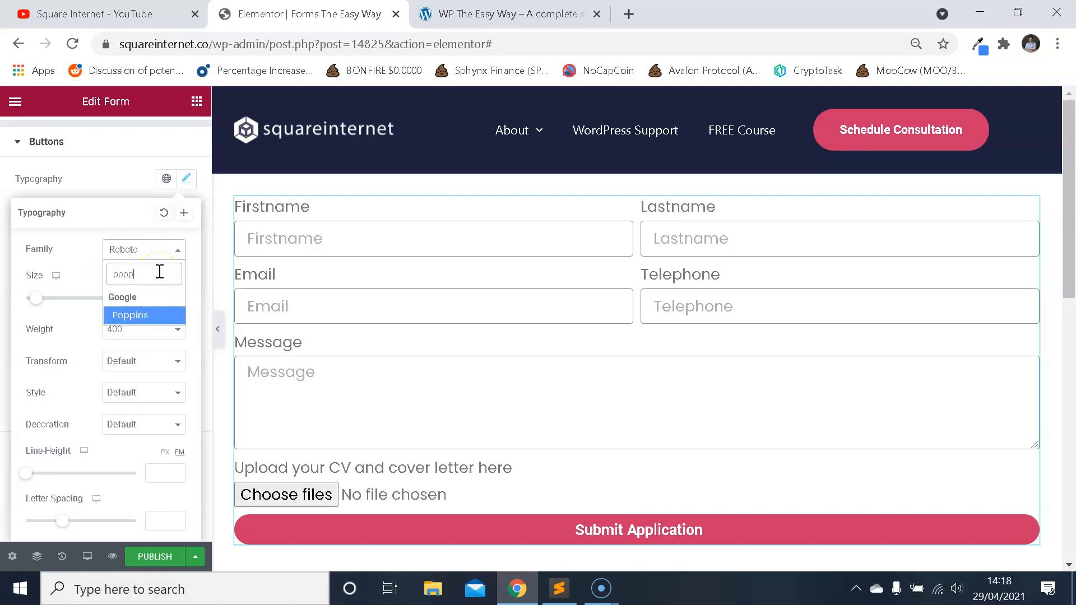
pyautogui.click(150, 316)
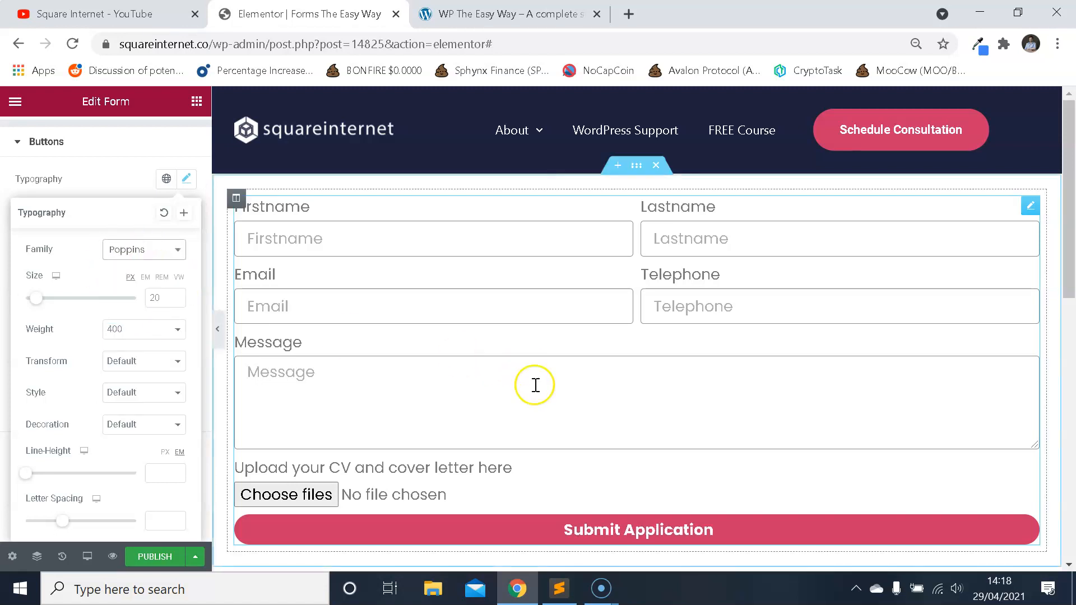
pyautogui.scroll(-3, 535, 384)
pyautogui.click(109, 185)
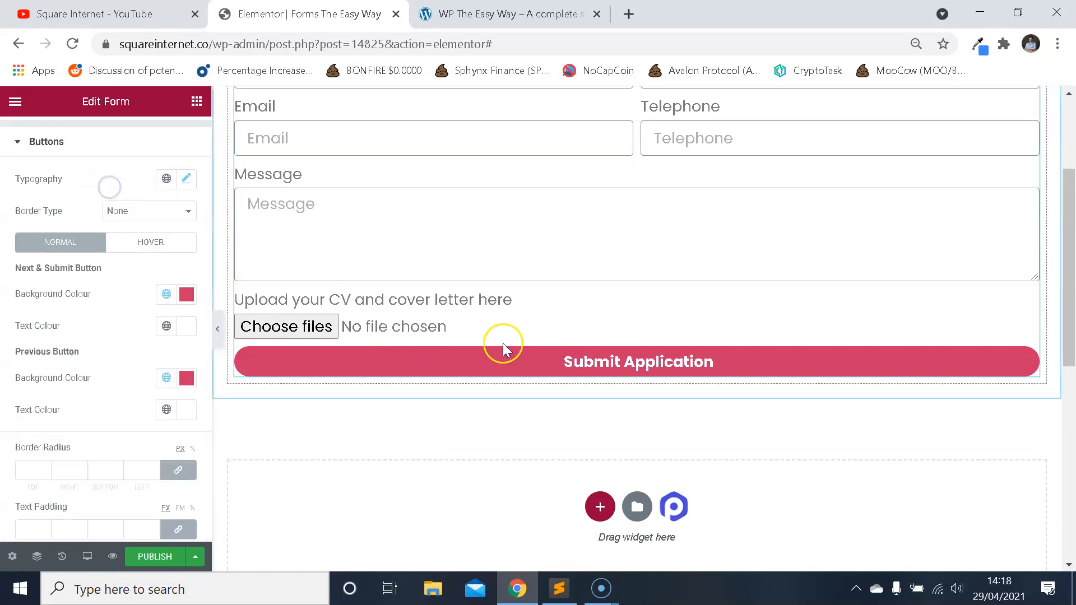
# - Examine the buttons' style options, their size, column width and alignment settings, and the form's gap and label style options
pyautogui.scroll(-3, 137, 319)
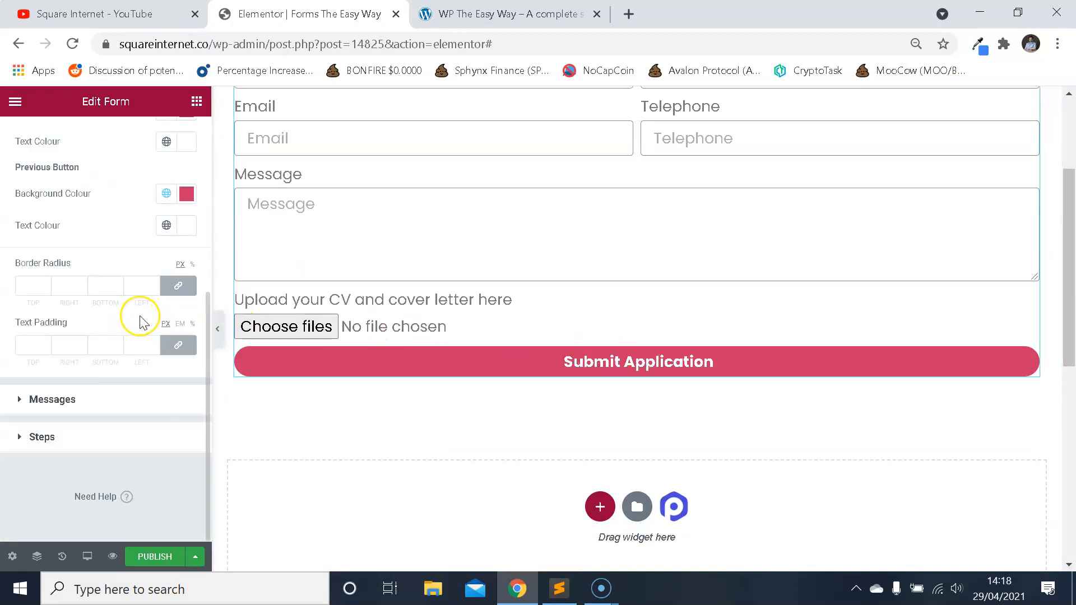
pyautogui.scroll(2, 140, 321)
pyautogui.scroll(2, 140, 319)
pyautogui.scroll(2, 470, 358)
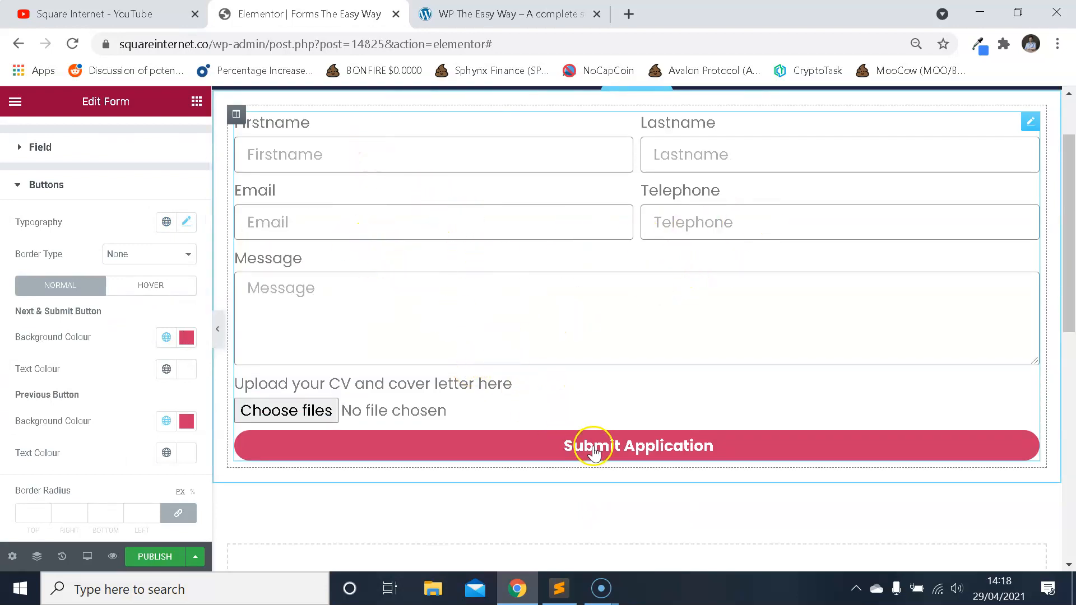
pyautogui.scroll(1, 140, 235)
pyautogui.click(32, 150)
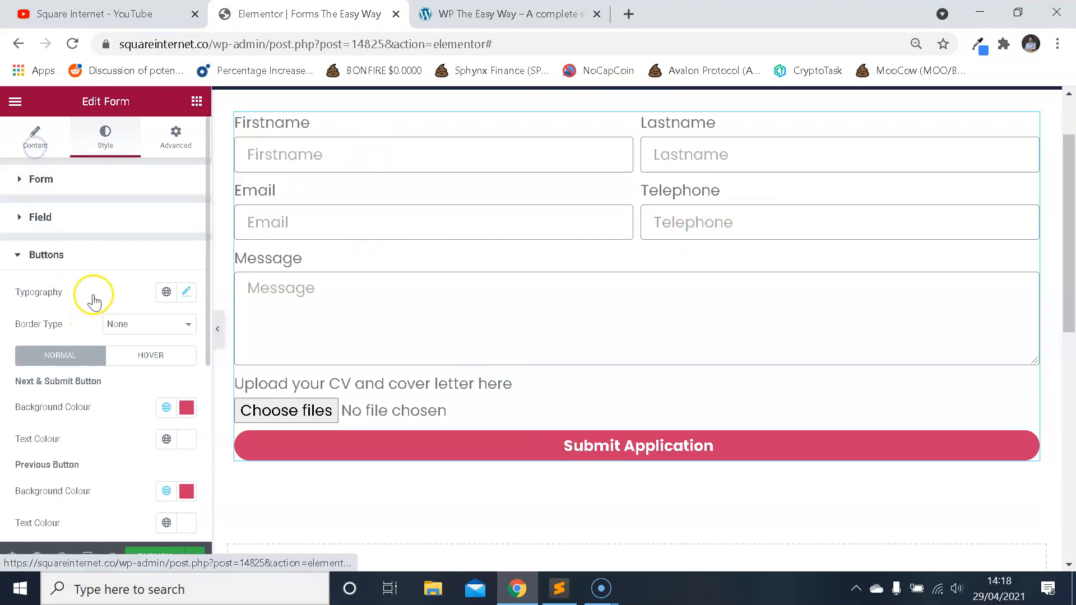
pyautogui.scroll(-4, 96, 300)
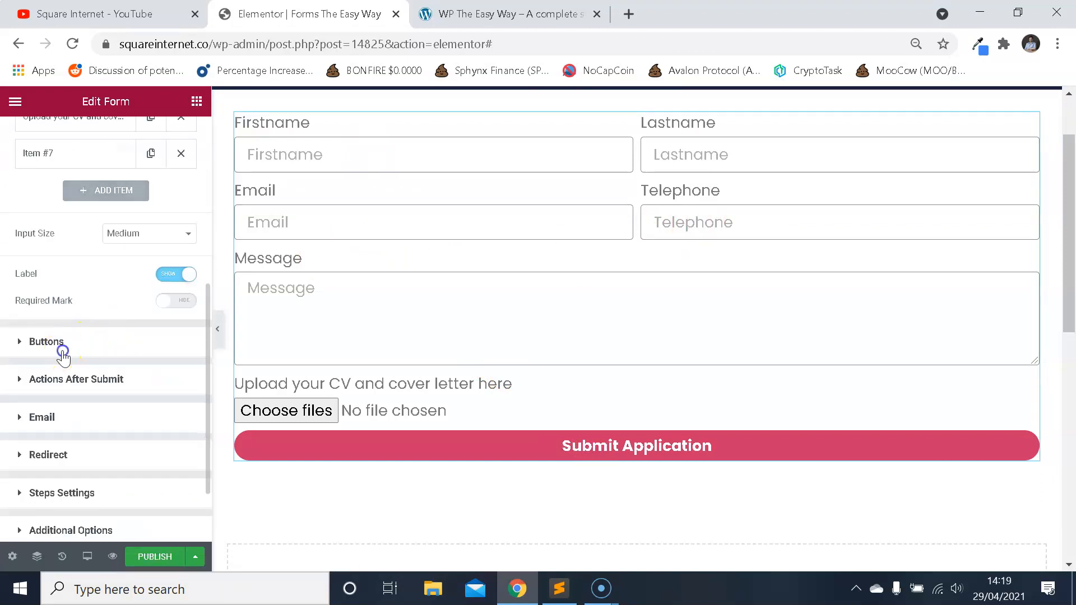
pyautogui.click(86, 345)
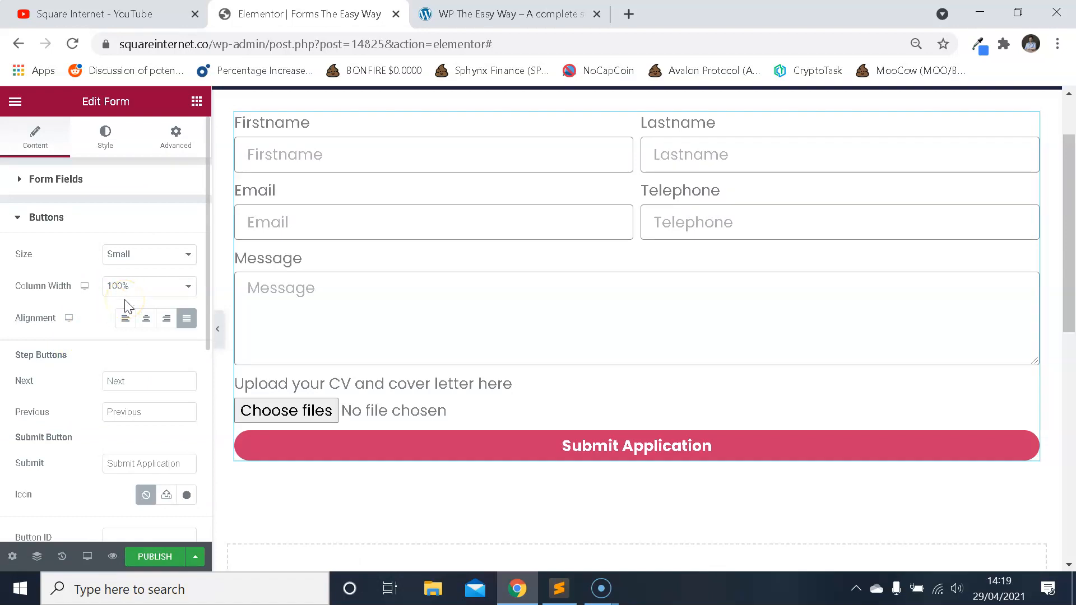
pyautogui.click(104, 137)
pyautogui.scroll(-5, 121, 280)
pyautogui.scroll(5, 70, 235)
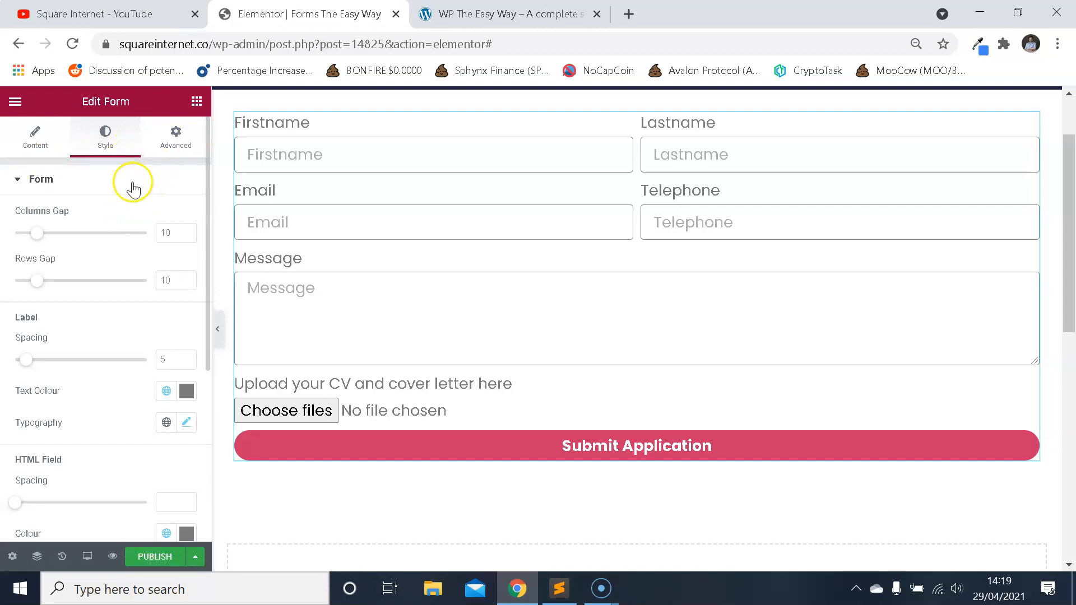
pyautogui.scroll(-4, 84, 235)
pyautogui.scroll(2, 73, 280)
pyautogui.scroll(2, 56, 247)
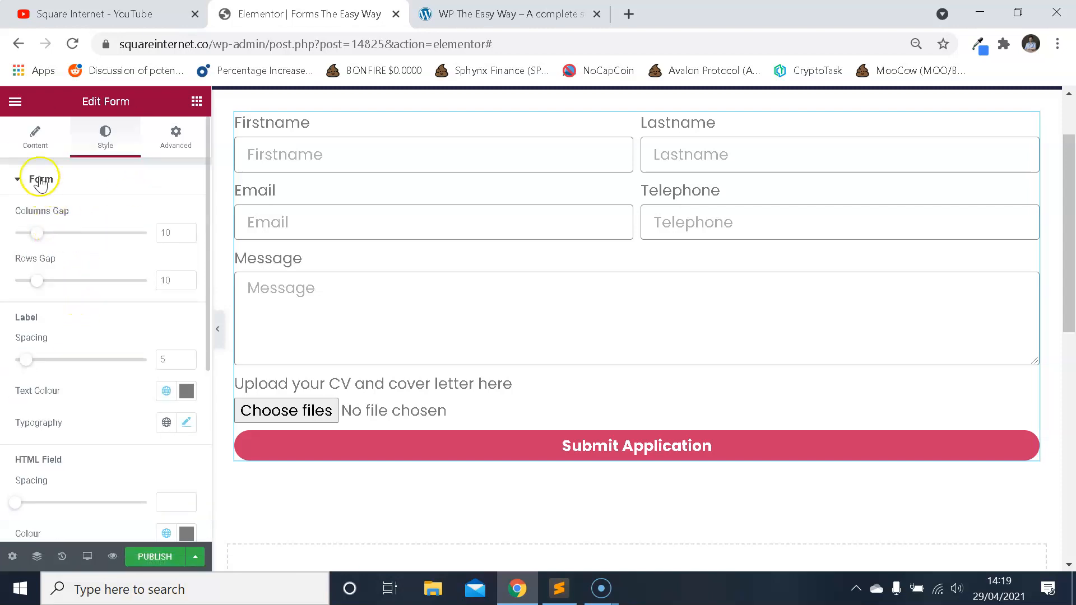
# - Set the form buttons' size to Large, trying Medium first, and check the submit button on the page
pyautogui.click(34, 140)
pyautogui.scroll(-5, 114, 271)
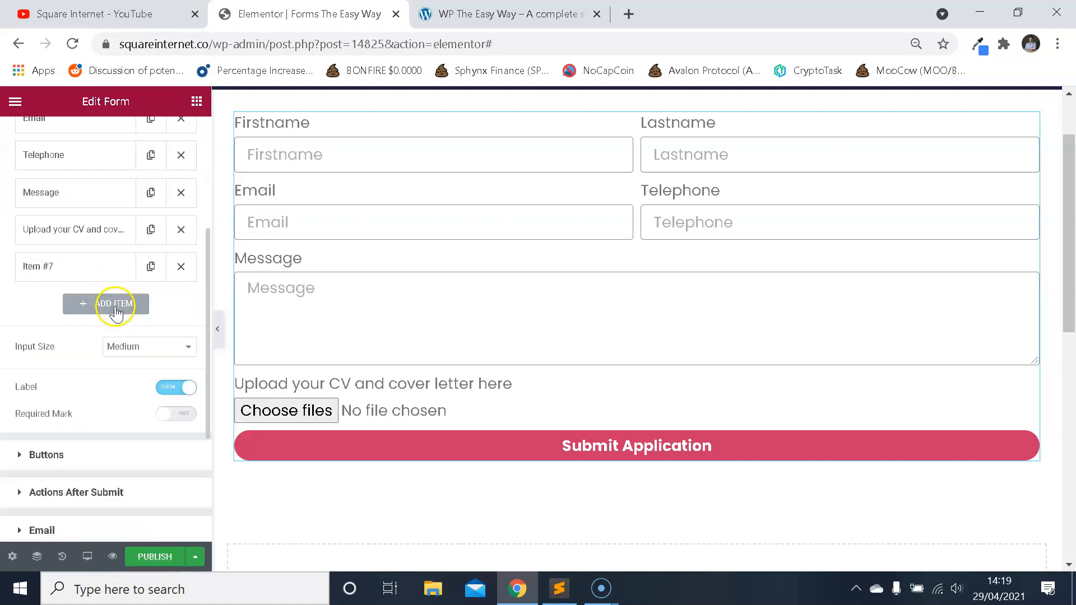
pyautogui.click(84, 343)
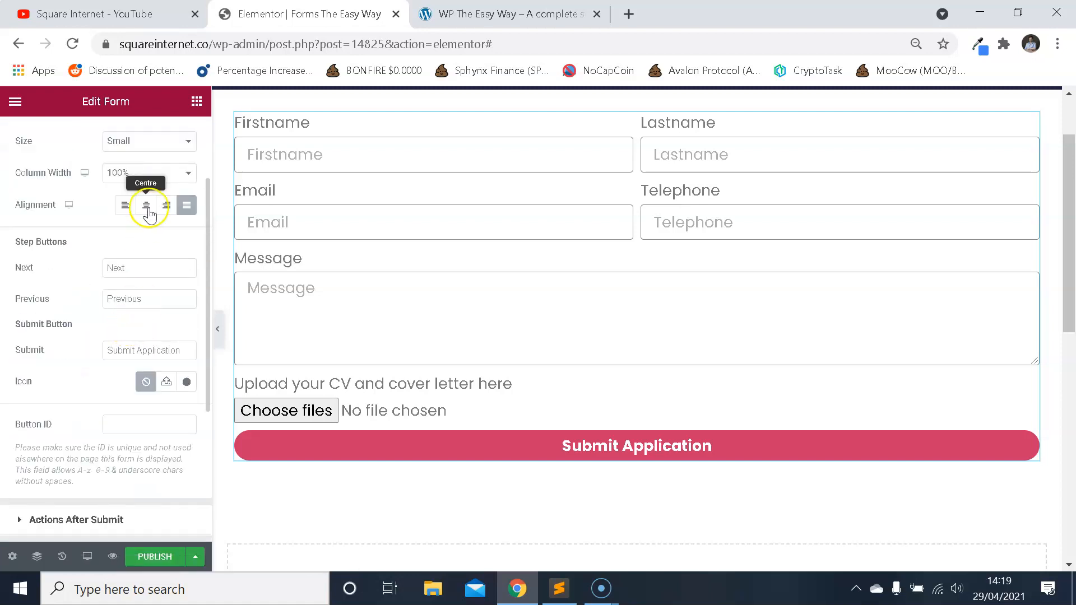
pyautogui.click(149, 139)
pyautogui.click(123, 179)
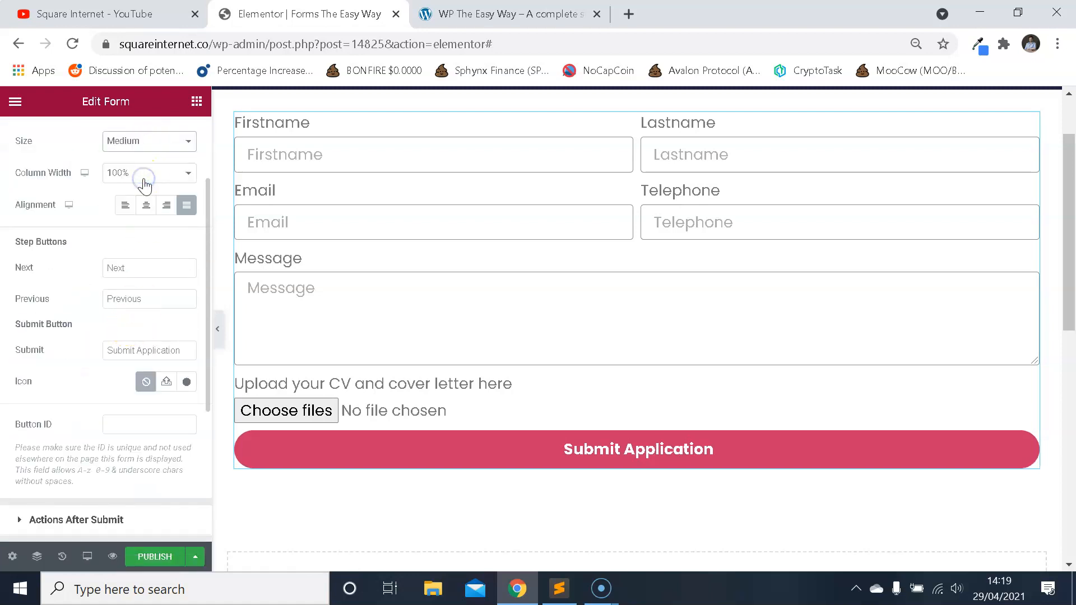
pyautogui.click(147, 140)
pyautogui.click(146, 190)
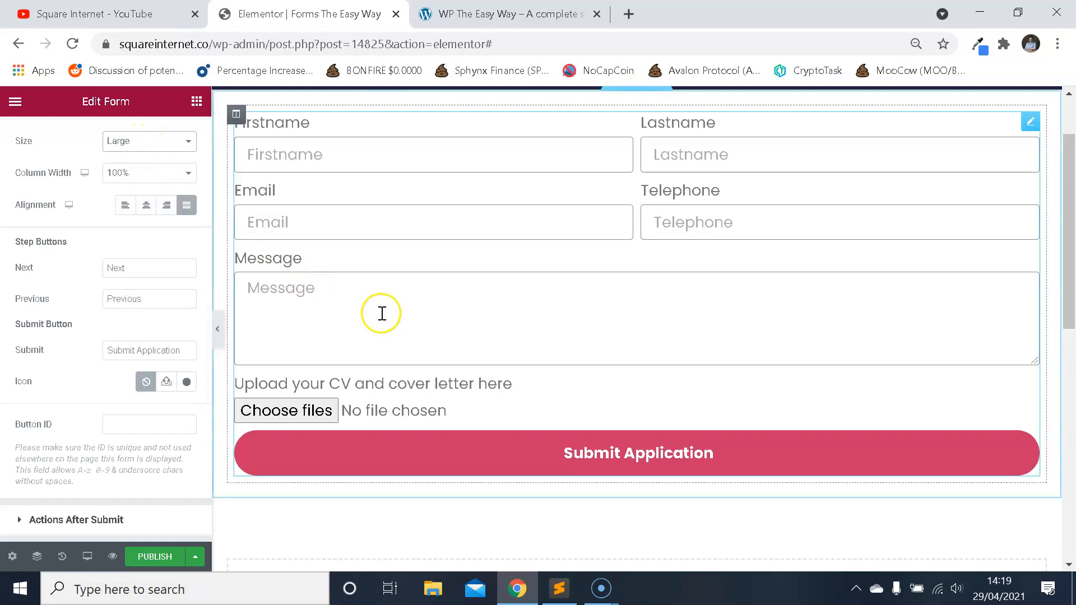
pyautogui.scroll(2, 581, 370)
pyautogui.scroll(-2, 713, 357)
pyautogui.scroll(2, 728, 301)
pyautogui.scroll(-2, 727, 301)
pyautogui.scroll(2, 572, 365)
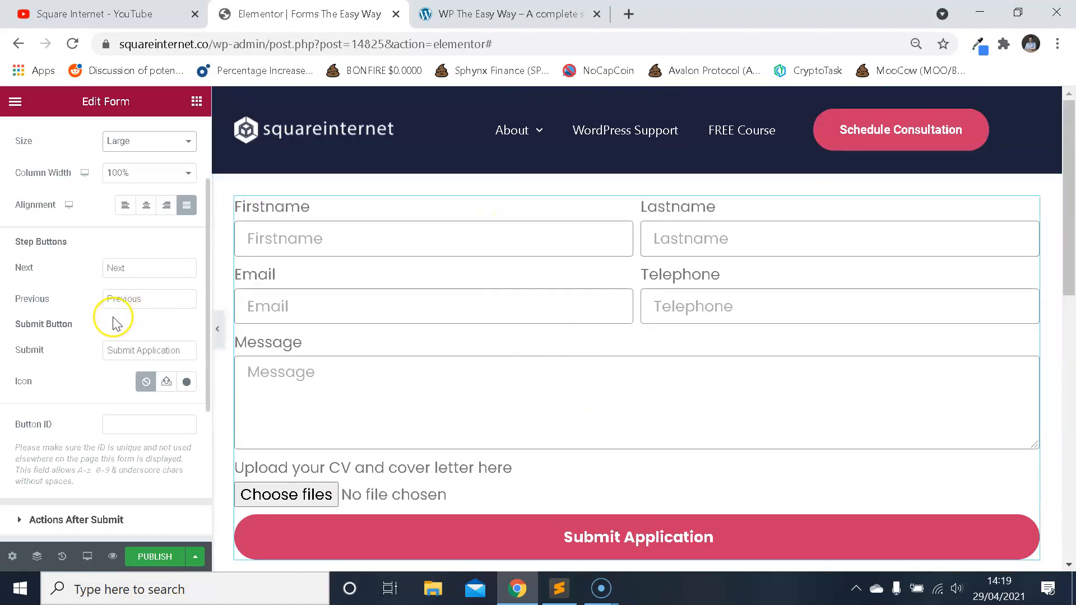
# - Review the form's label and HTML field styling and the buttons' border, colour, radius and padding options
pyautogui.scroll(-2, 115, 319)
pyautogui.scroll(4, 129, 310)
pyautogui.click(105, 137)
pyautogui.scroll(-2, 135, 319)
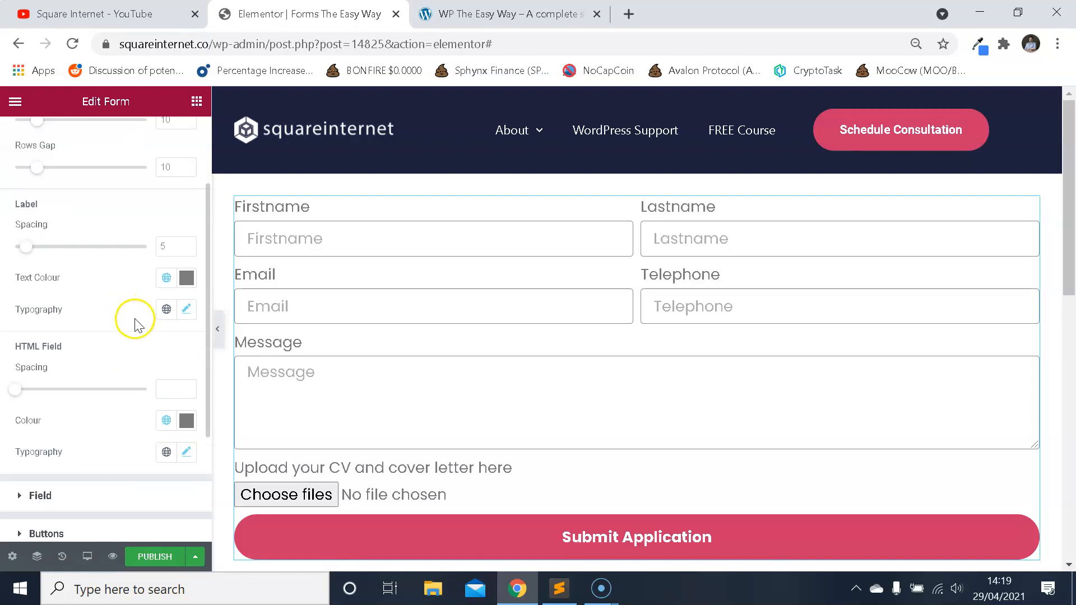
pyautogui.scroll(-3, 135, 324)
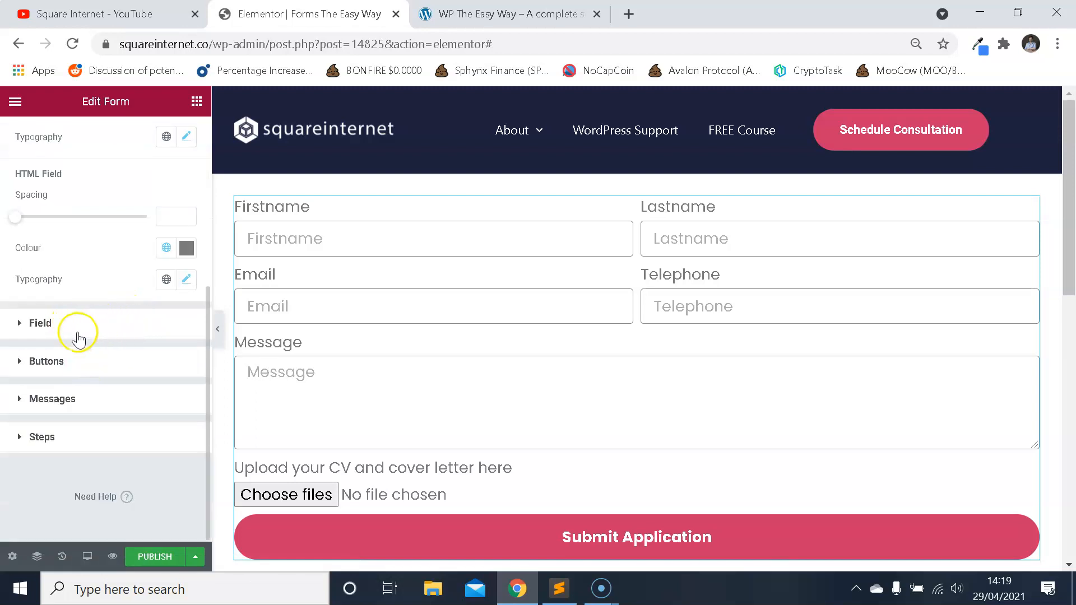
pyautogui.scroll(4, 81, 333)
pyautogui.scroll(-4, 93, 241)
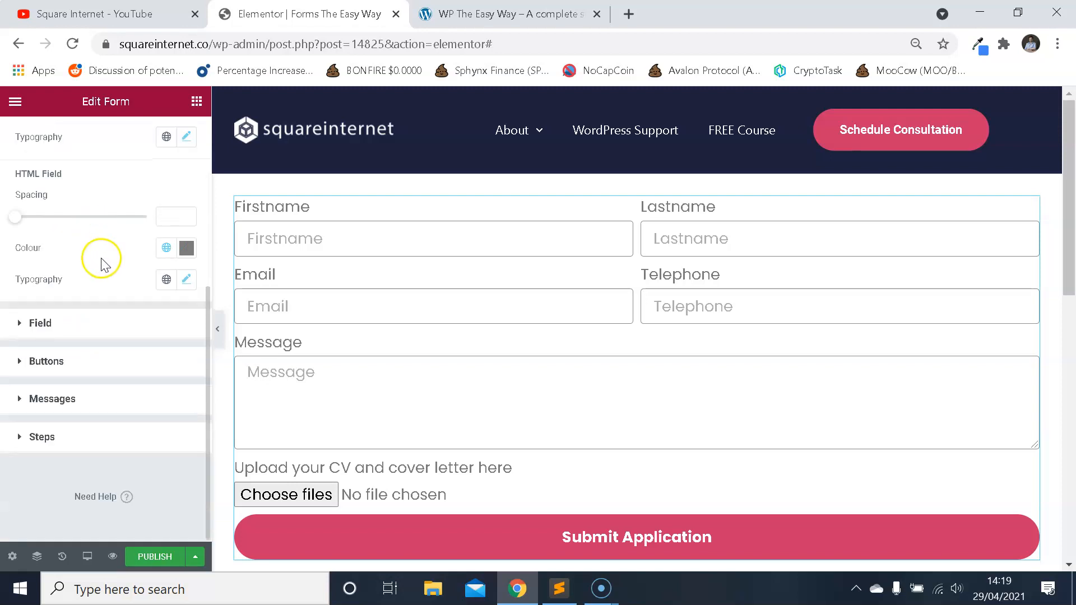
pyautogui.click(78, 369)
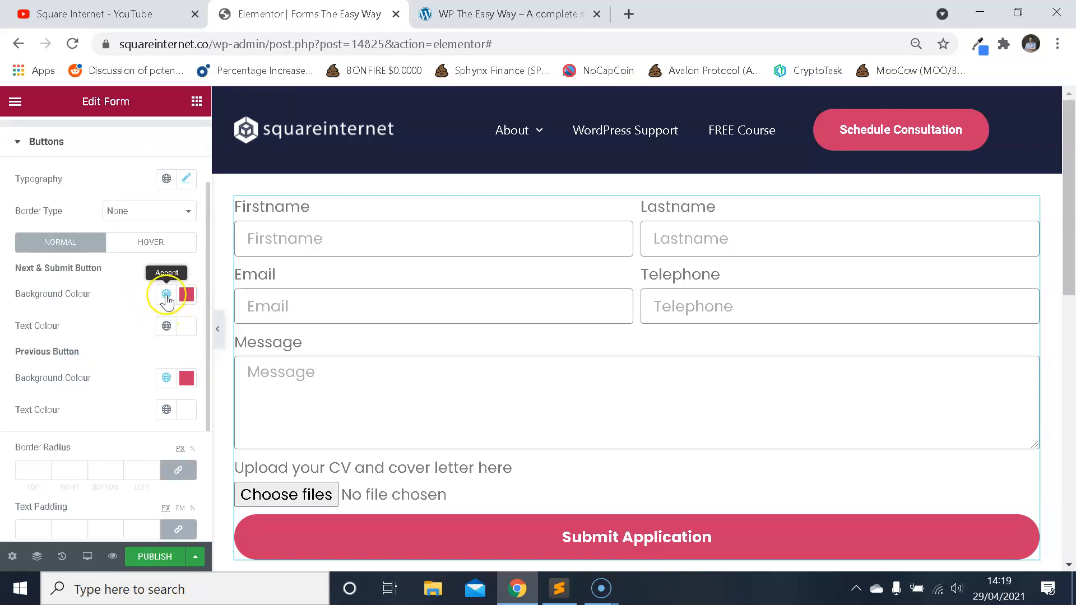
pyautogui.click(168, 213)
pyautogui.click(168, 216)
pyautogui.scroll(-2, 145, 274)
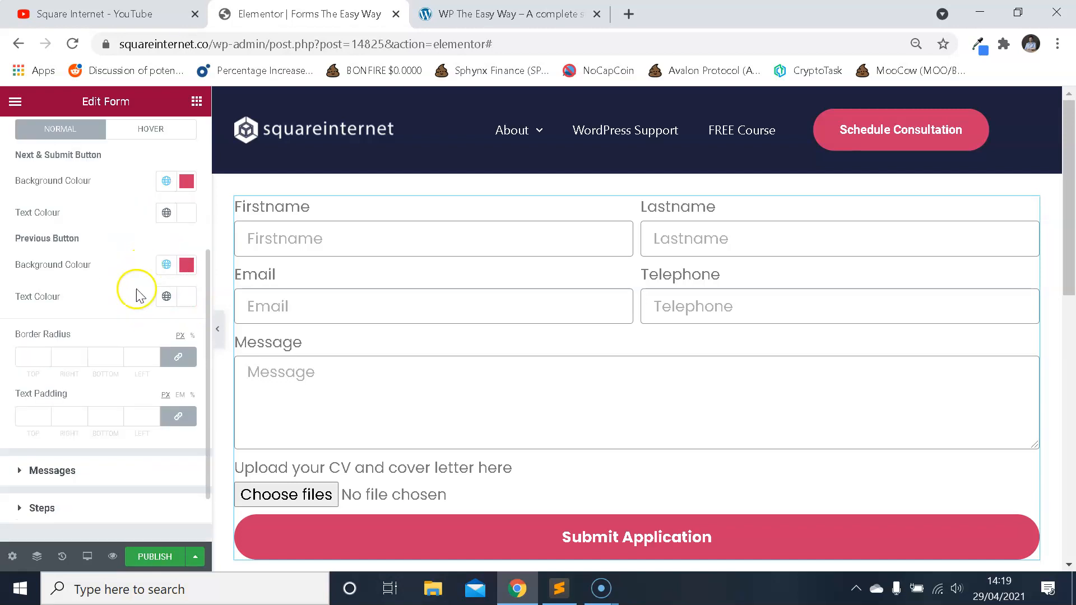
pyautogui.scroll(-2, 104, 398)
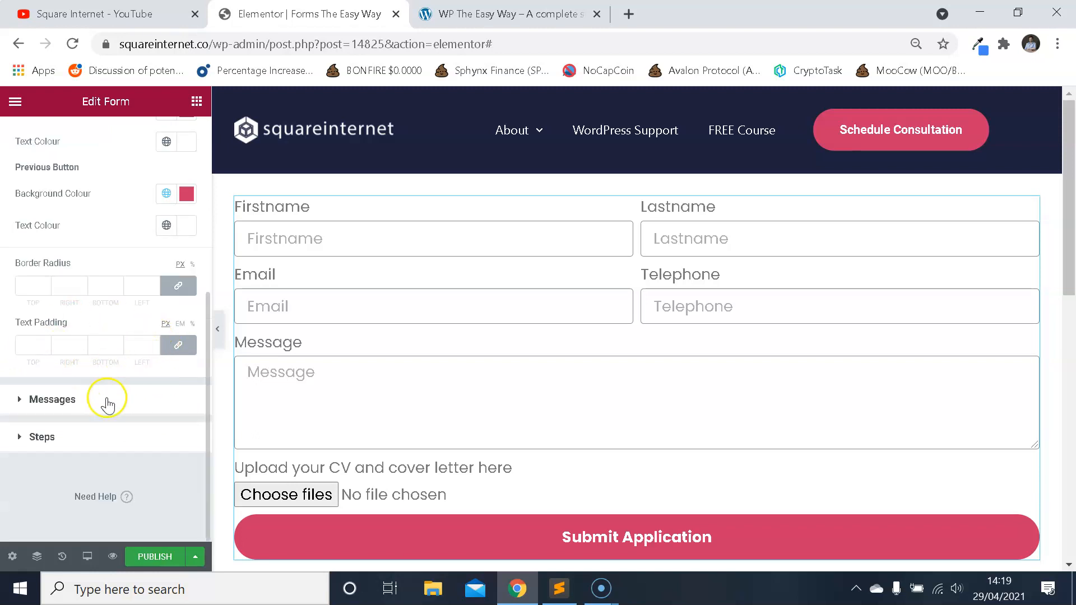
# - Examine the style options for the form's messages, including the typography's style and transform choices
pyautogui.click(107, 401)
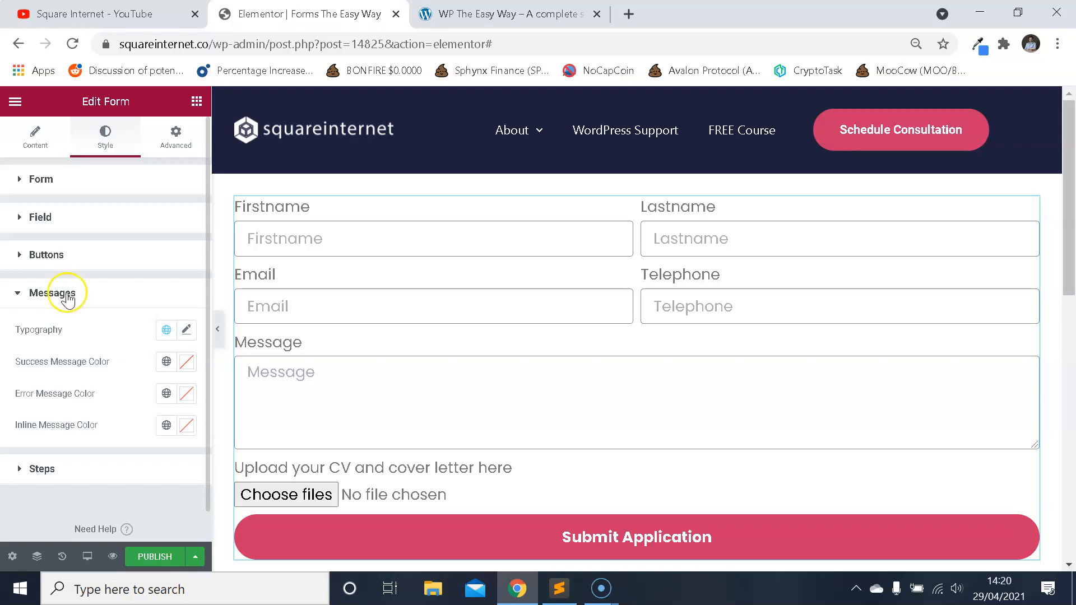
pyautogui.scroll(-1, 66, 298)
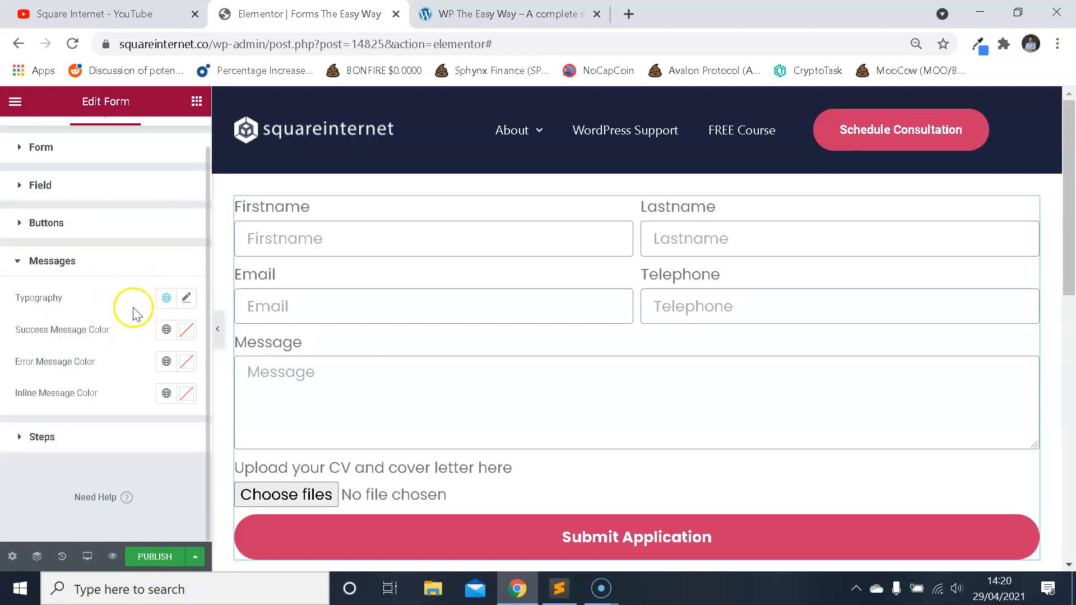
pyautogui.click(186, 297)
pyautogui.scroll(-2, 149, 283)
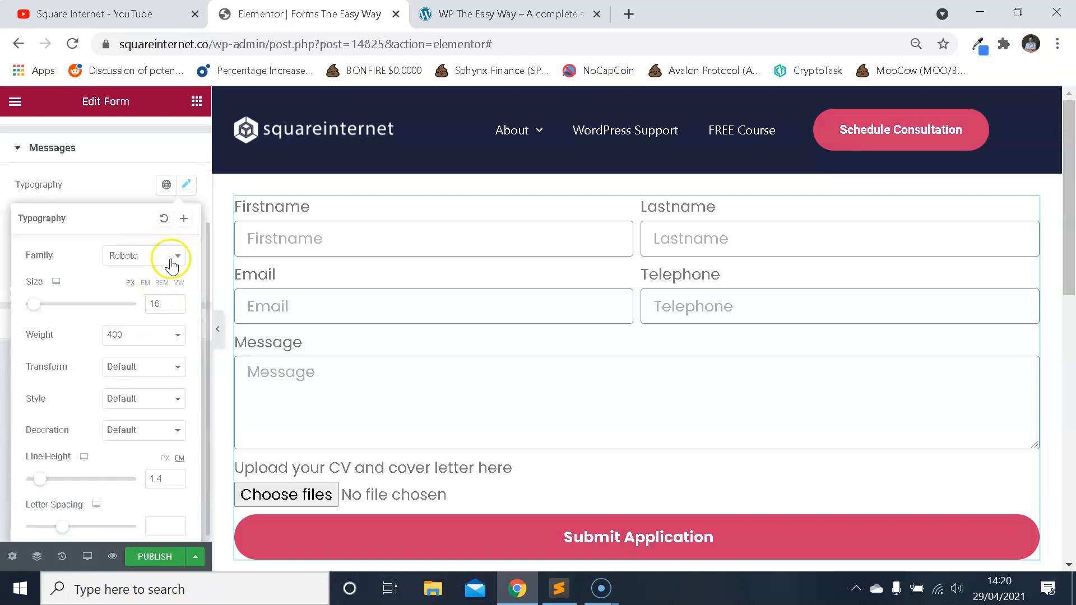
pyautogui.scroll(-1, 168, 308)
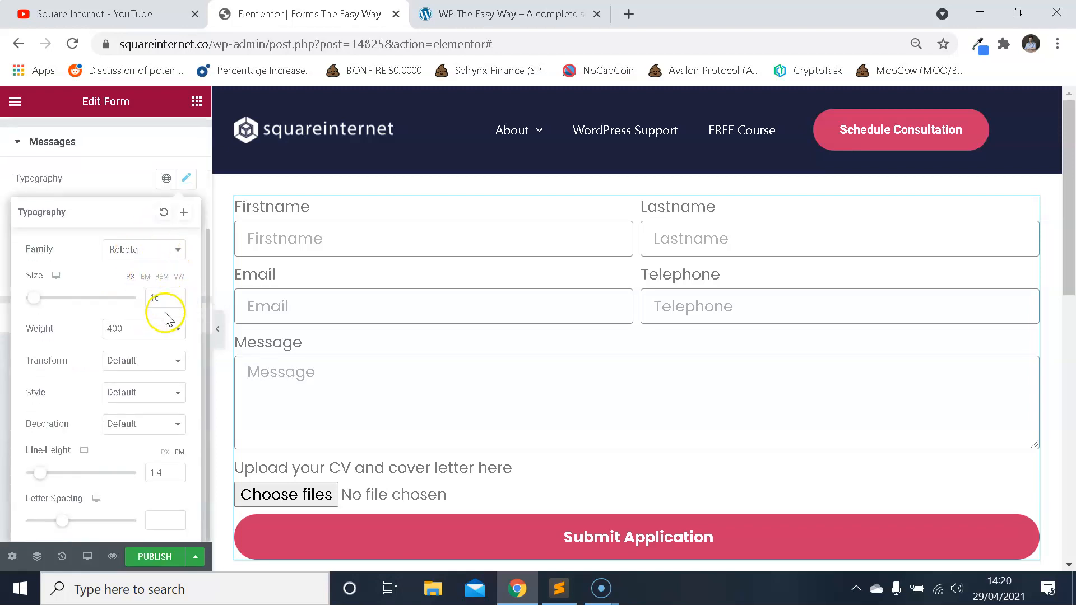
pyautogui.click(155, 394)
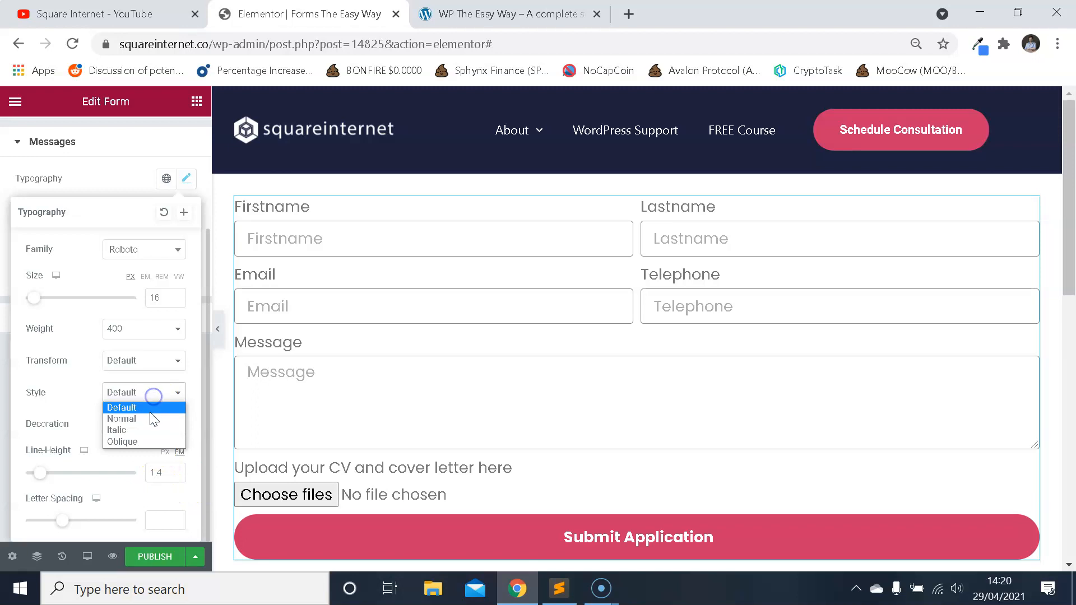
pyautogui.click(161, 361)
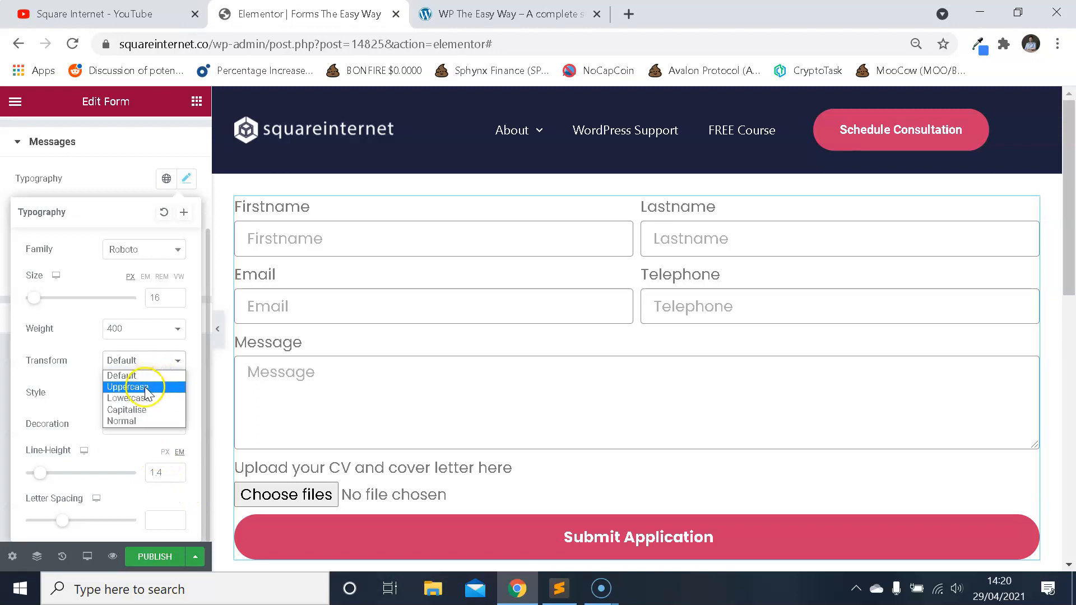
pyautogui.click(117, 179)
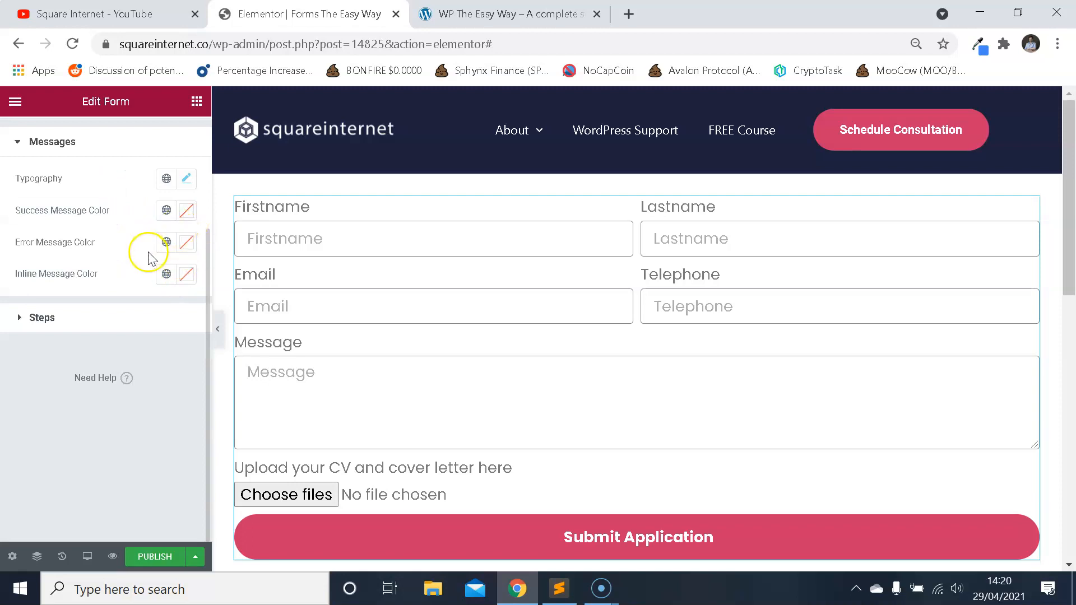
# - Give the section containing the form a classic background in the dark navy global colour and check the form against it
pyautogui.scroll(-5, 500, 302)
pyautogui.scroll(3, 552, 325)
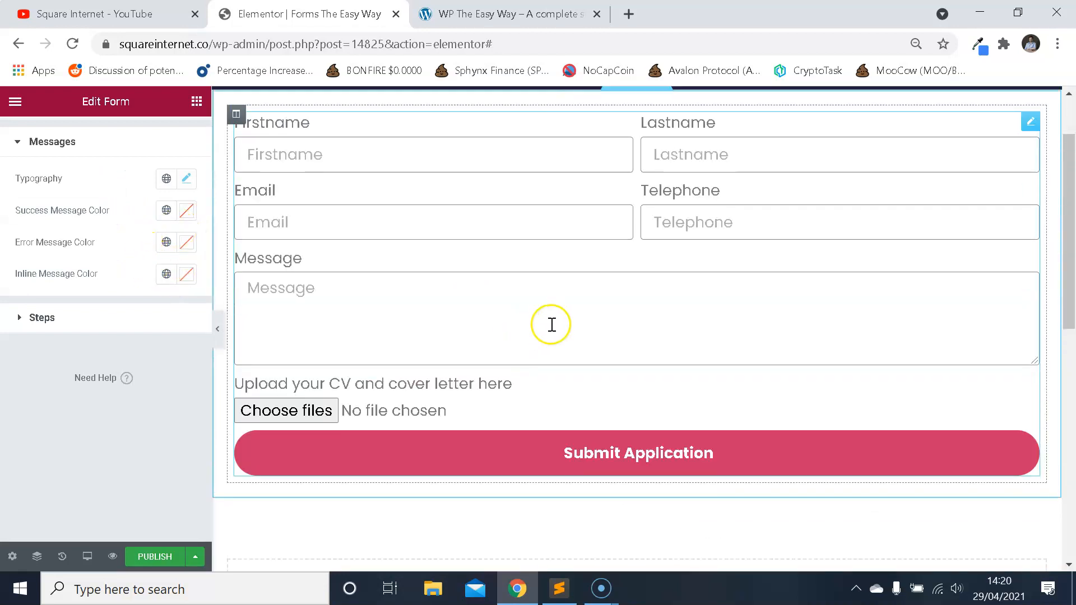
pyautogui.scroll(3, 588, 296)
pyautogui.click(636, 166)
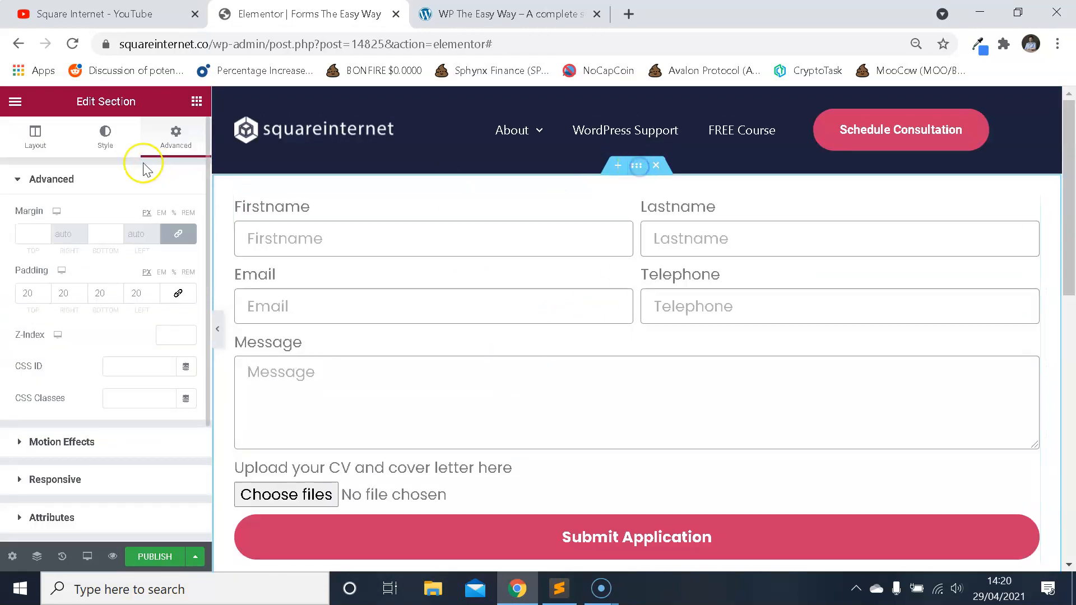
pyautogui.click(118, 147)
pyautogui.click(125, 248)
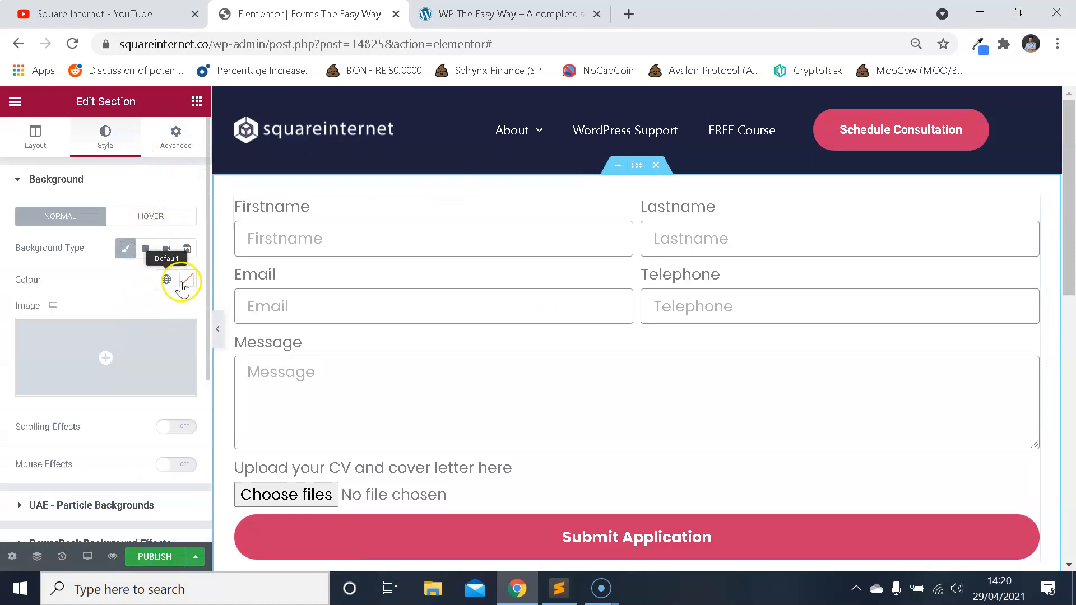
pyautogui.click(185, 281)
pyautogui.click(166, 280)
pyautogui.click(97, 351)
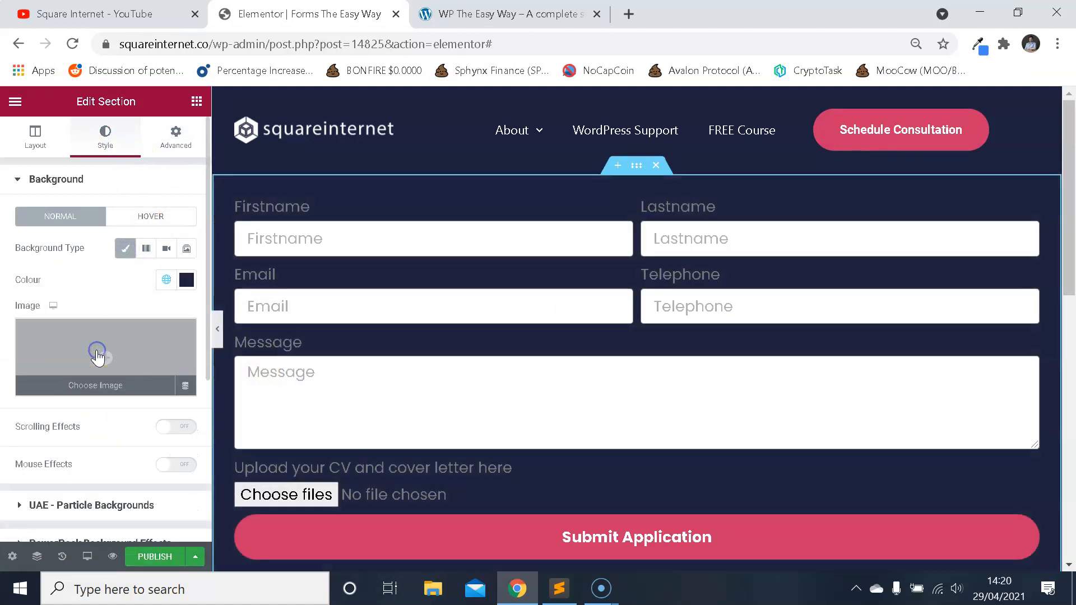
pyautogui.scroll(-1, 449, 291)
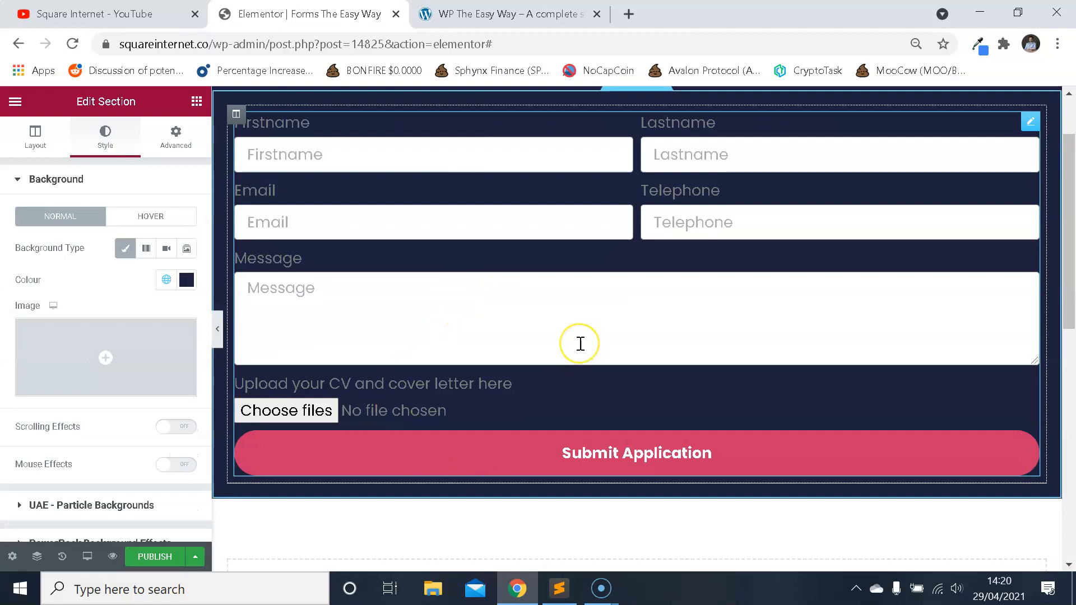
pyautogui.scroll(1, 580, 344)
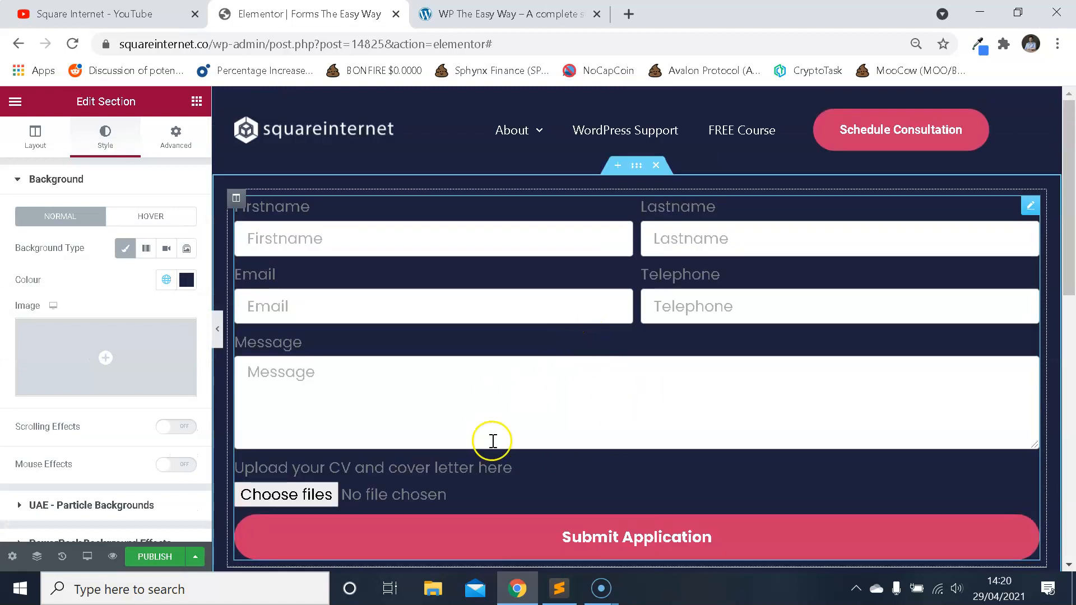
pyautogui.scroll(-1, 567, 399)
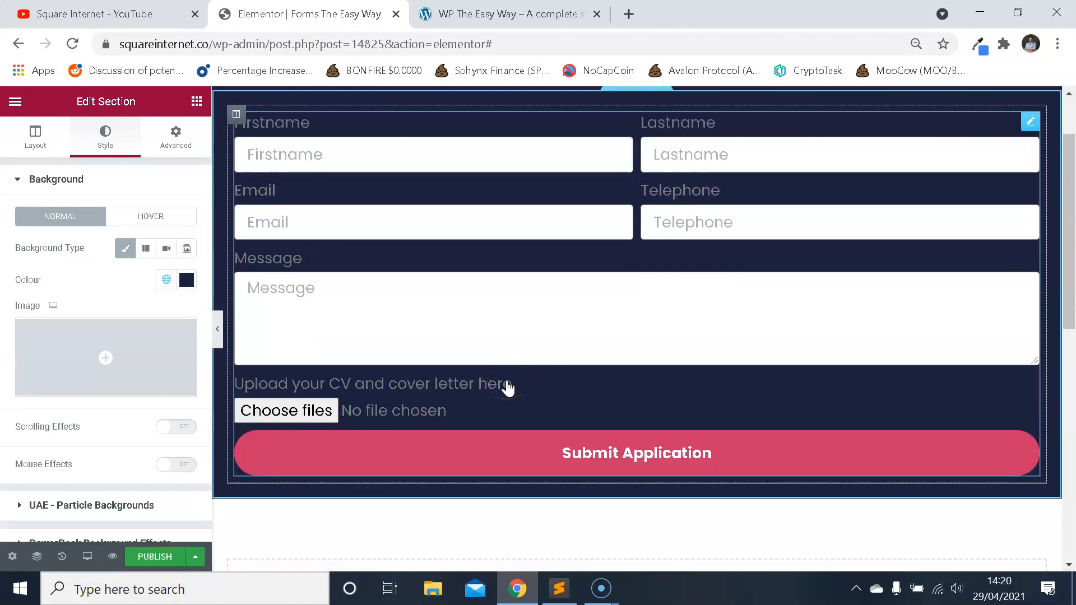
# - Remove the navy background from the form's section and select the form widget for style editing
pyautogui.scroll(1, 507, 386)
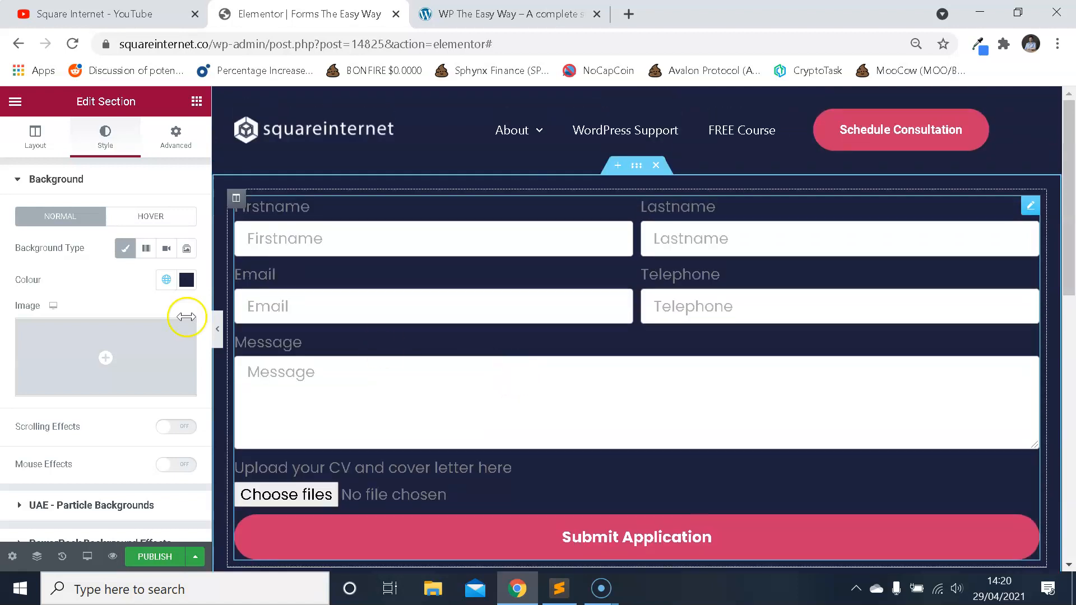
pyautogui.click(44, 144)
pyautogui.click(99, 147)
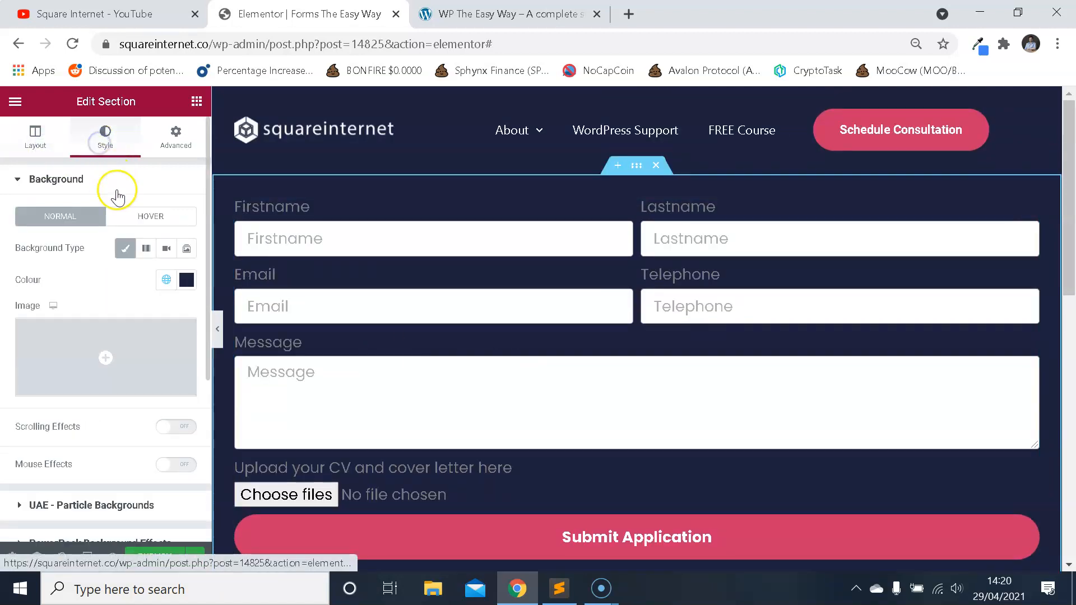
pyautogui.click(418, 284)
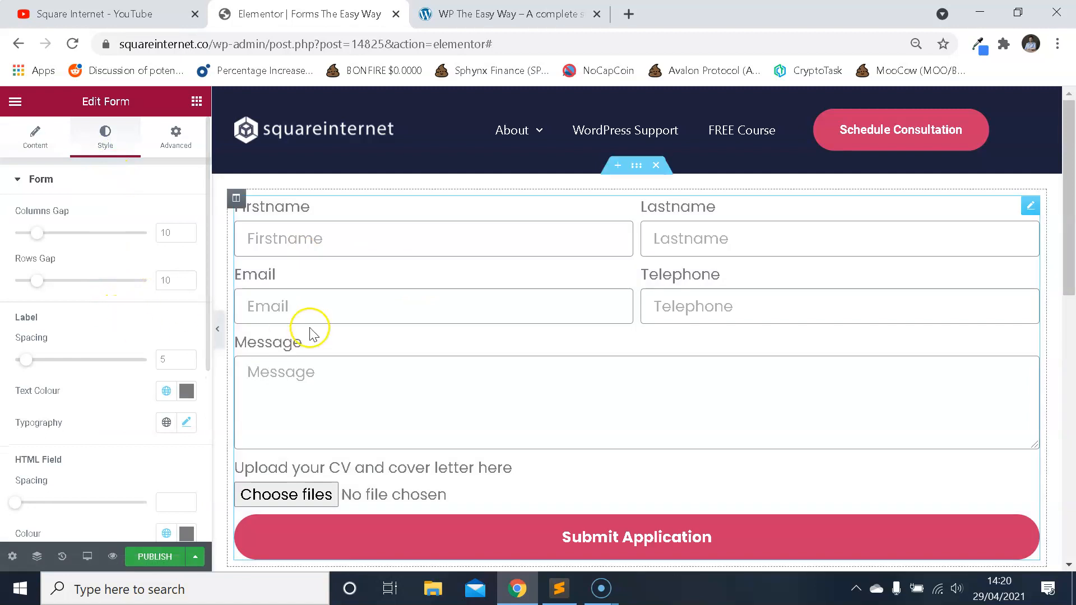
# - Examine the form's Steps style options, including typography, spacing, padding, the state colours, divider width and divider gap
pyautogui.scroll(-5, 149, 312)
pyautogui.click(85, 442)
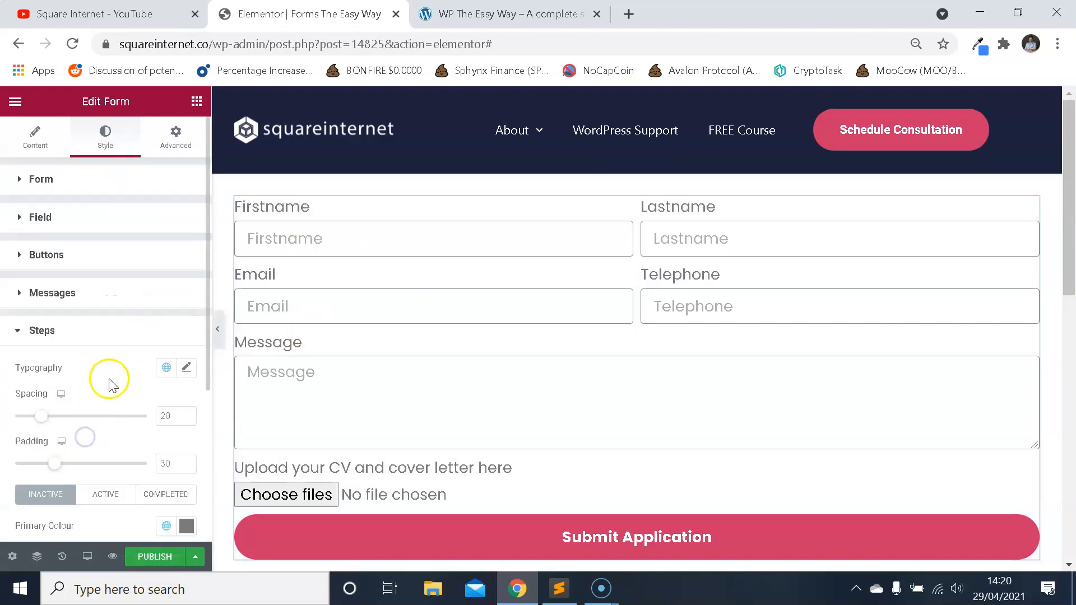
pyautogui.scroll(-2, 108, 380)
pyautogui.scroll(-2, 134, 360)
pyautogui.scroll(2, 132, 377)
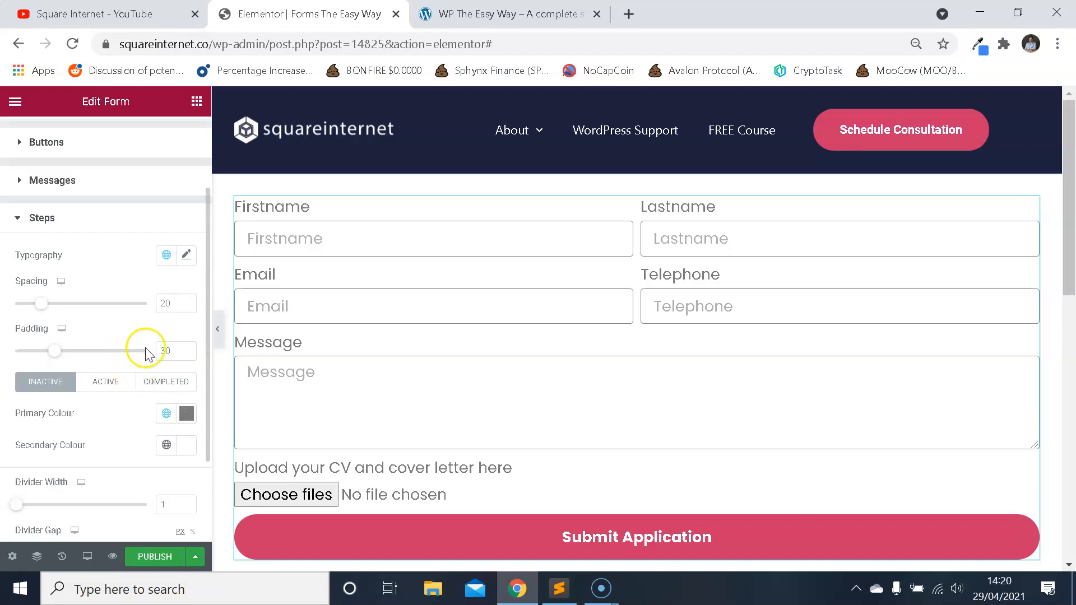
pyautogui.scroll(-2, 115, 271)
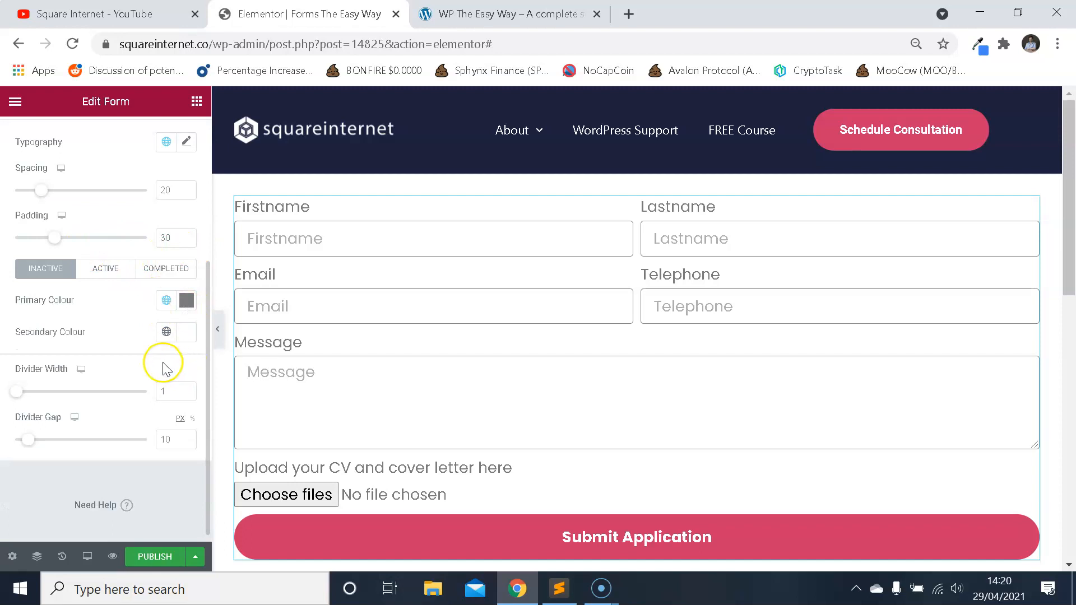
pyautogui.scroll(4, 157, 367)
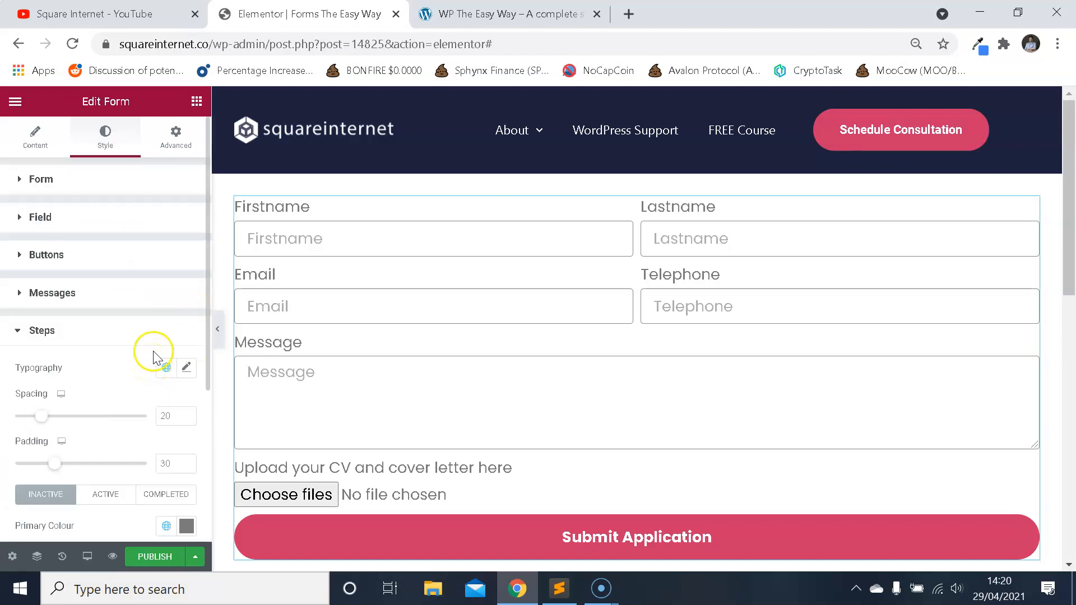
pyautogui.scroll(-2, 155, 331)
pyautogui.scroll(2, 156, 312)
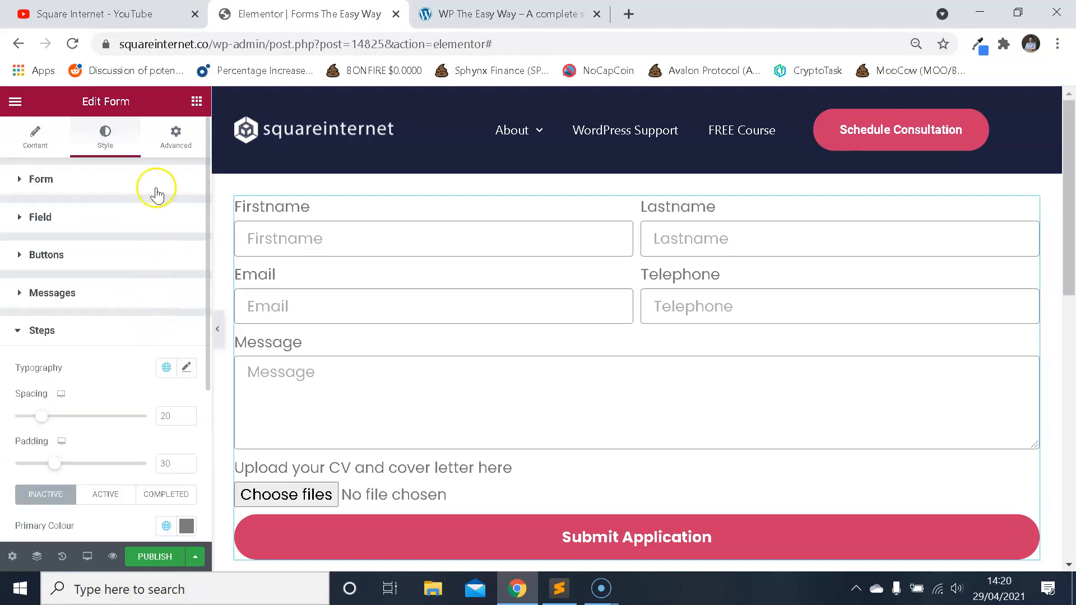
# - Review the form's advanced settings and its content sections, from the form fields to the additional options
pyautogui.click(175, 150)
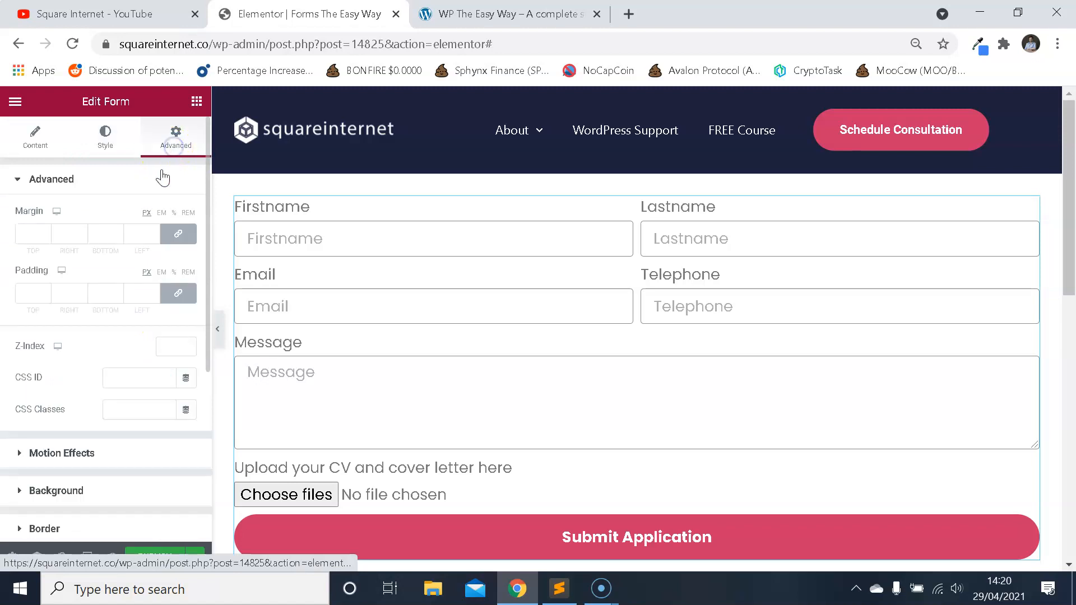
pyautogui.scroll(-4, 137, 243)
pyautogui.scroll(4, 141, 275)
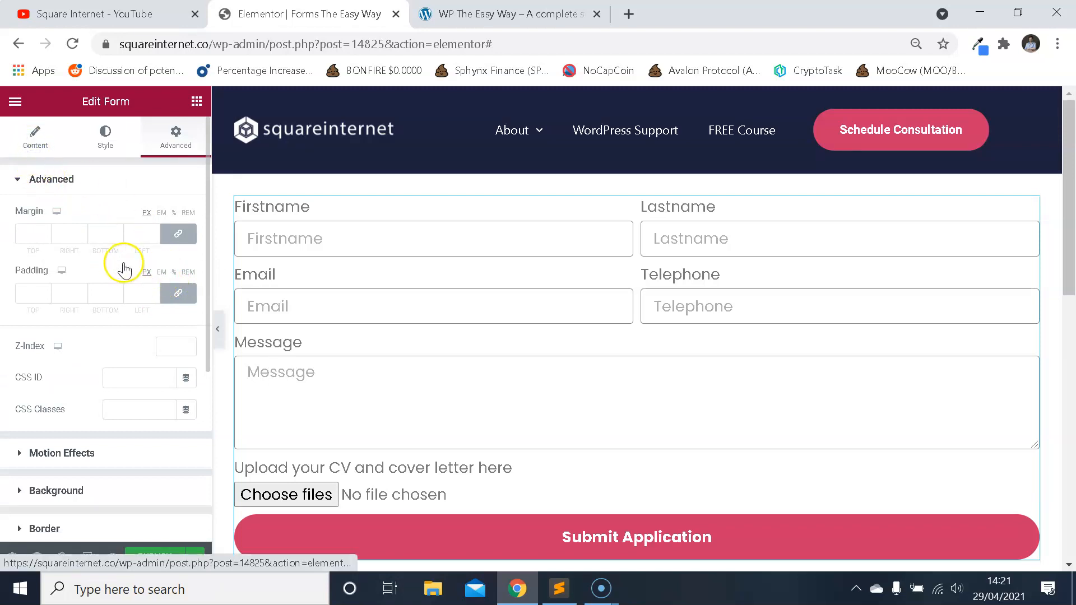
pyautogui.scroll(-8, 140, 301)
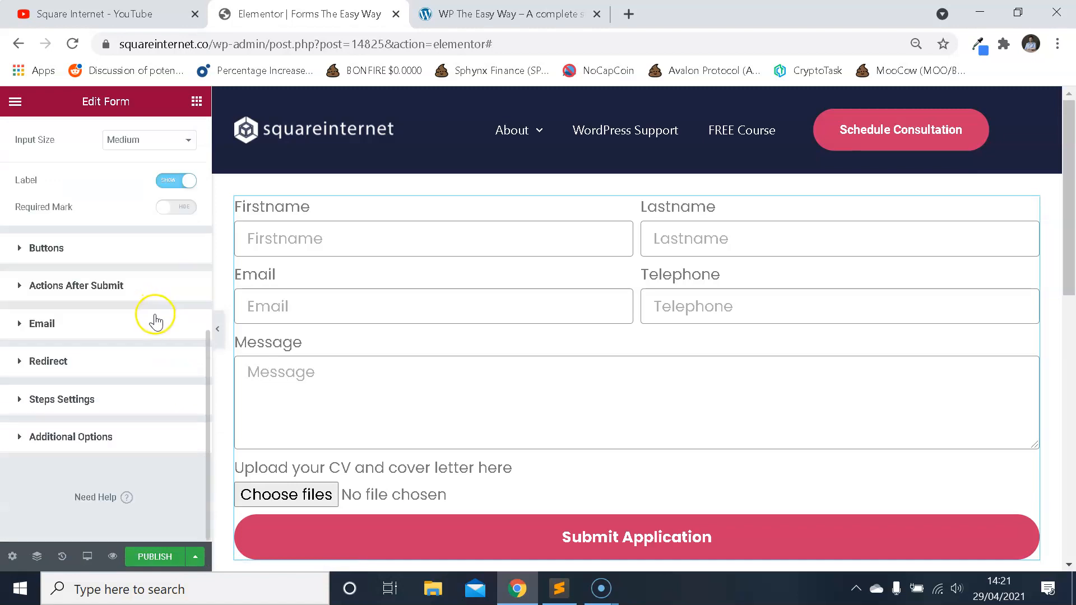
pyautogui.scroll(2, 143, 334)
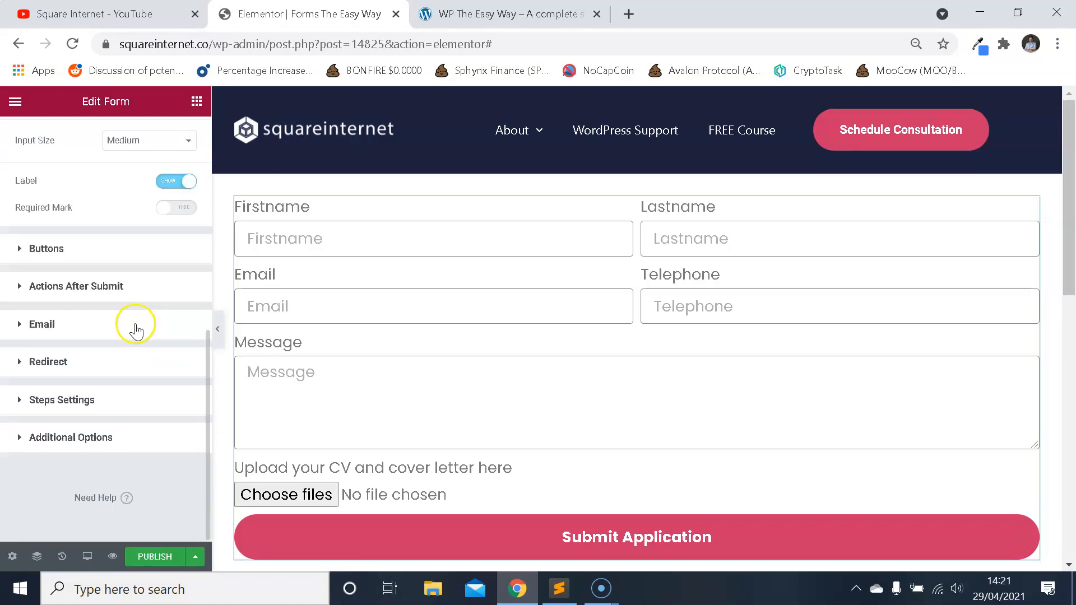
pyautogui.scroll(8, 140, 401)
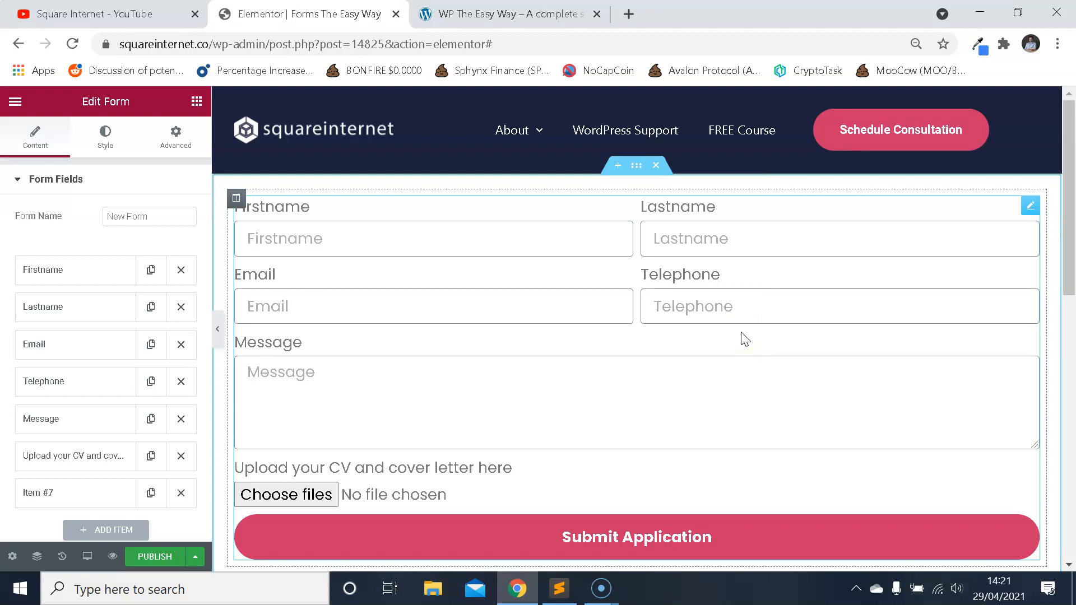
# - View the WP The Easy Way homepage and its instant access registration popup, close the popup and return to the Elementor editor
pyautogui.click(504, 14)
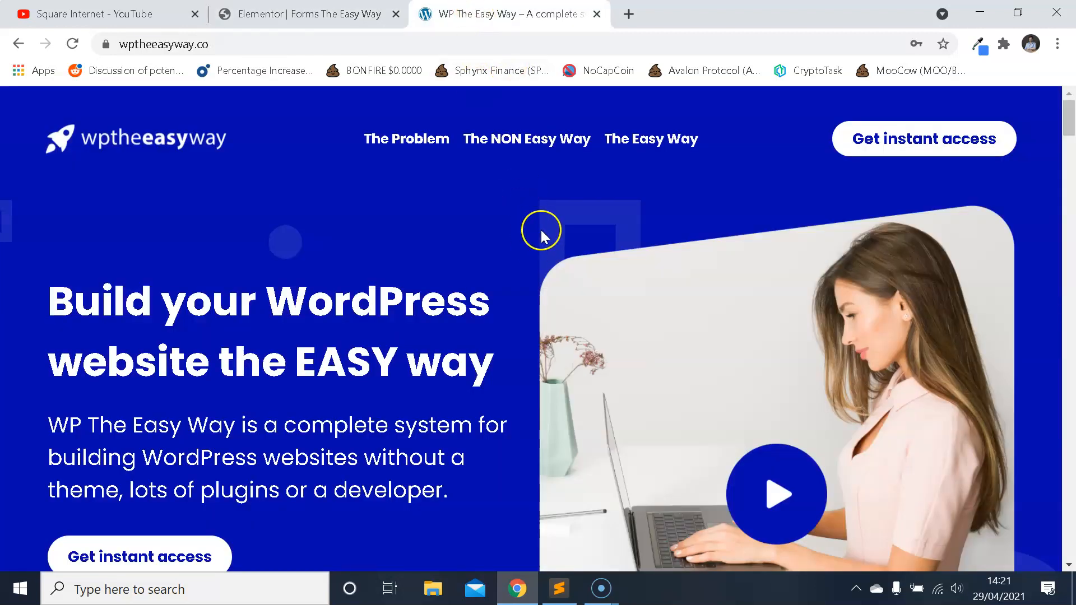
pyautogui.scroll(-1, 548, 235)
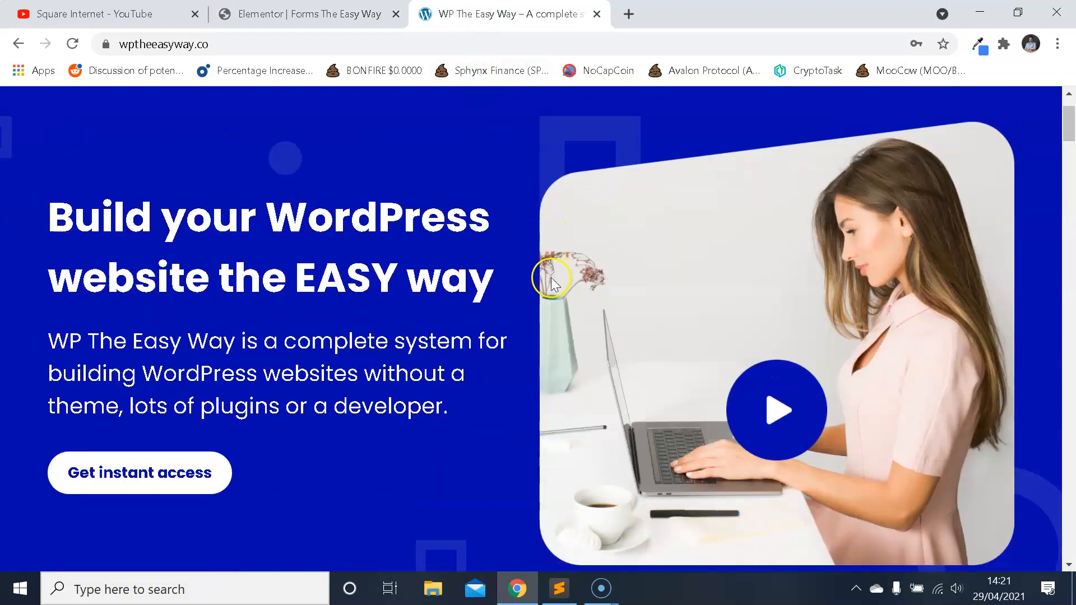
pyautogui.scroll(1, 554, 283)
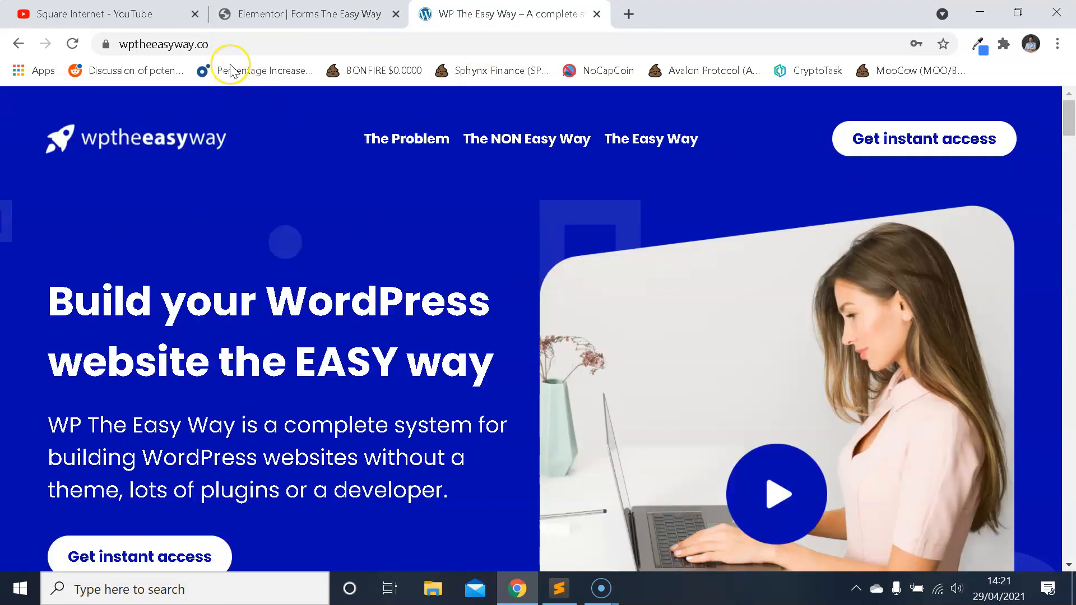
pyautogui.click(117, 45)
pyautogui.scroll(-1, 392, 233)
pyautogui.scroll(1, 411, 247)
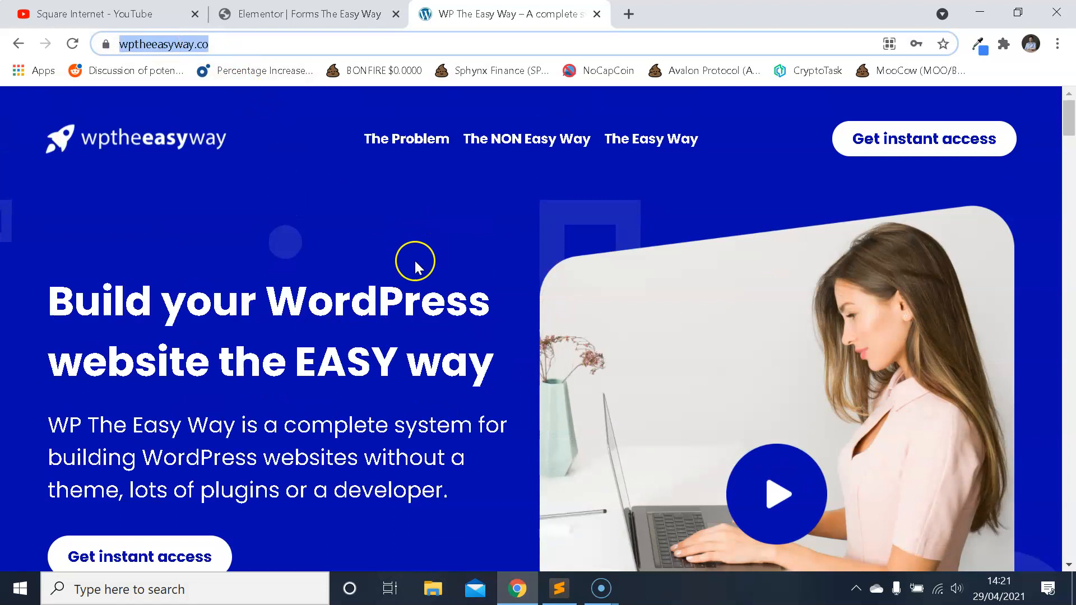
pyautogui.click(197, 547)
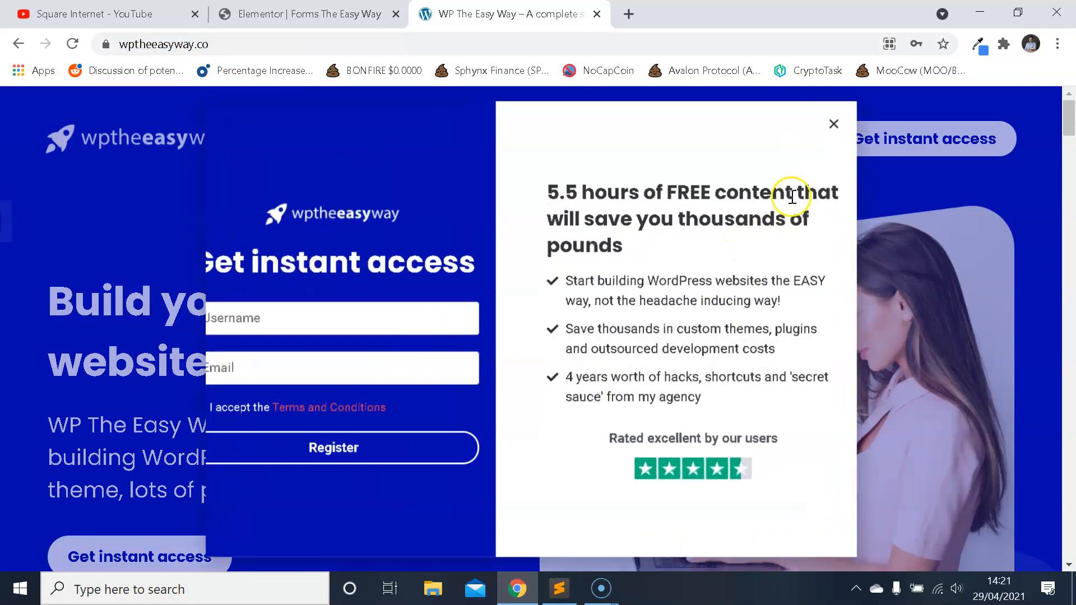
pyautogui.click(836, 122)
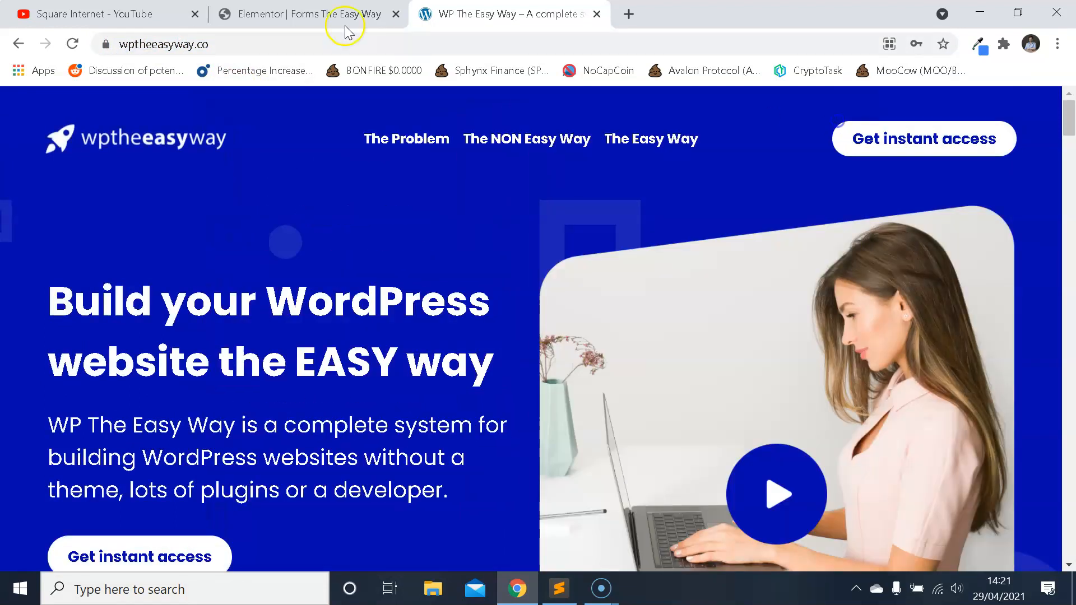
pyautogui.click(341, 17)
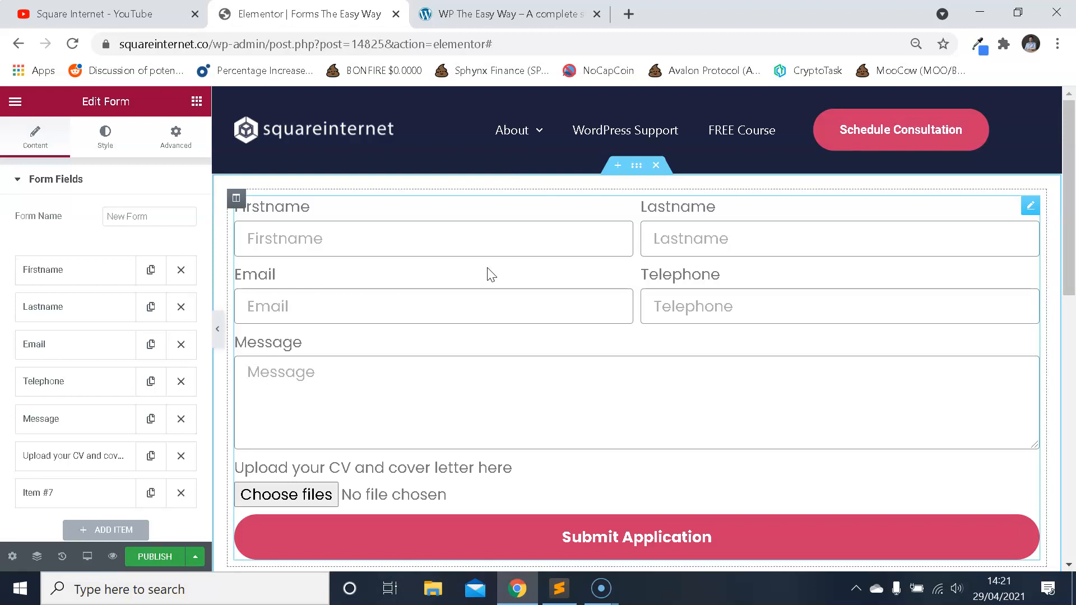
pyautogui.hotkey('ctrl', 'Tab')
pyautogui.hotkey('ctrl', 'shift', 'Tab')
pyautogui.hotkey('ctrl', 'shift', 'Tab')
pyautogui.hotkey('ctrl', 'Tab')
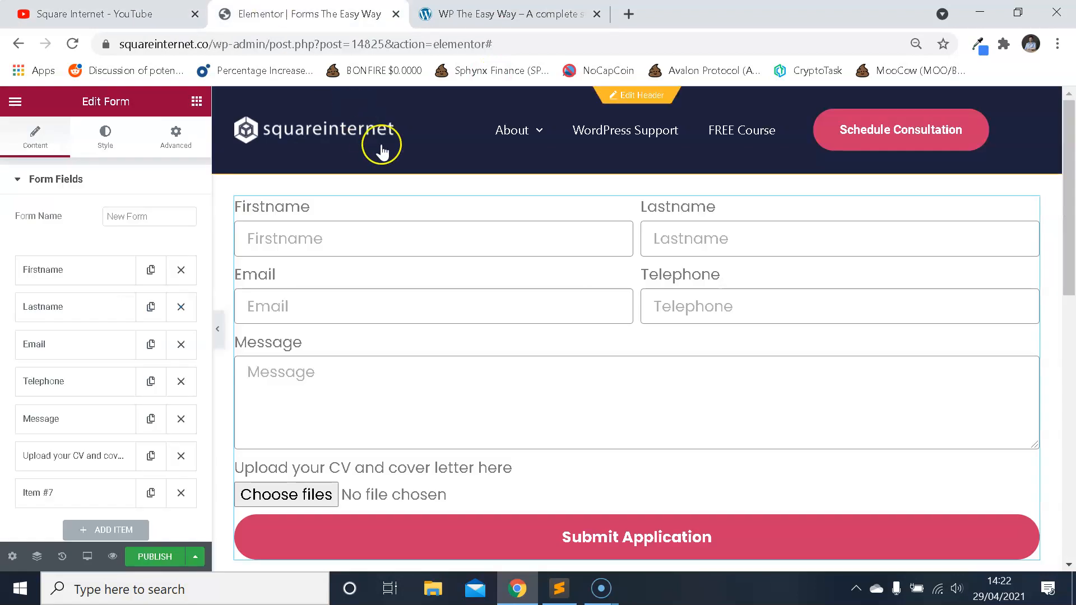